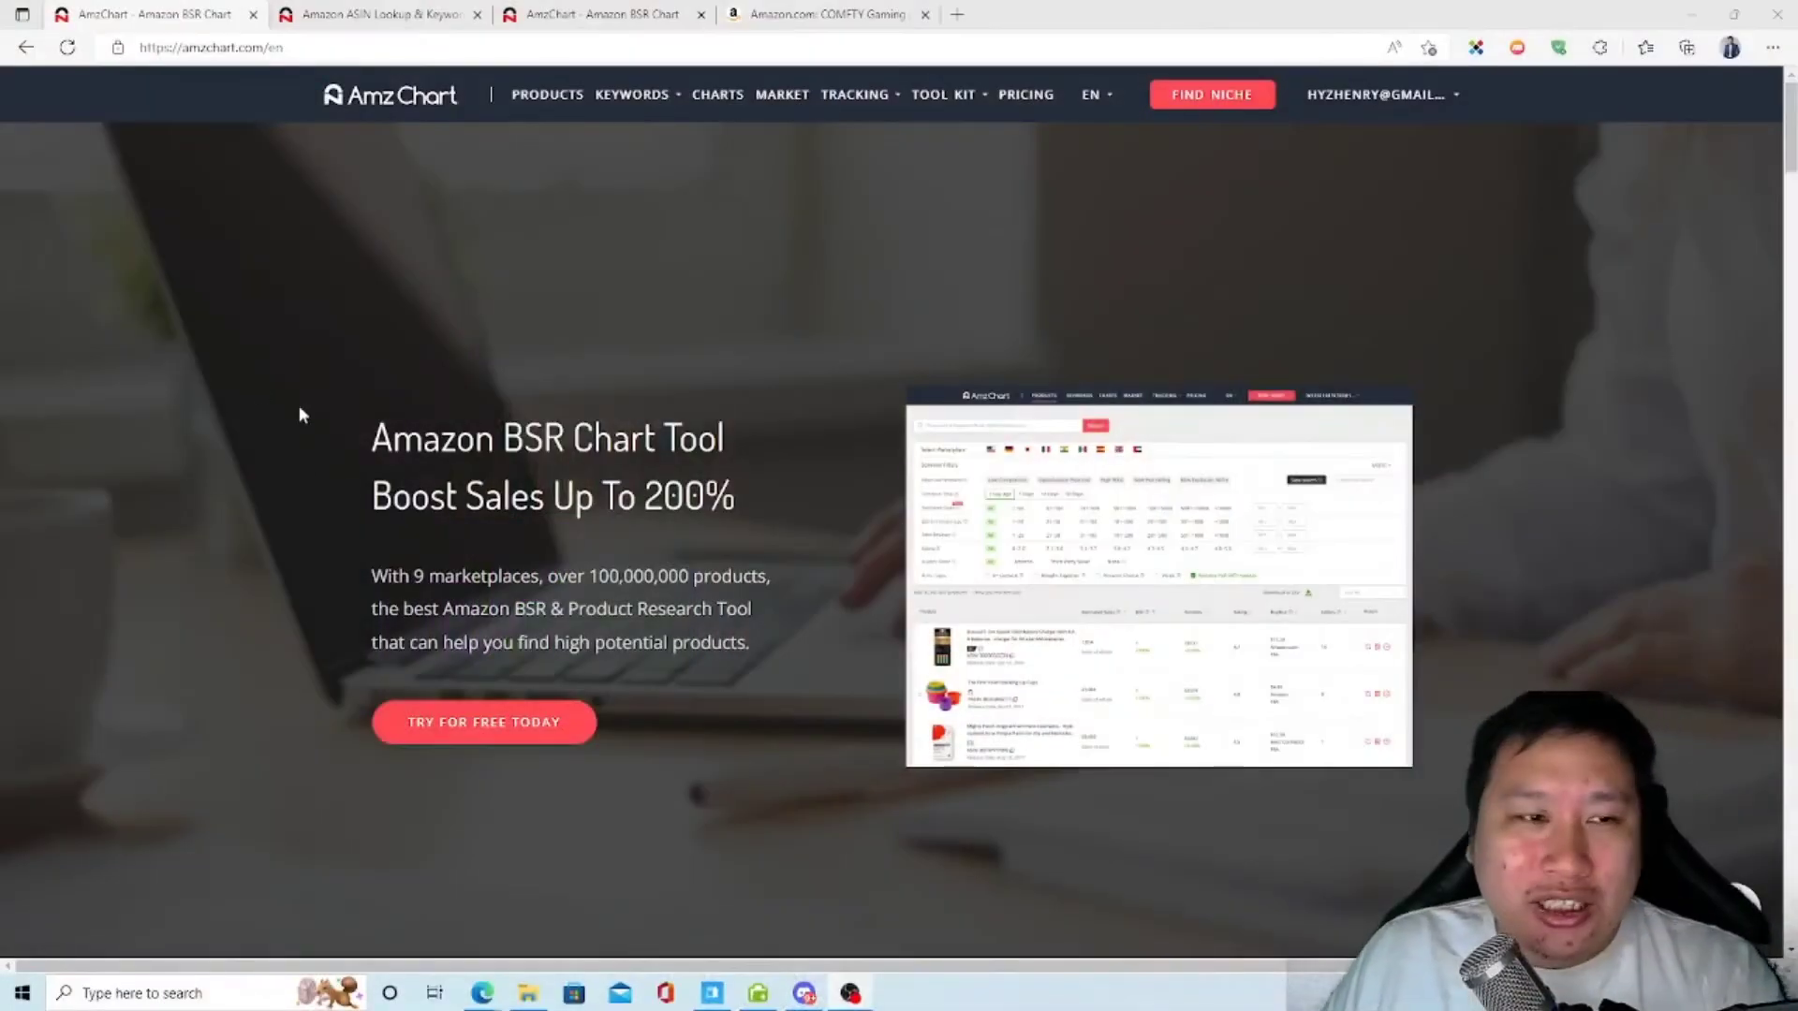
Step: Open the Amazon product research page
left_click(541, 110)
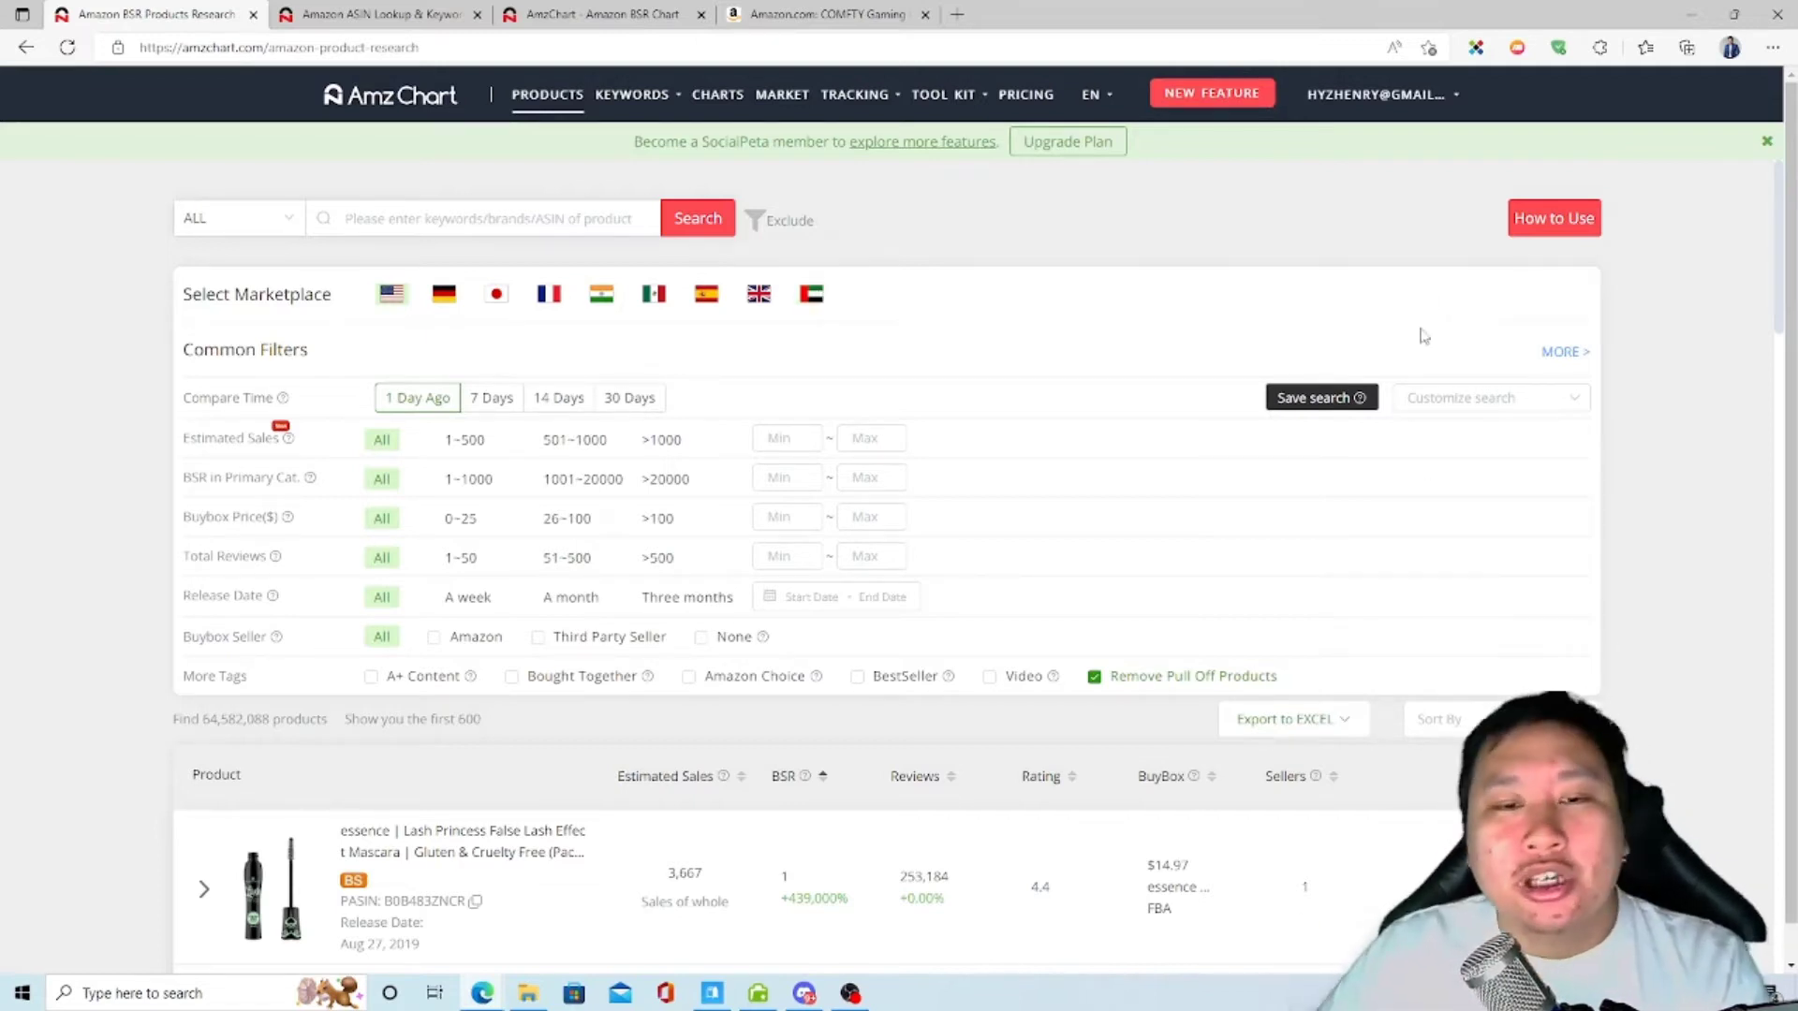
left_click(1566, 352)
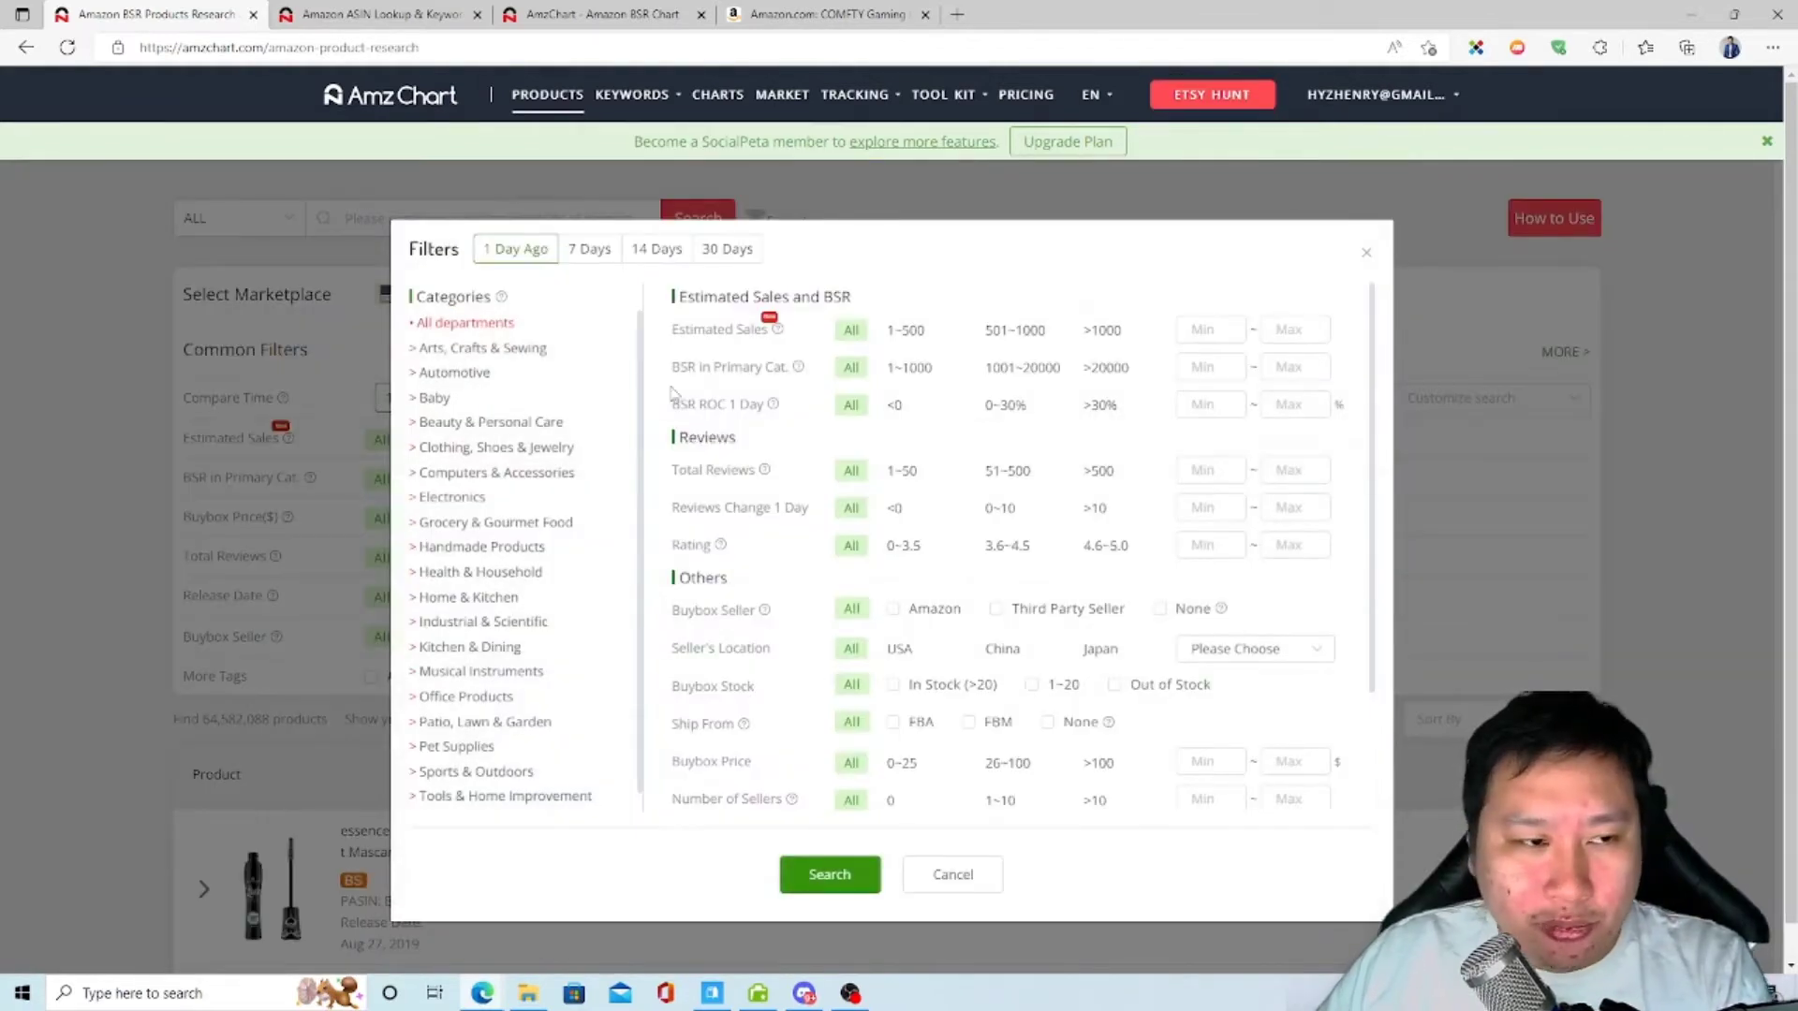
left_click(1367, 254)
left_click(392, 412)
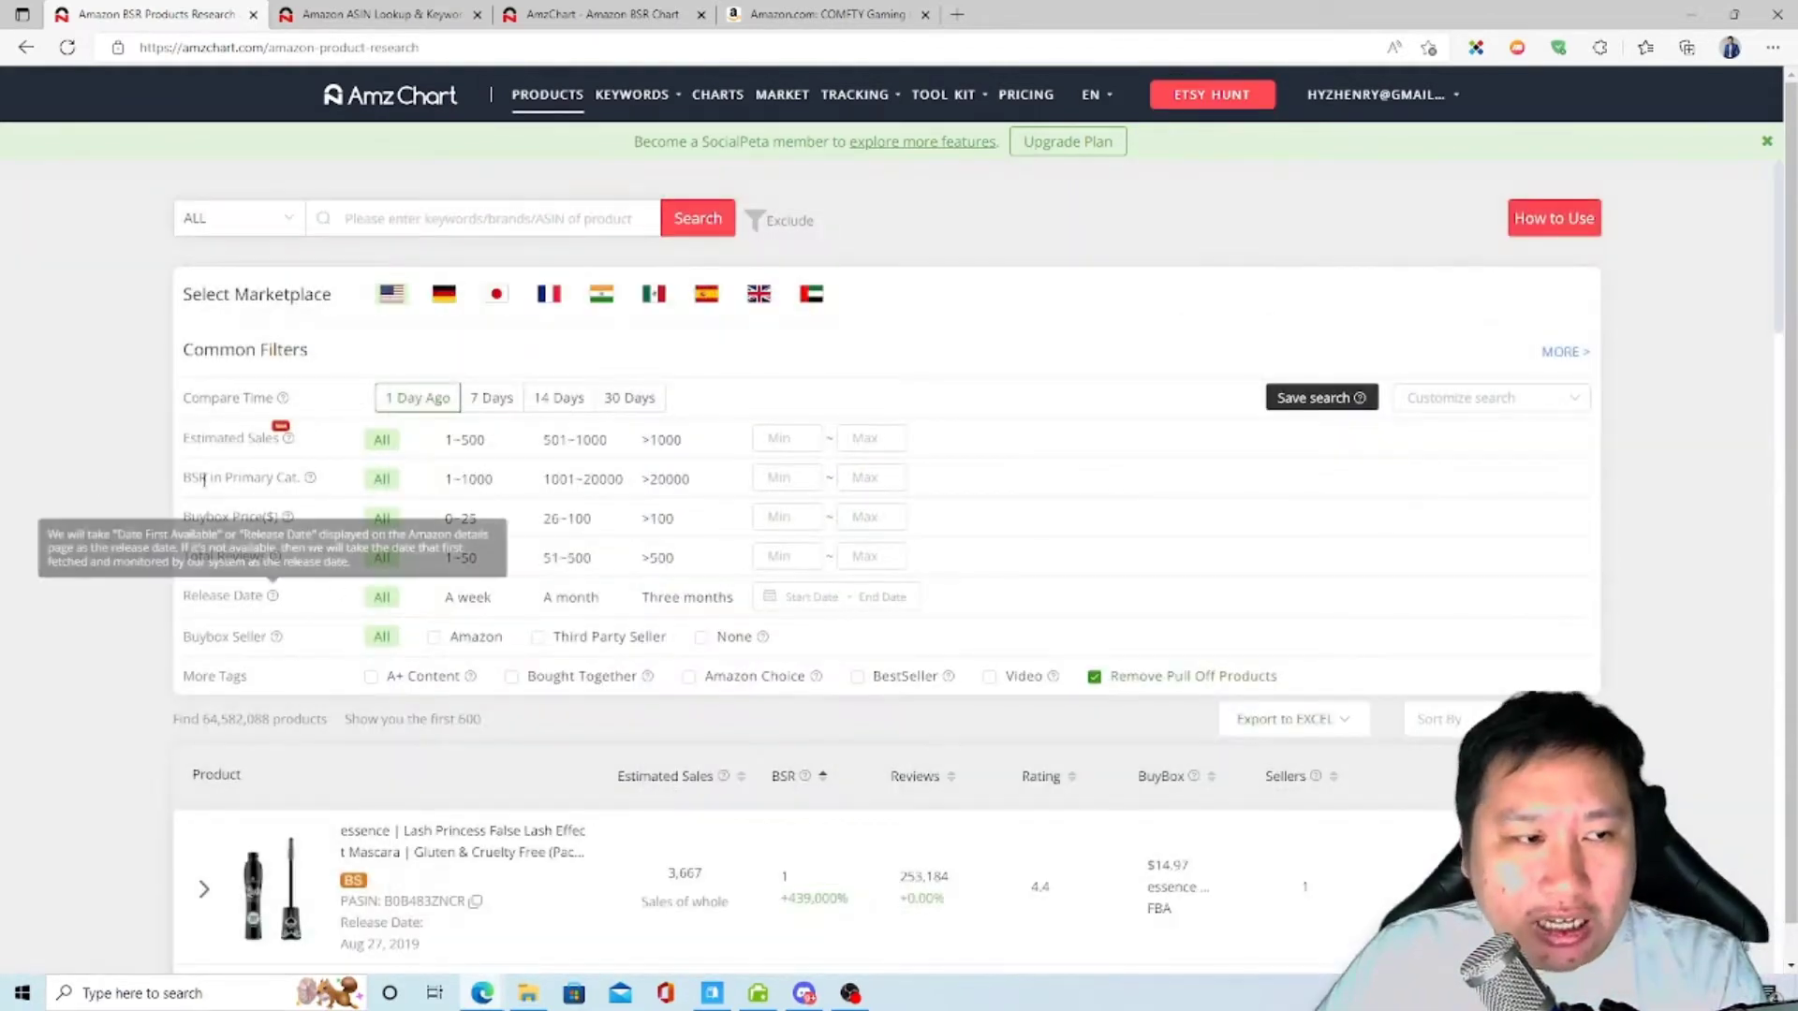
Step: Open the extended product filters and choose the Sports & Outdoors category
left_click(1557, 352)
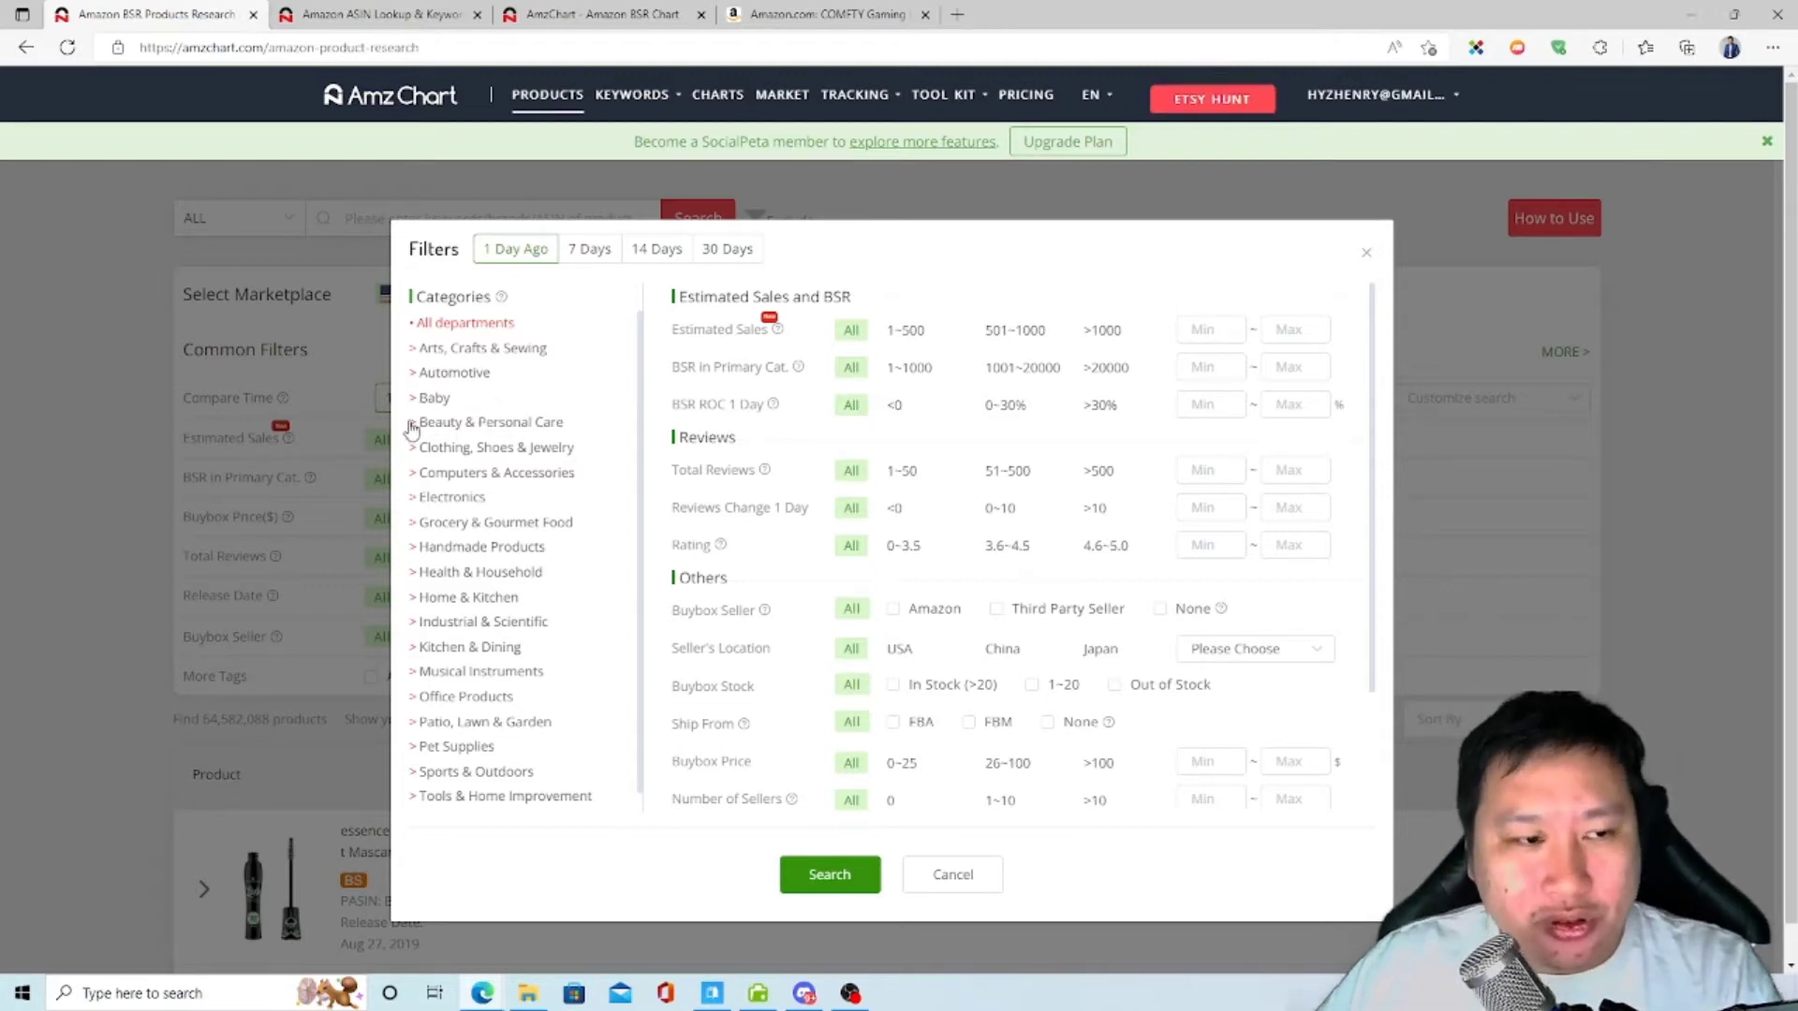
left_click(410, 773)
scroll(538, 690, "down", 1)
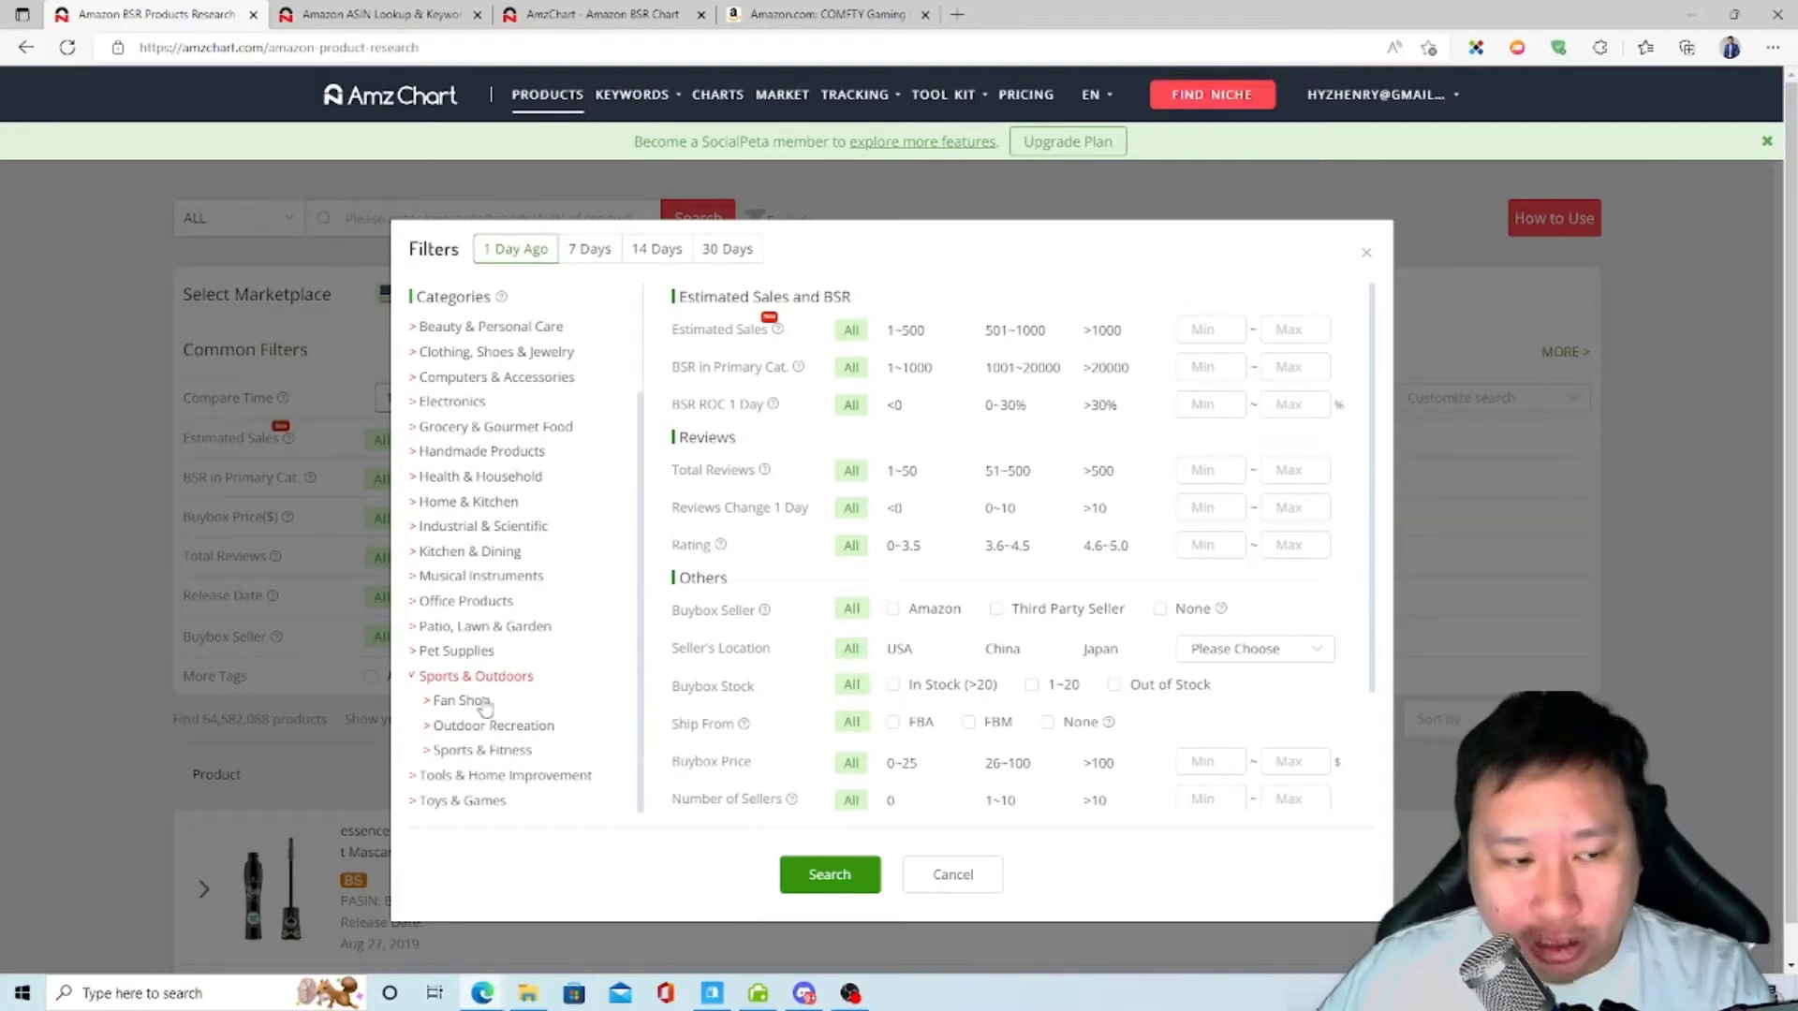
left_click(501, 677)
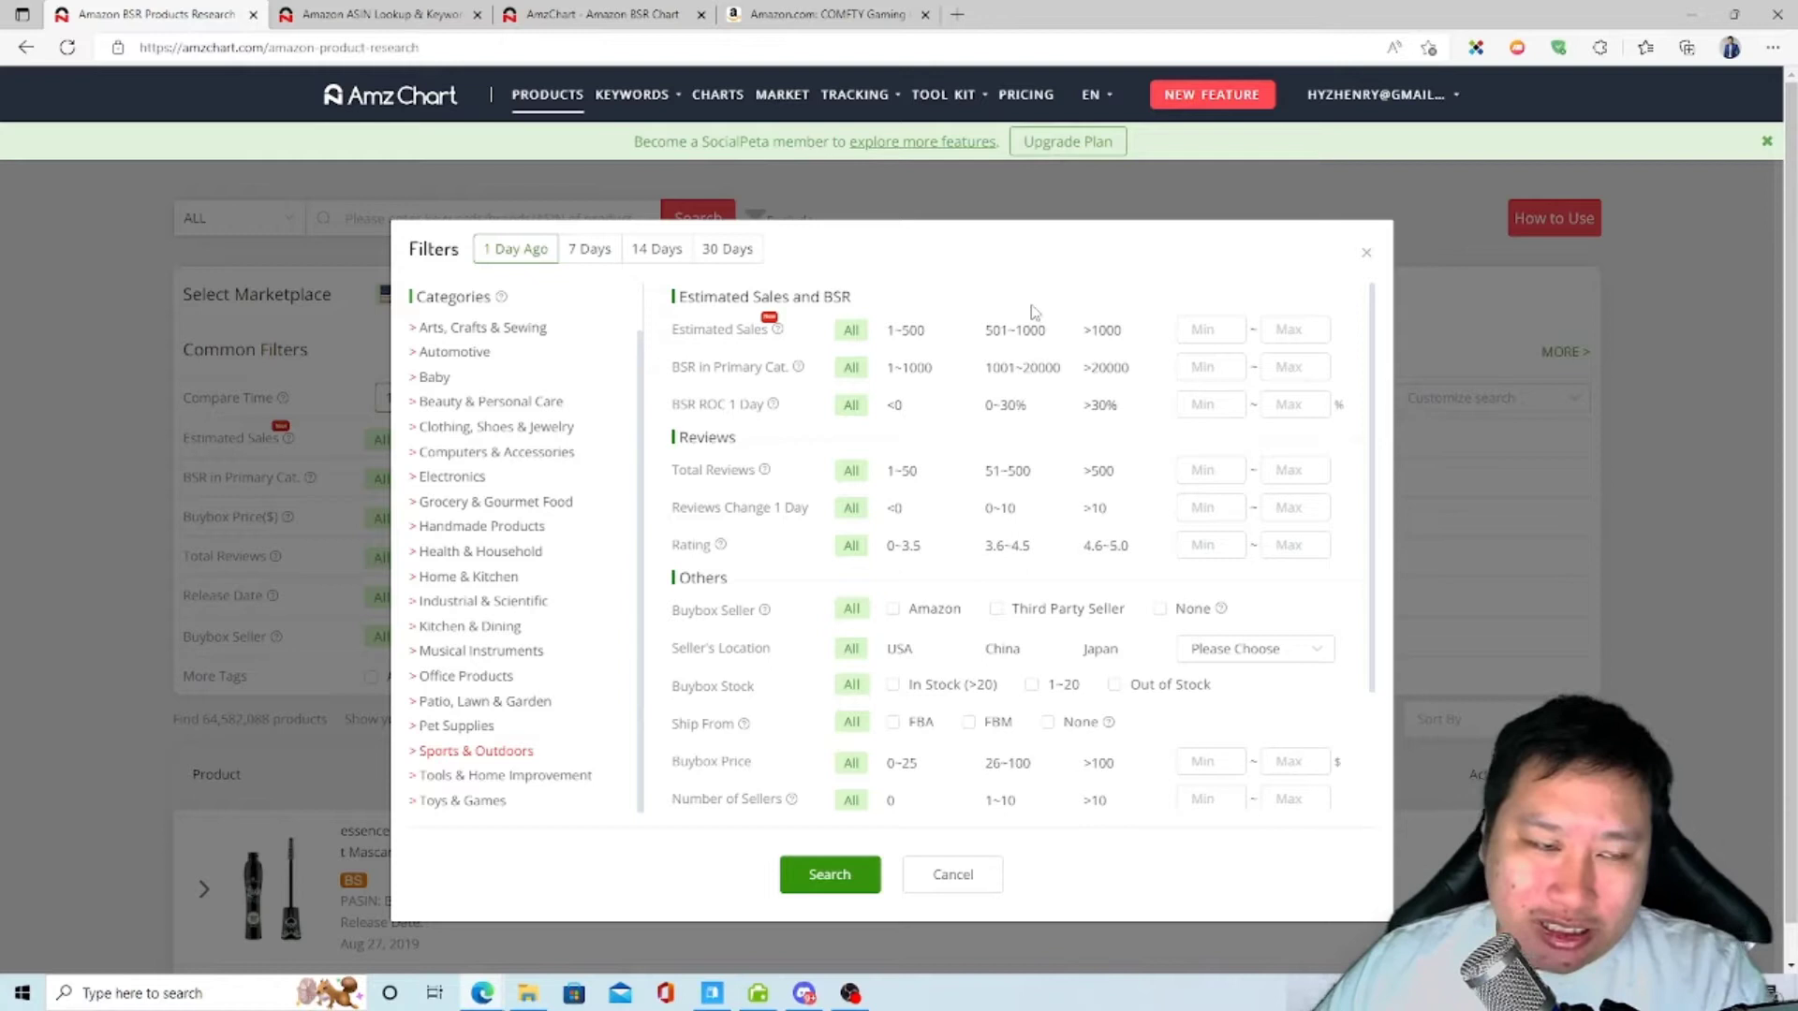
Step: Filter the products to estimated sales >1000 and total reviews 51~500
left_click(1105, 333)
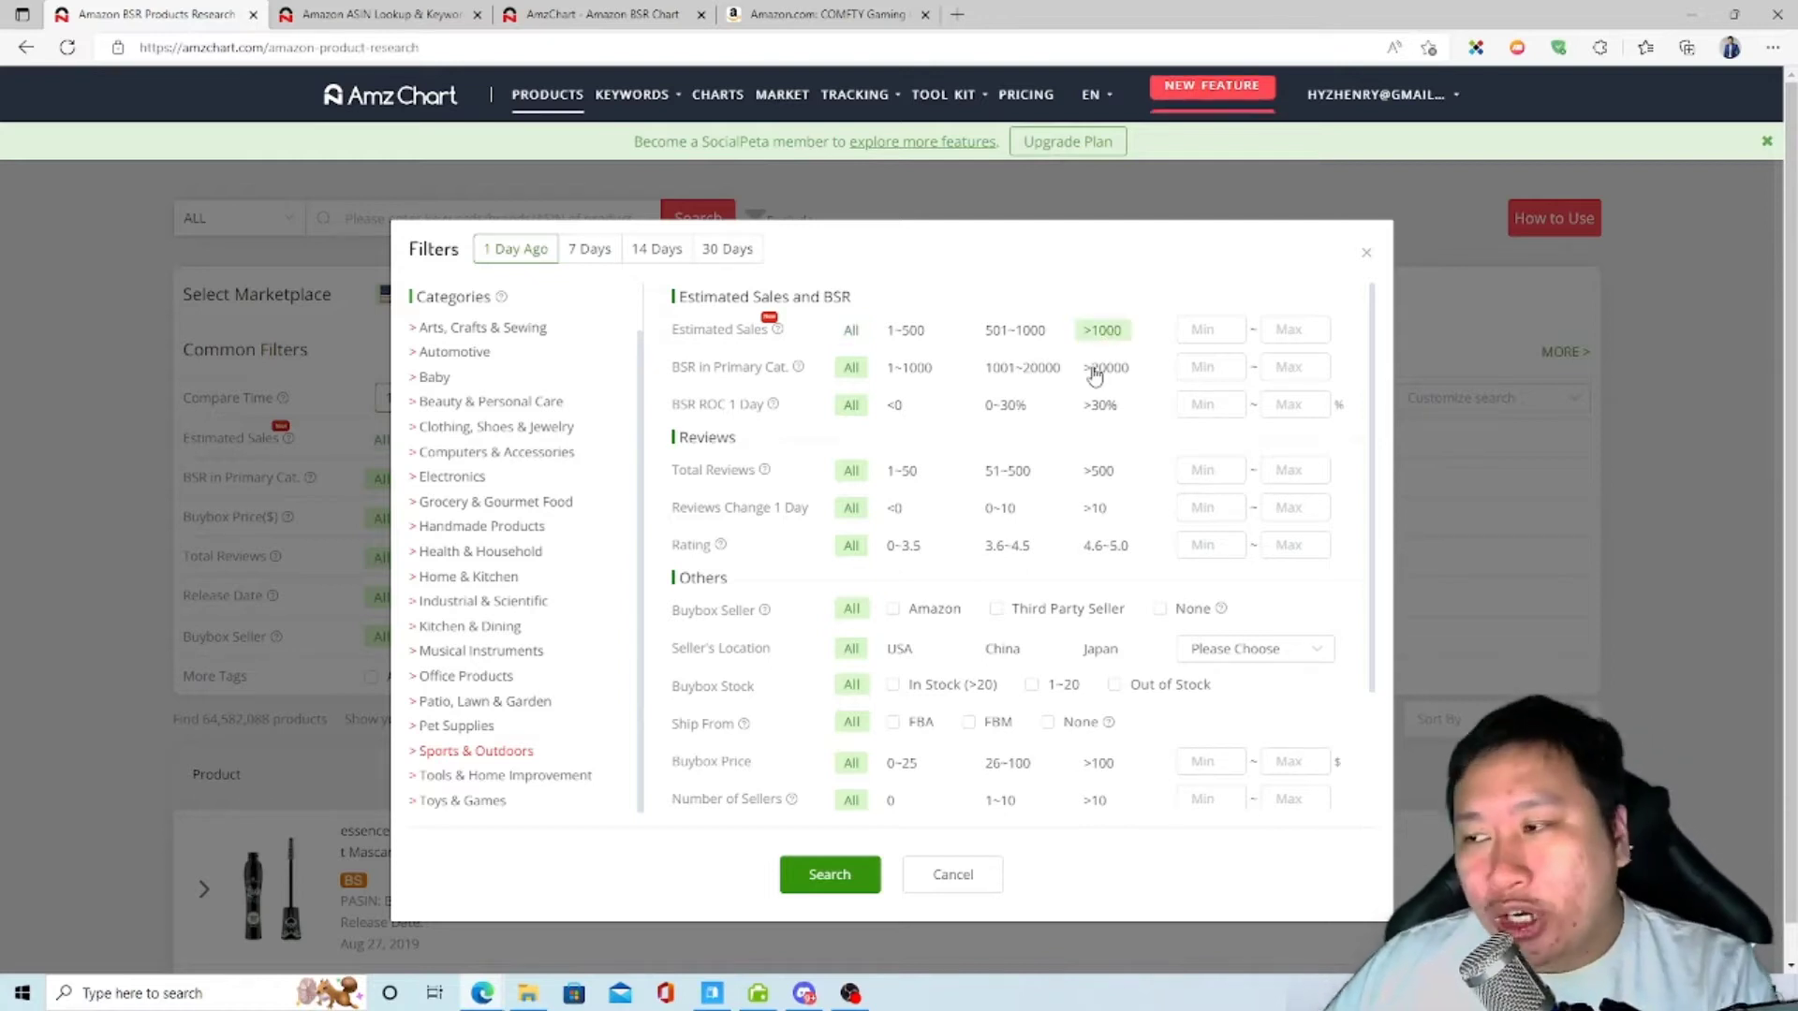
mouse_move(777, 331)
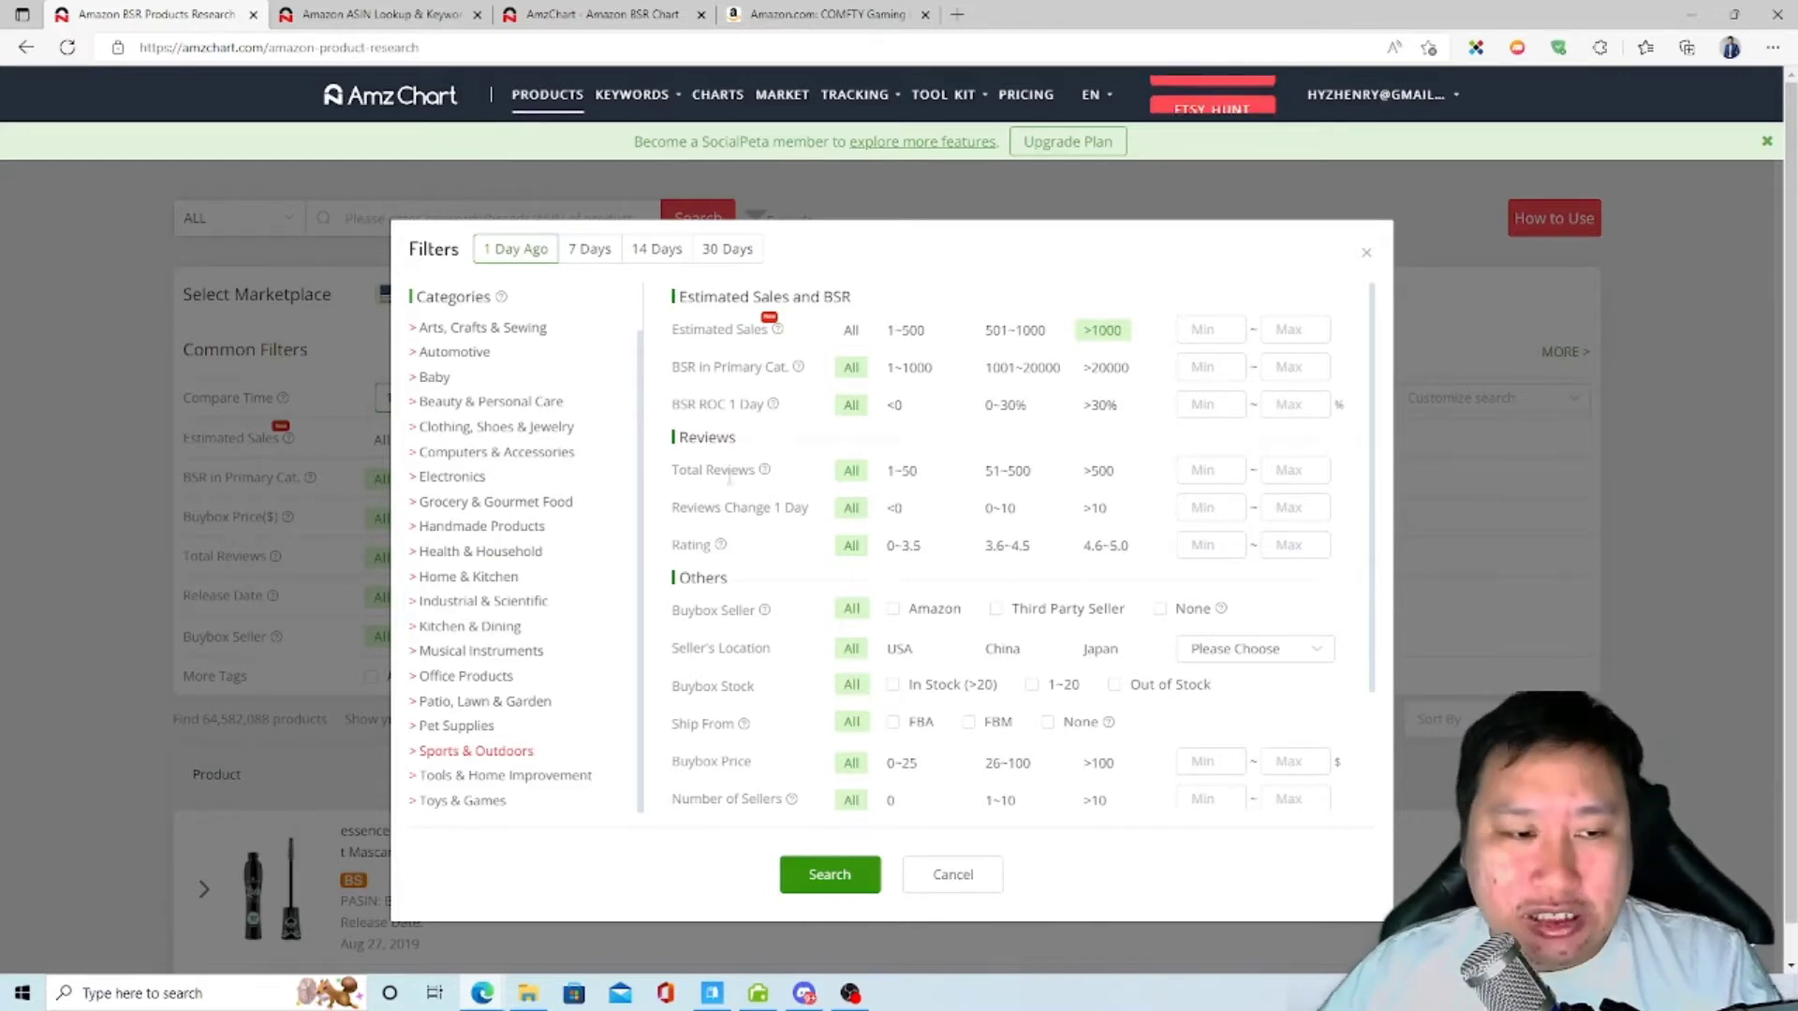
left_click(1007, 470)
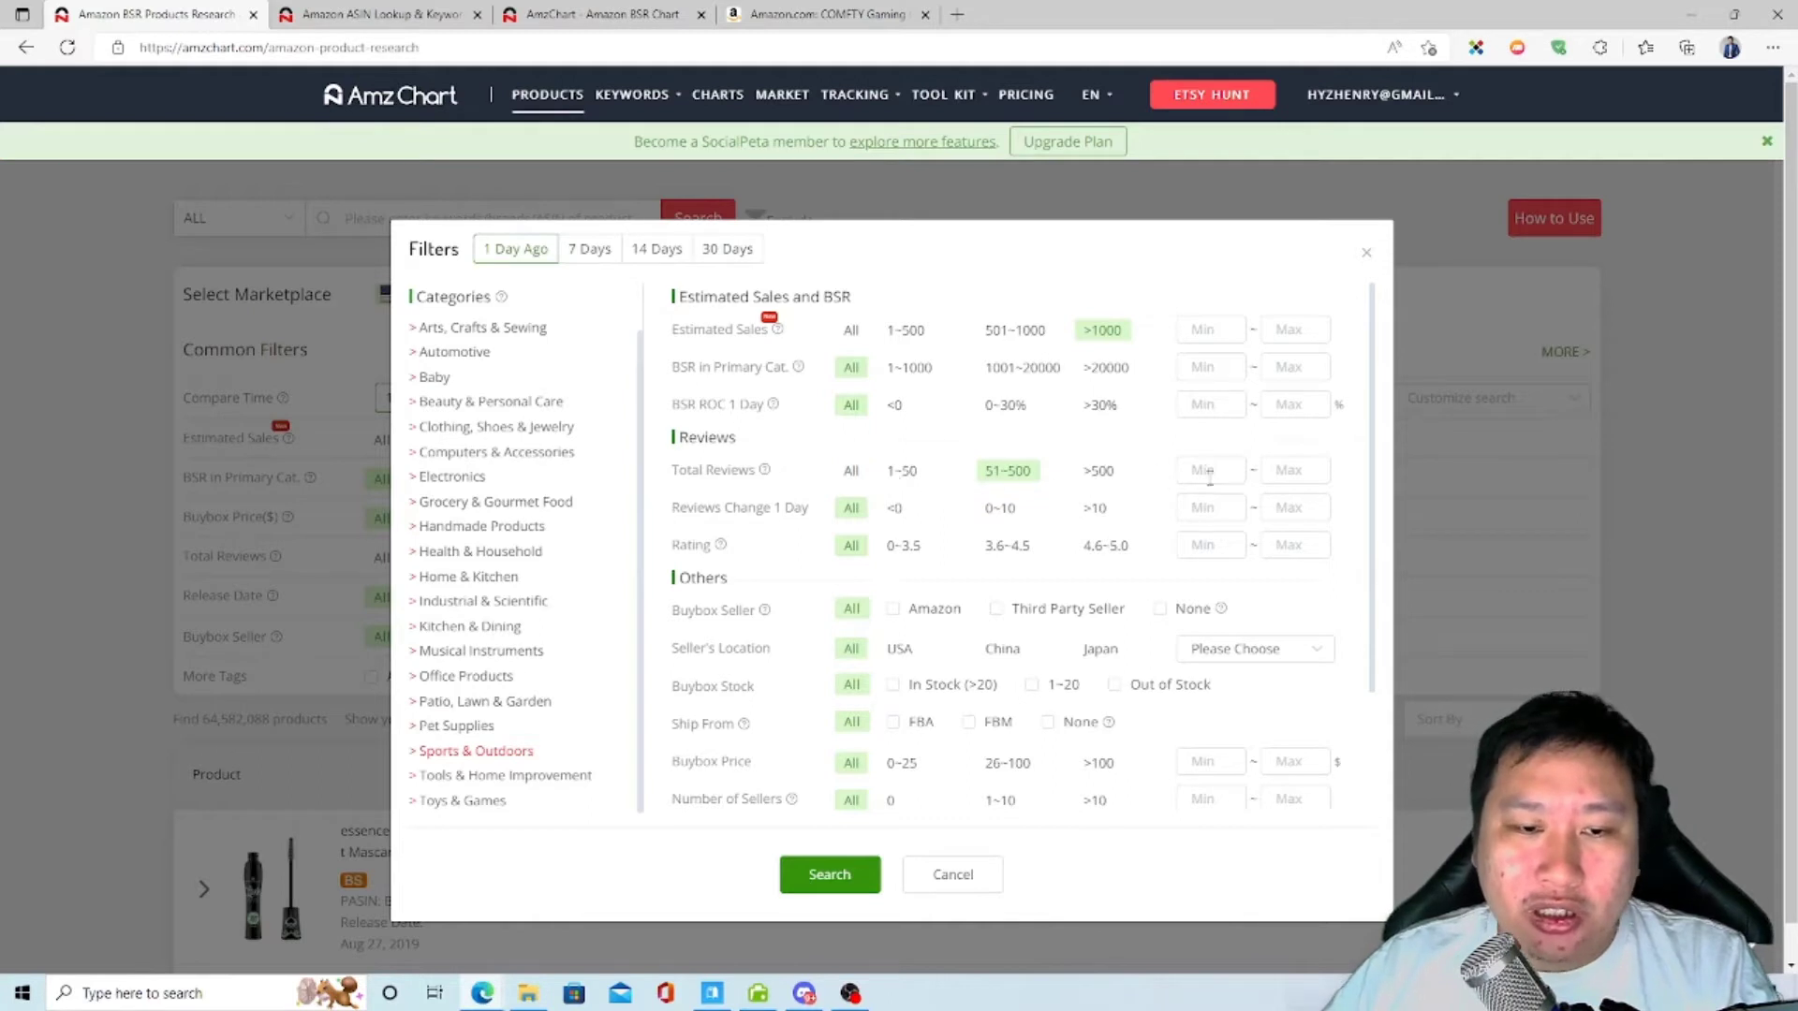
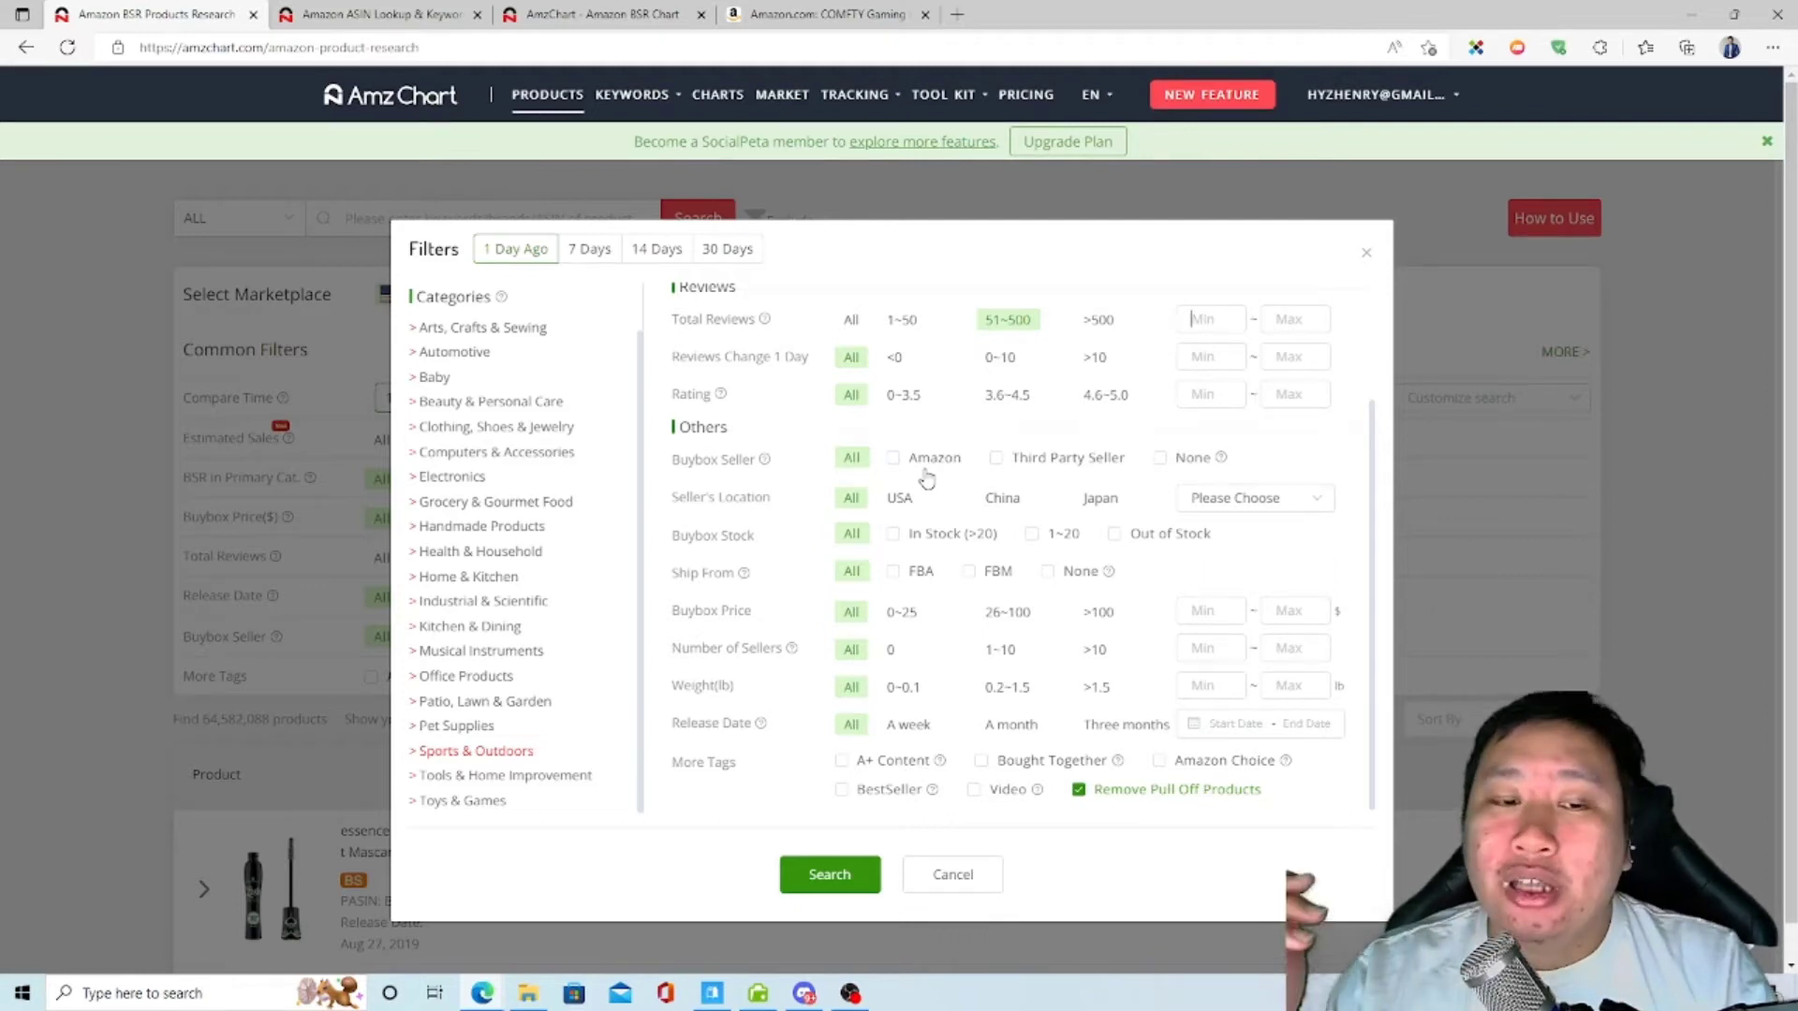
Step: Try limiting the Buybox Seller filter to Third Party Seller, and set it back to All
left_click(1040, 459)
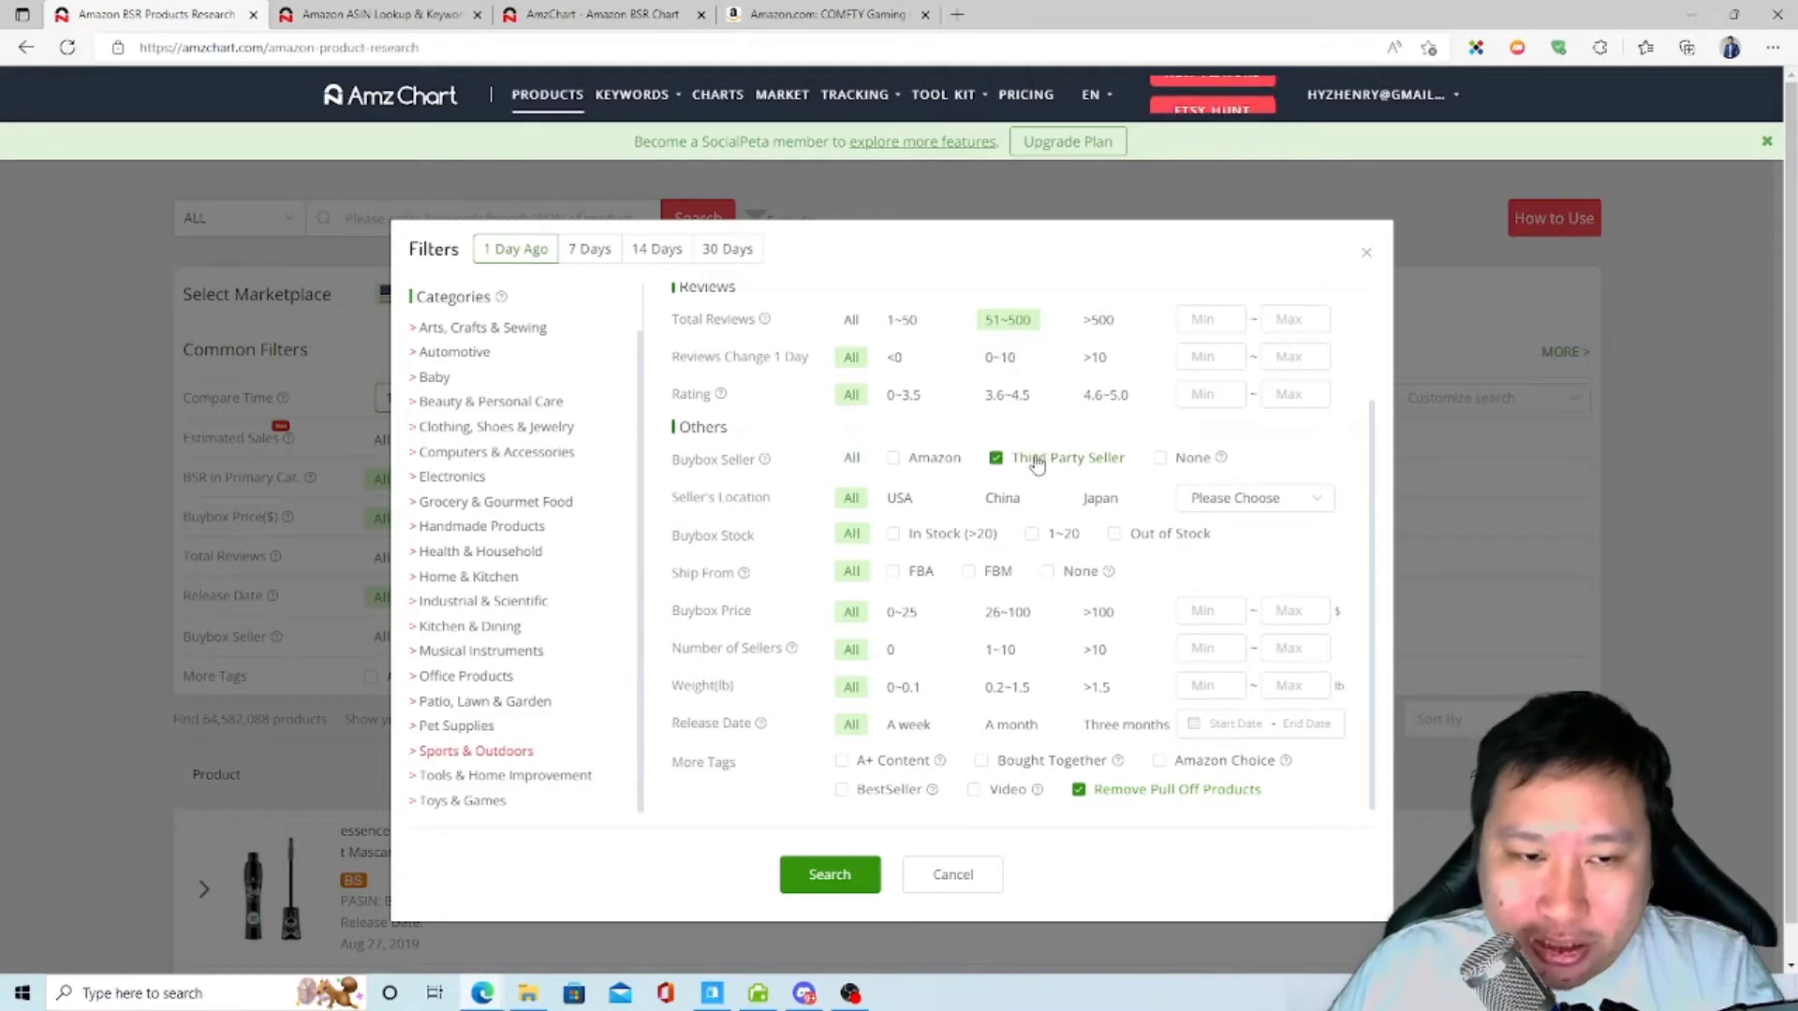
left_click(851, 460)
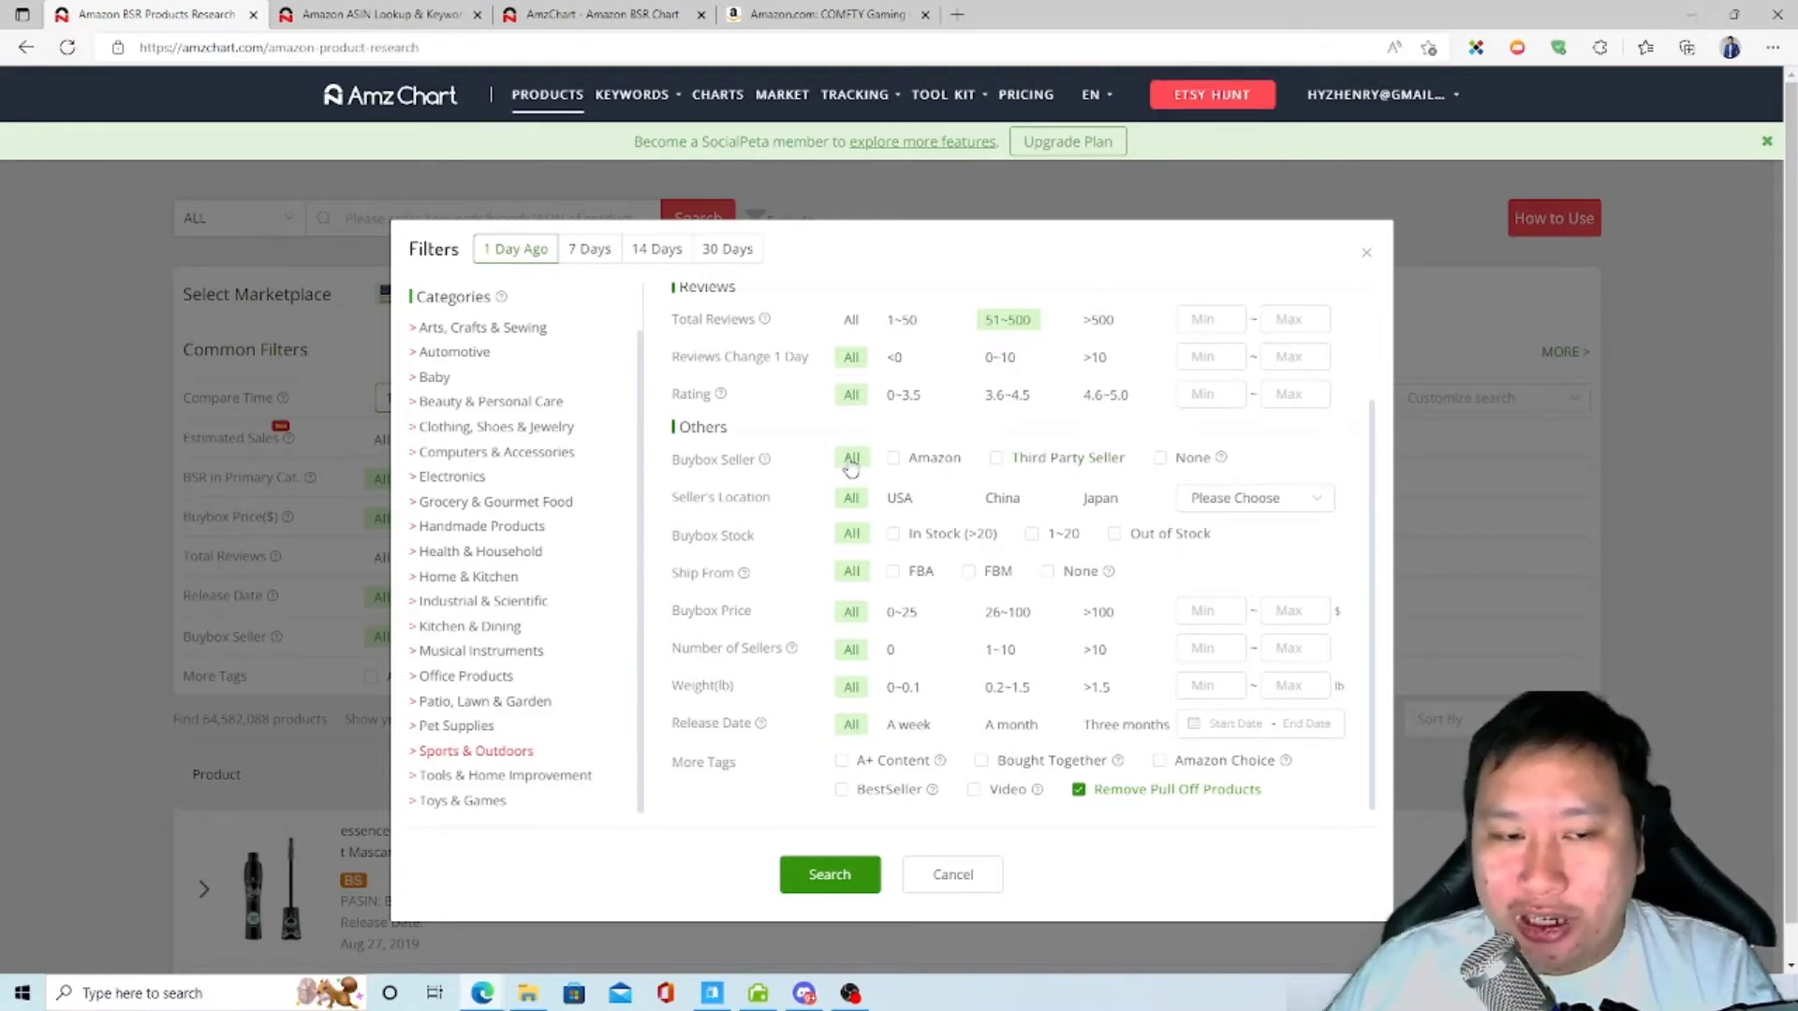
mouse_move(1220, 459)
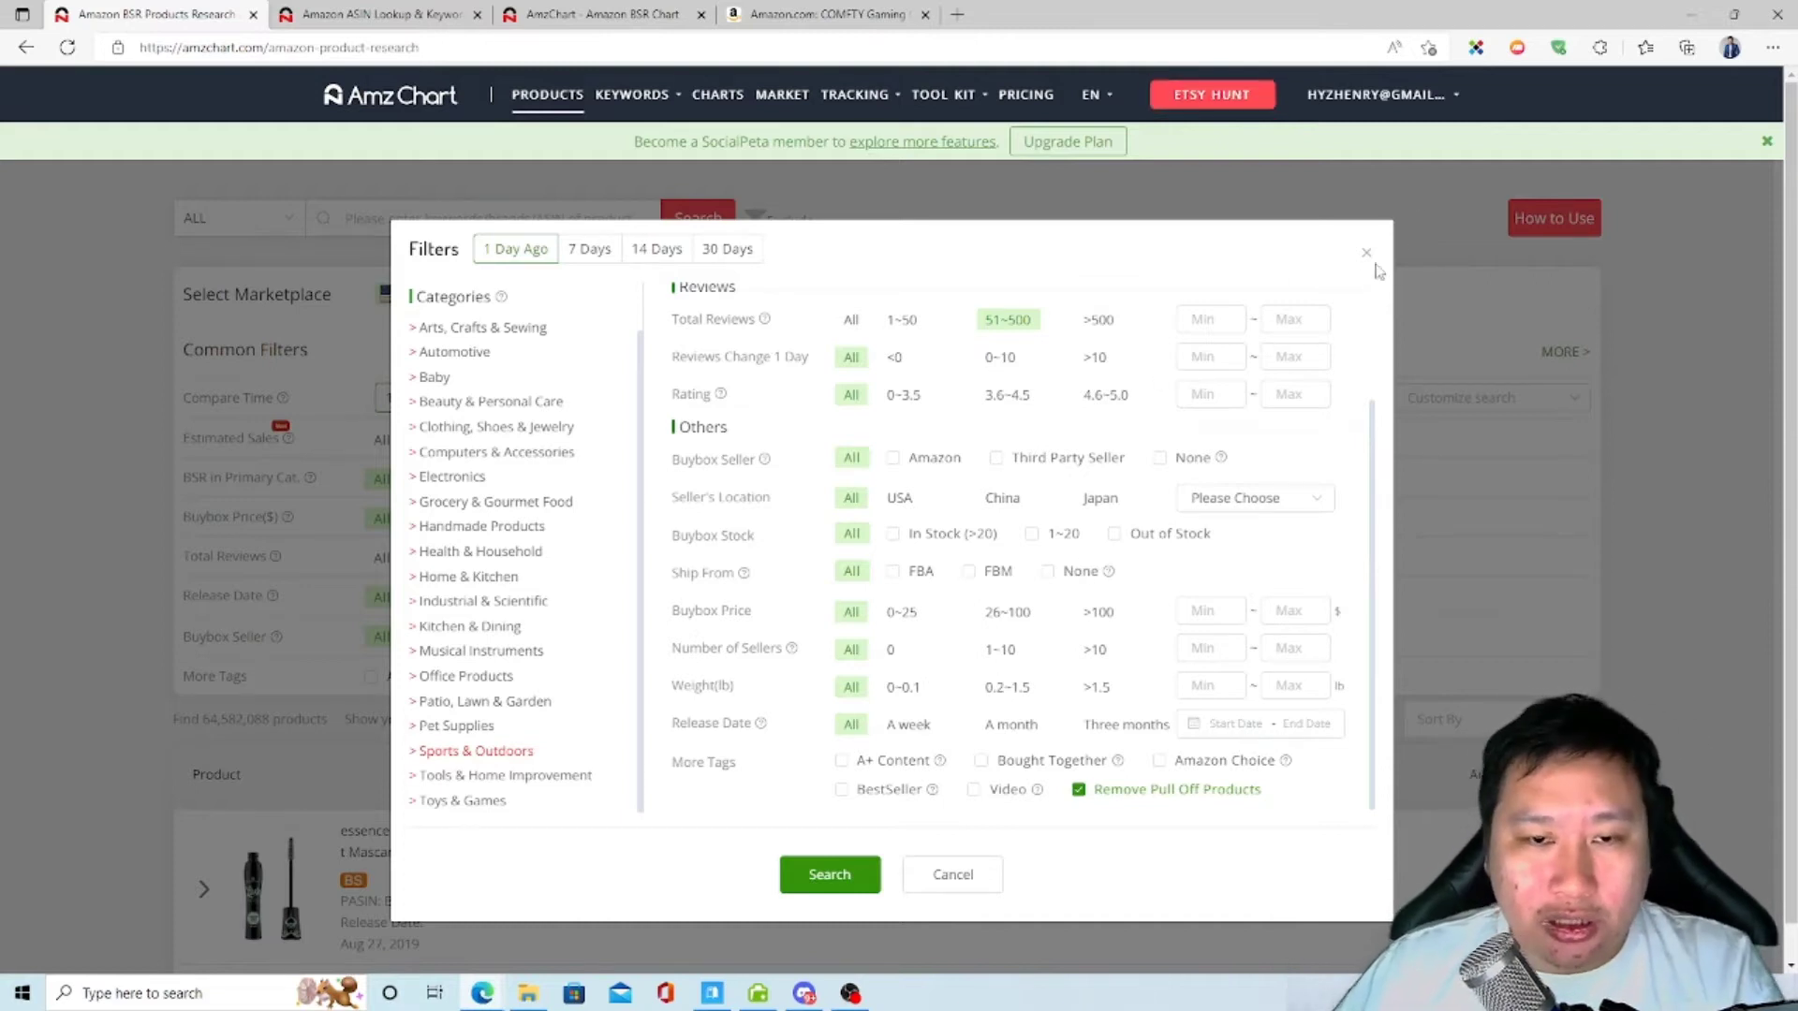
Step: Run the product search with the chosen filters
scroll(983, 622, "up", 2)
left_click(826, 874)
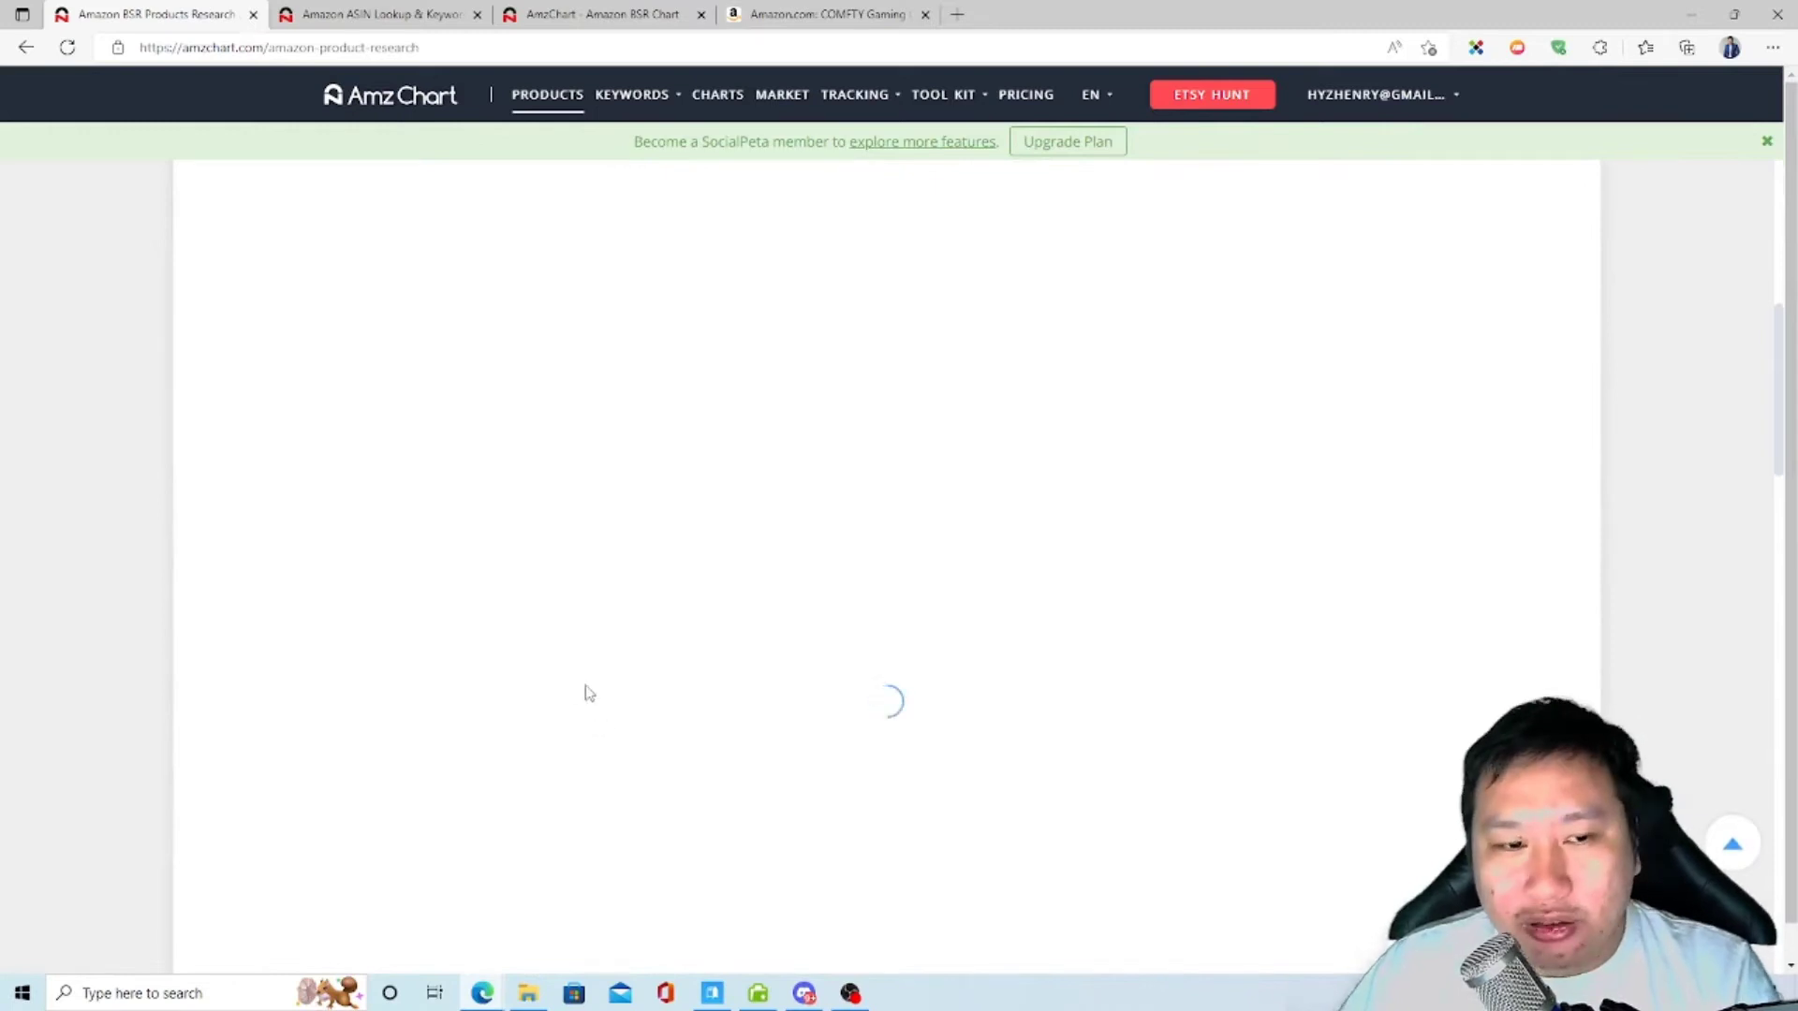
Step: Examine the estimated sales, BSR, reviews, rating and BuyBox details of the first products in the search results
scroll(815, 675, "up", 1)
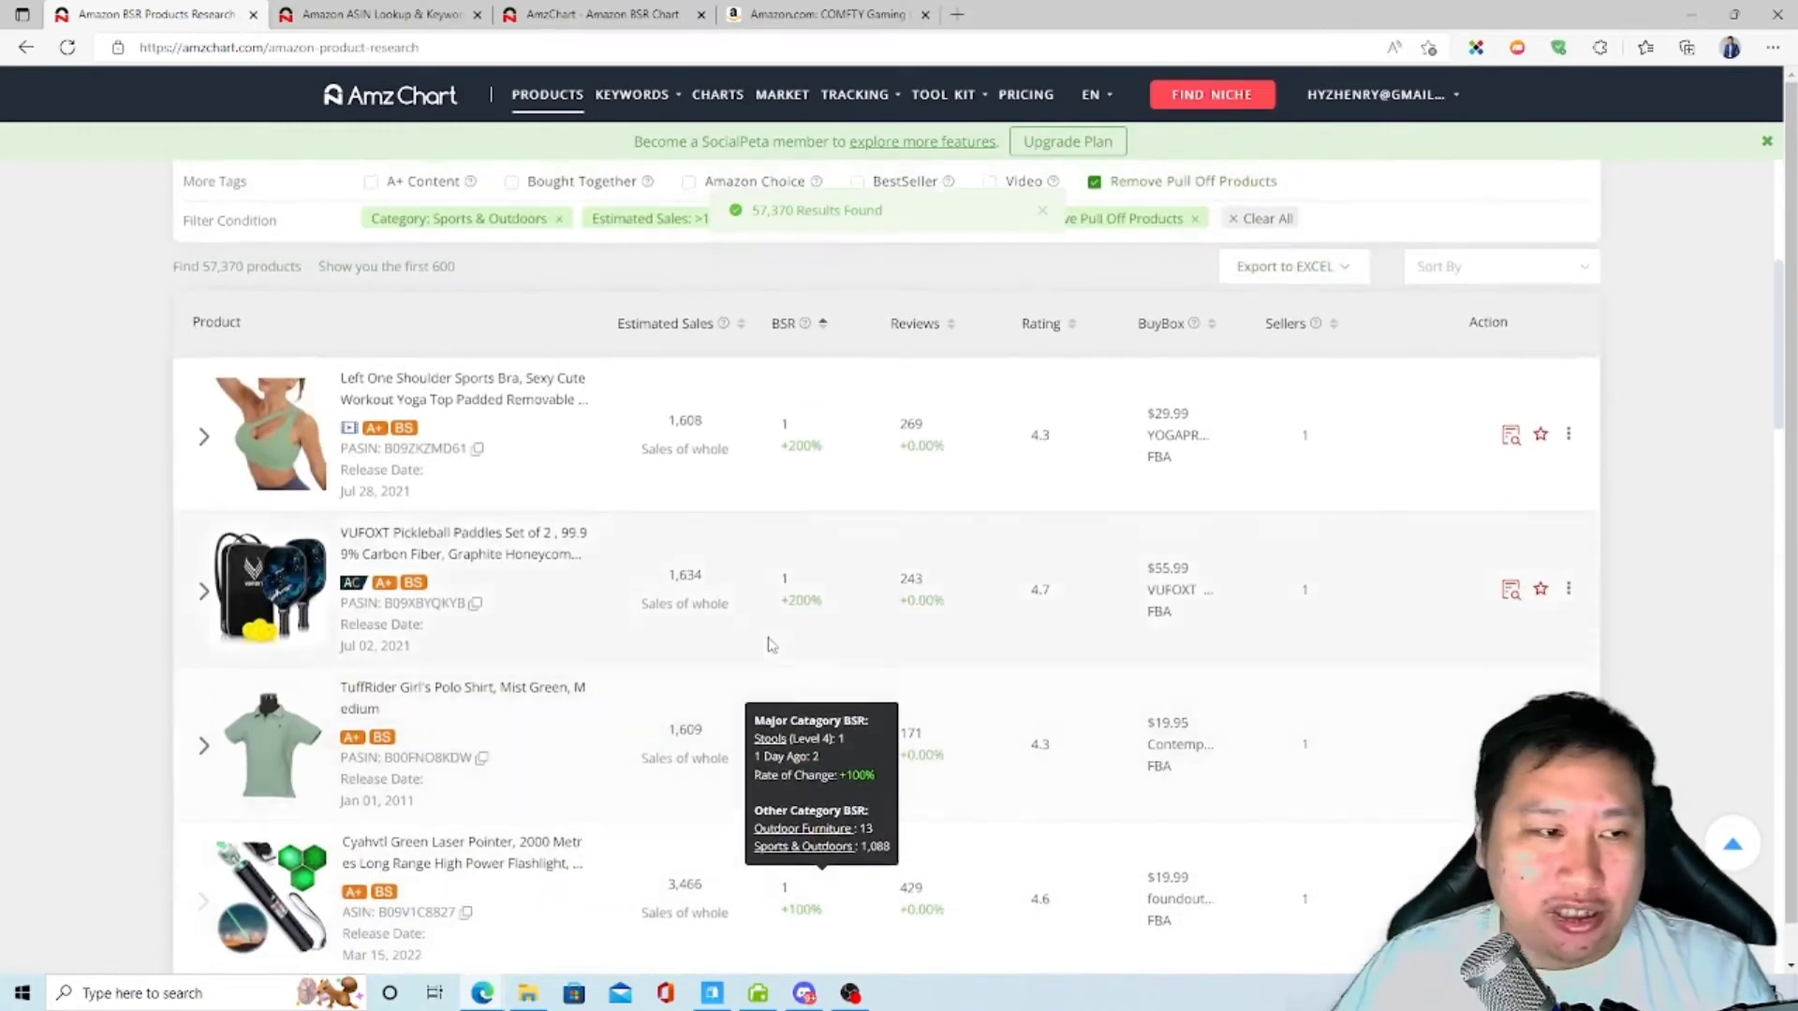
scroll(768, 656, "up", 3)
scroll(766, 670, "down", 3)
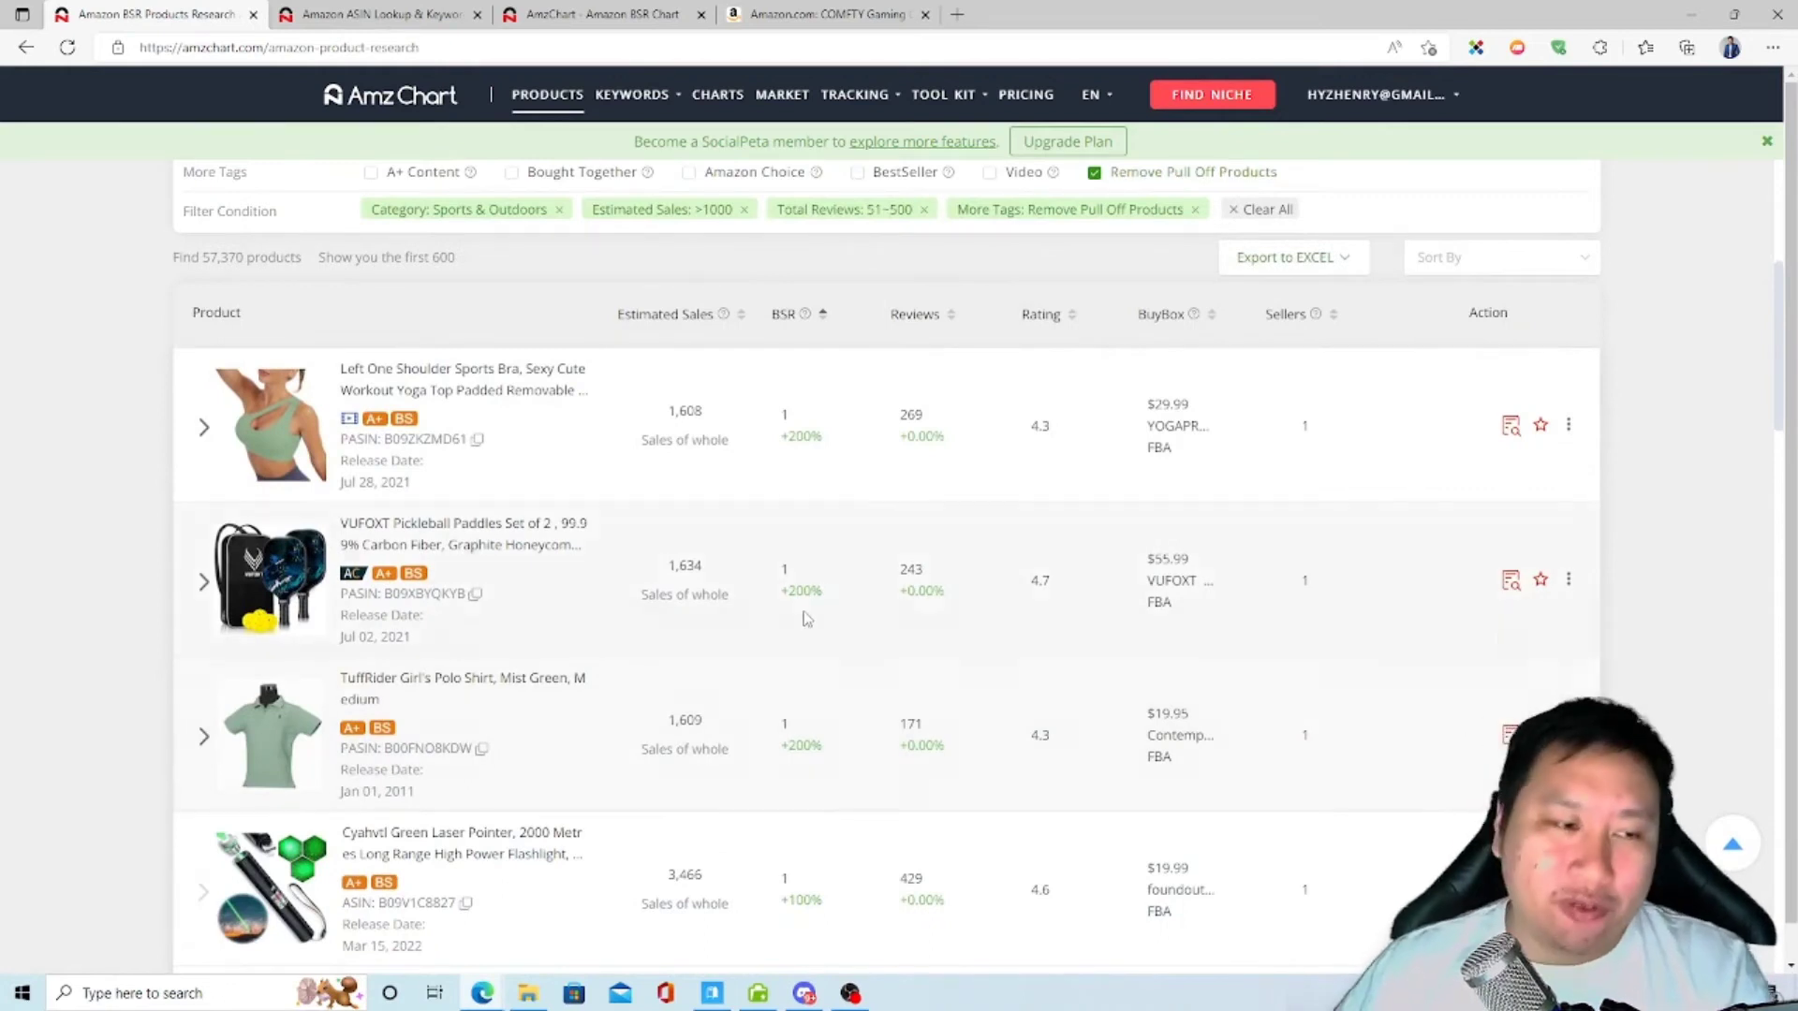
mouse_move(653, 440)
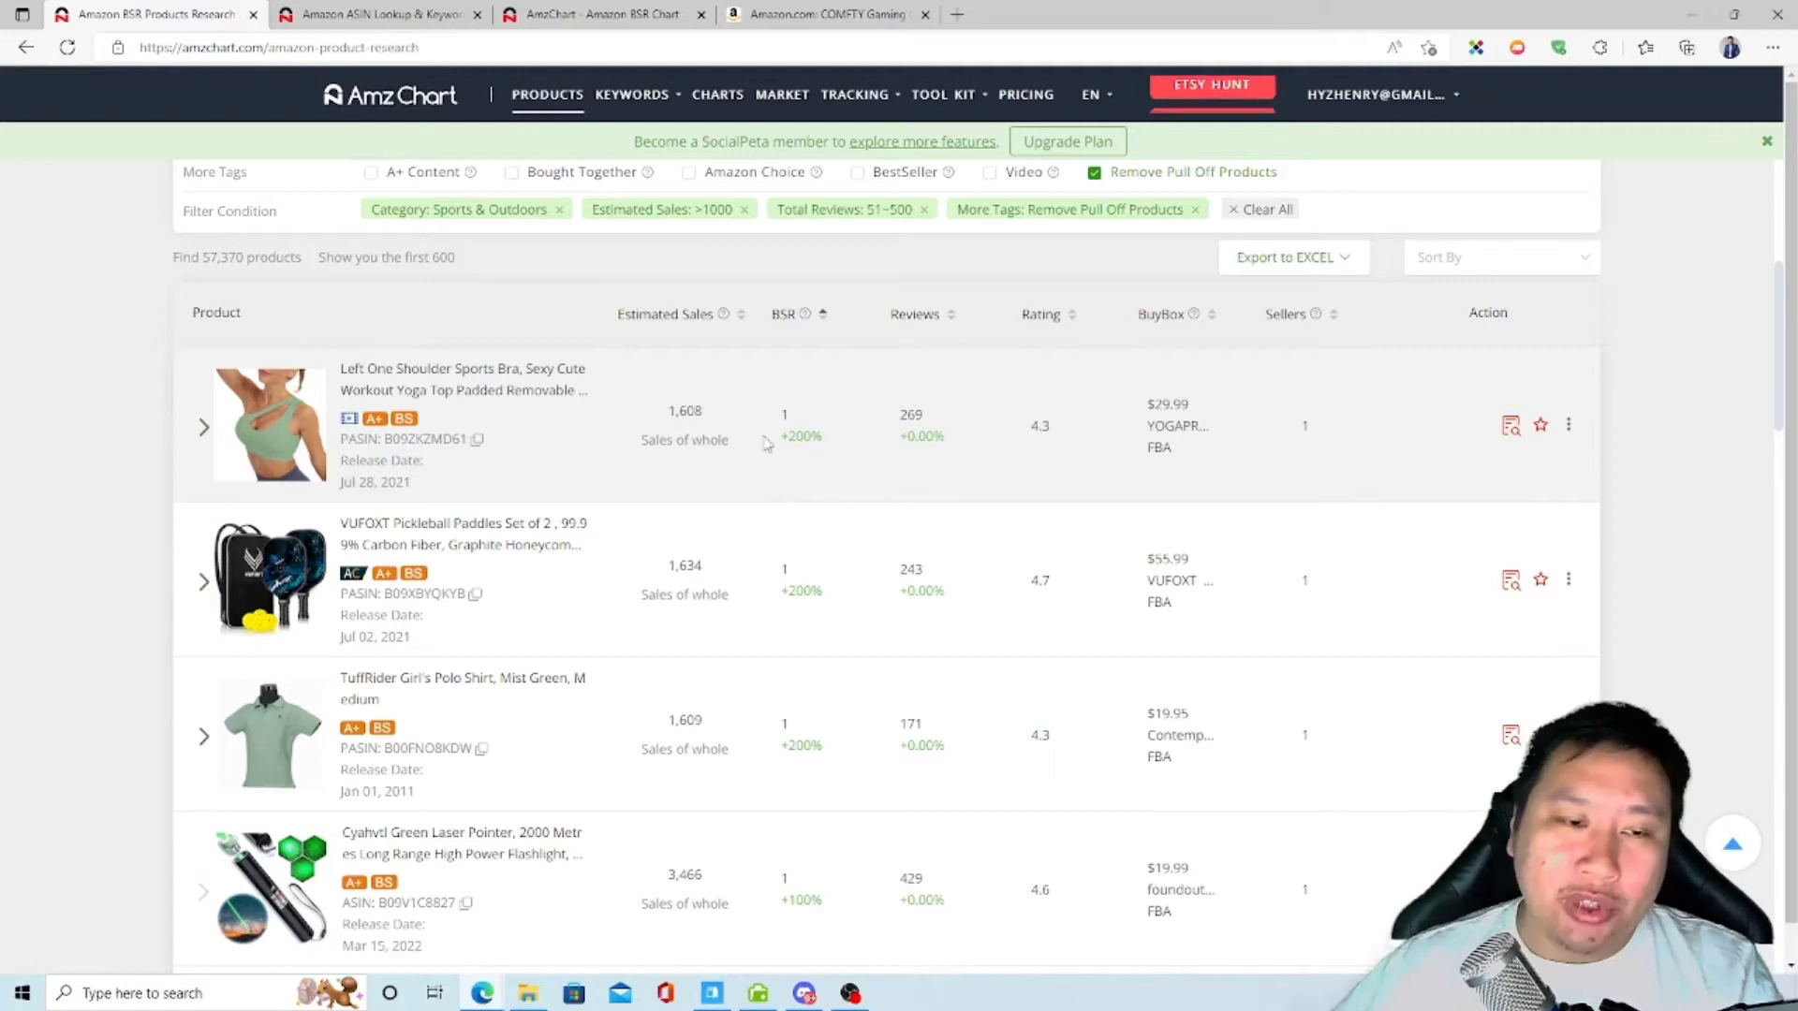
mouse_move(911, 427)
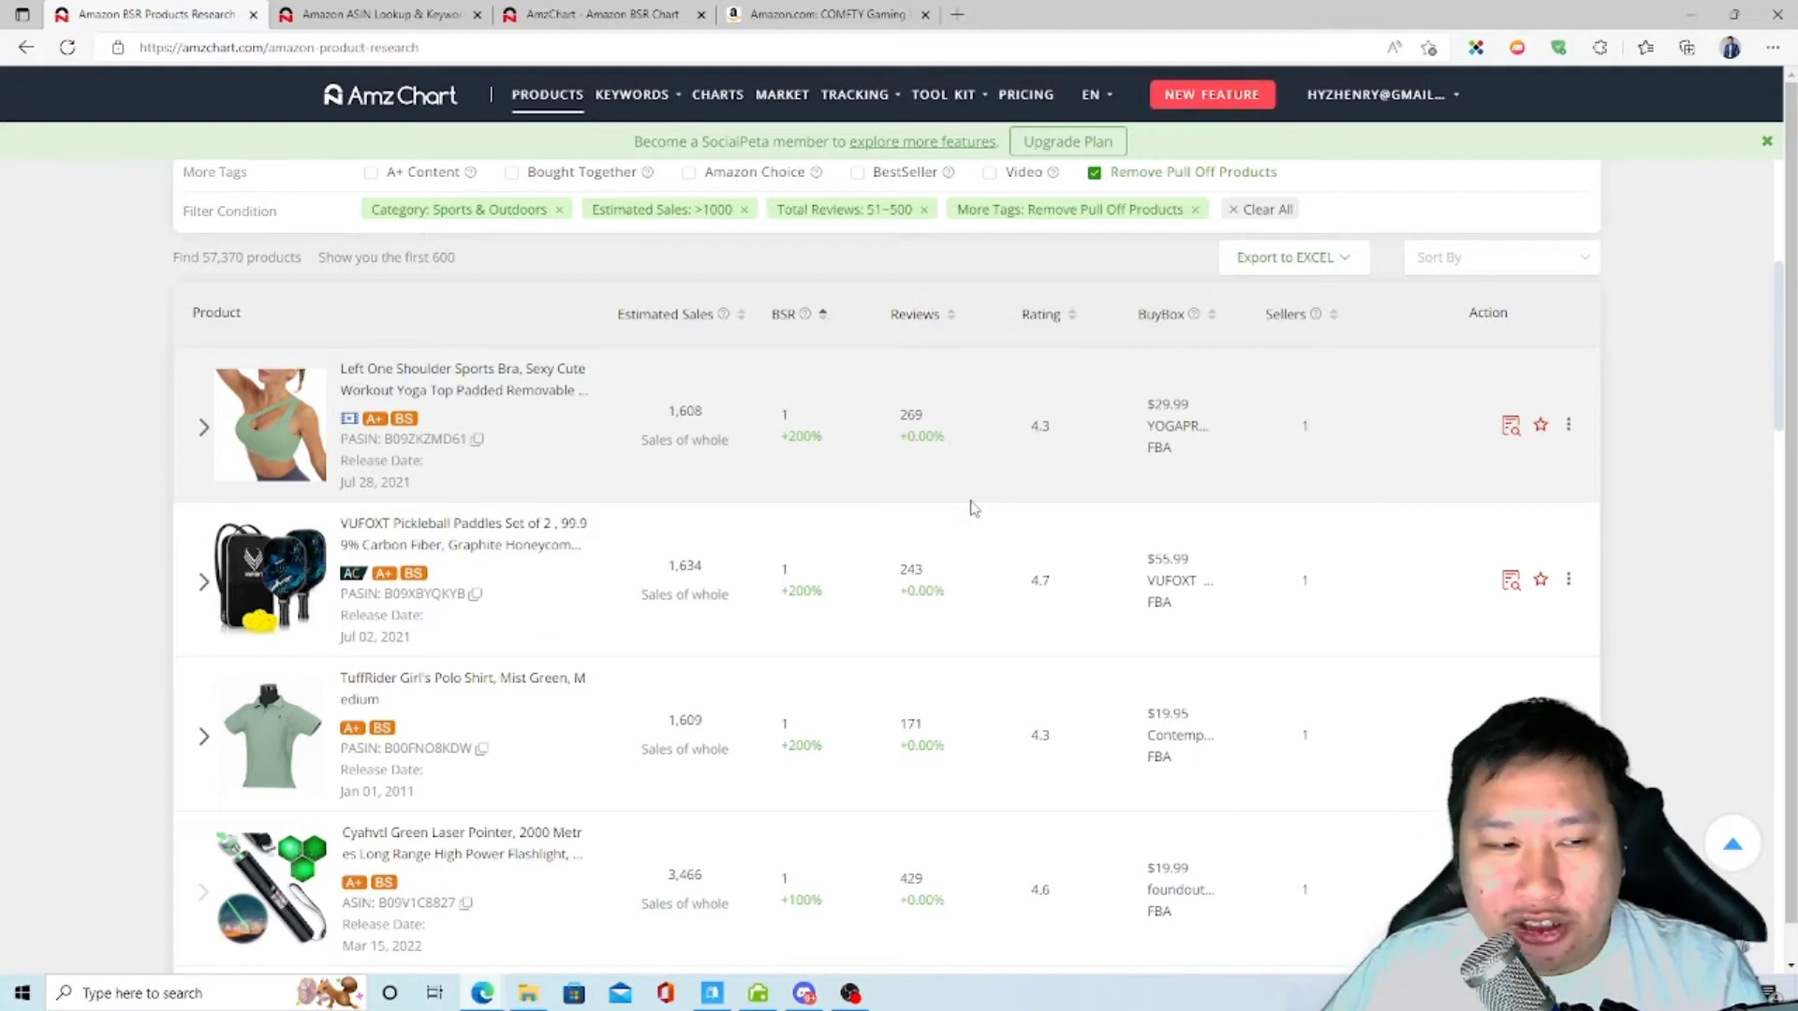
mouse_move(1187, 425)
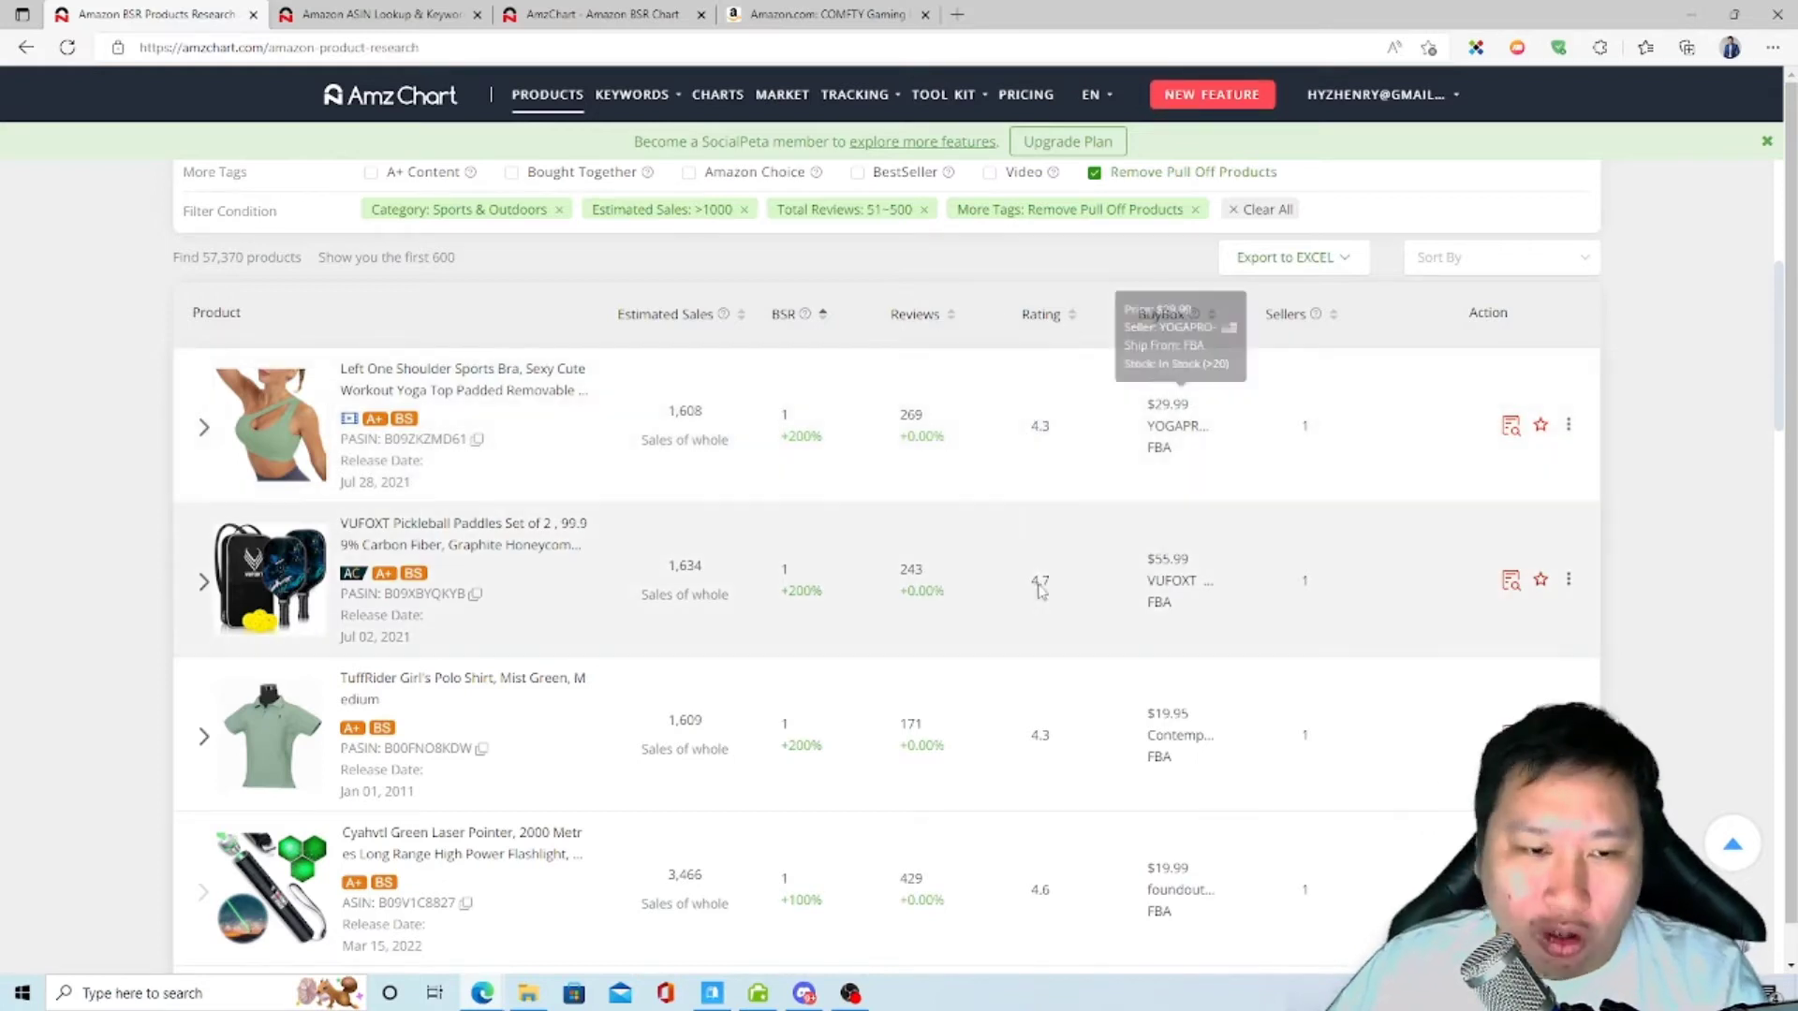
scroll(827, 478, "down", 1)
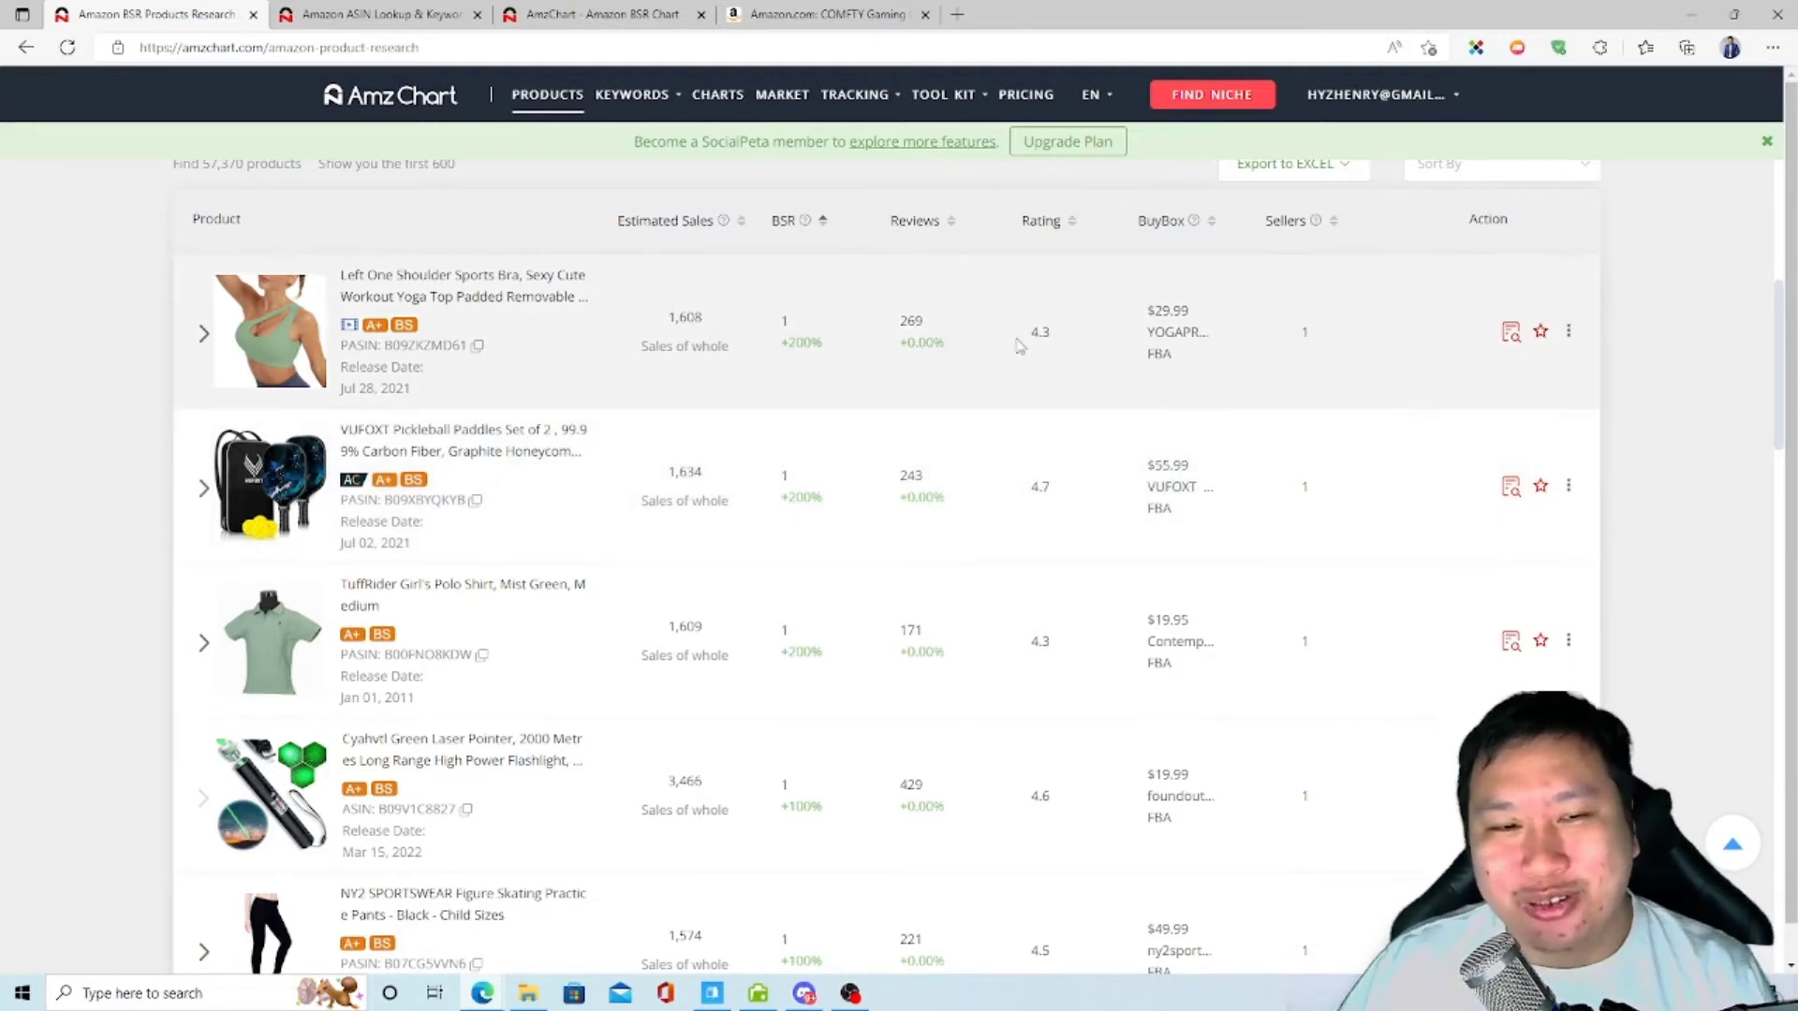
mouse_move(922, 324)
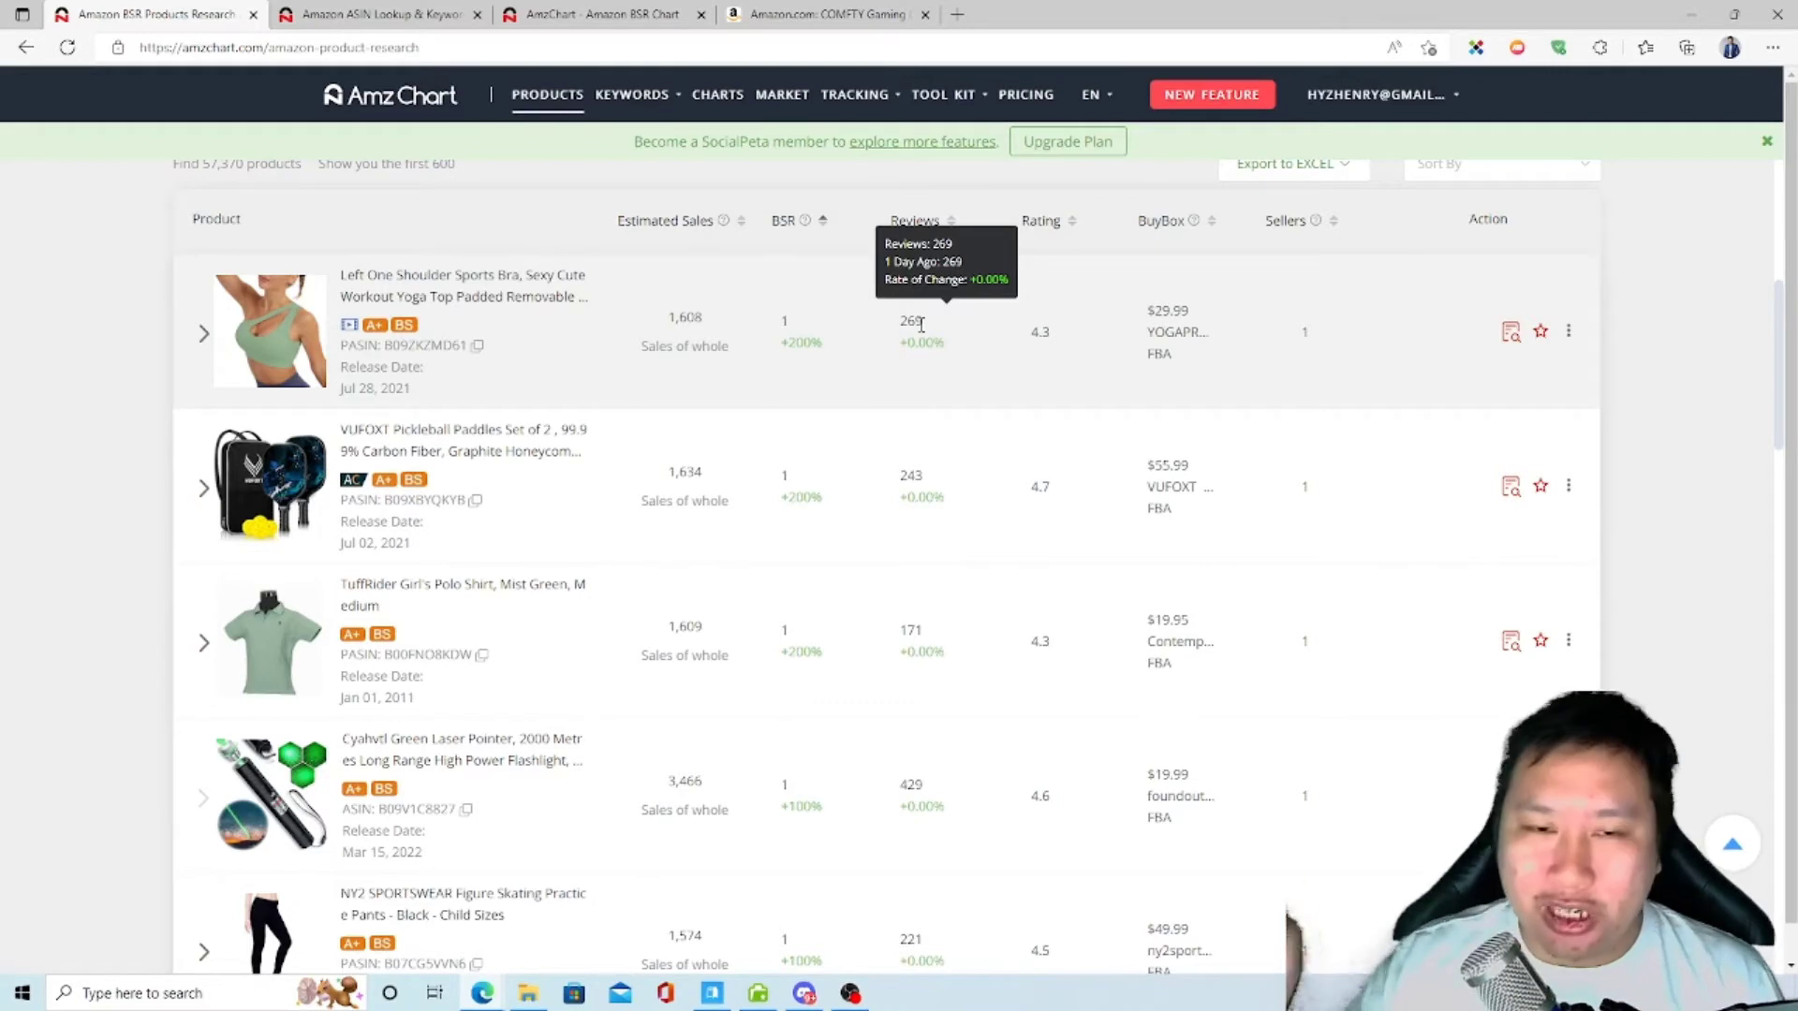
mouse_move(738, 304)
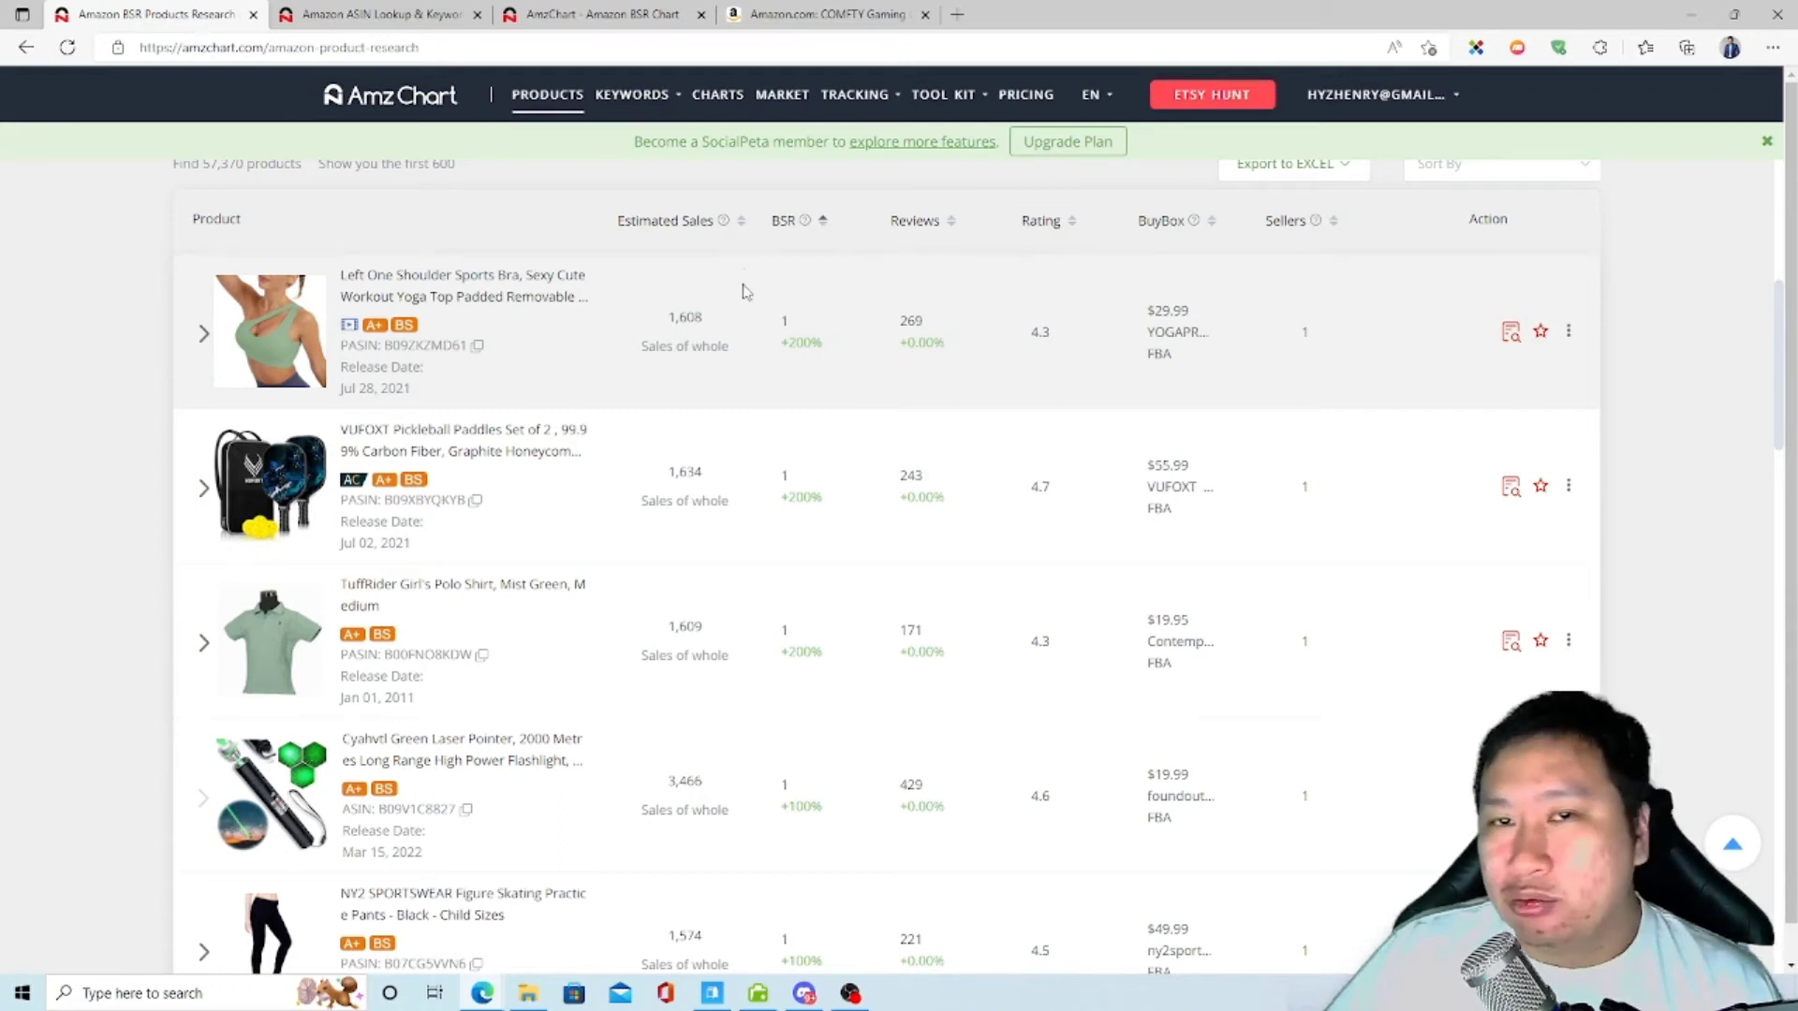
mouse_move(705, 339)
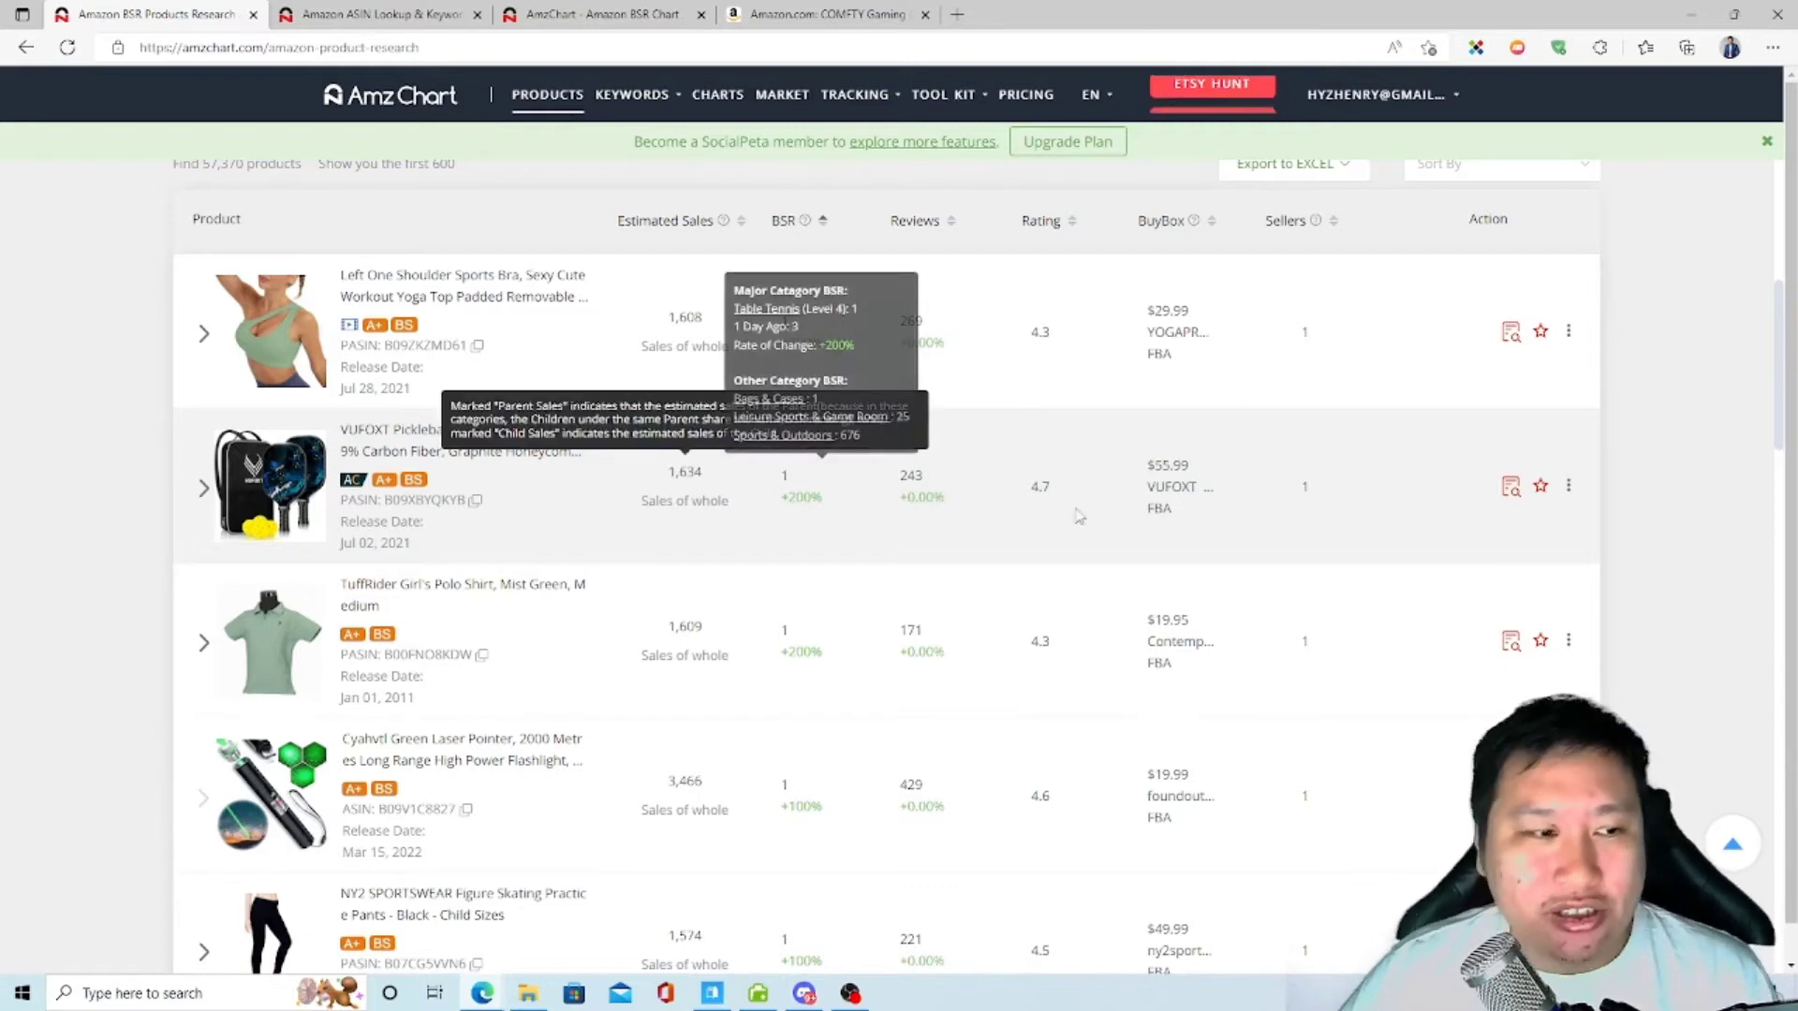
left_click_drag(1162, 465, 1199, 468)
left_click(1199, 468)
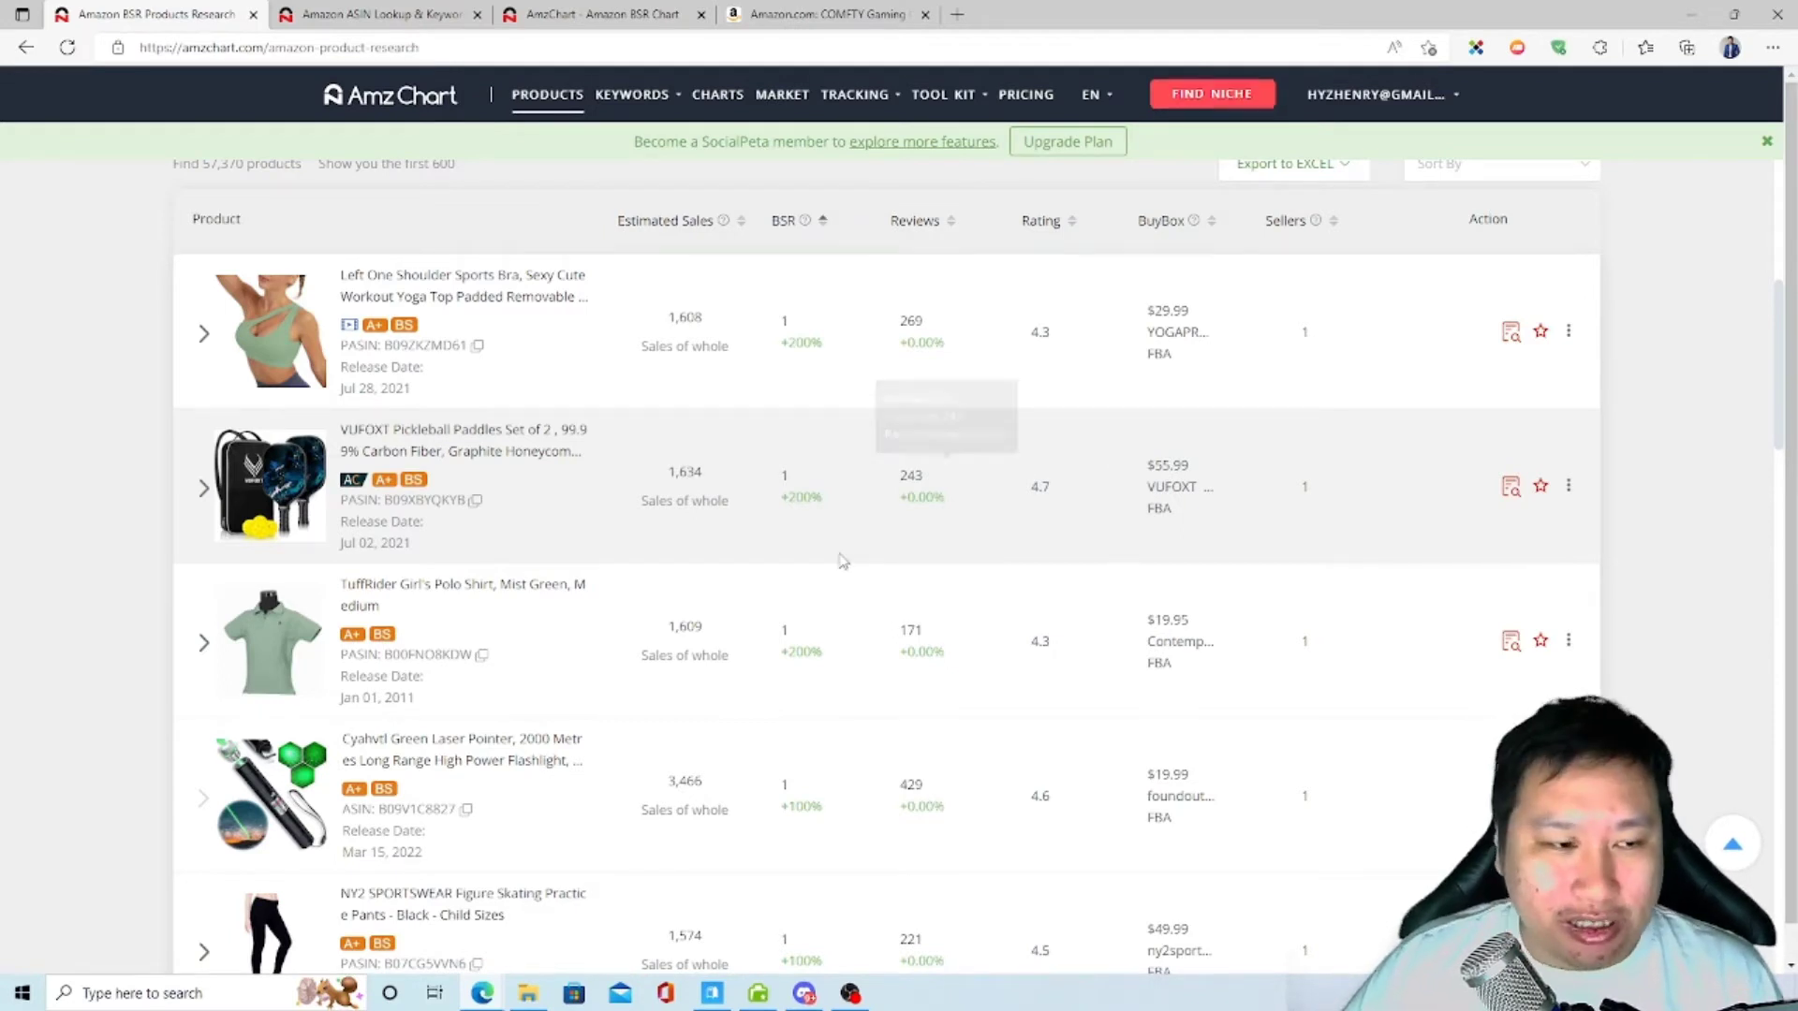
Step: Browse further through the results and examine the sales, BSR, reviews, rating and price of the Ultra Sporting Goods basketball net replacement
scroll(749, 524, "down", 5)
scroll(728, 557, "down", 2)
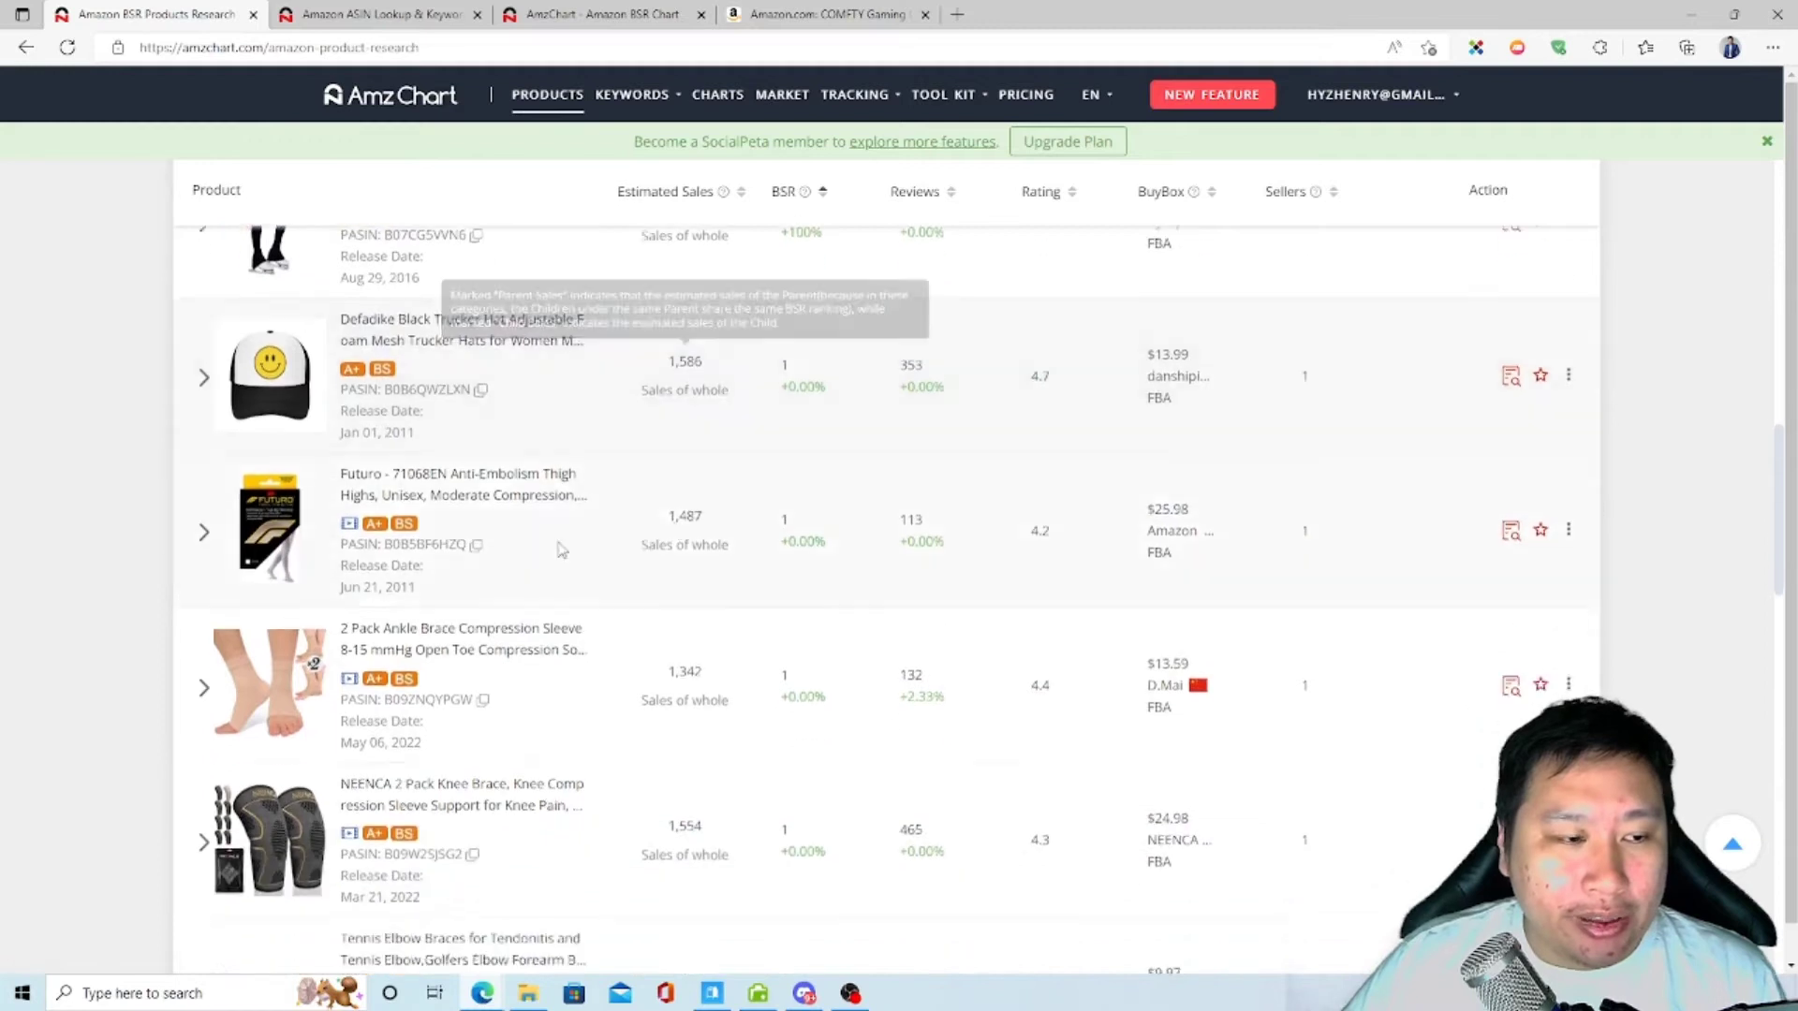
scroll(562, 562, "up", 8)
scroll(420, 576, "down", 6)
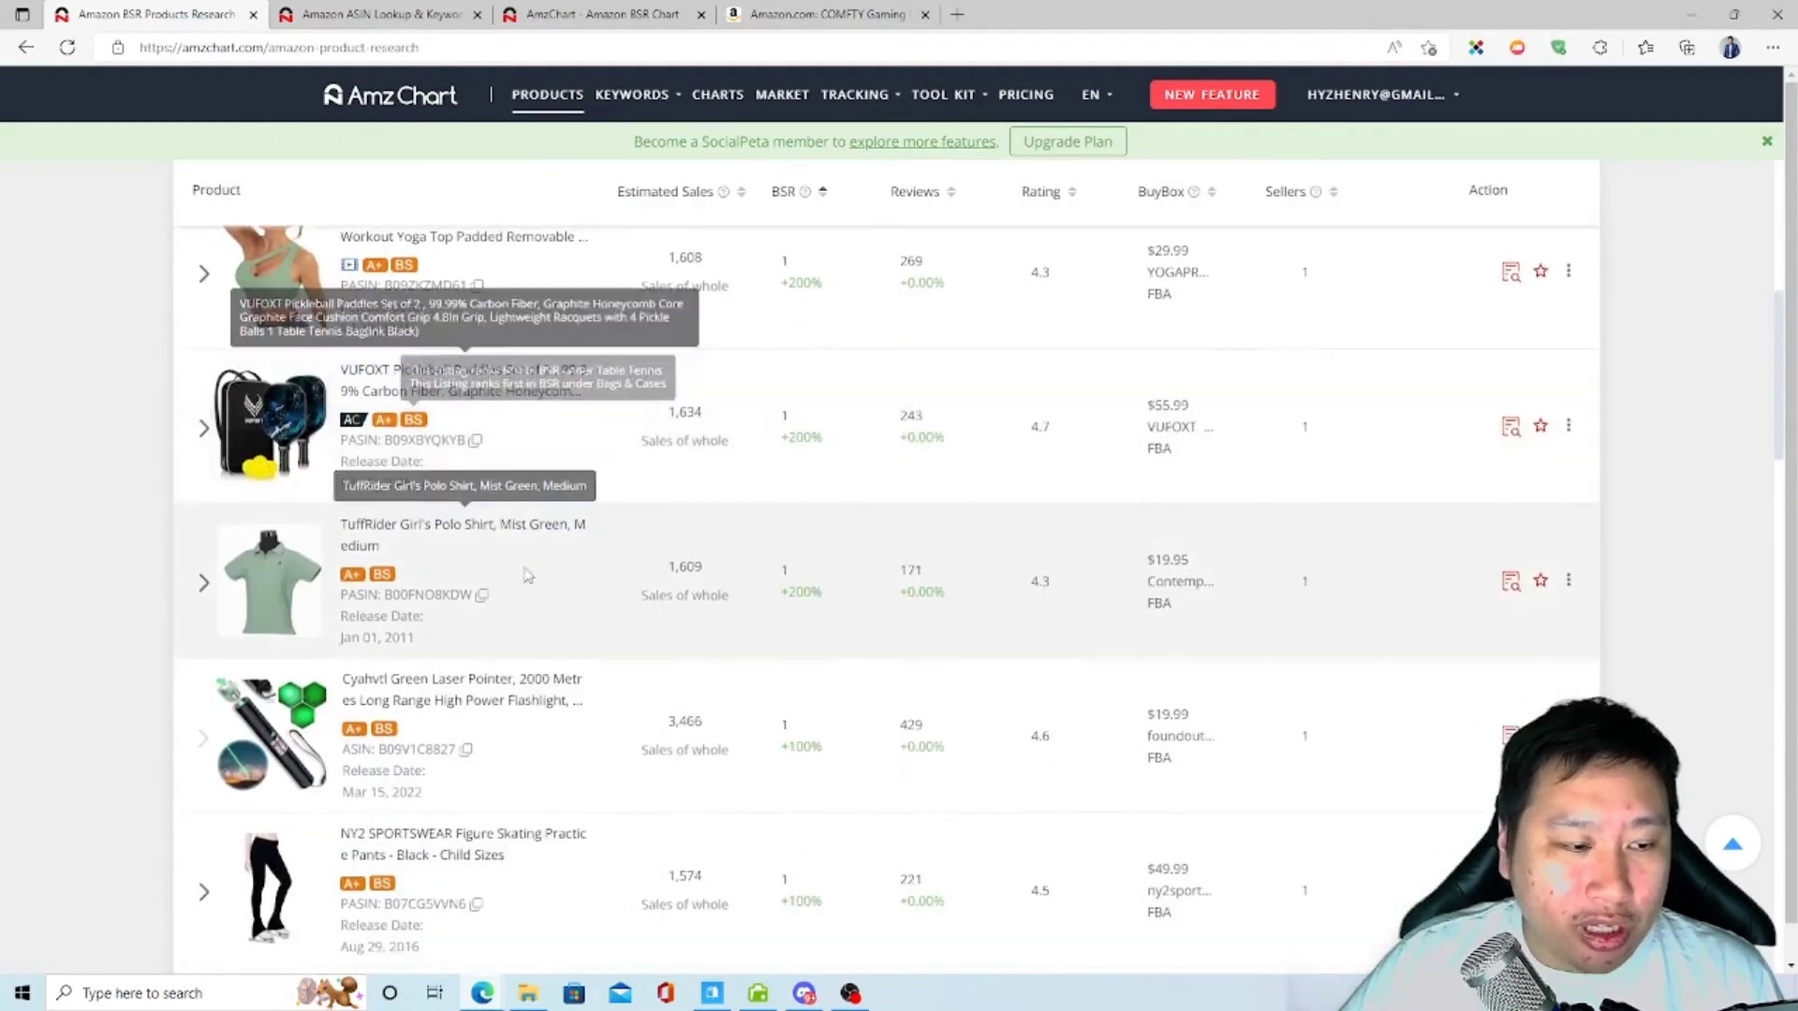
scroll(625, 545, "down", 6)
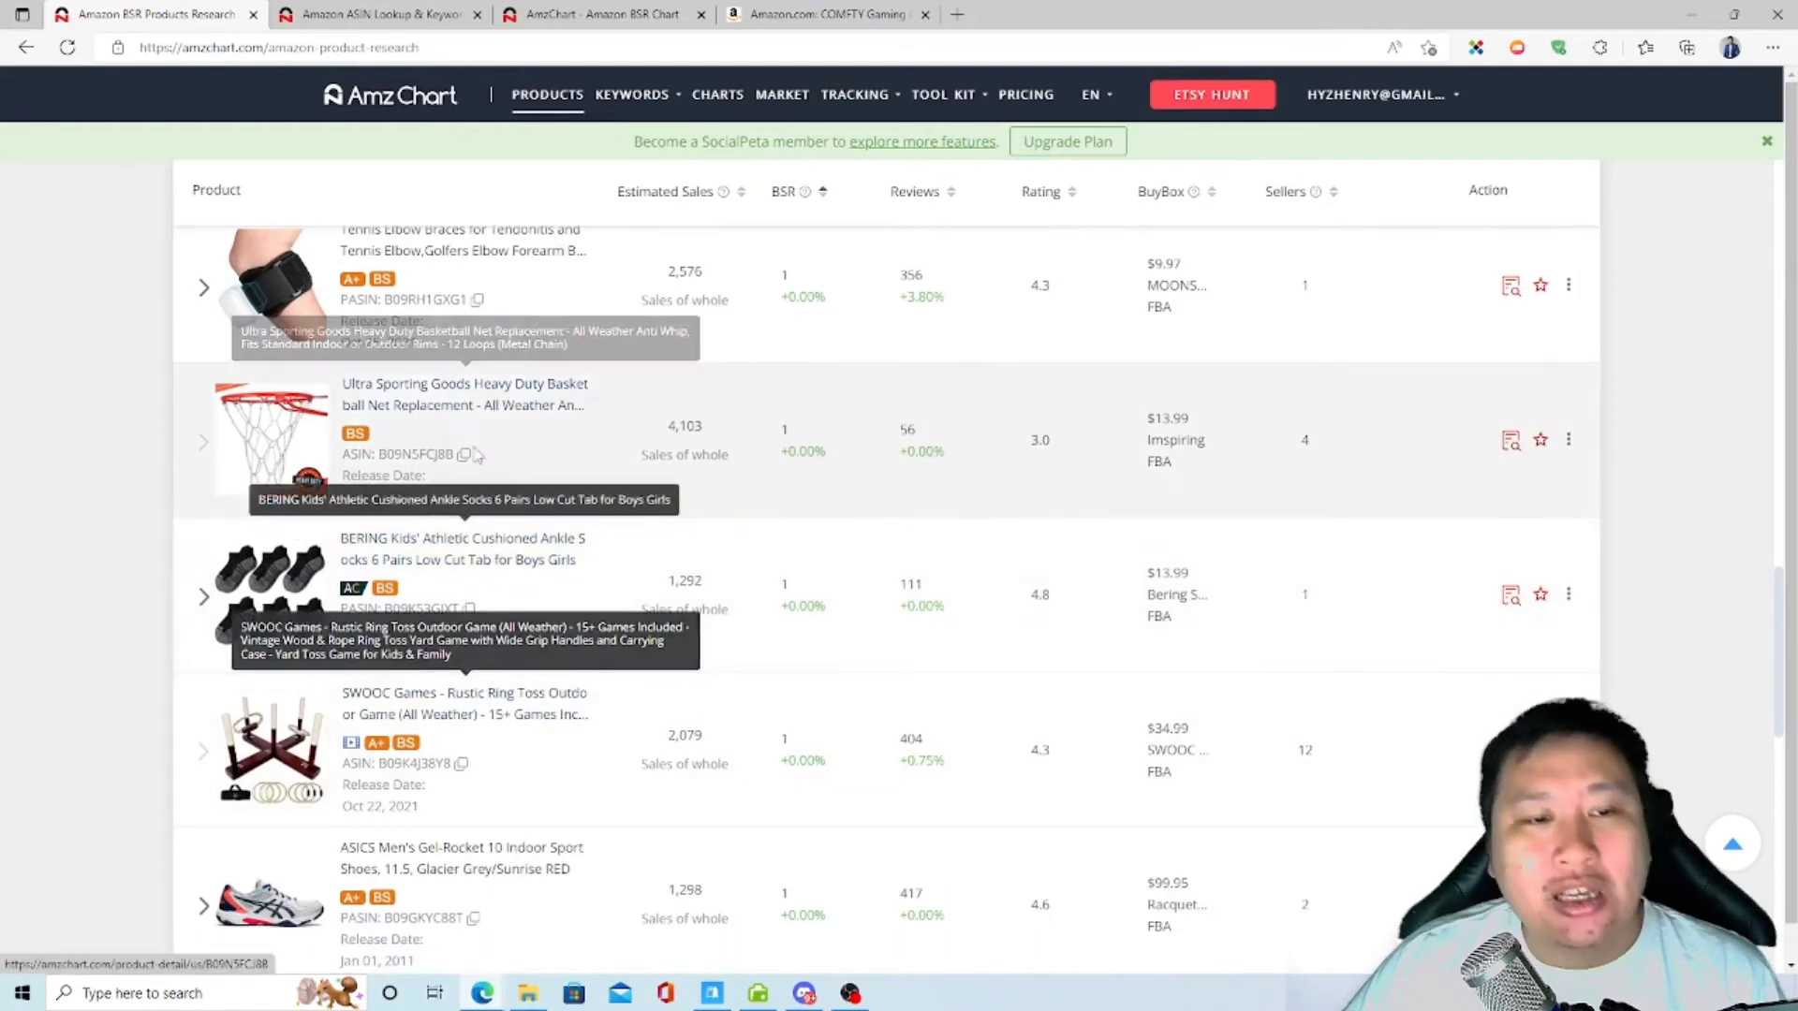
left_click(482, 397)
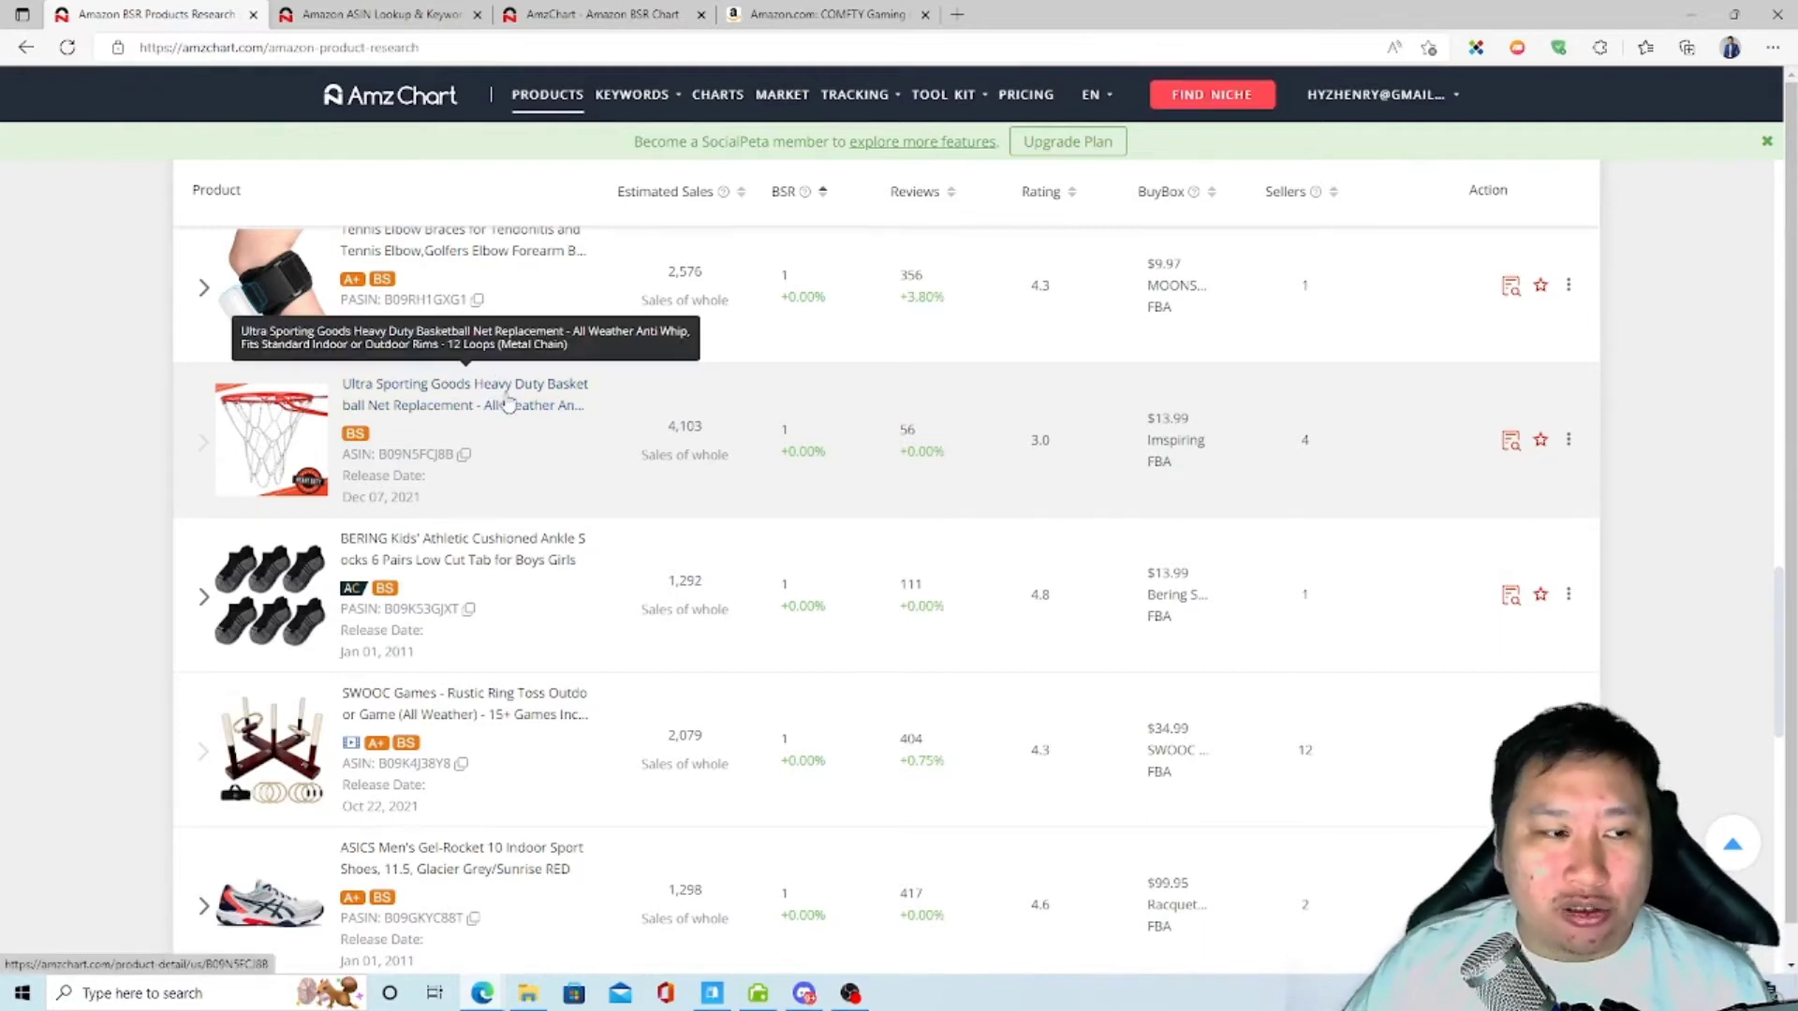
mouse_move(668, 434)
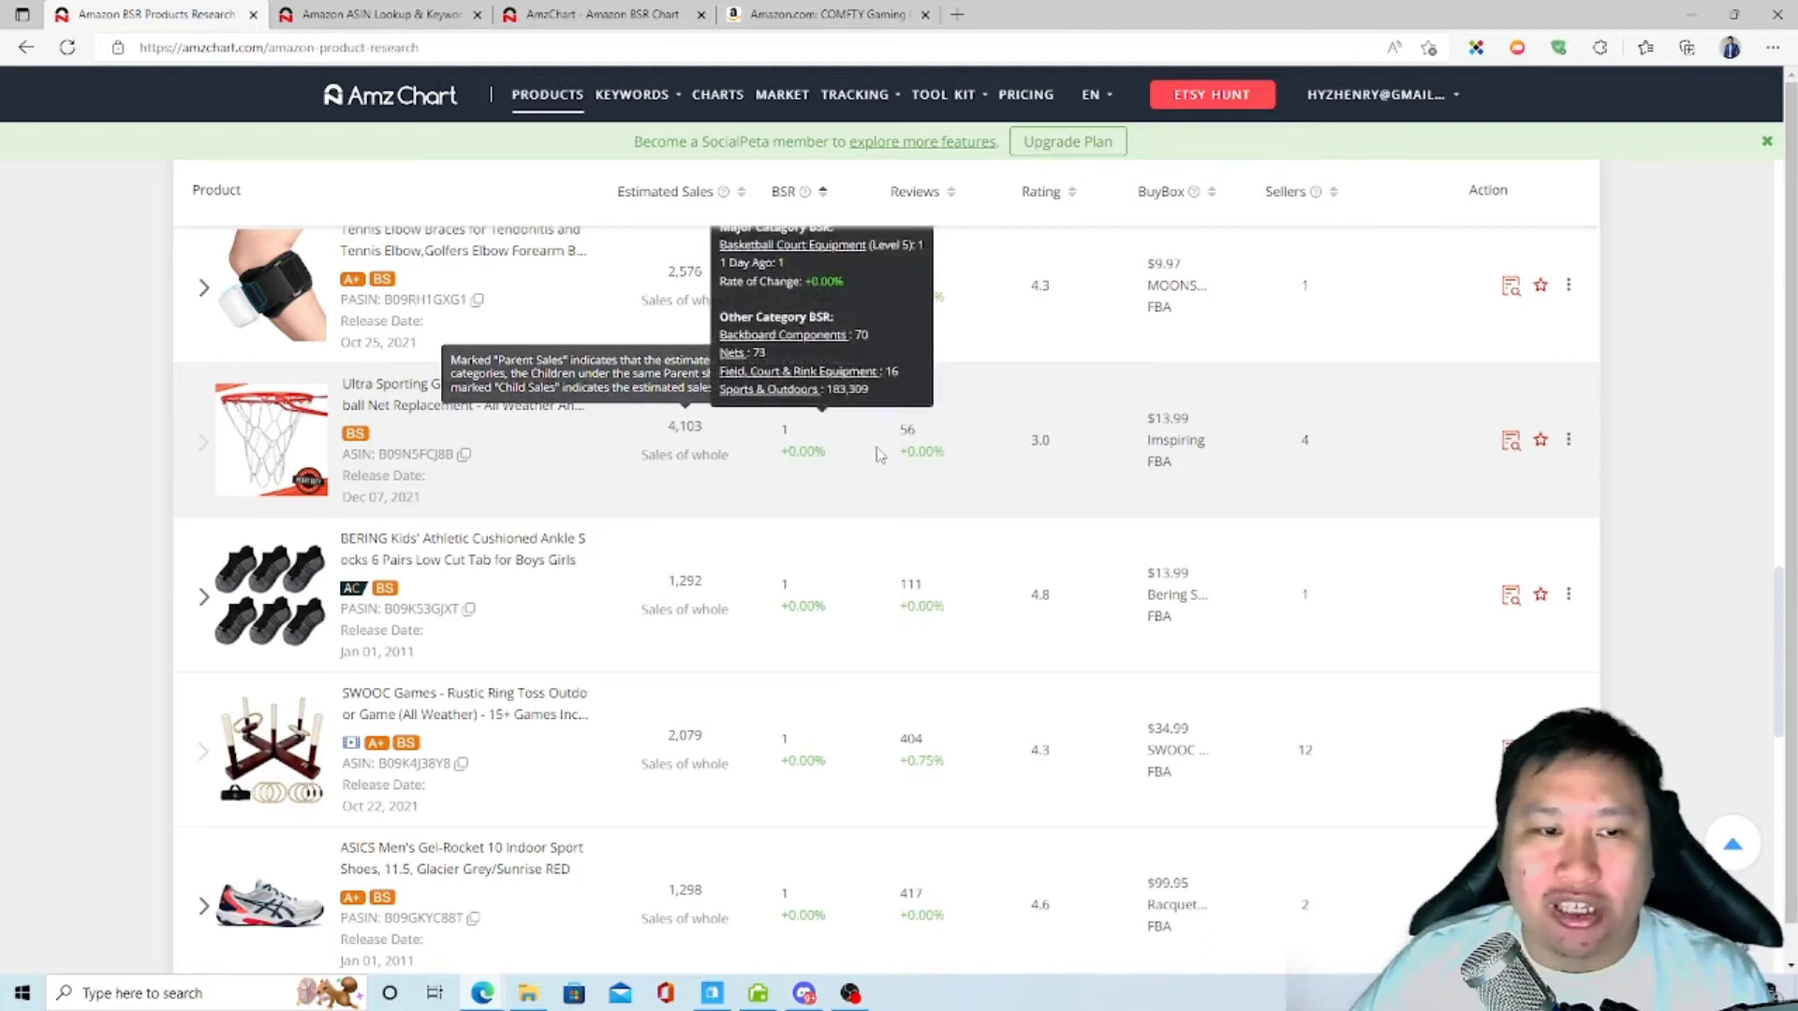
mouse_move(913, 433)
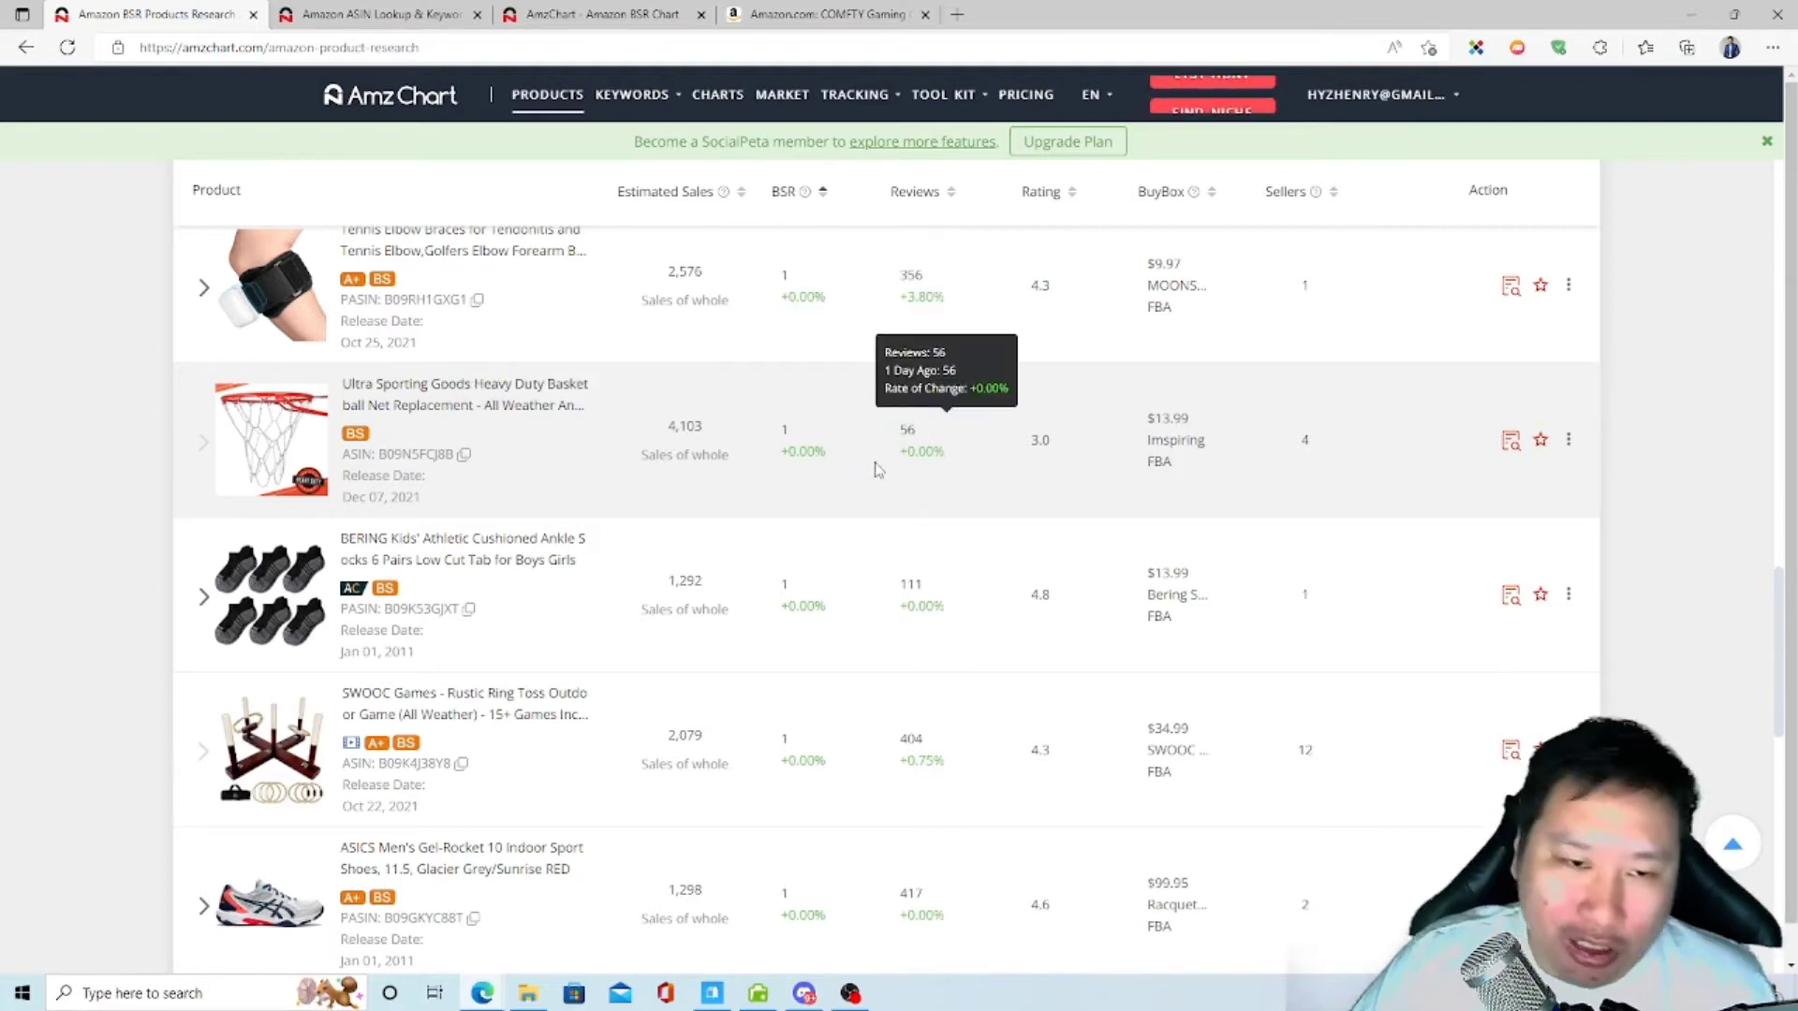
left_click_drag(1029, 440, 1069, 446)
left_click(1063, 474)
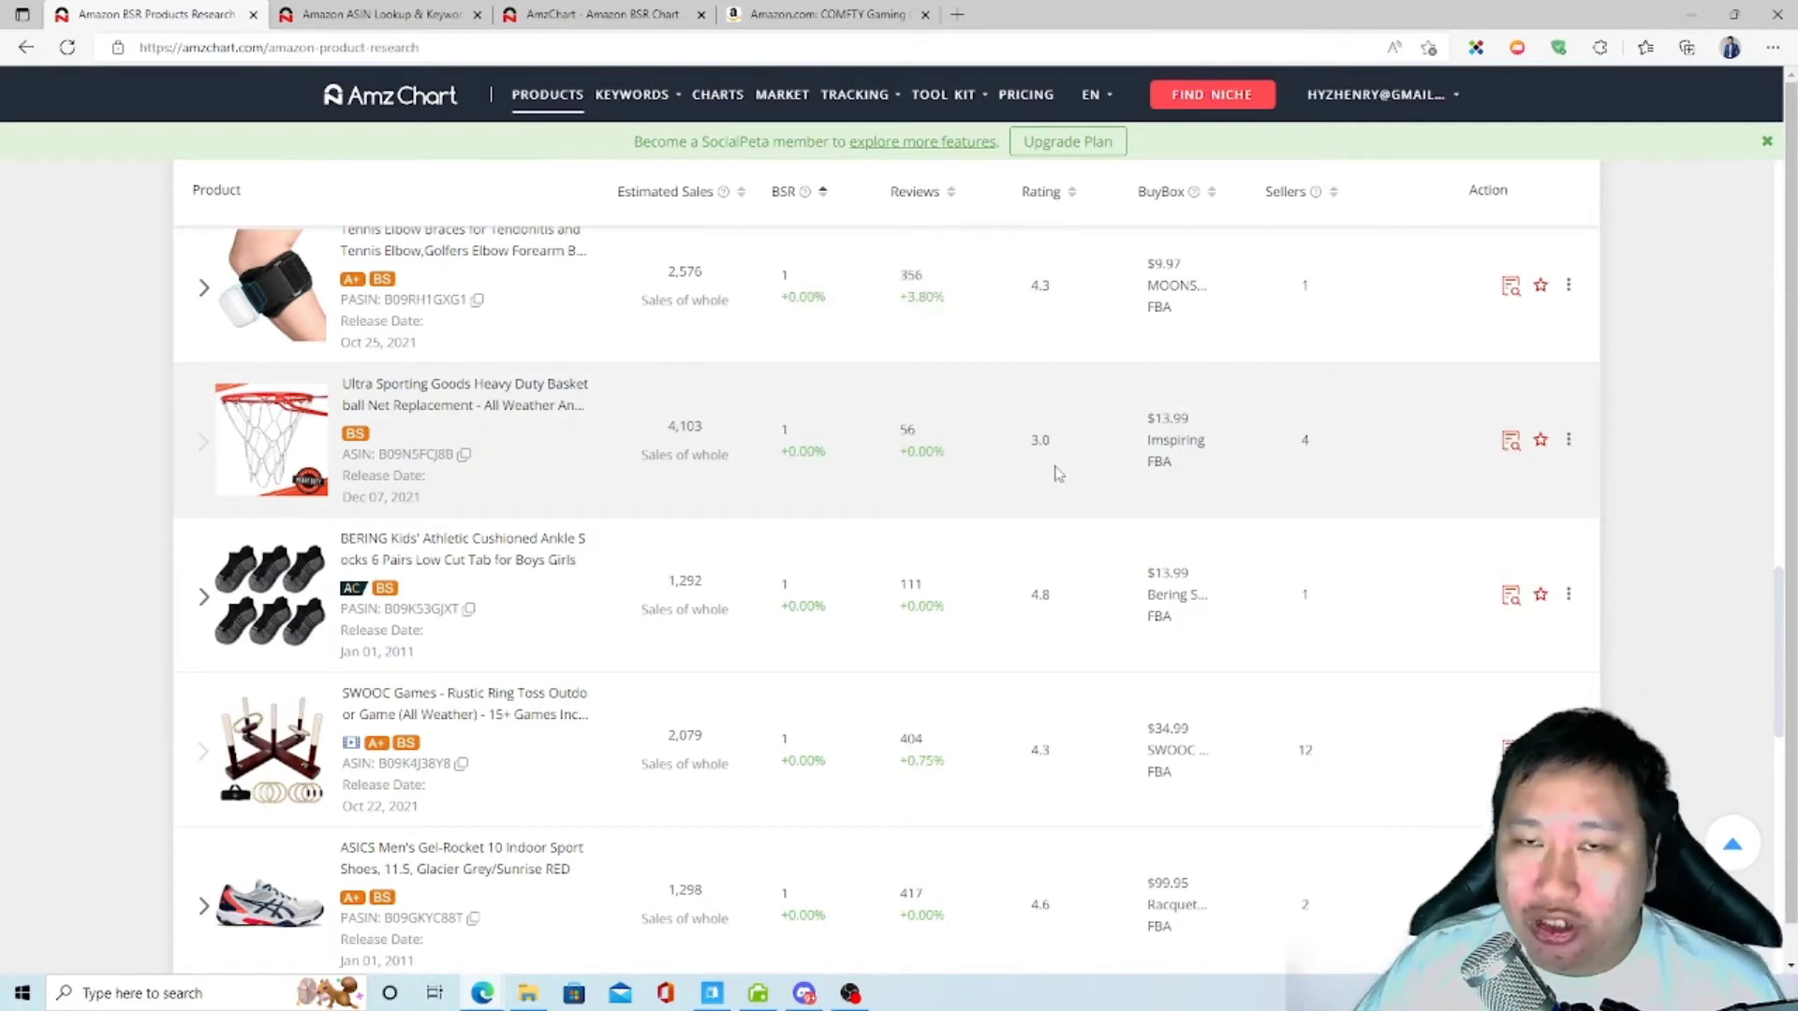
mouse_move(1171, 422)
left_click_drag(1145, 419, 1198, 422)
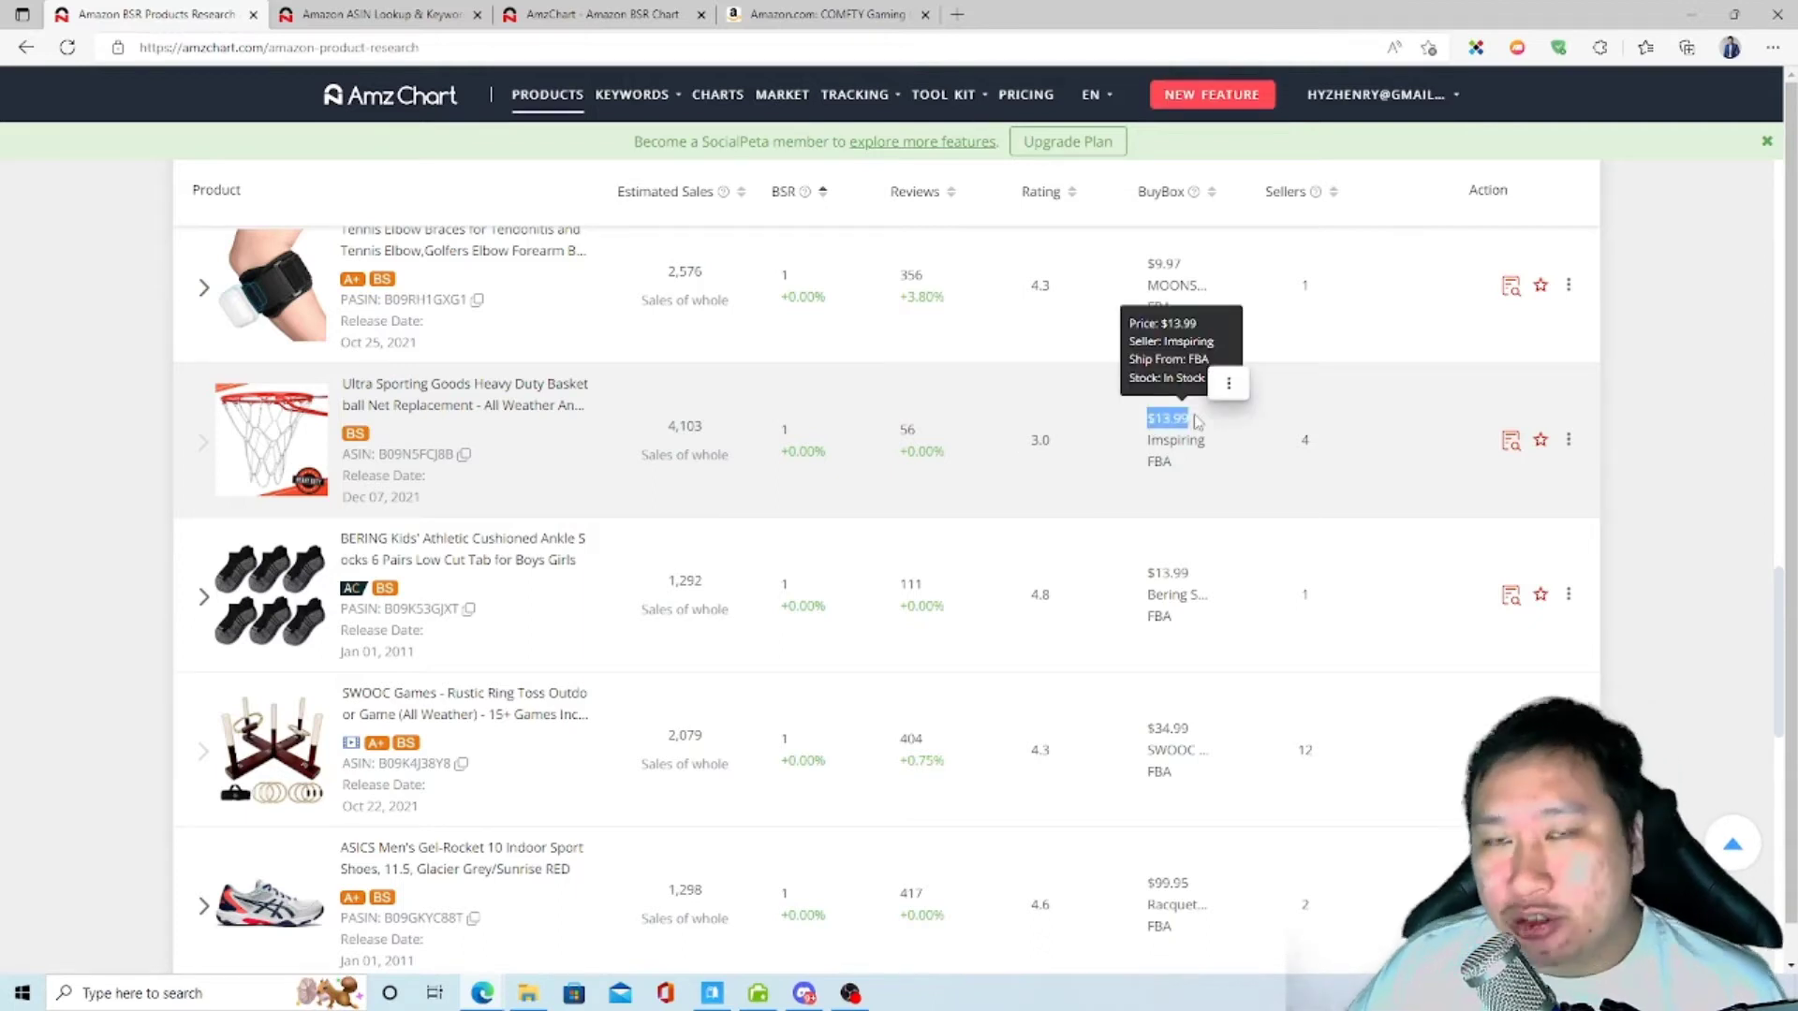
left_click(880, 483)
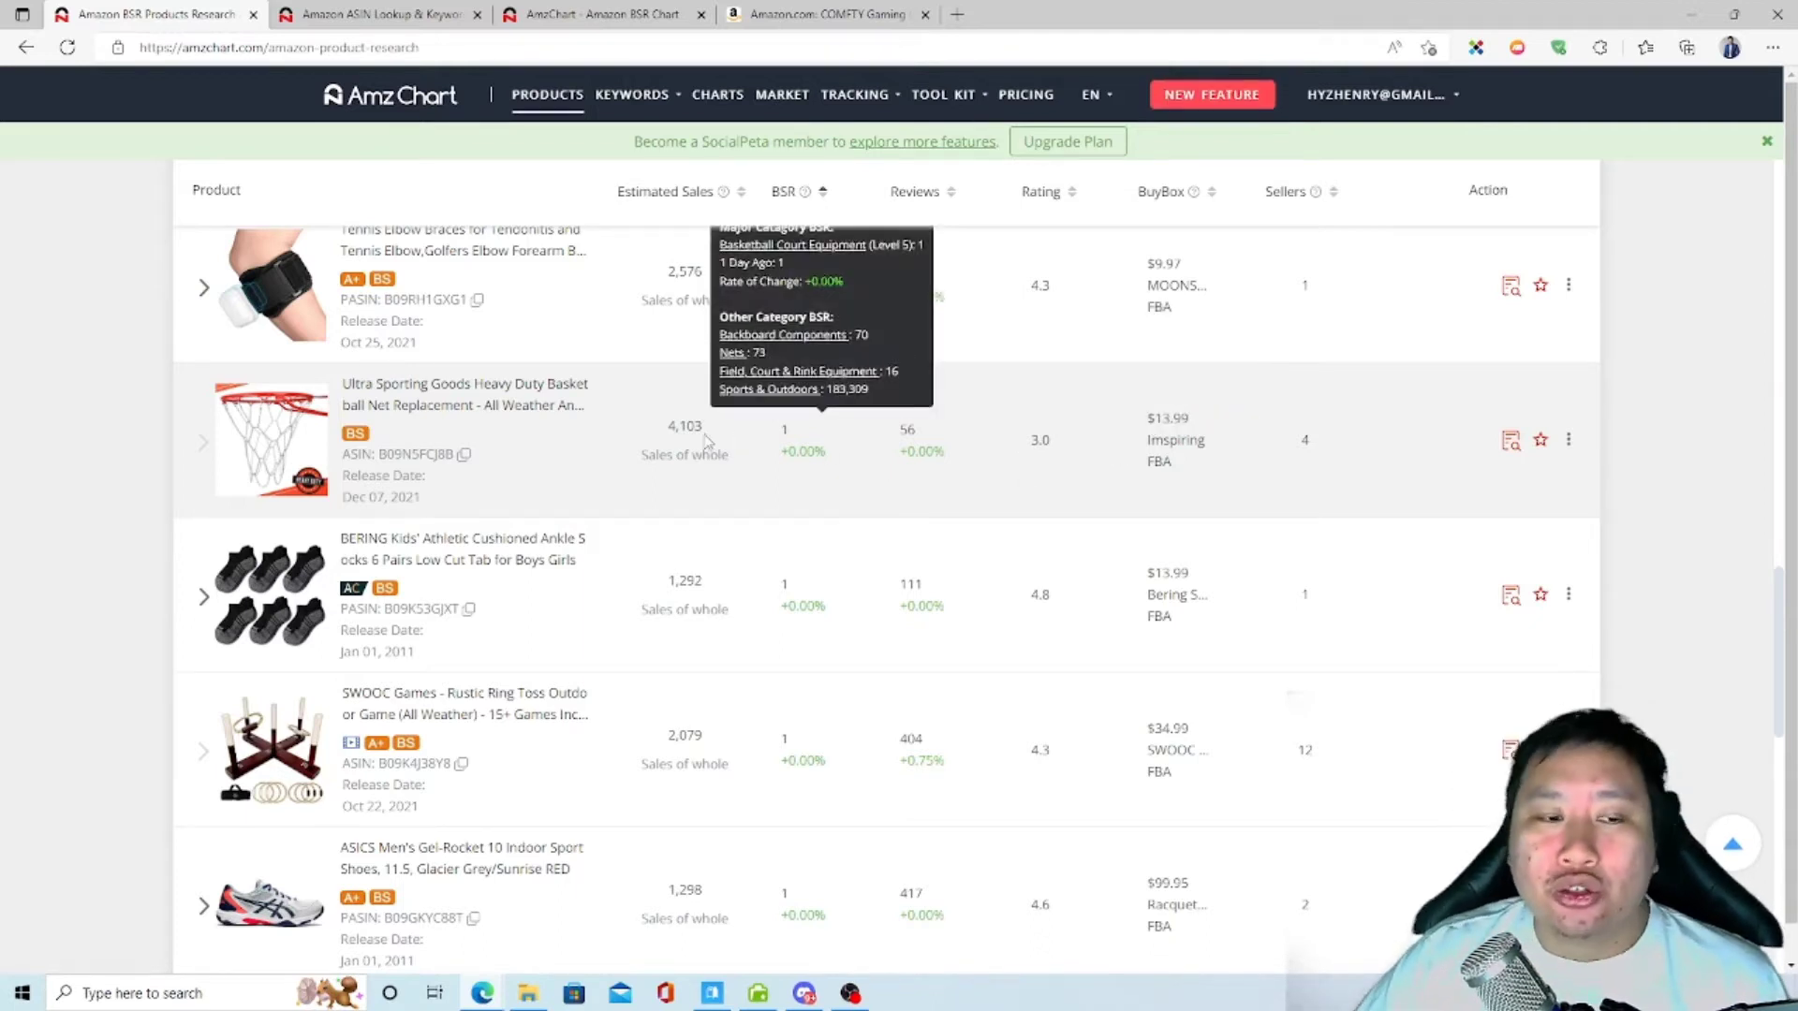
left_click_drag(637, 421, 1081, 491)
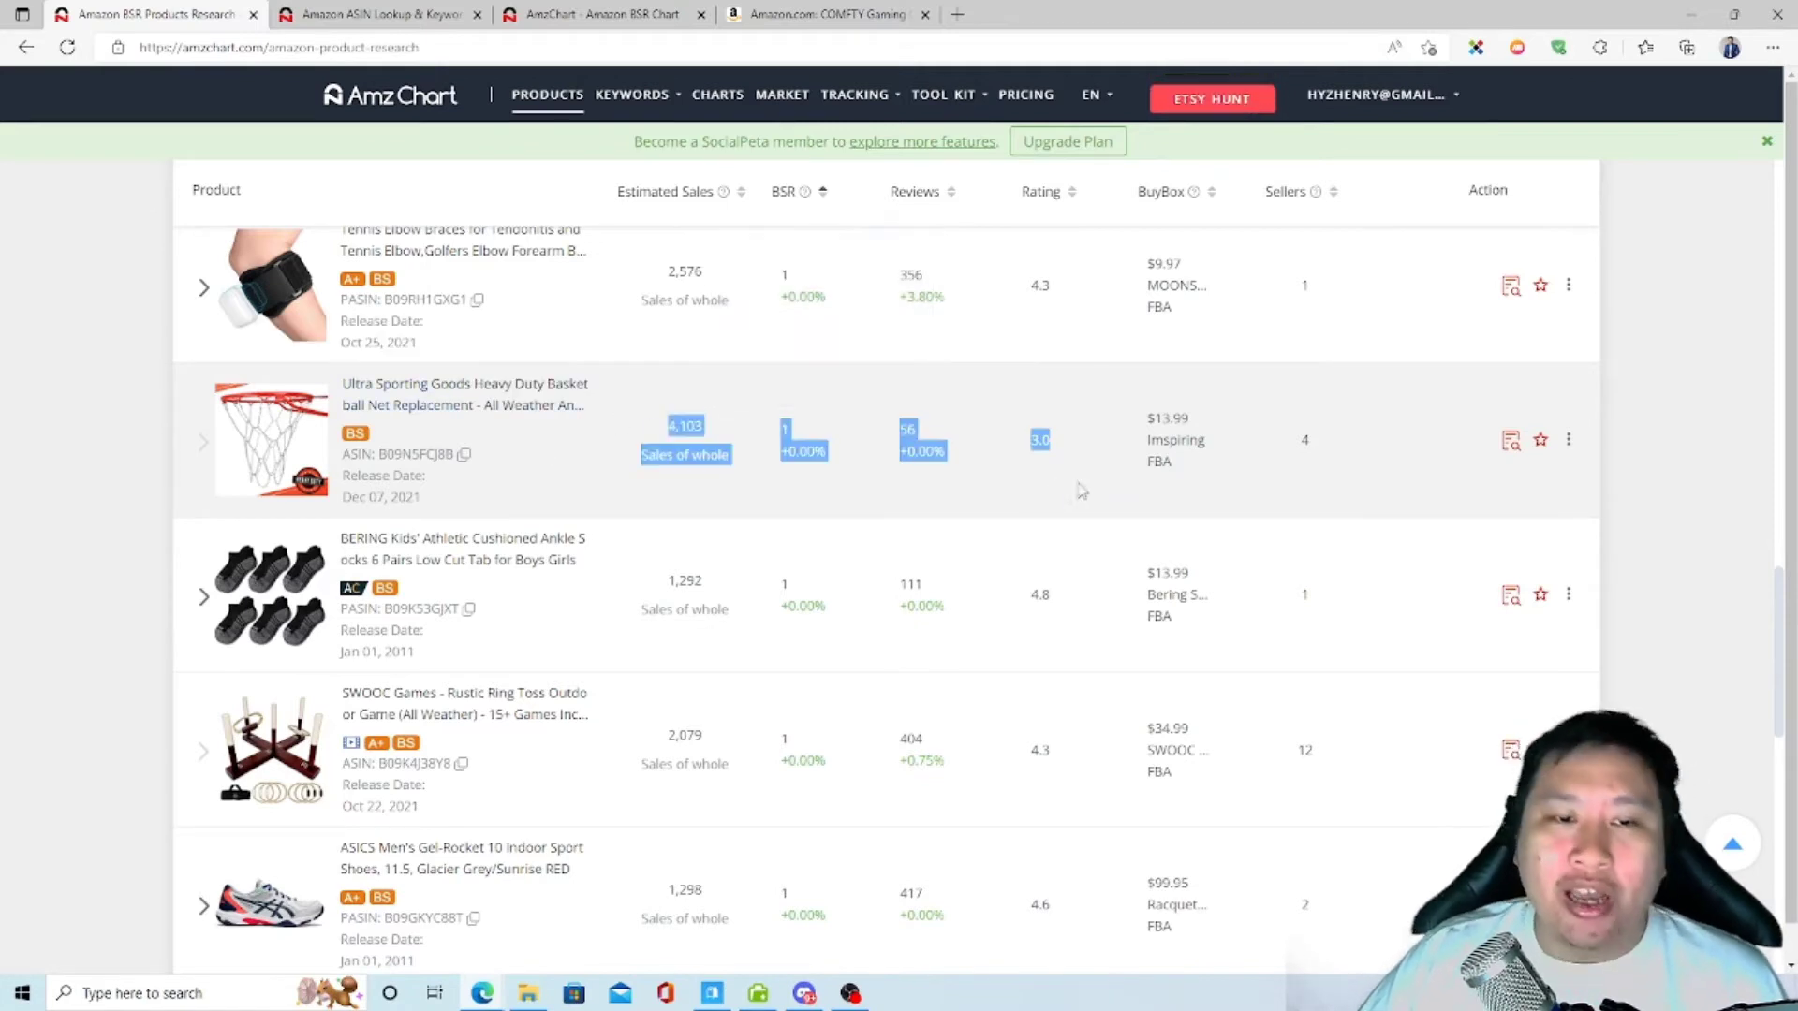
left_click(1017, 497)
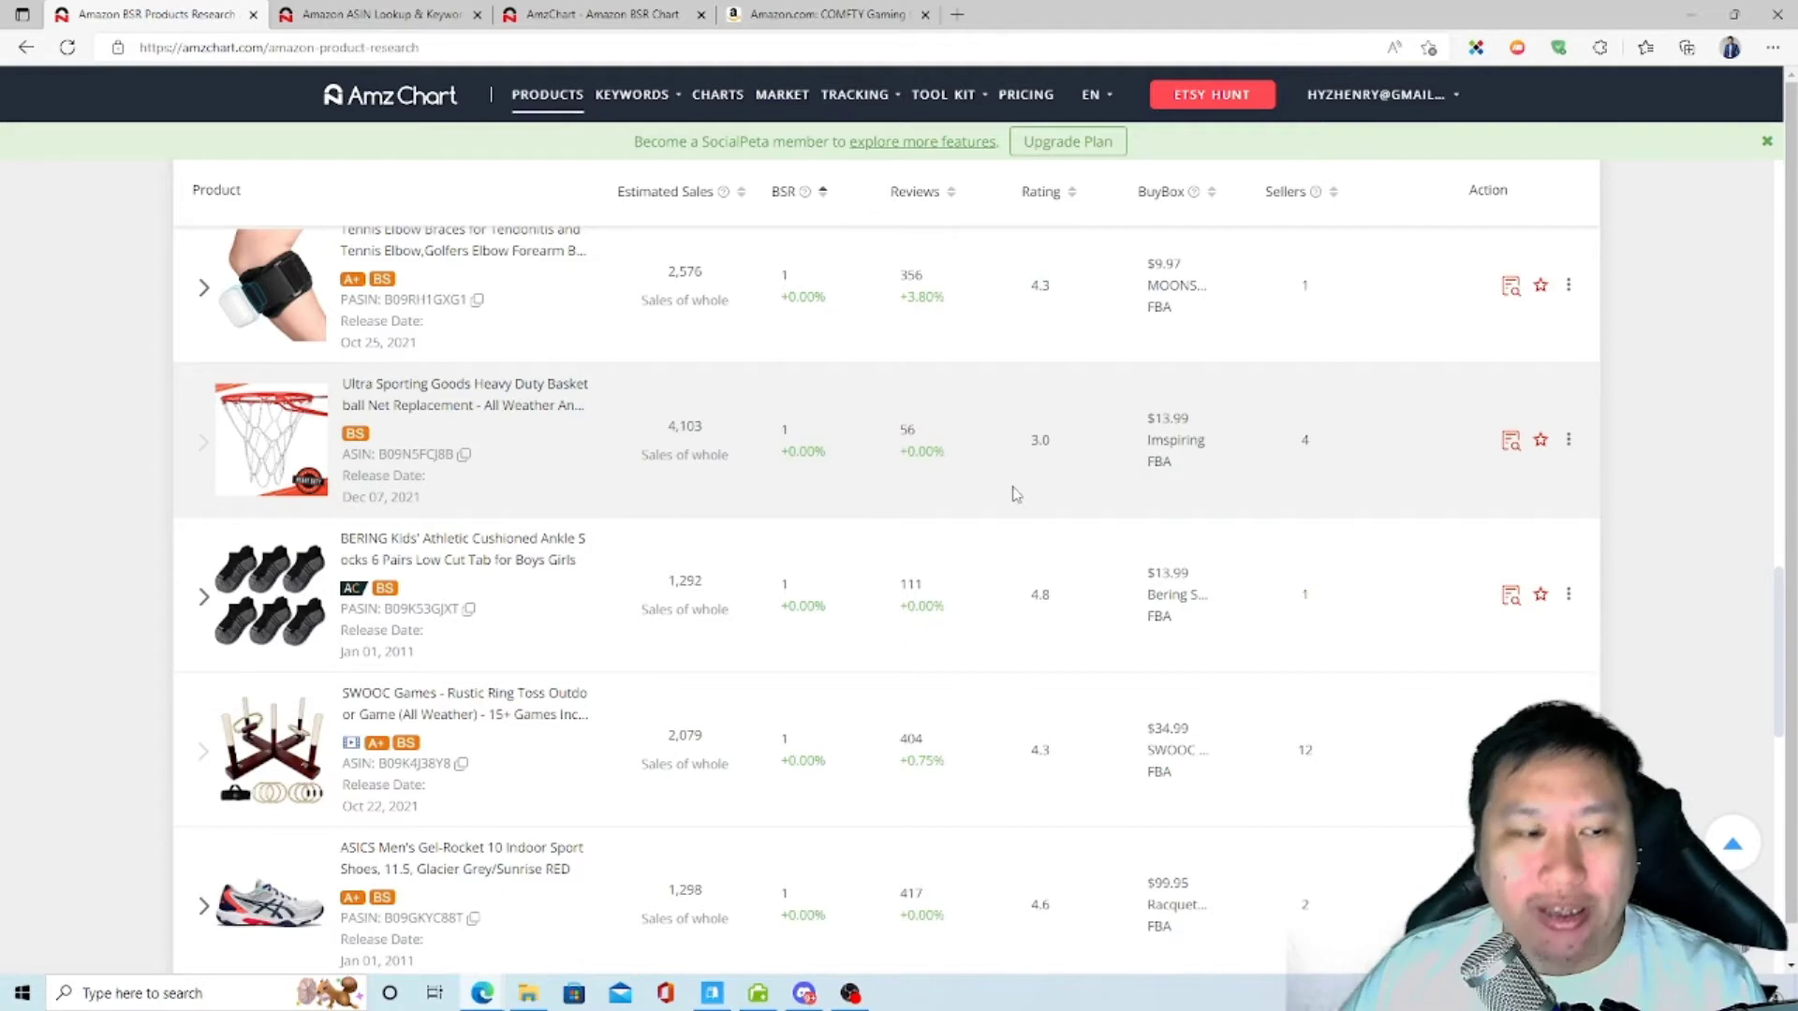
Step: Examine the category BSR, reviews and BuyBox details of the Ultra Sporting Goods basketball net replacement
left_click_drag(1056, 450, 355, 463)
left_click(846, 463)
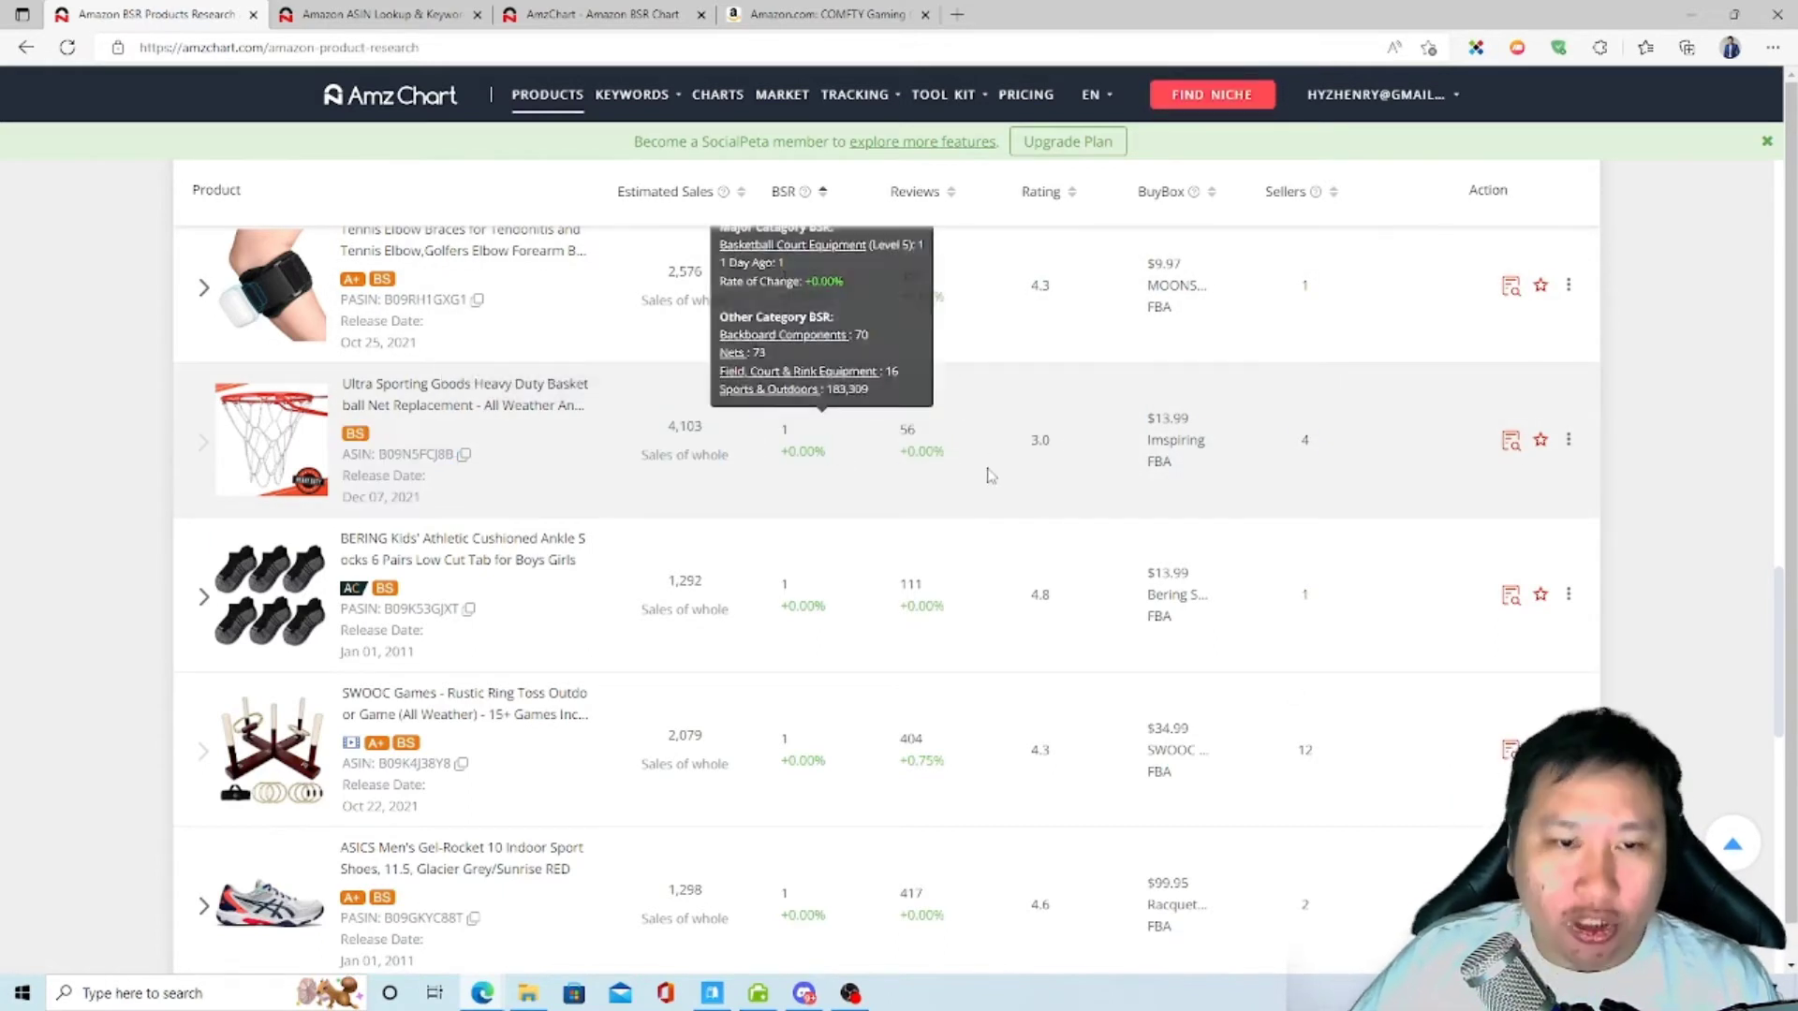
mouse_move(1234, 431)
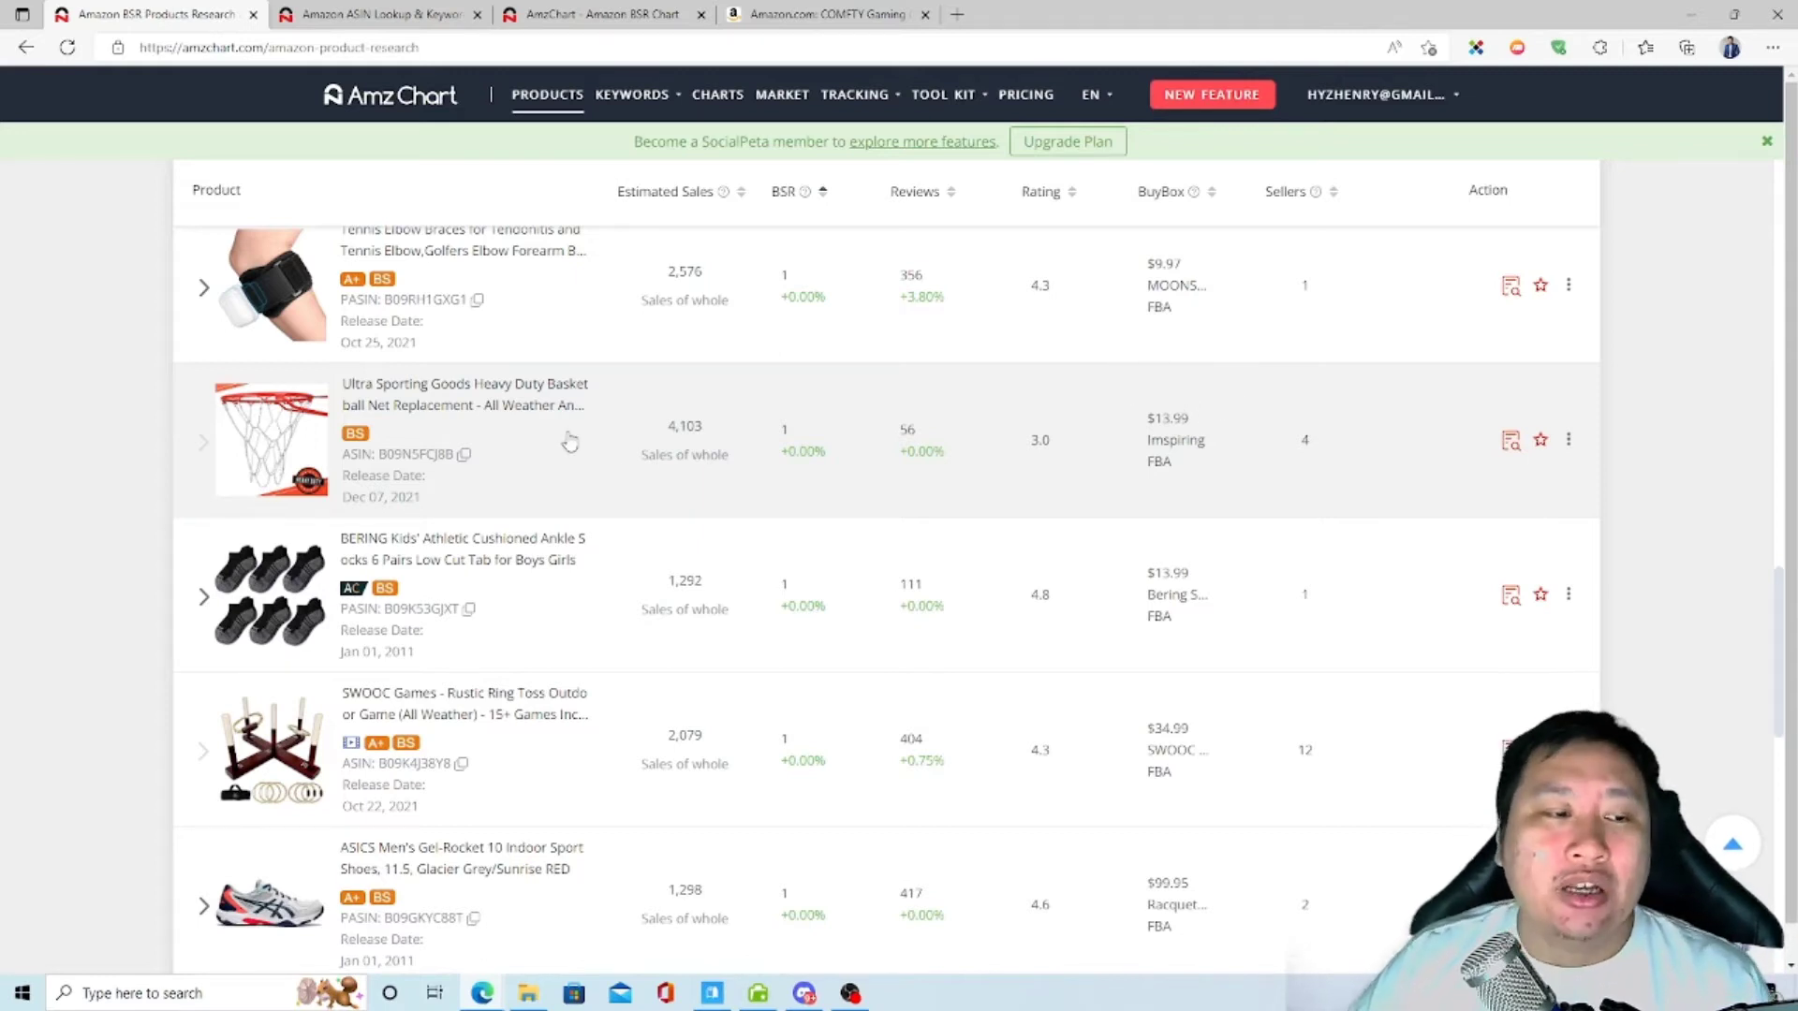
Step: Examine the estimated sales, BSR, review change and BuyBox details of the SWOOC Games rustic ring toss
scroll(654, 514, "down", 4)
scroll(609, 560, "up", 1)
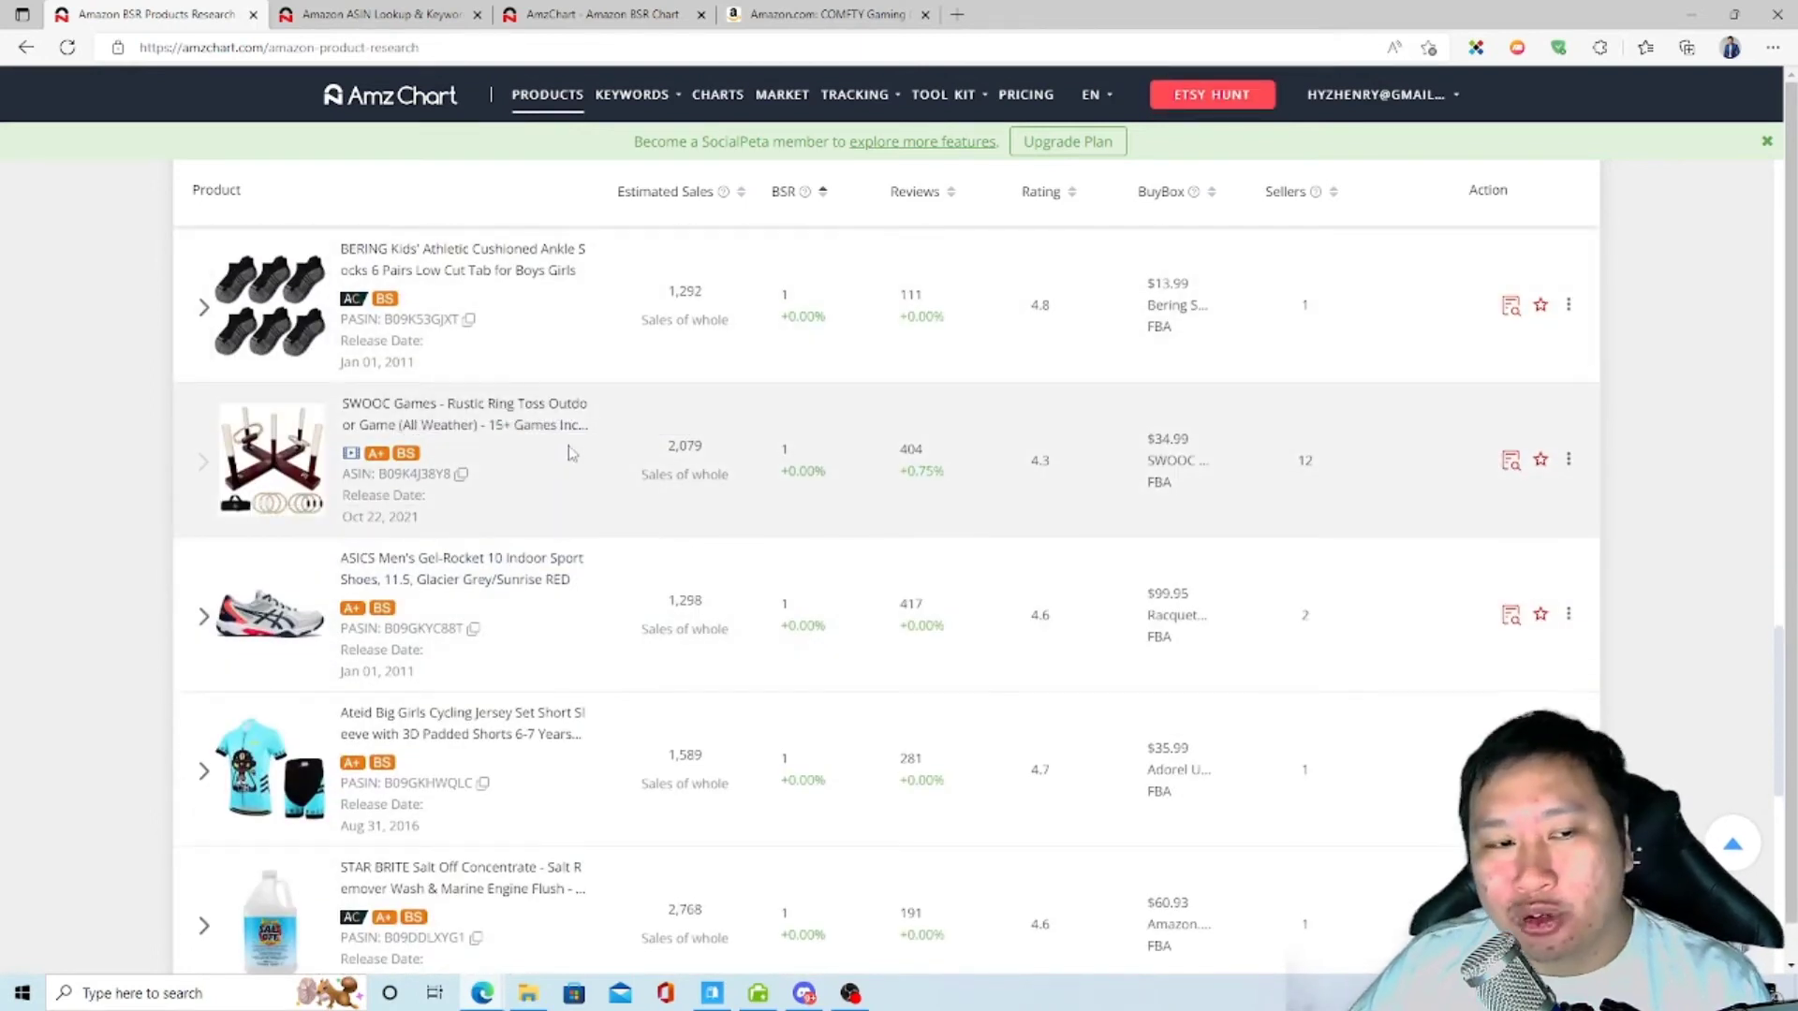
mouse_move(682, 453)
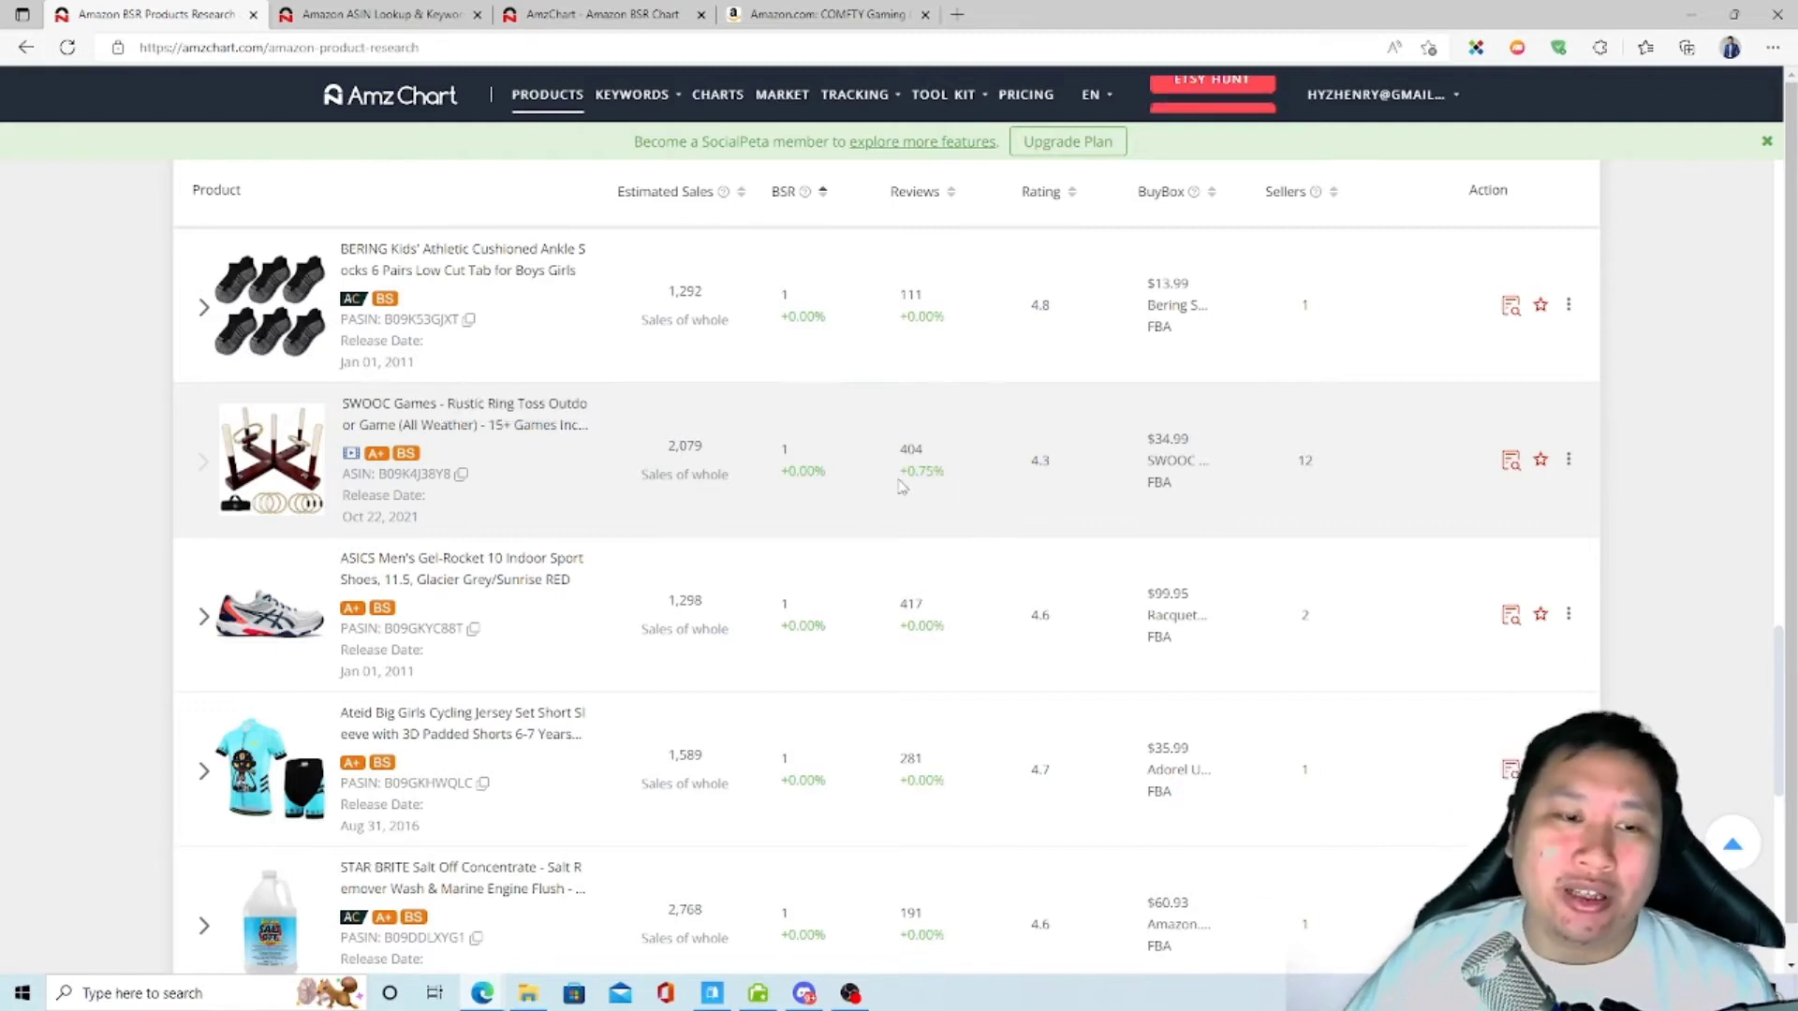
mouse_move(785, 464)
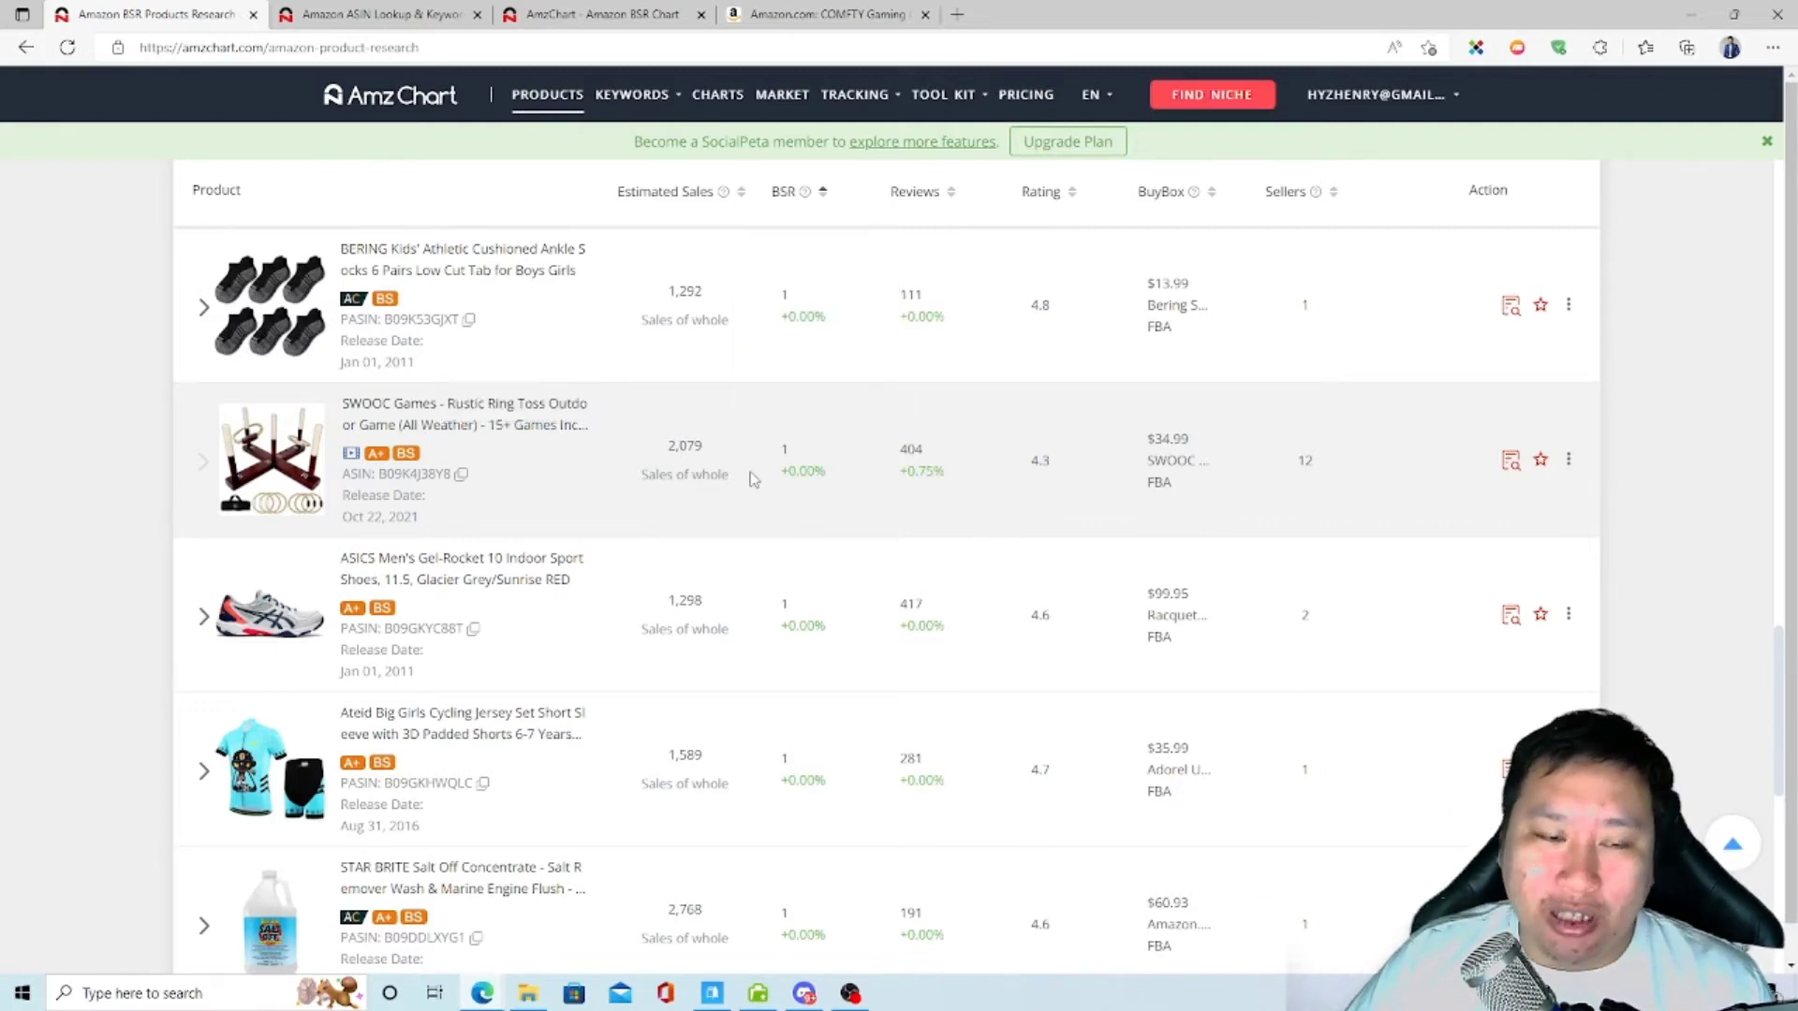
mouse_move(974, 476)
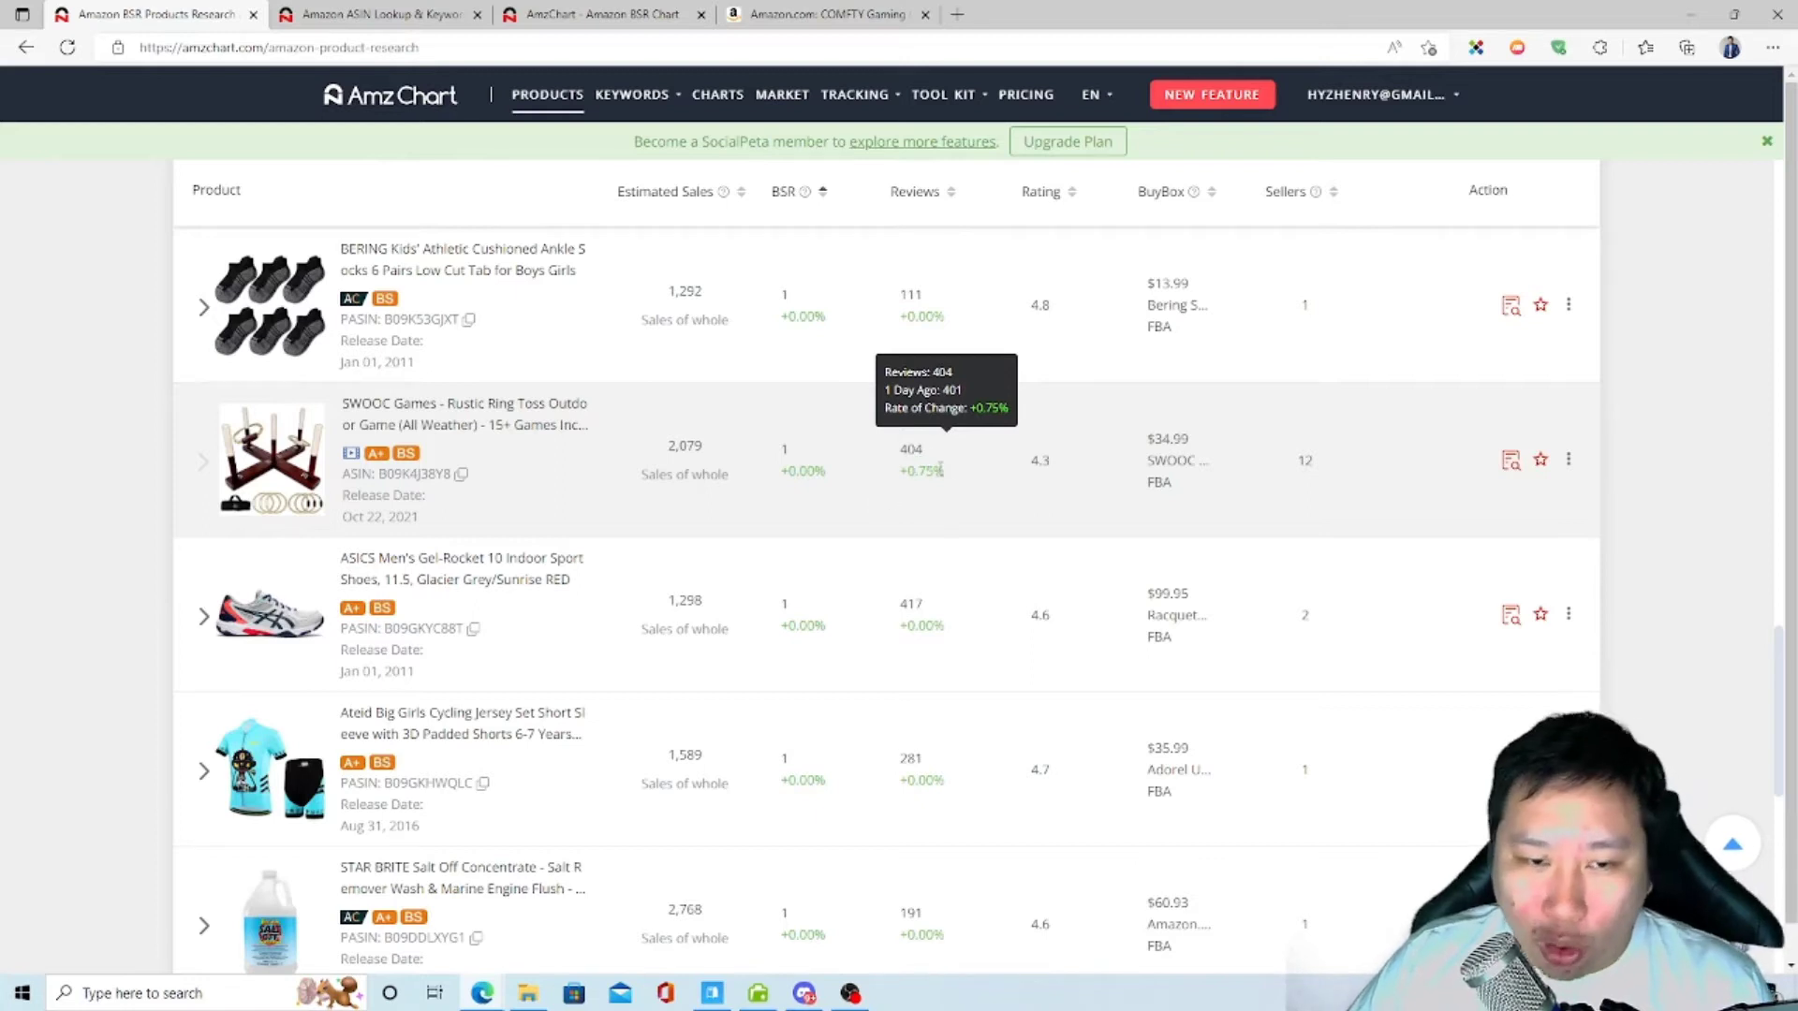
mouse_move(1184, 466)
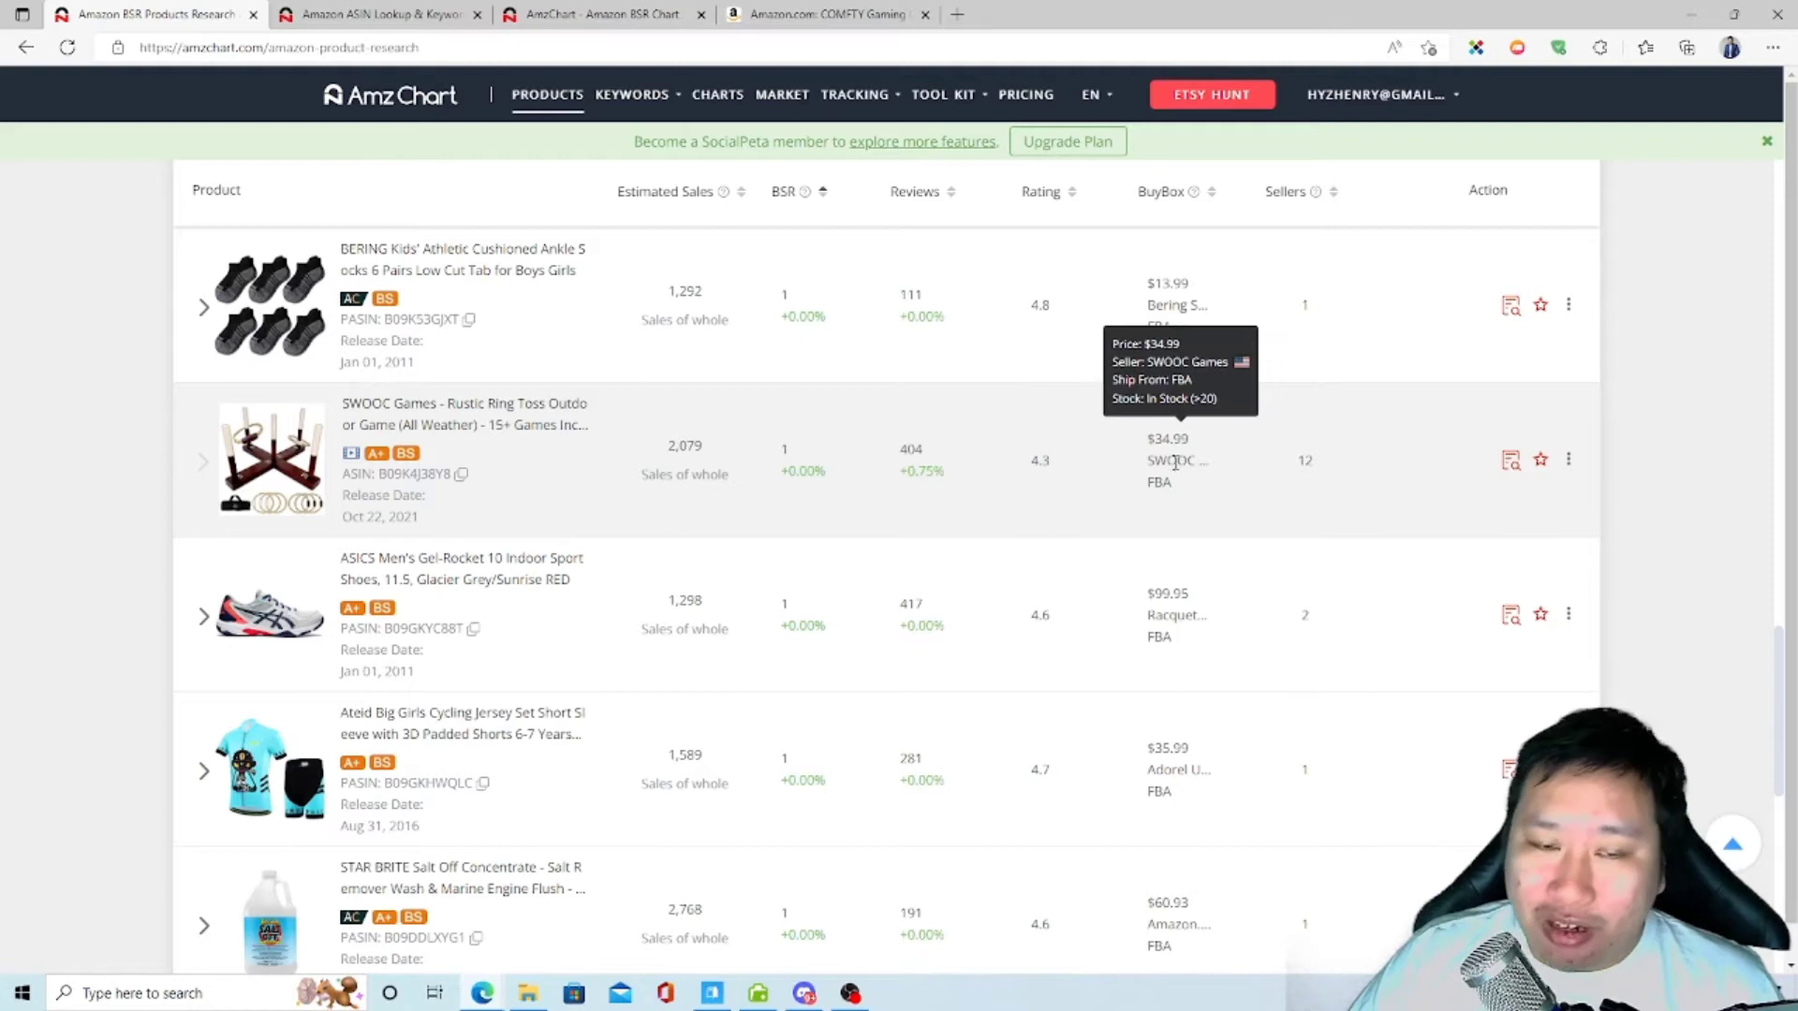
Step: Look through the remaining products on the first results page and open page 2
scroll(688, 618, "down", 5)
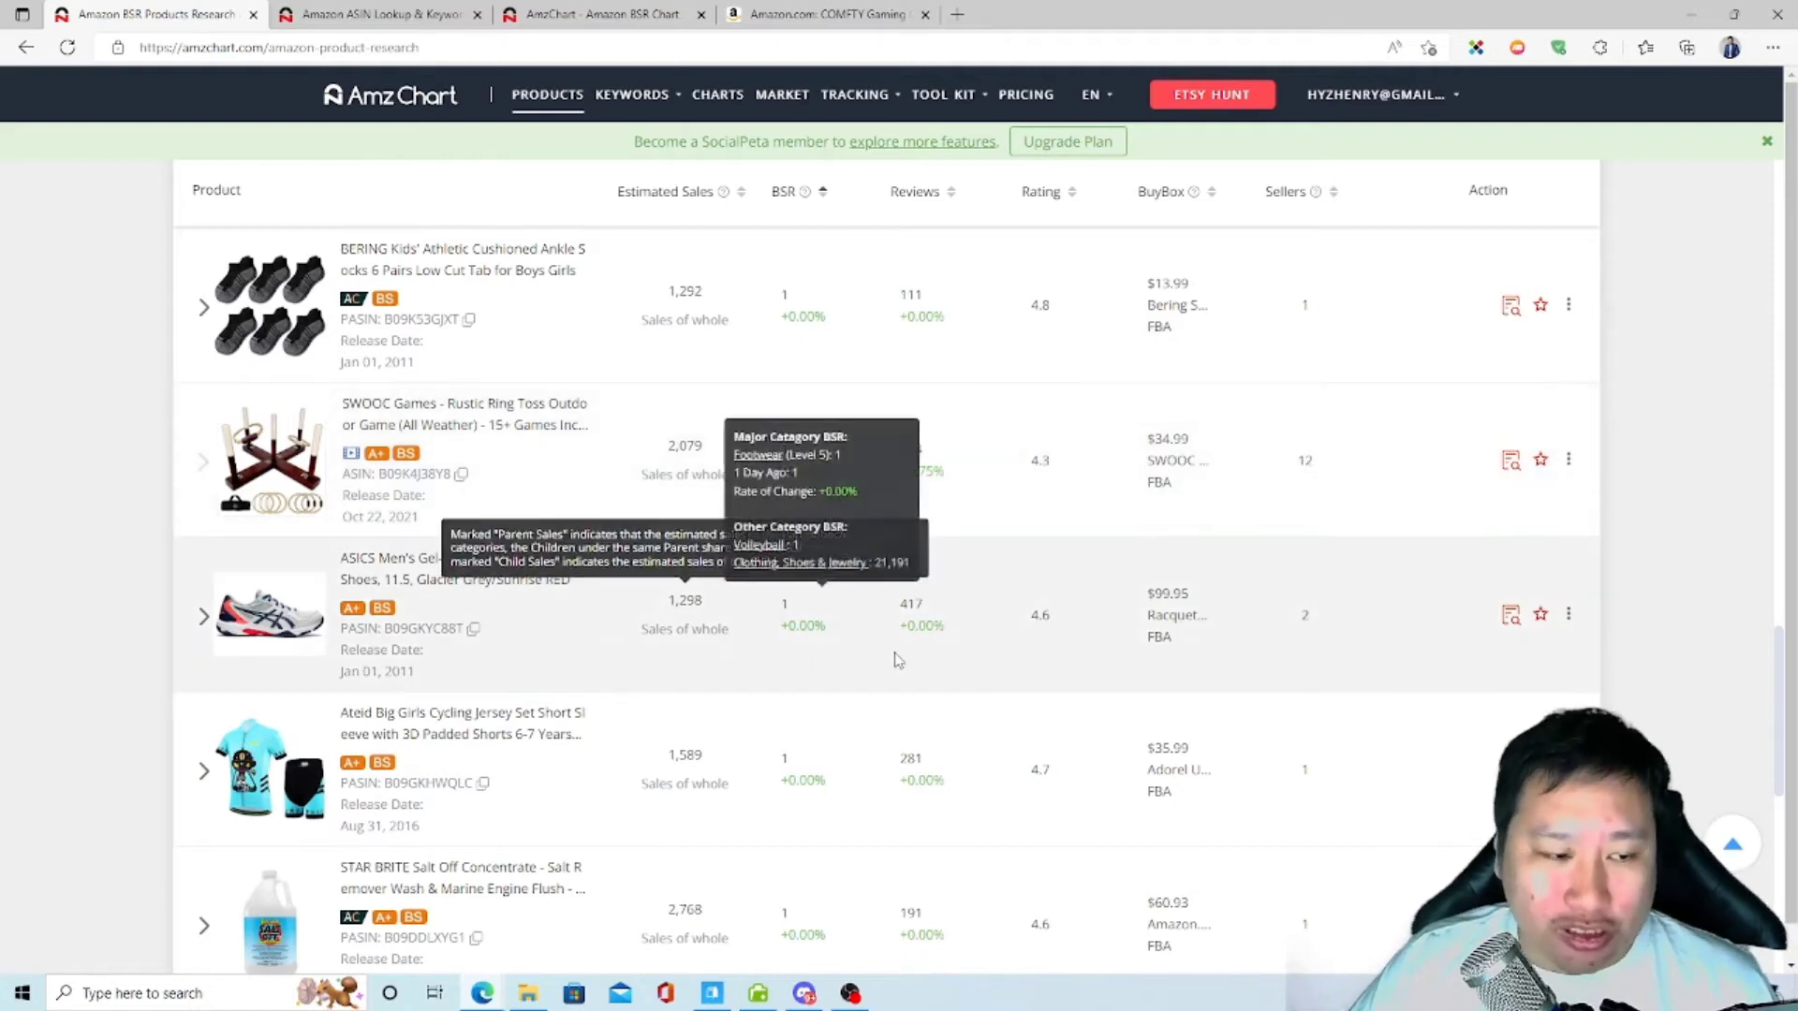
scroll(749, 697, "down", 5)
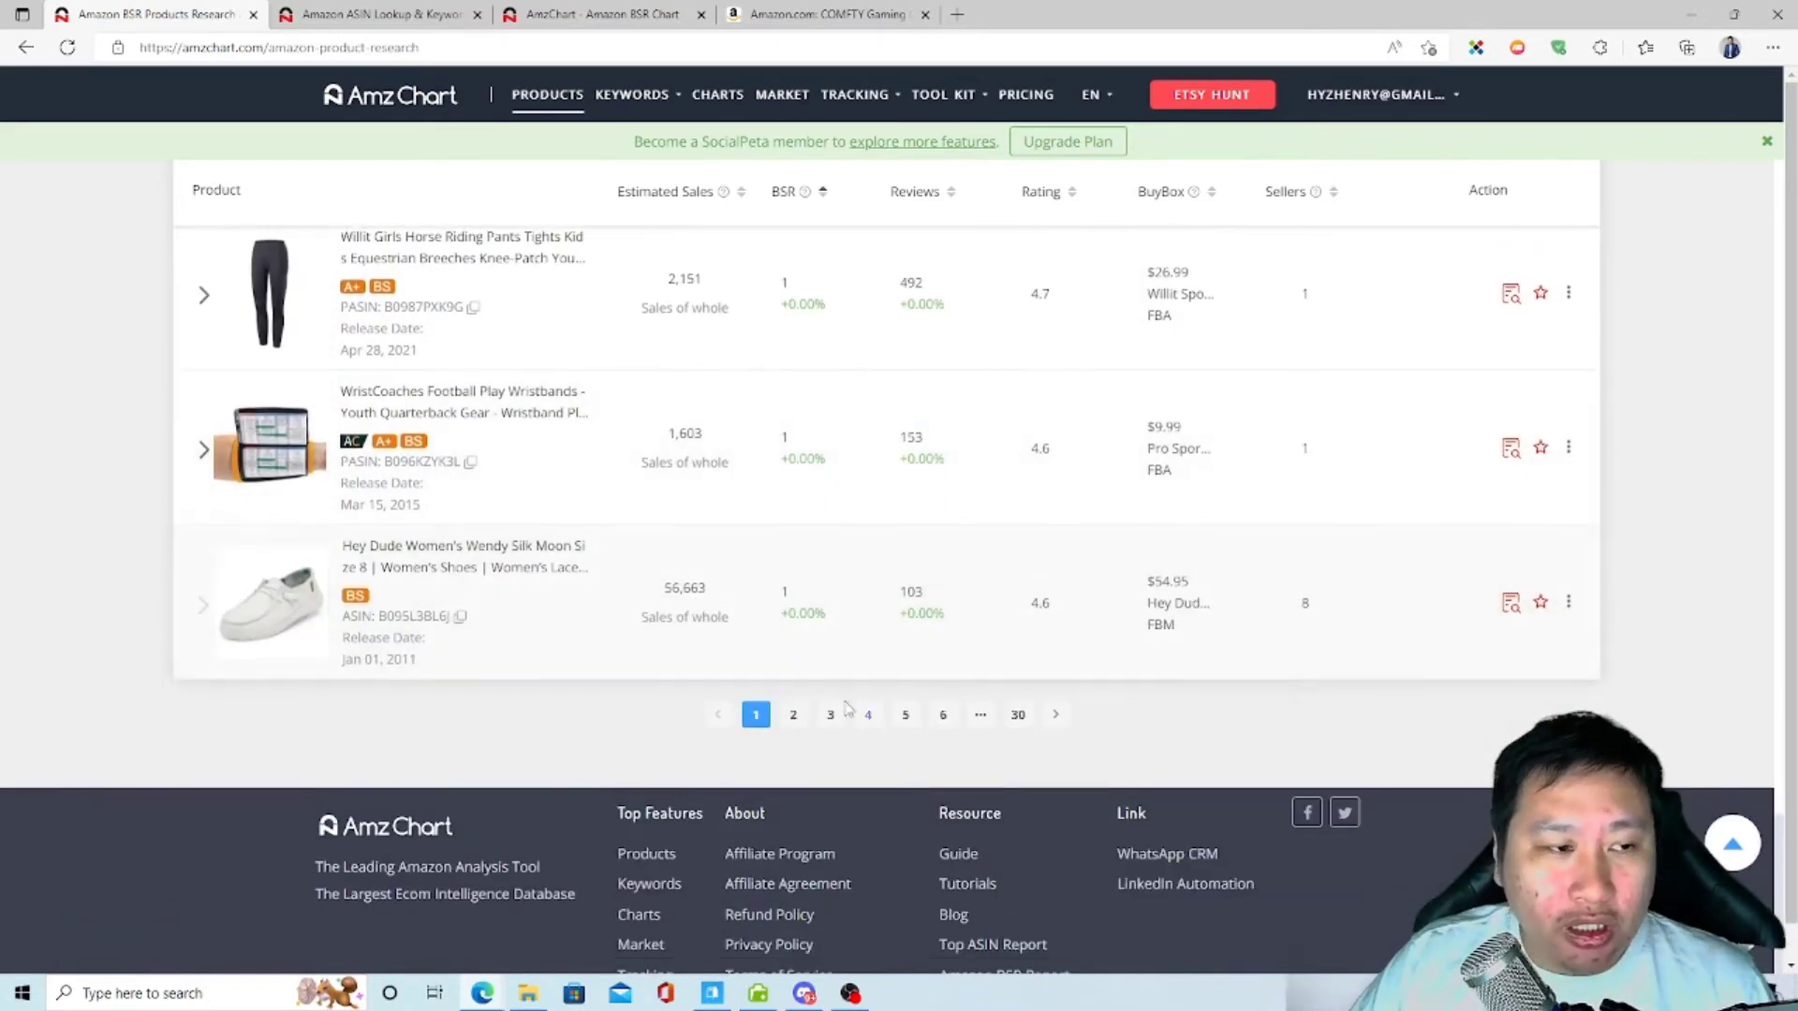
left_click(795, 716)
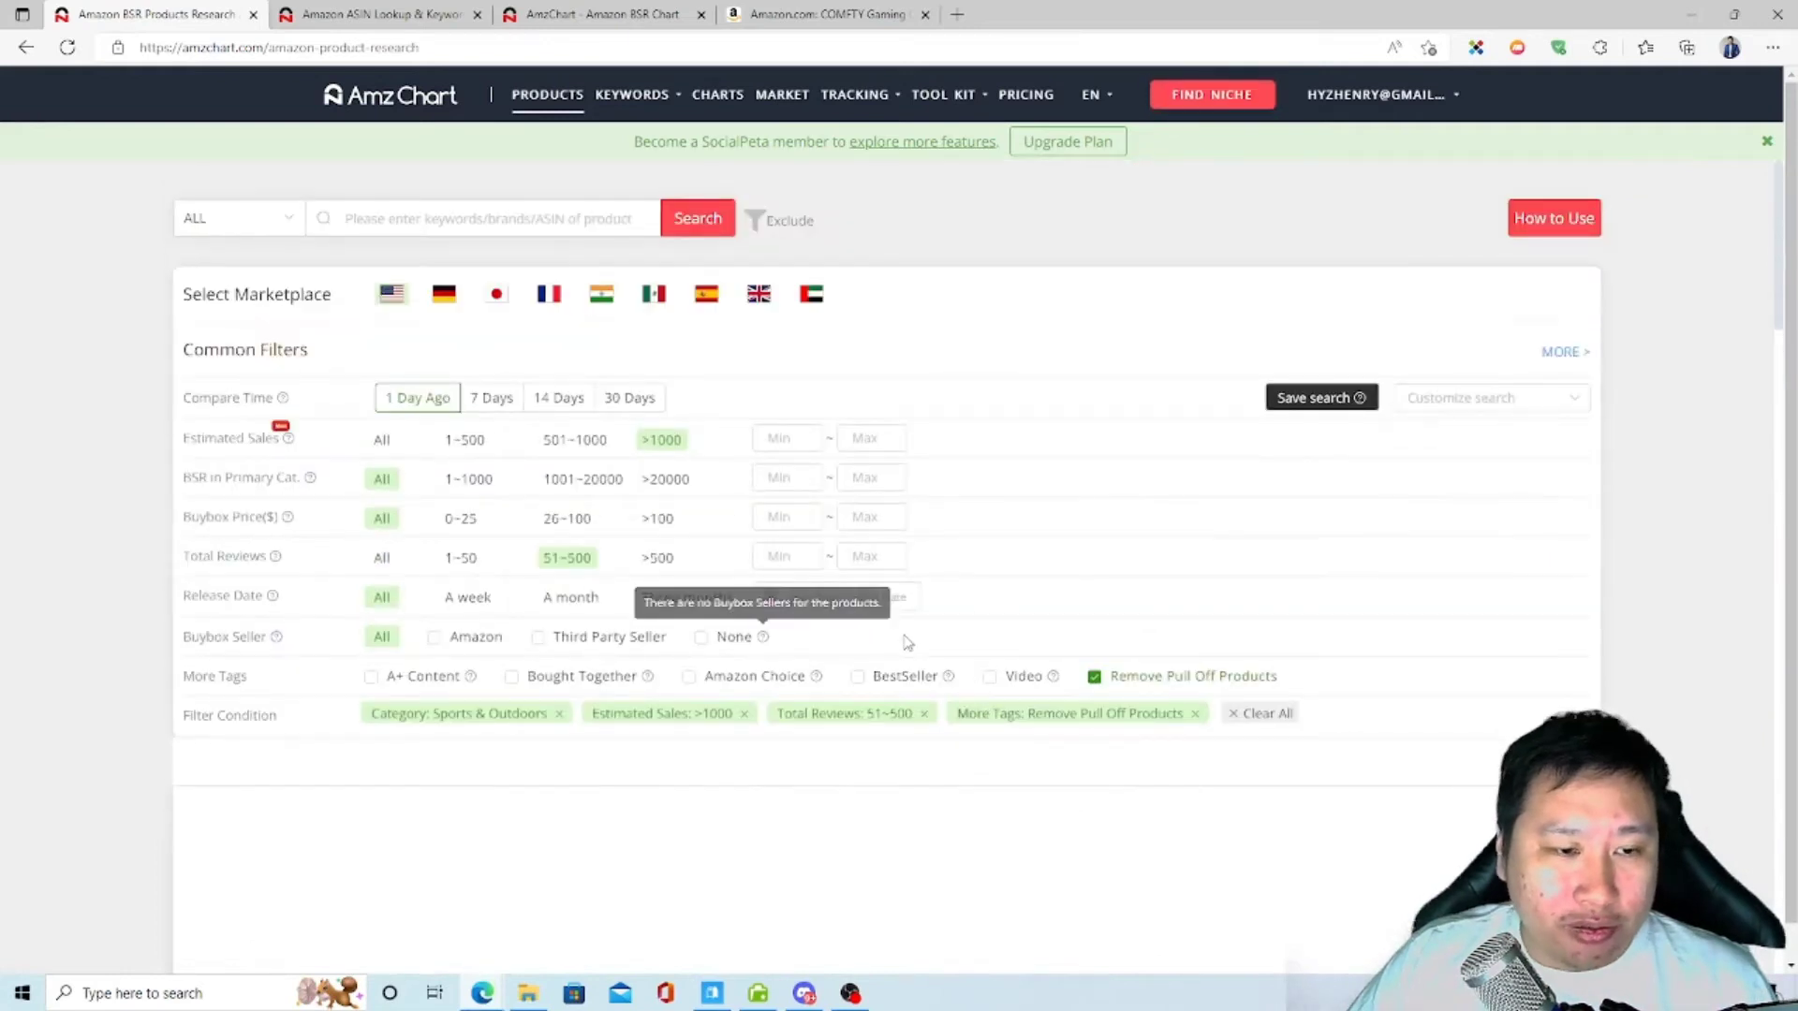
Step: Examine the estimated sales, reviews and BuyBox details of the professional outdoor volleyball net on page 2
scroll(907, 642, "down", 3)
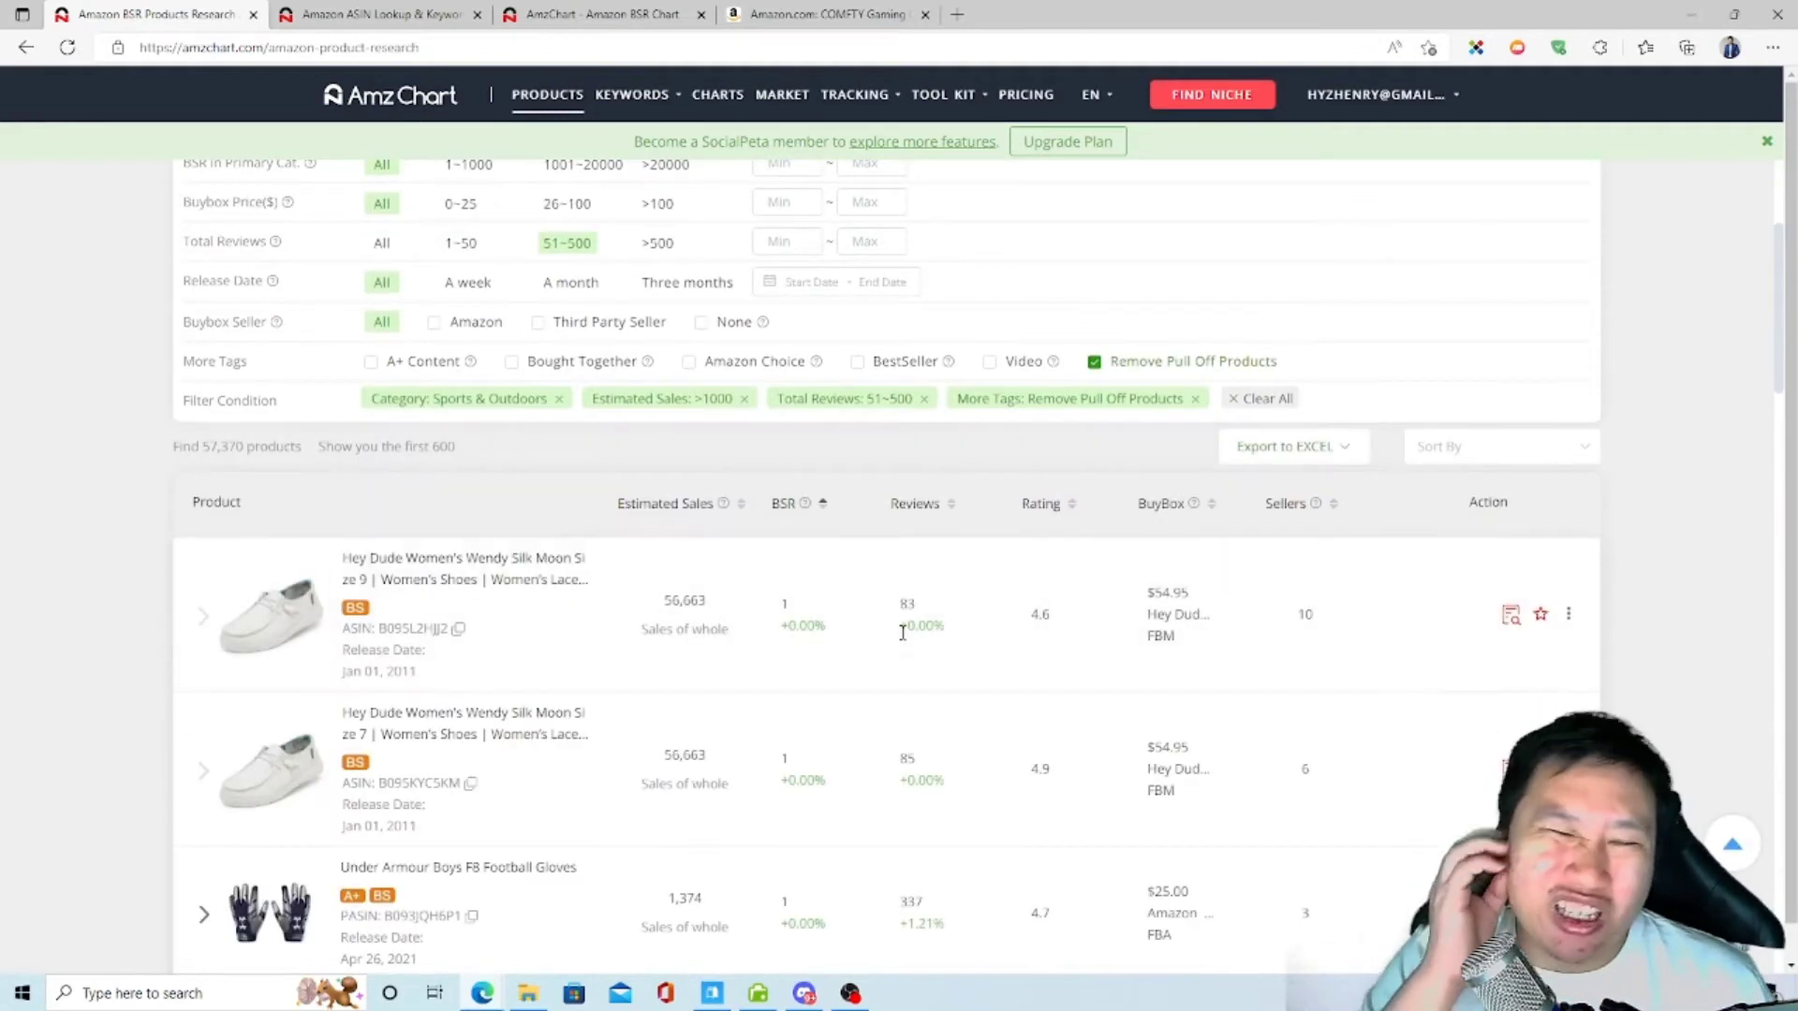
scroll(903, 627, "down", 1)
scroll(914, 604, "down", 10)
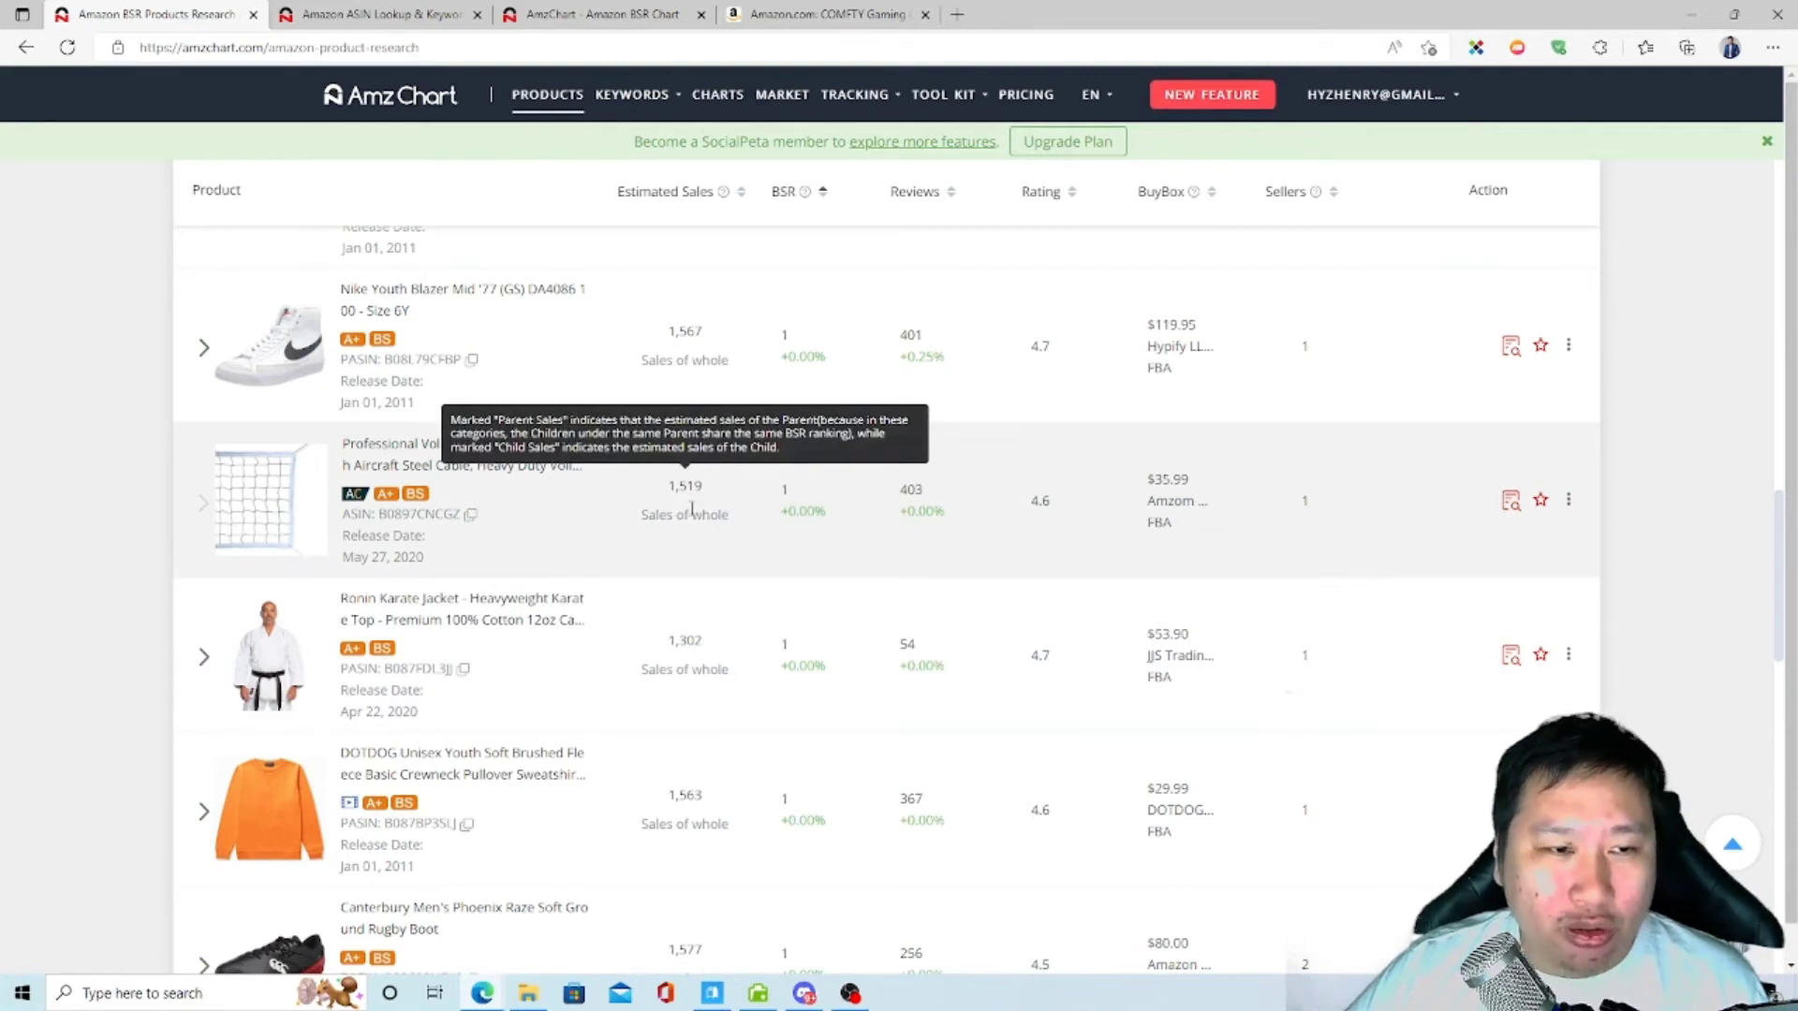
mouse_move(910, 490)
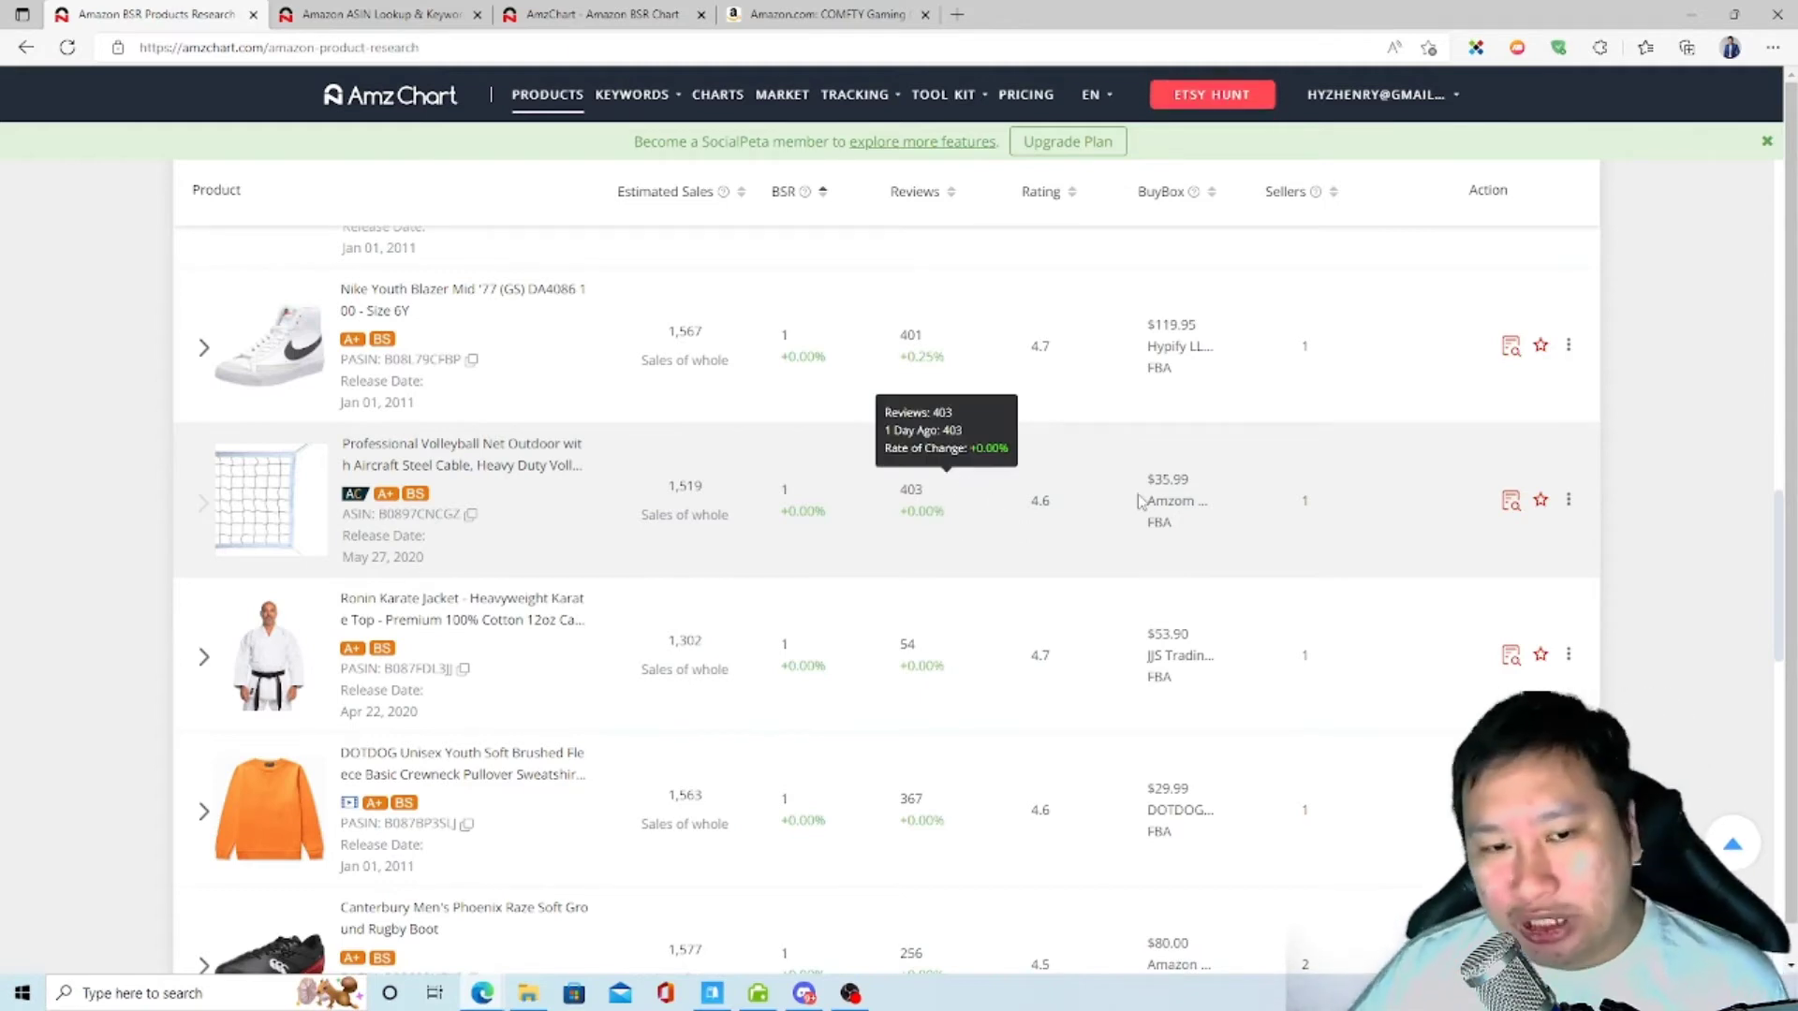
mouse_move(1157, 483)
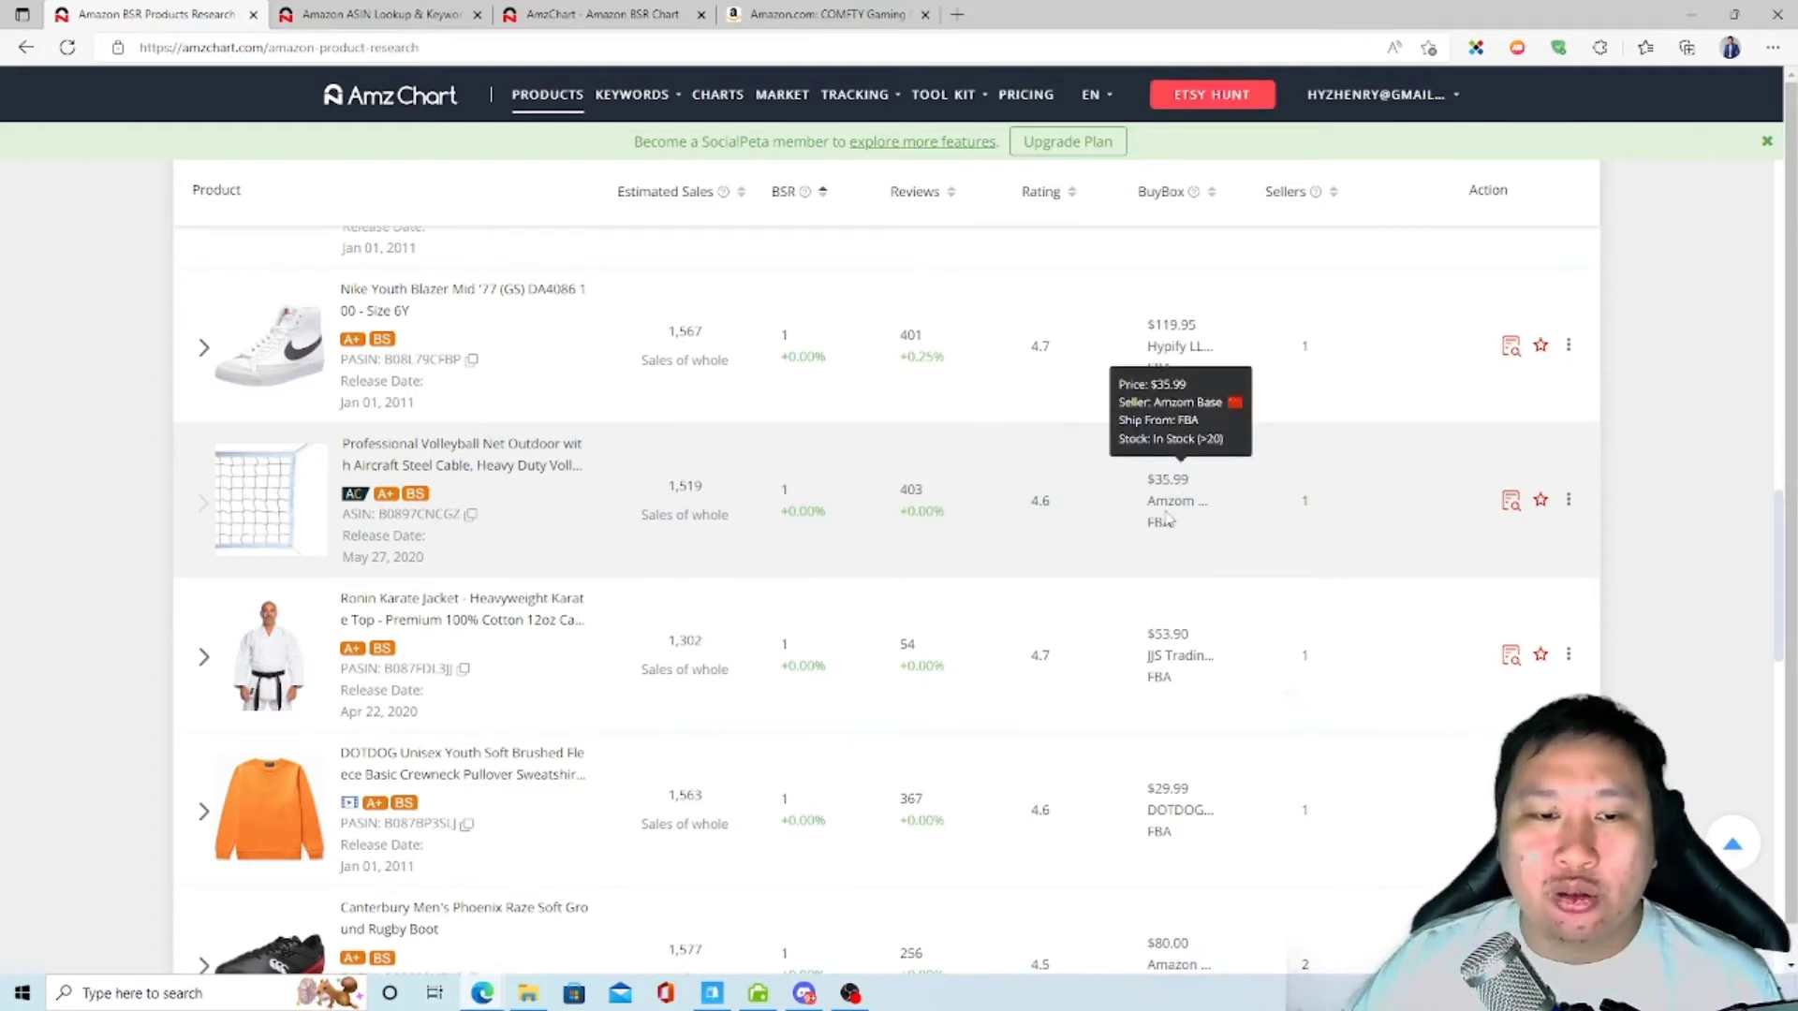
scroll(939, 509, "down", 1)
Step: Examine the estimated sales, BSR, reviews and BuyBox price of the Ronin Karate Jacket
scroll(555, 559, "up", 7)
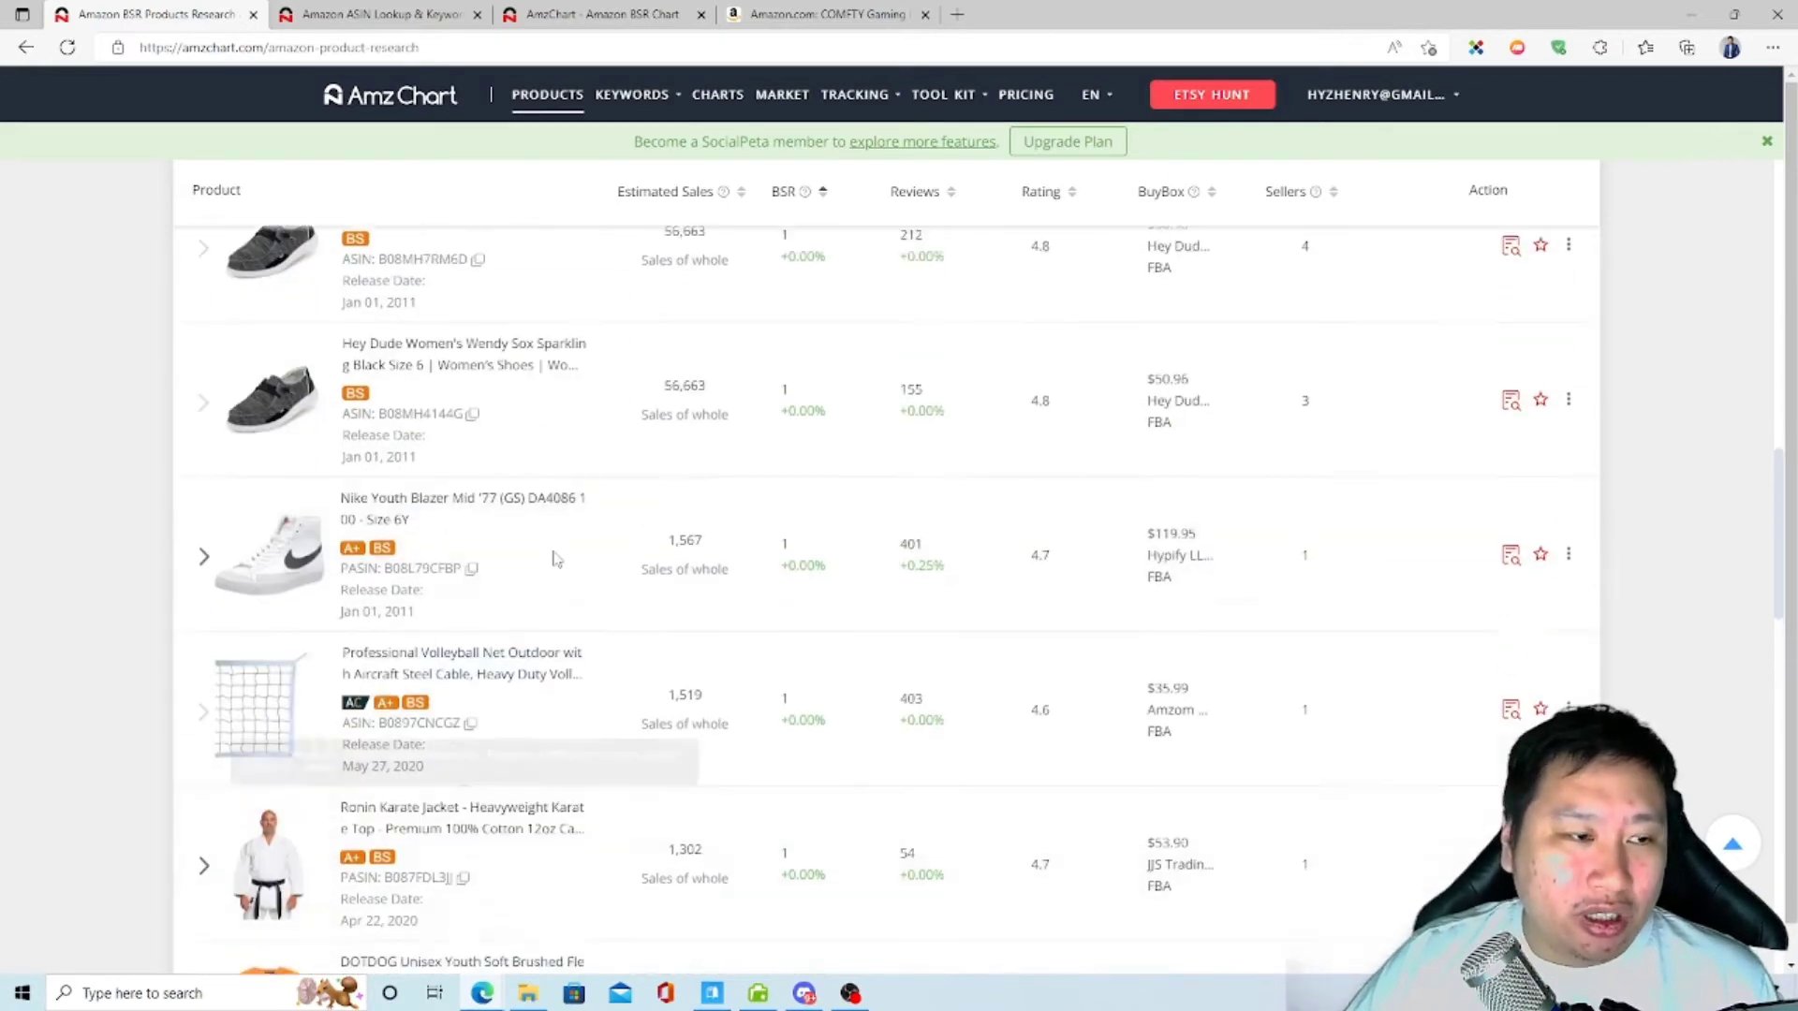
scroll(555, 559, "up", 6)
scroll(468, 524, "down", 15)
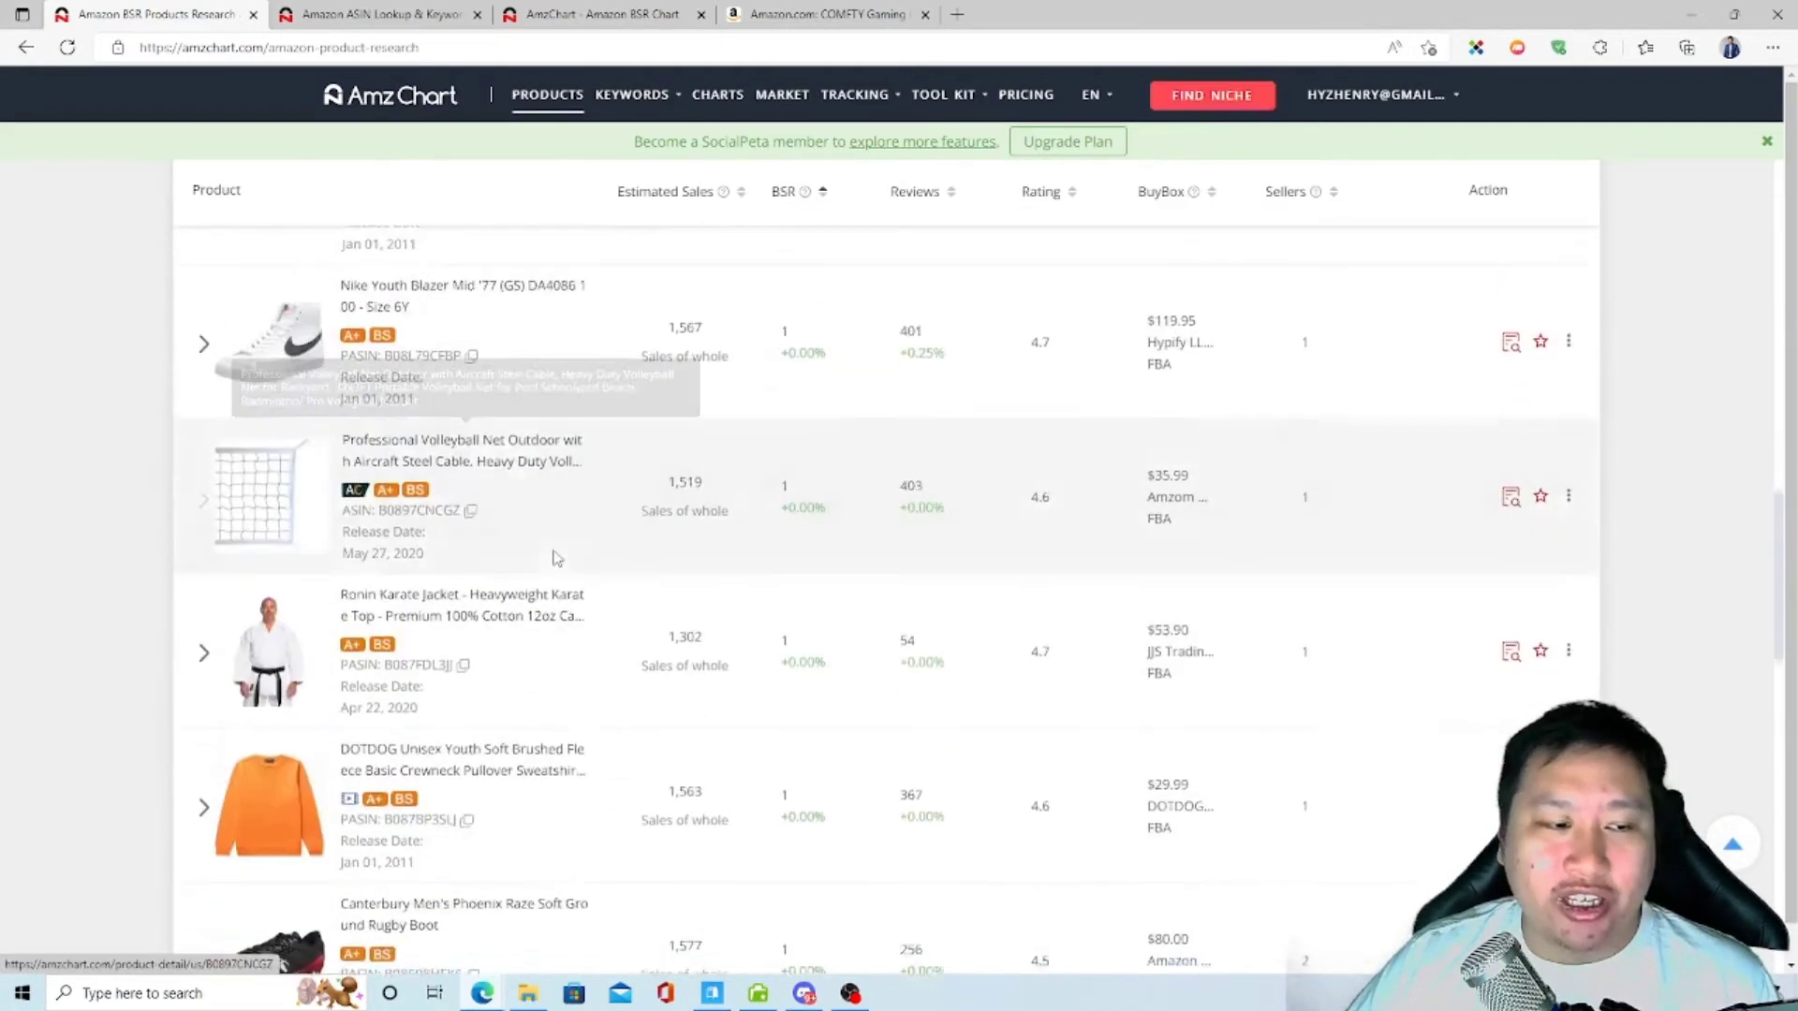
scroll(403, 510, "up", 3)
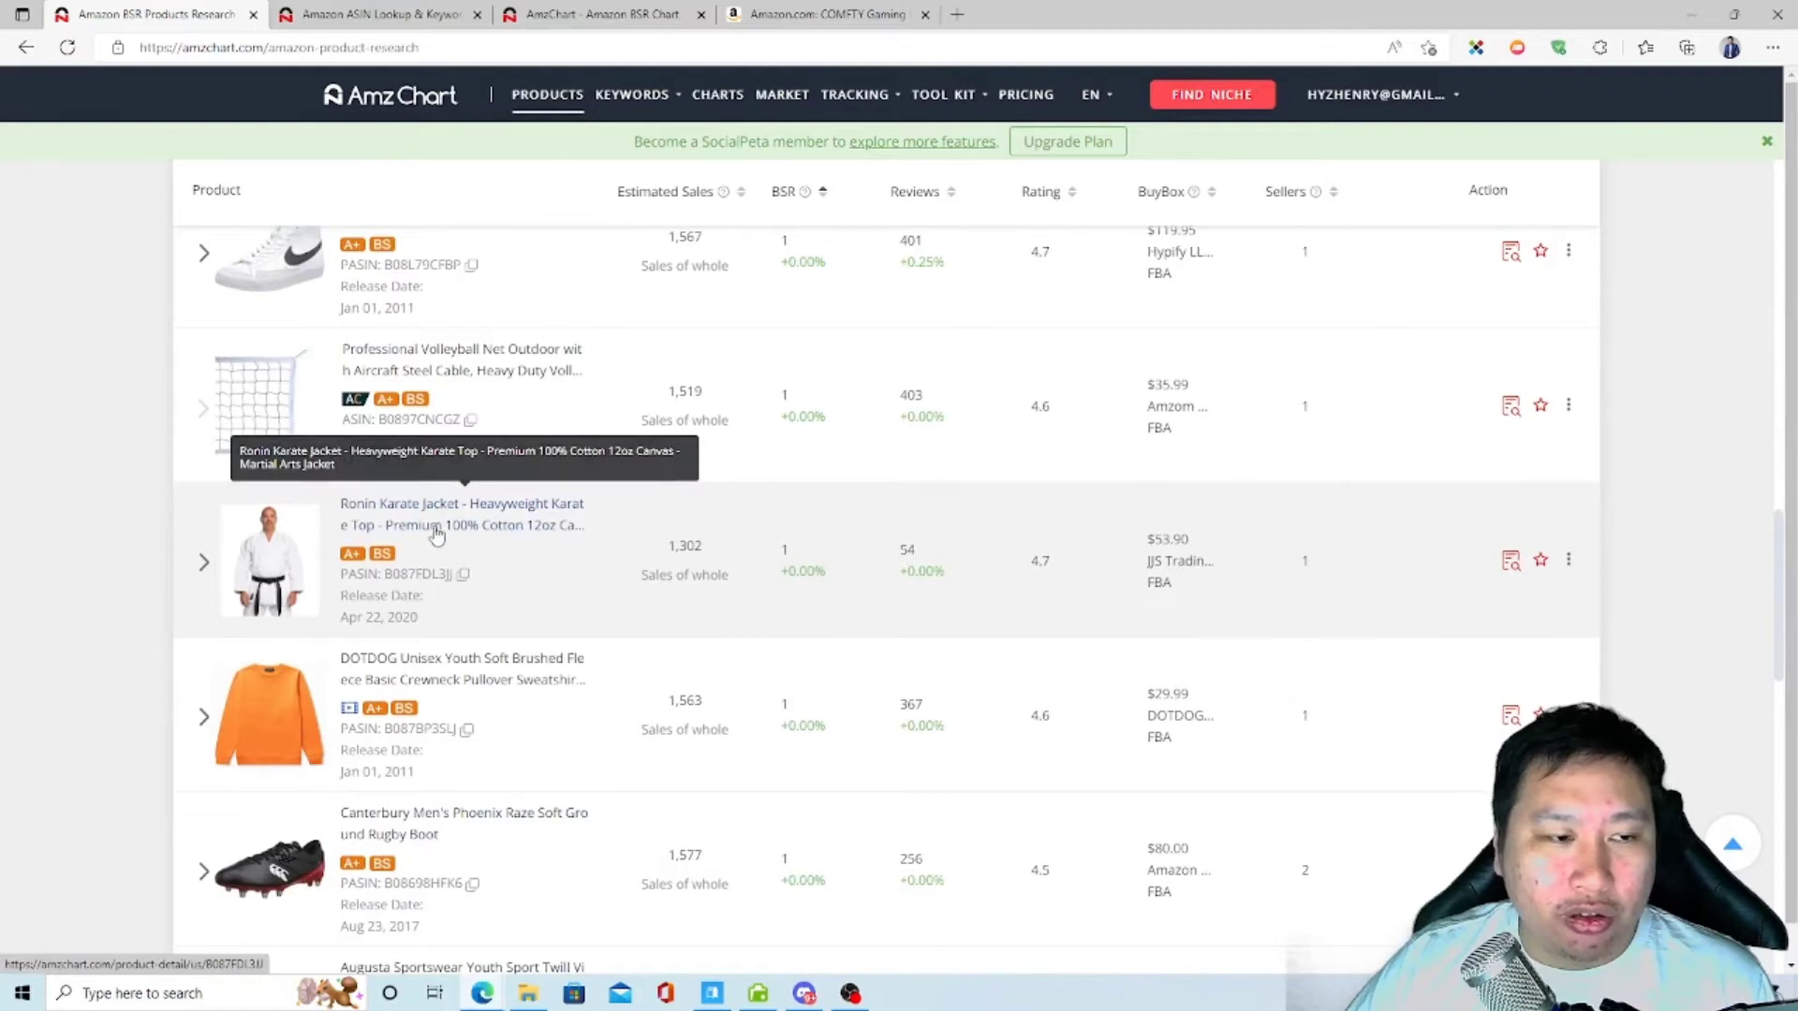
mouse_move(658, 565)
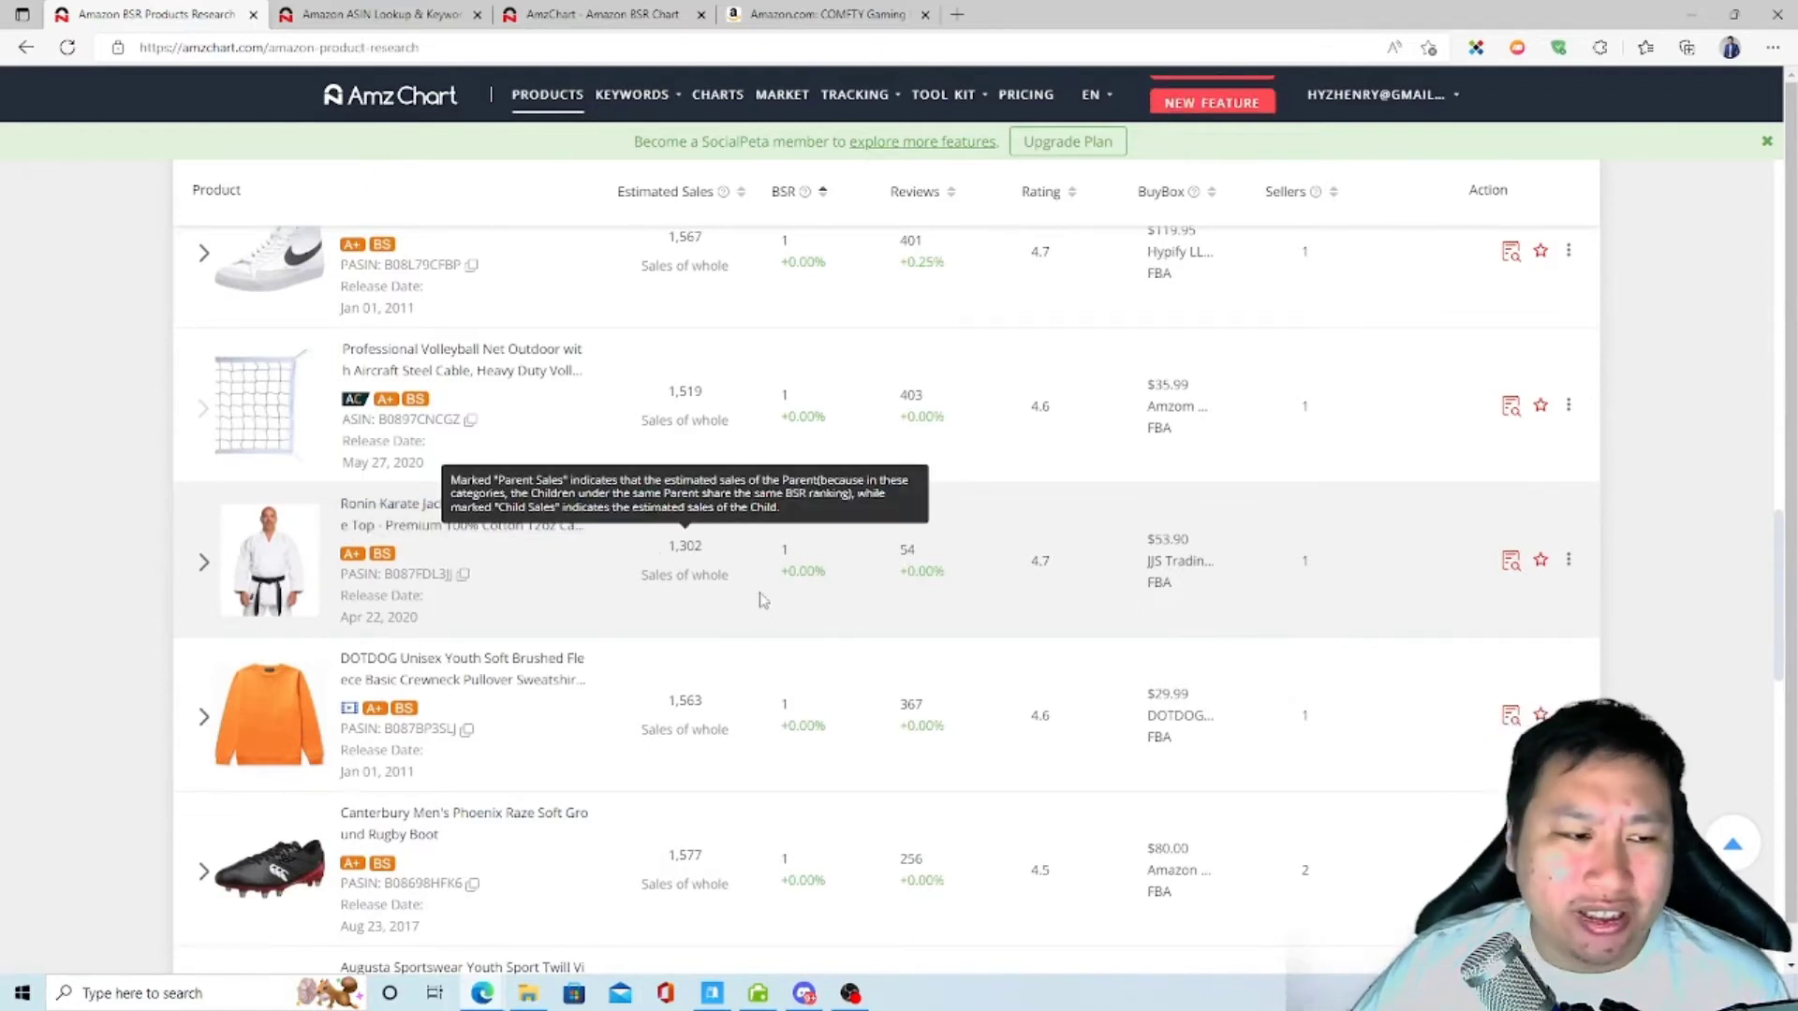
mouse_move(793, 556)
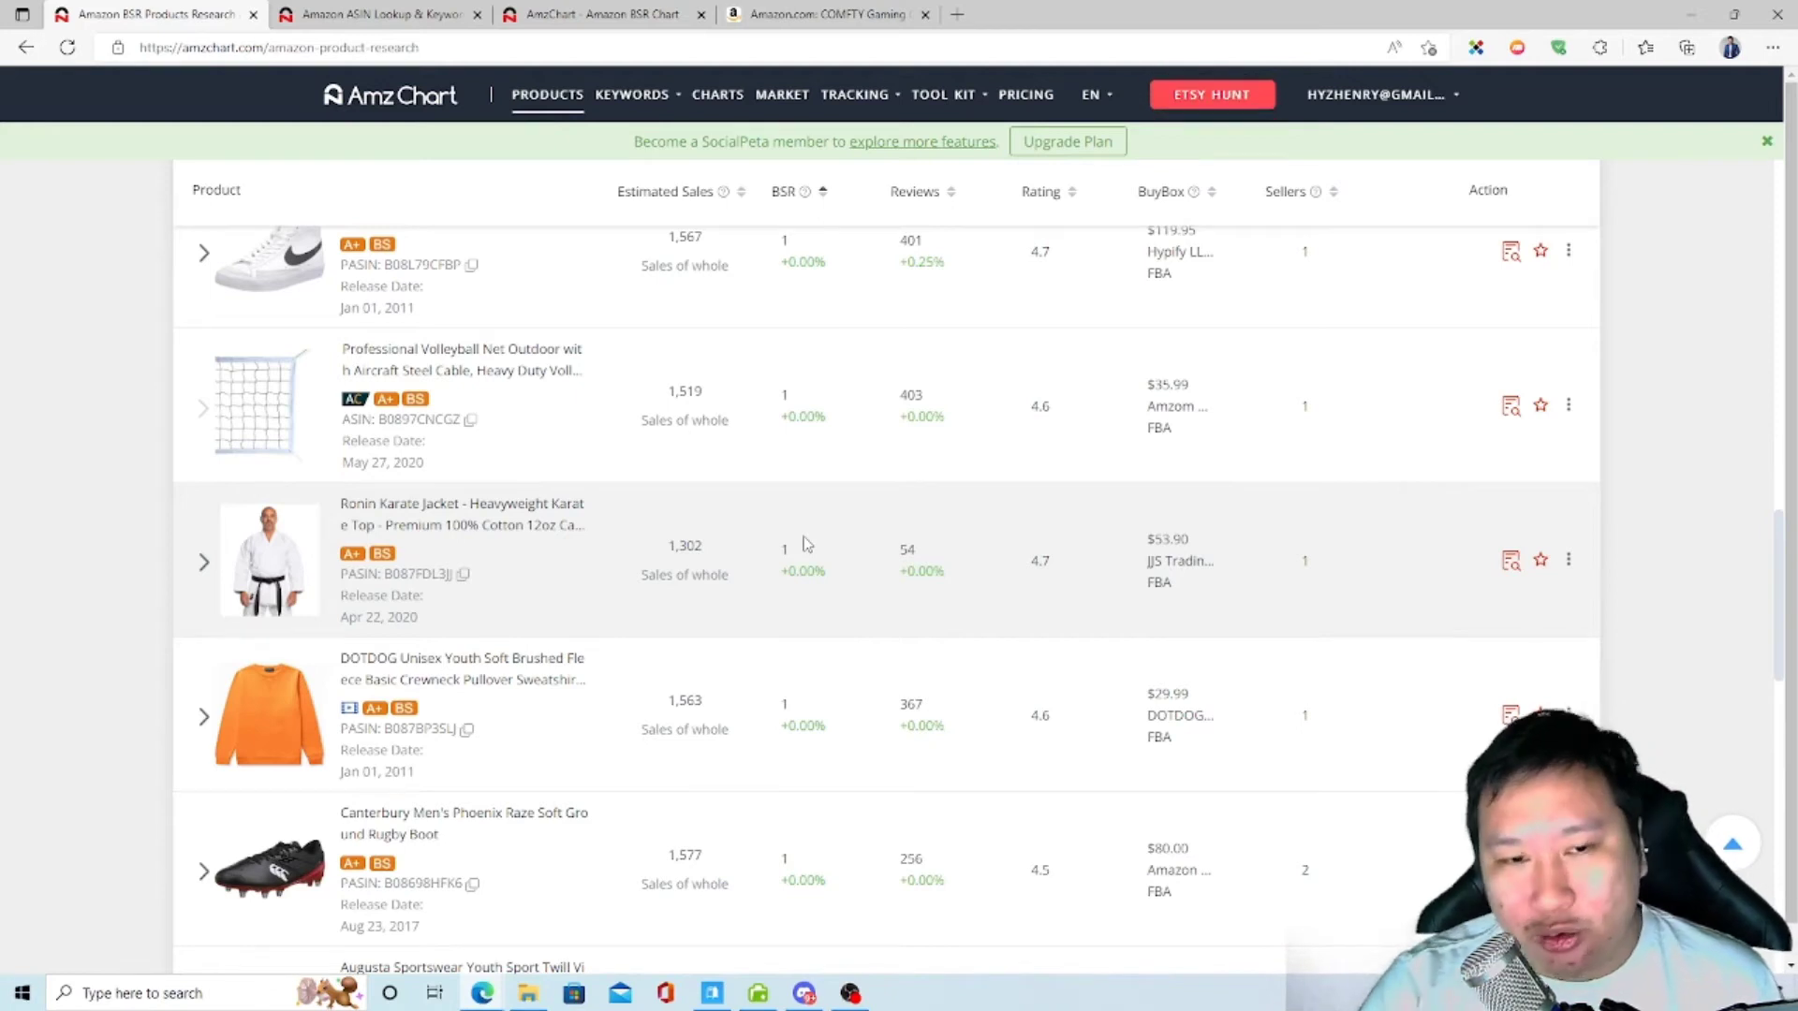
mouse_move(1178, 539)
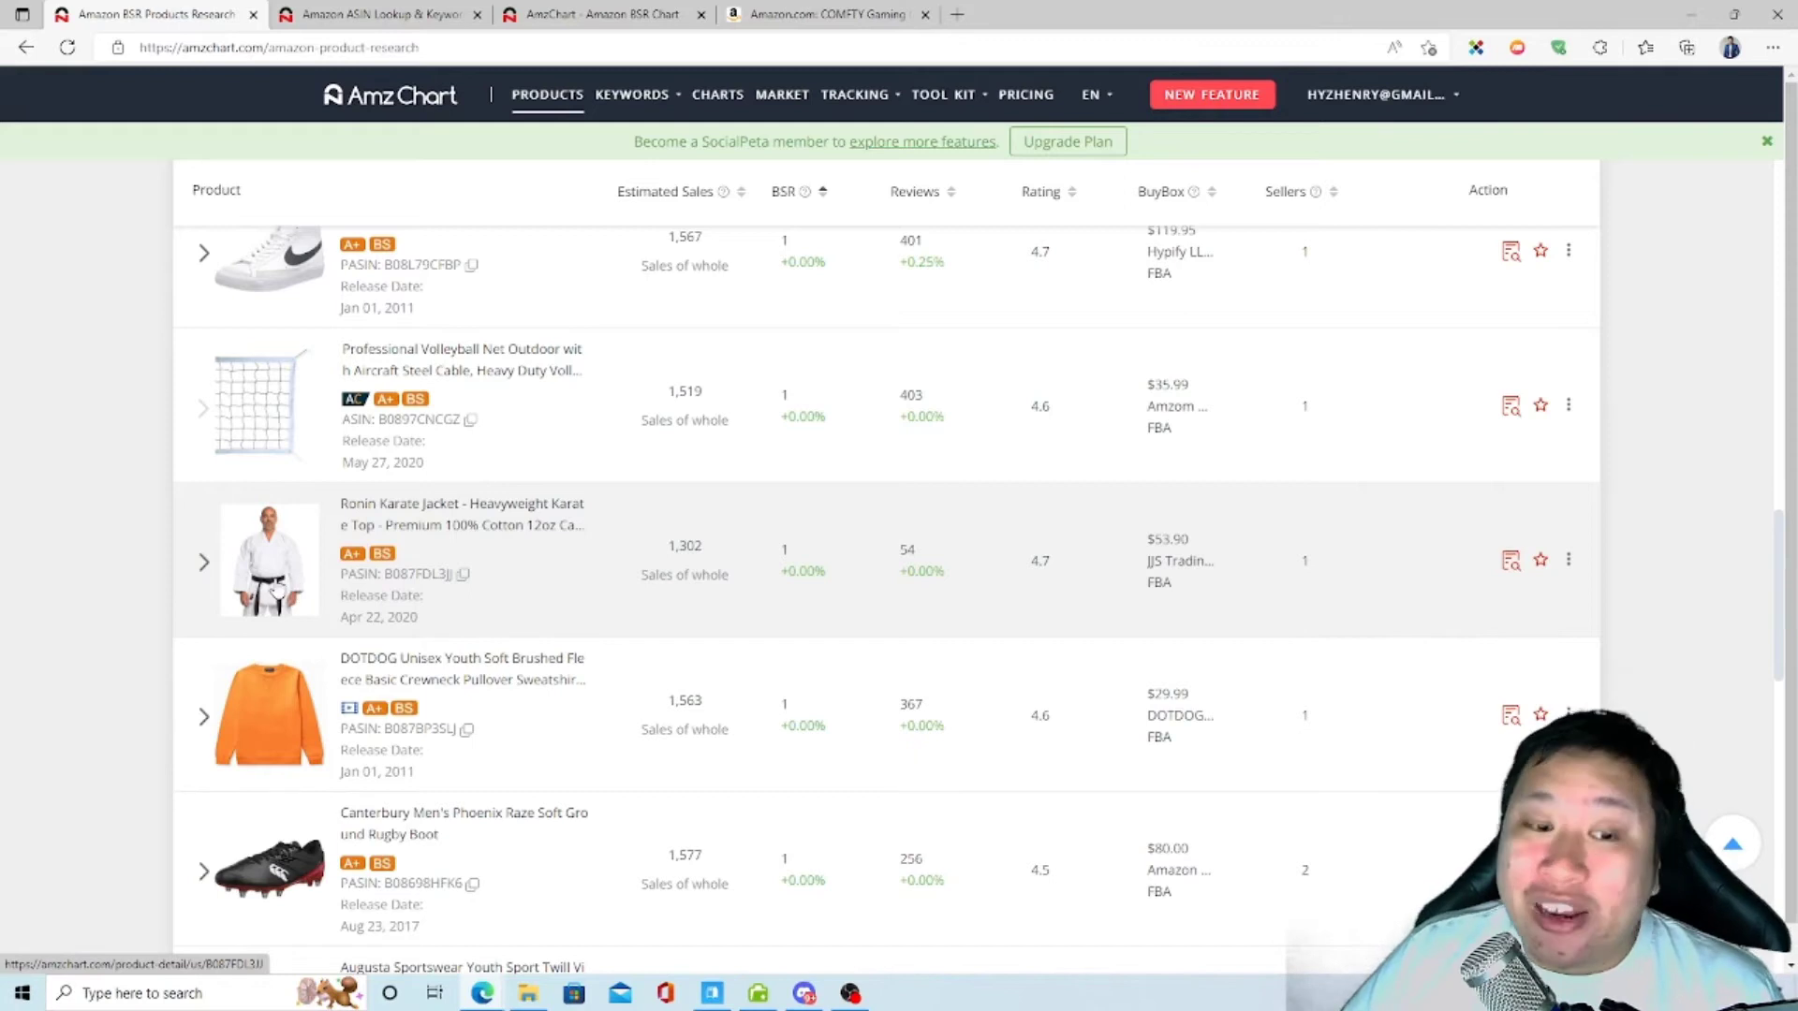
mouse_move(927, 560)
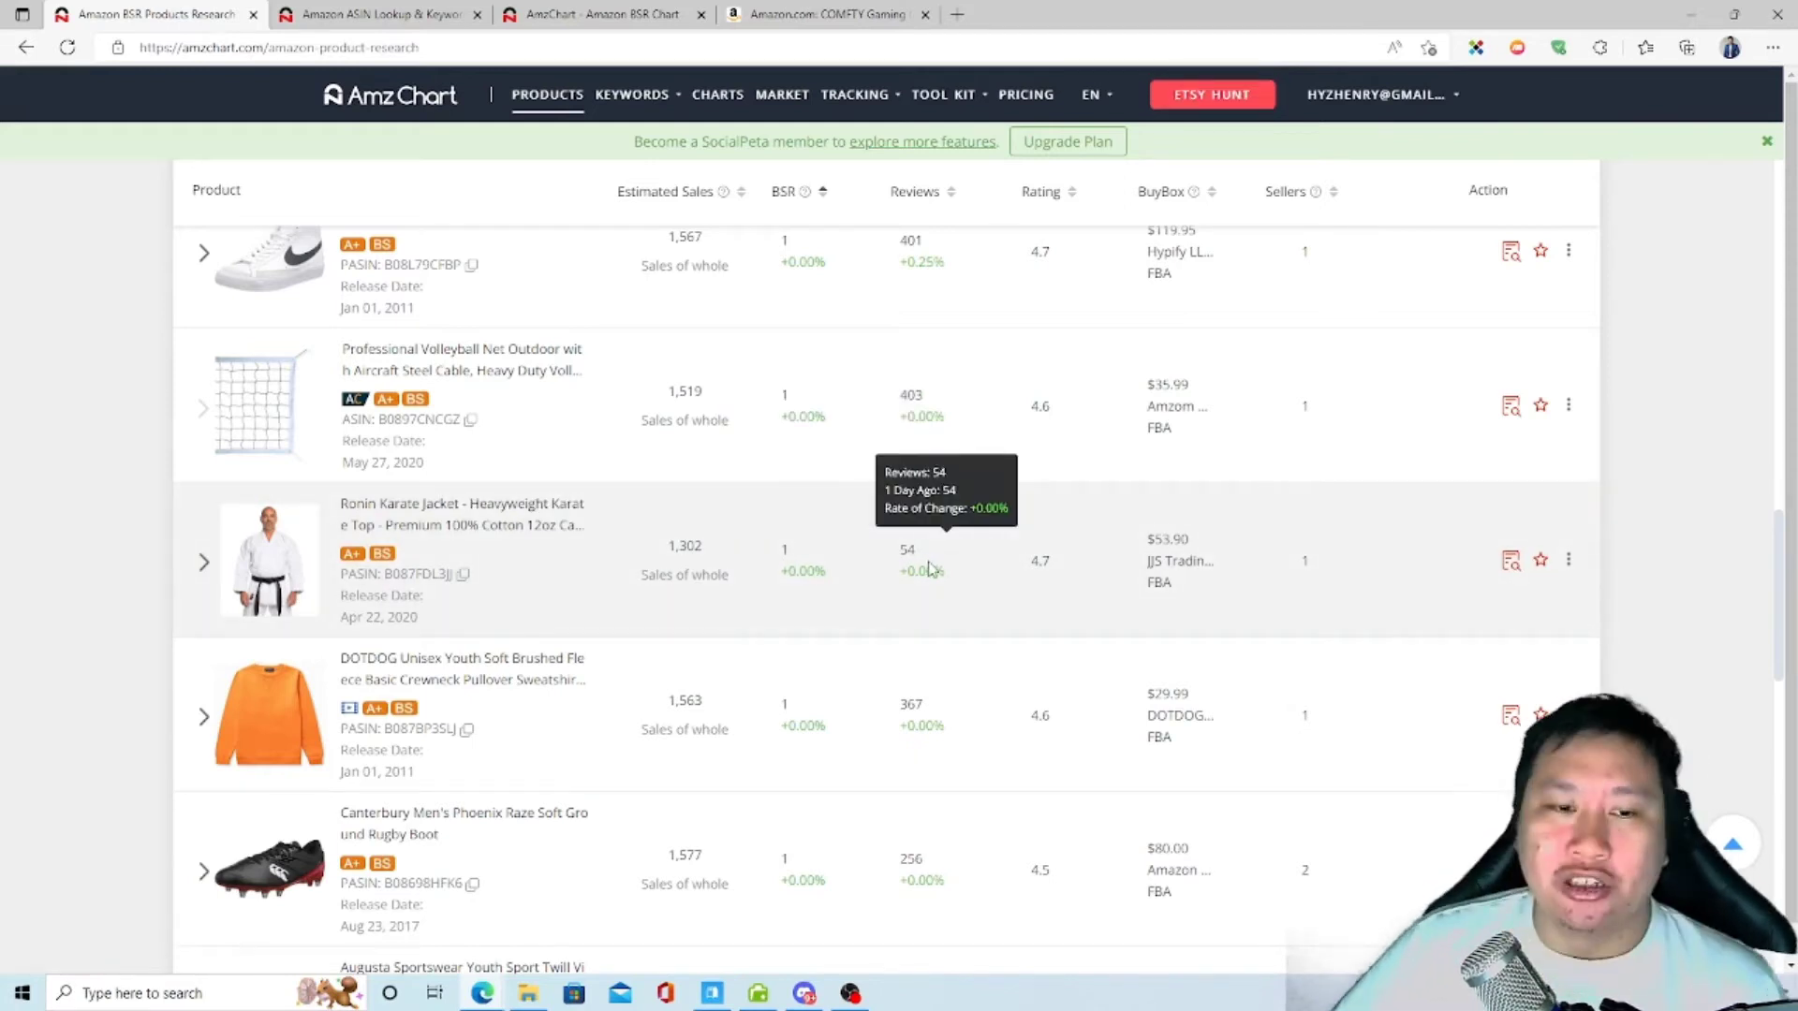
Step: Look through the remaining products on page 2 and open page 3 of the results
scroll(722, 650, "down", 3)
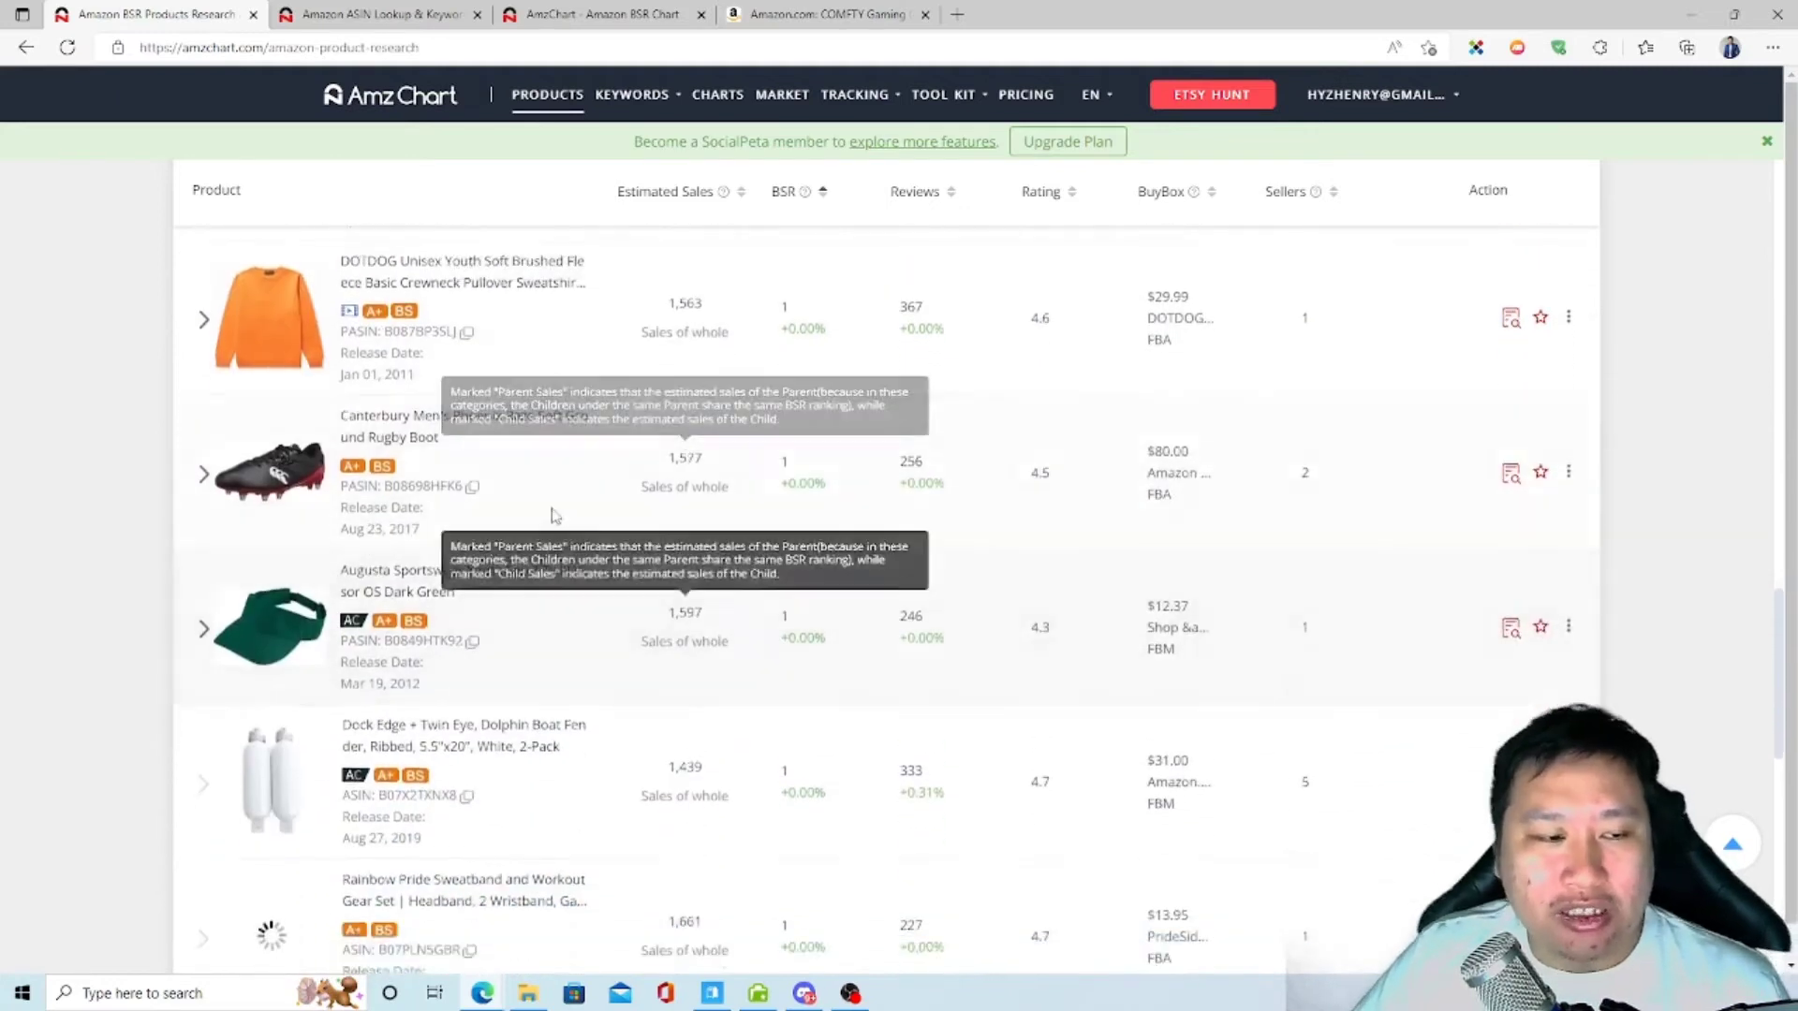
scroll(417, 610, "down", 10)
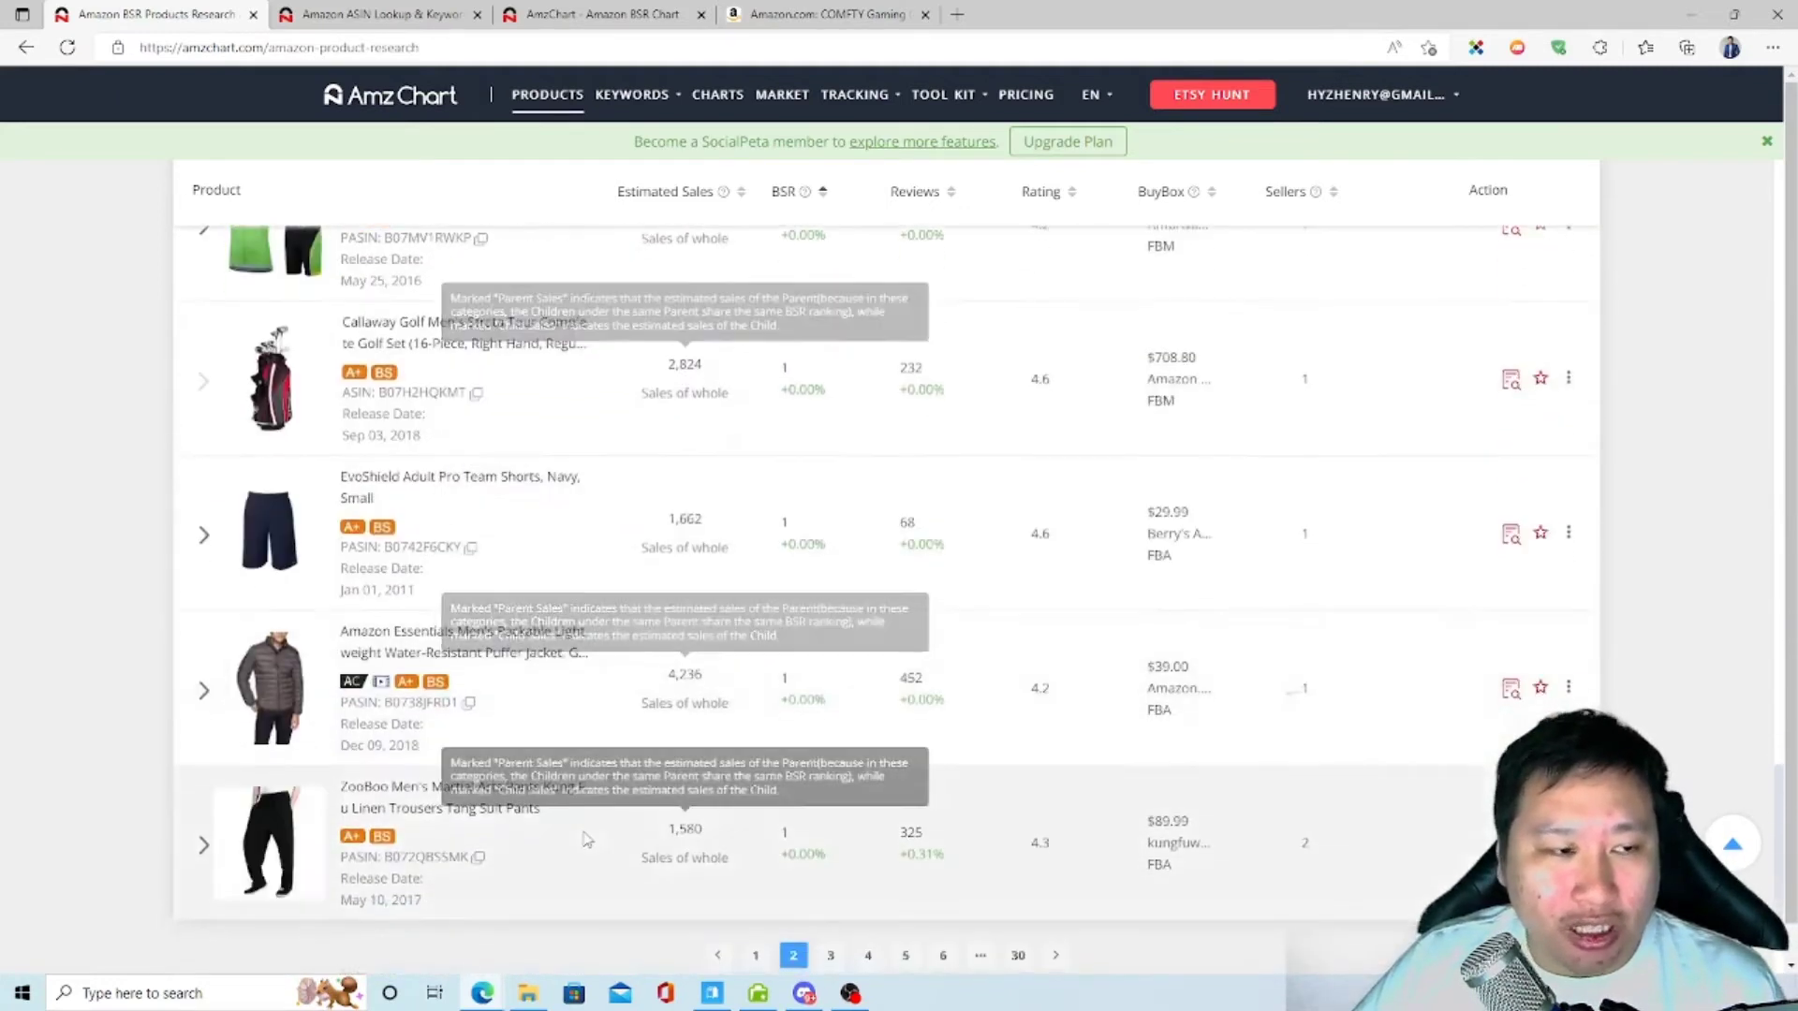
scroll(478, 686, "up", 4)
scroll(478, 687, "up", 3)
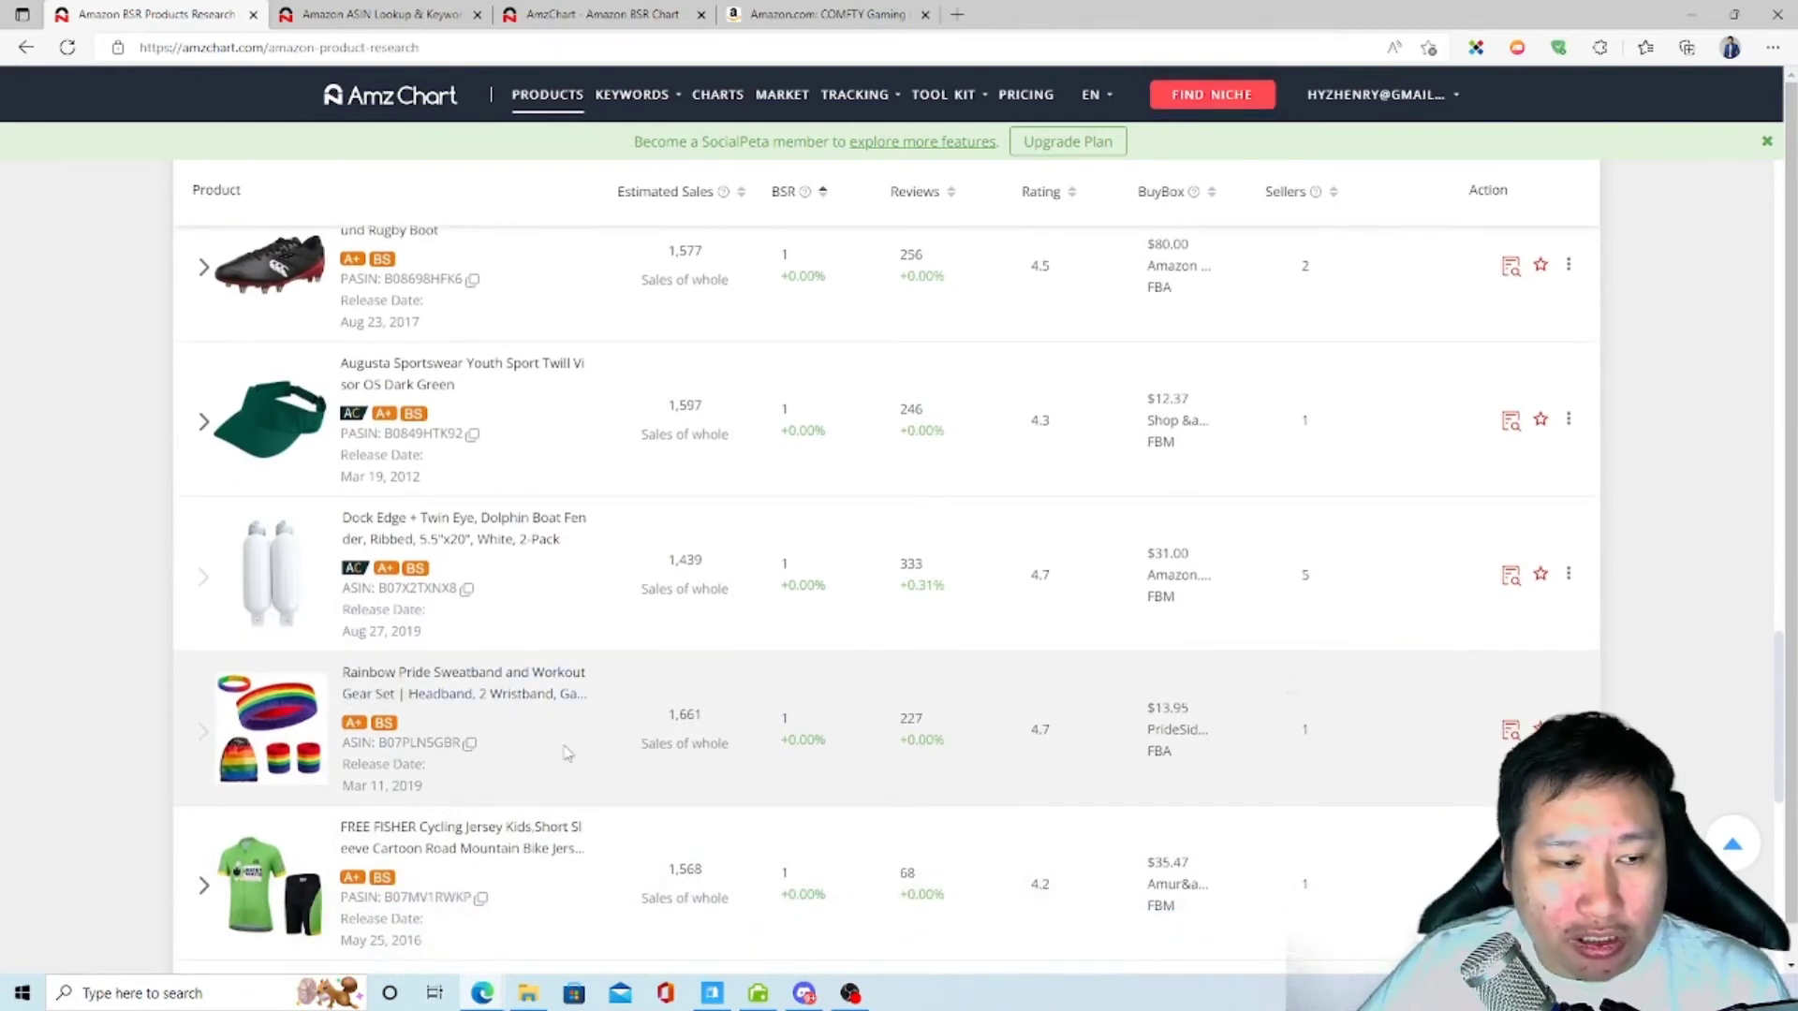
scroll(565, 752, "down", 3)
scroll(565, 752, "down", 4)
scroll(804, 847, "down", 3)
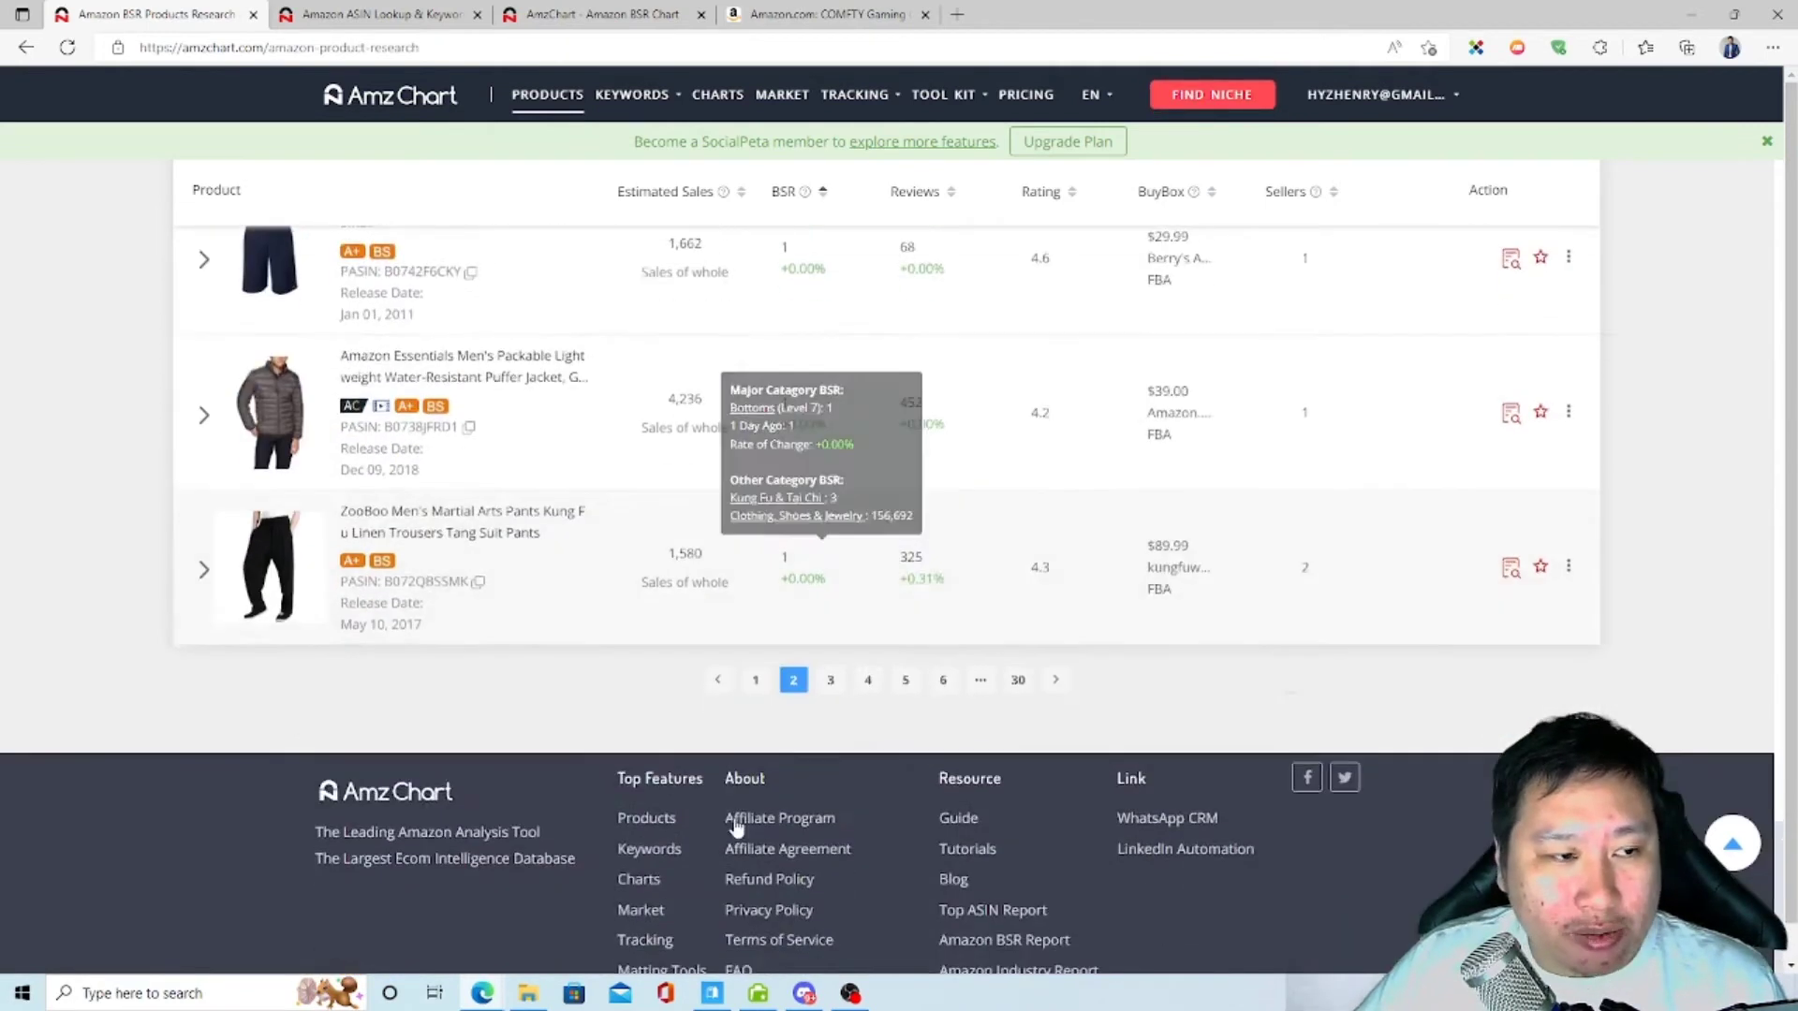
scroll(433, 744, "up", 3)
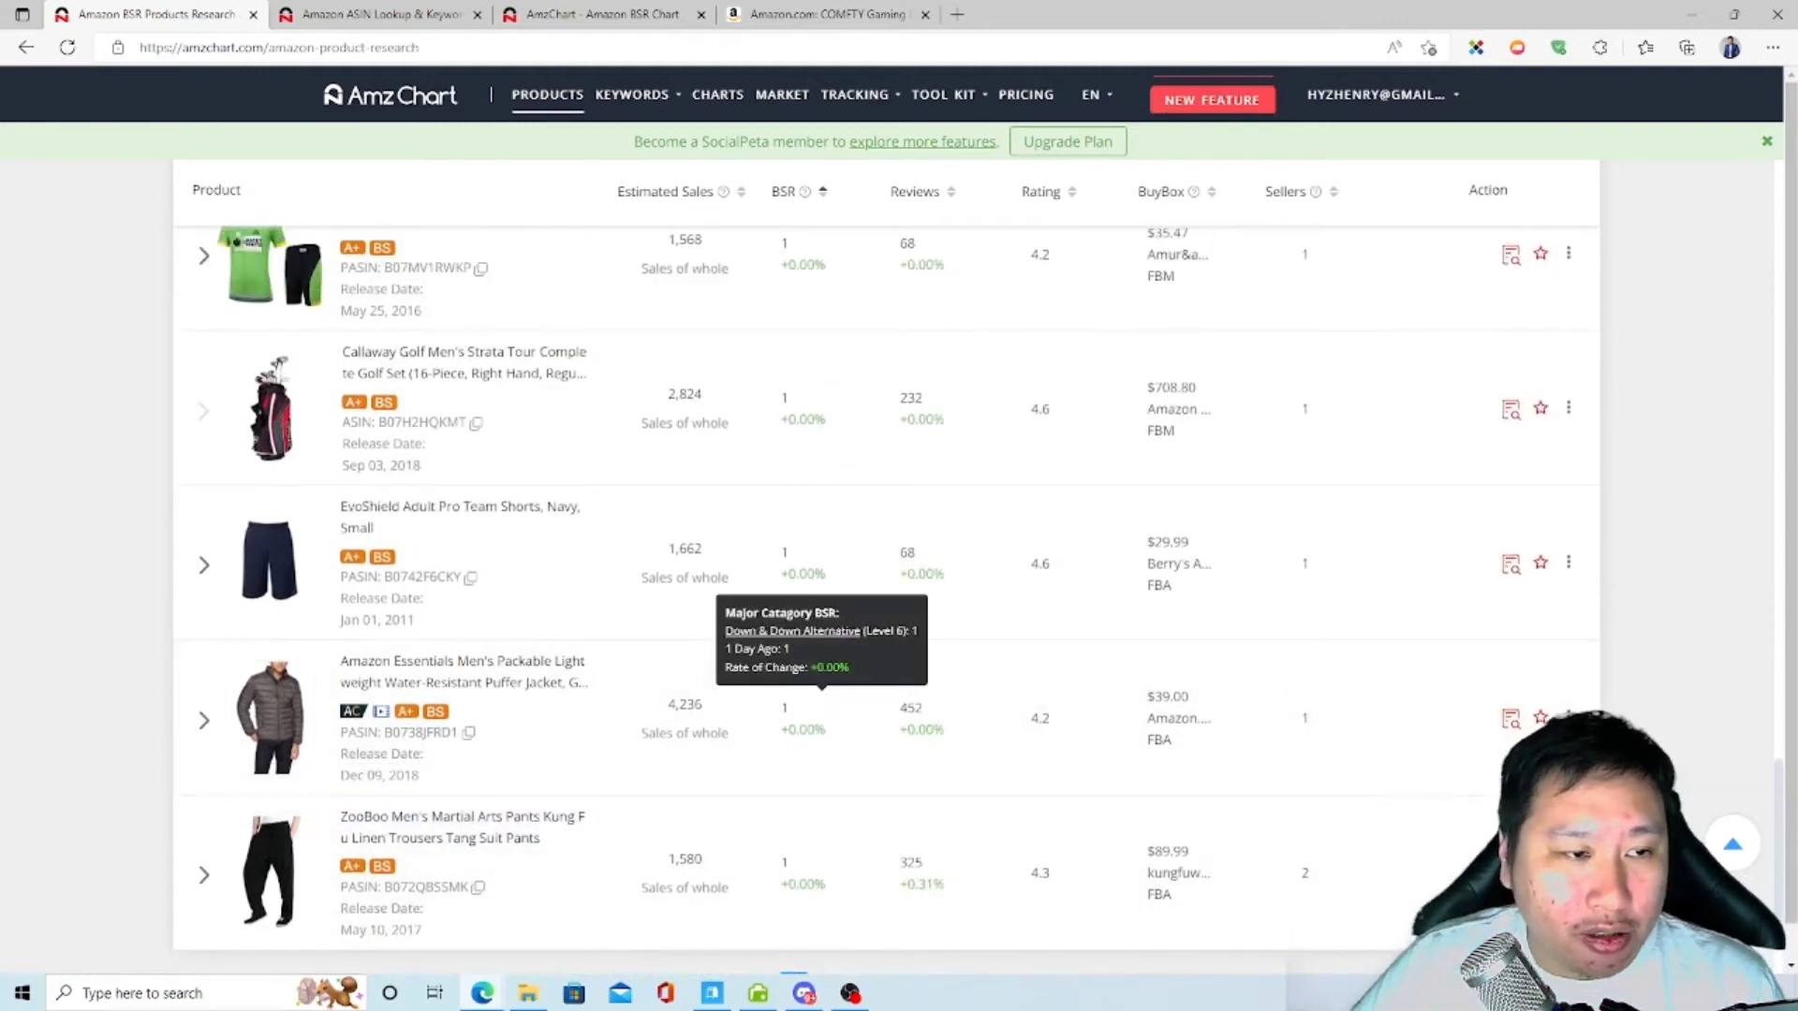
scroll(995, 775, "down", 3)
scroll(913, 824, "up", 10)
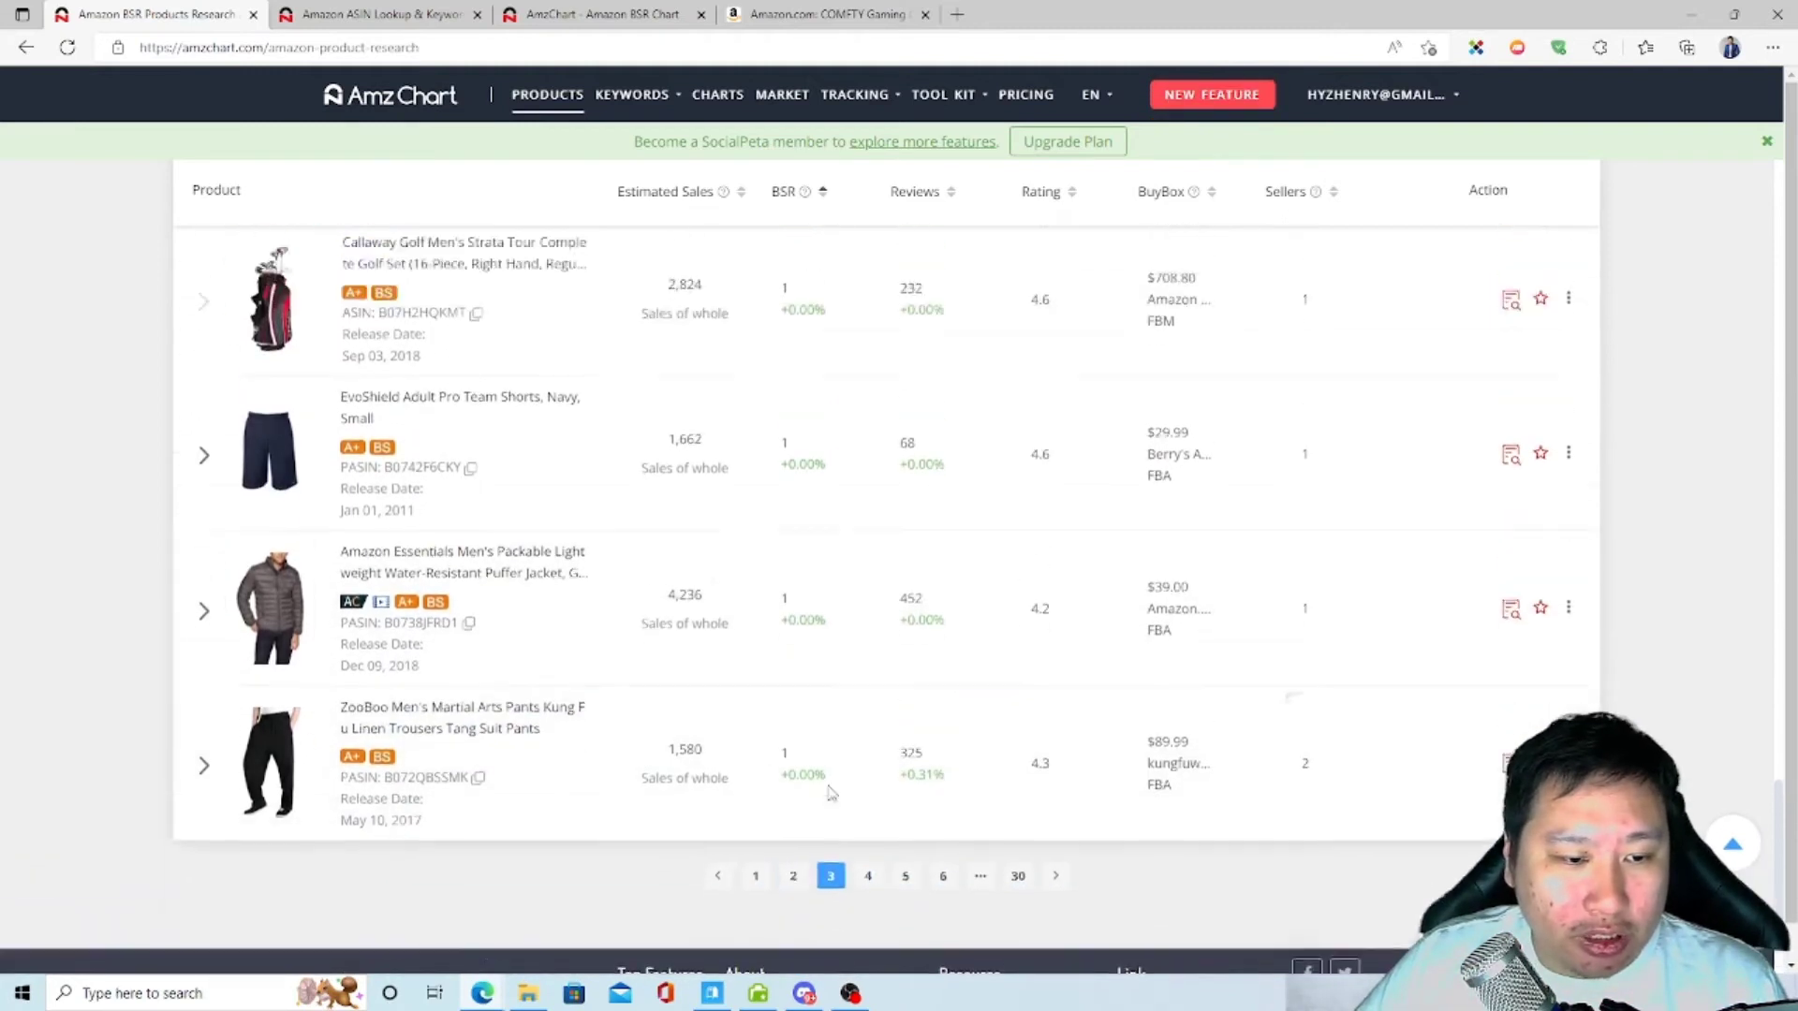
Step: Examine the first products on page 3, checking the sales and reviews of the Nike baseball belt and the Title Stock Fingertip Robe
scroll(685, 800, "down", 7)
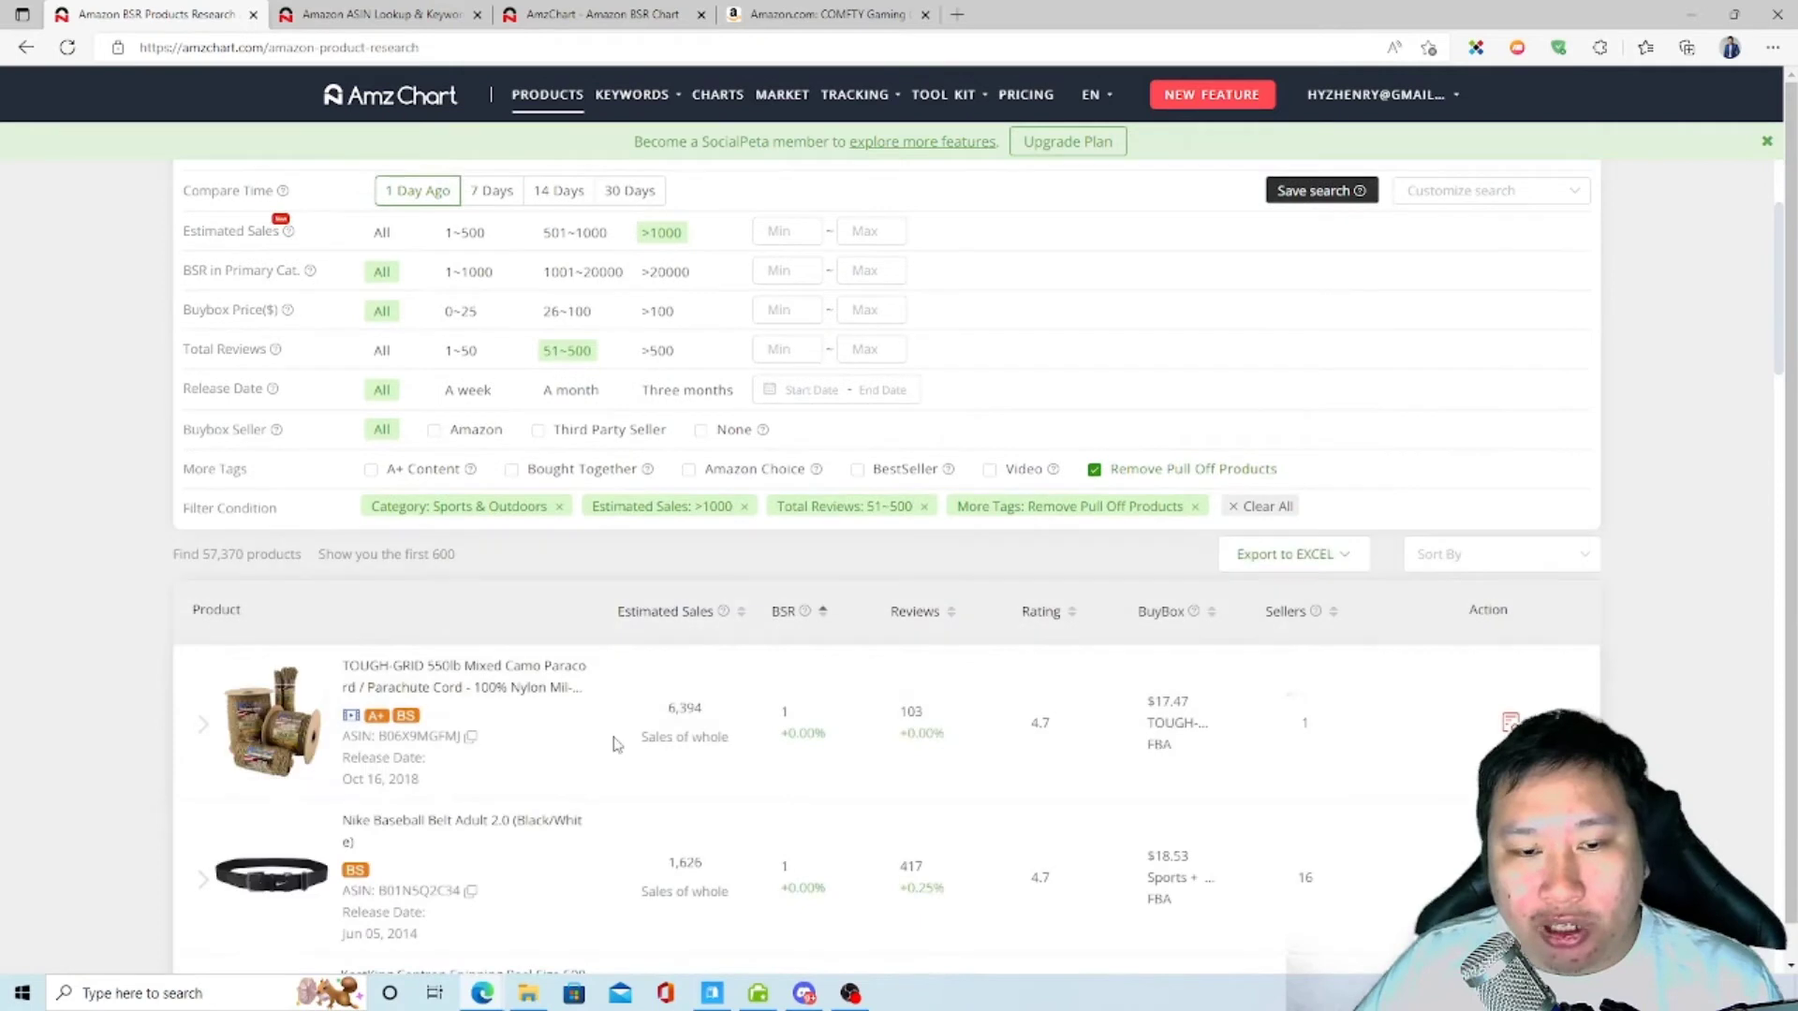
scroll(670, 711, "down", 3)
scroll(562, 581, "up", 3)
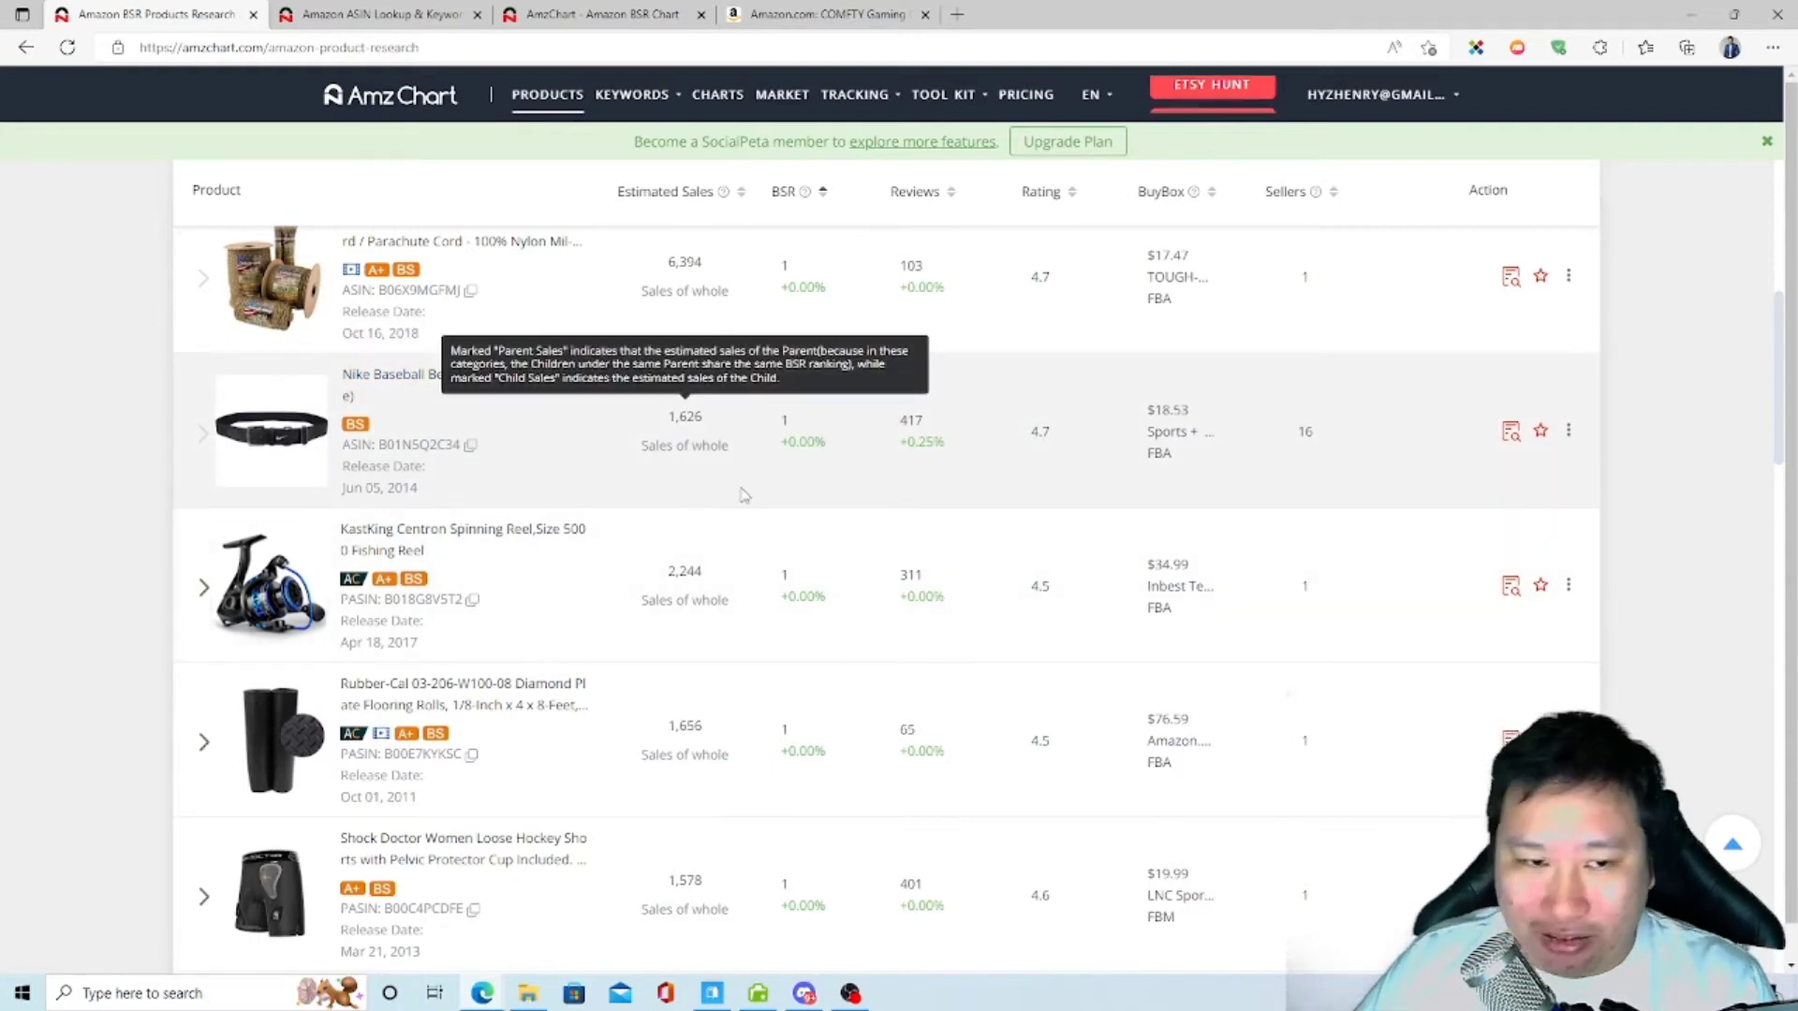
scroll(643, 491, "down", 2)
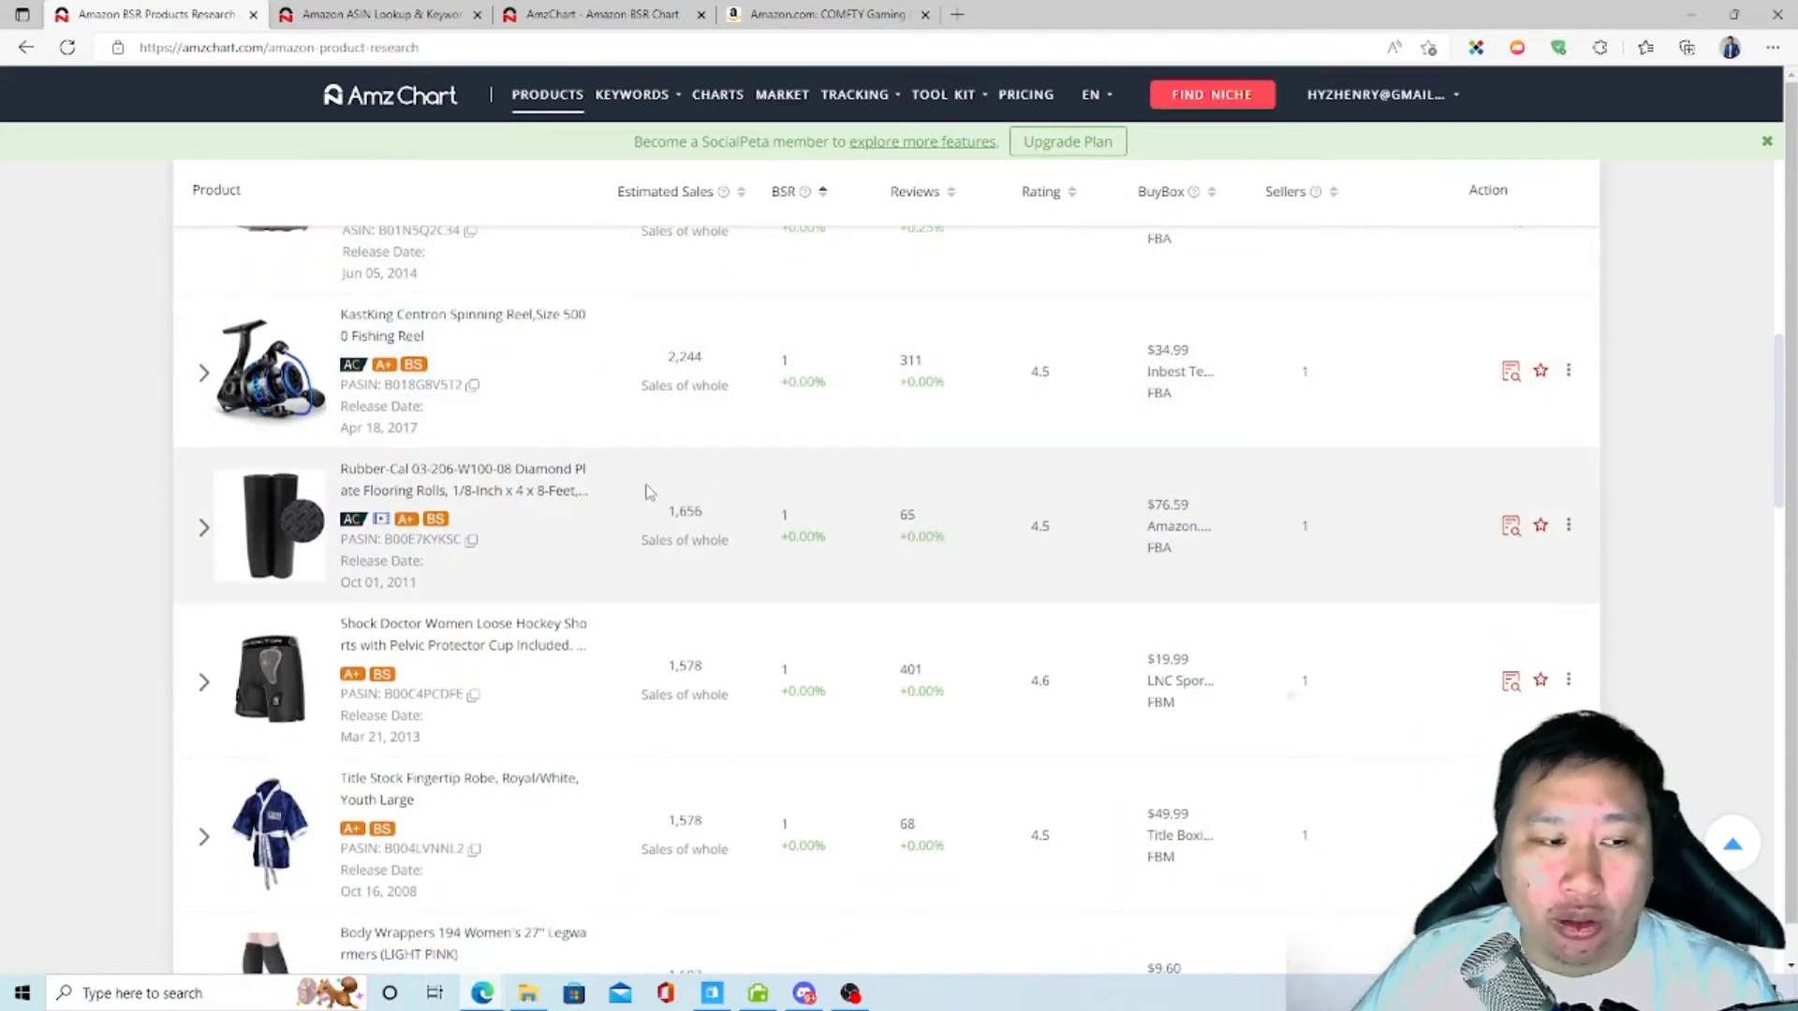
scroll(646, 494, "down", 4)
scroll(326, 488, "up", 2)
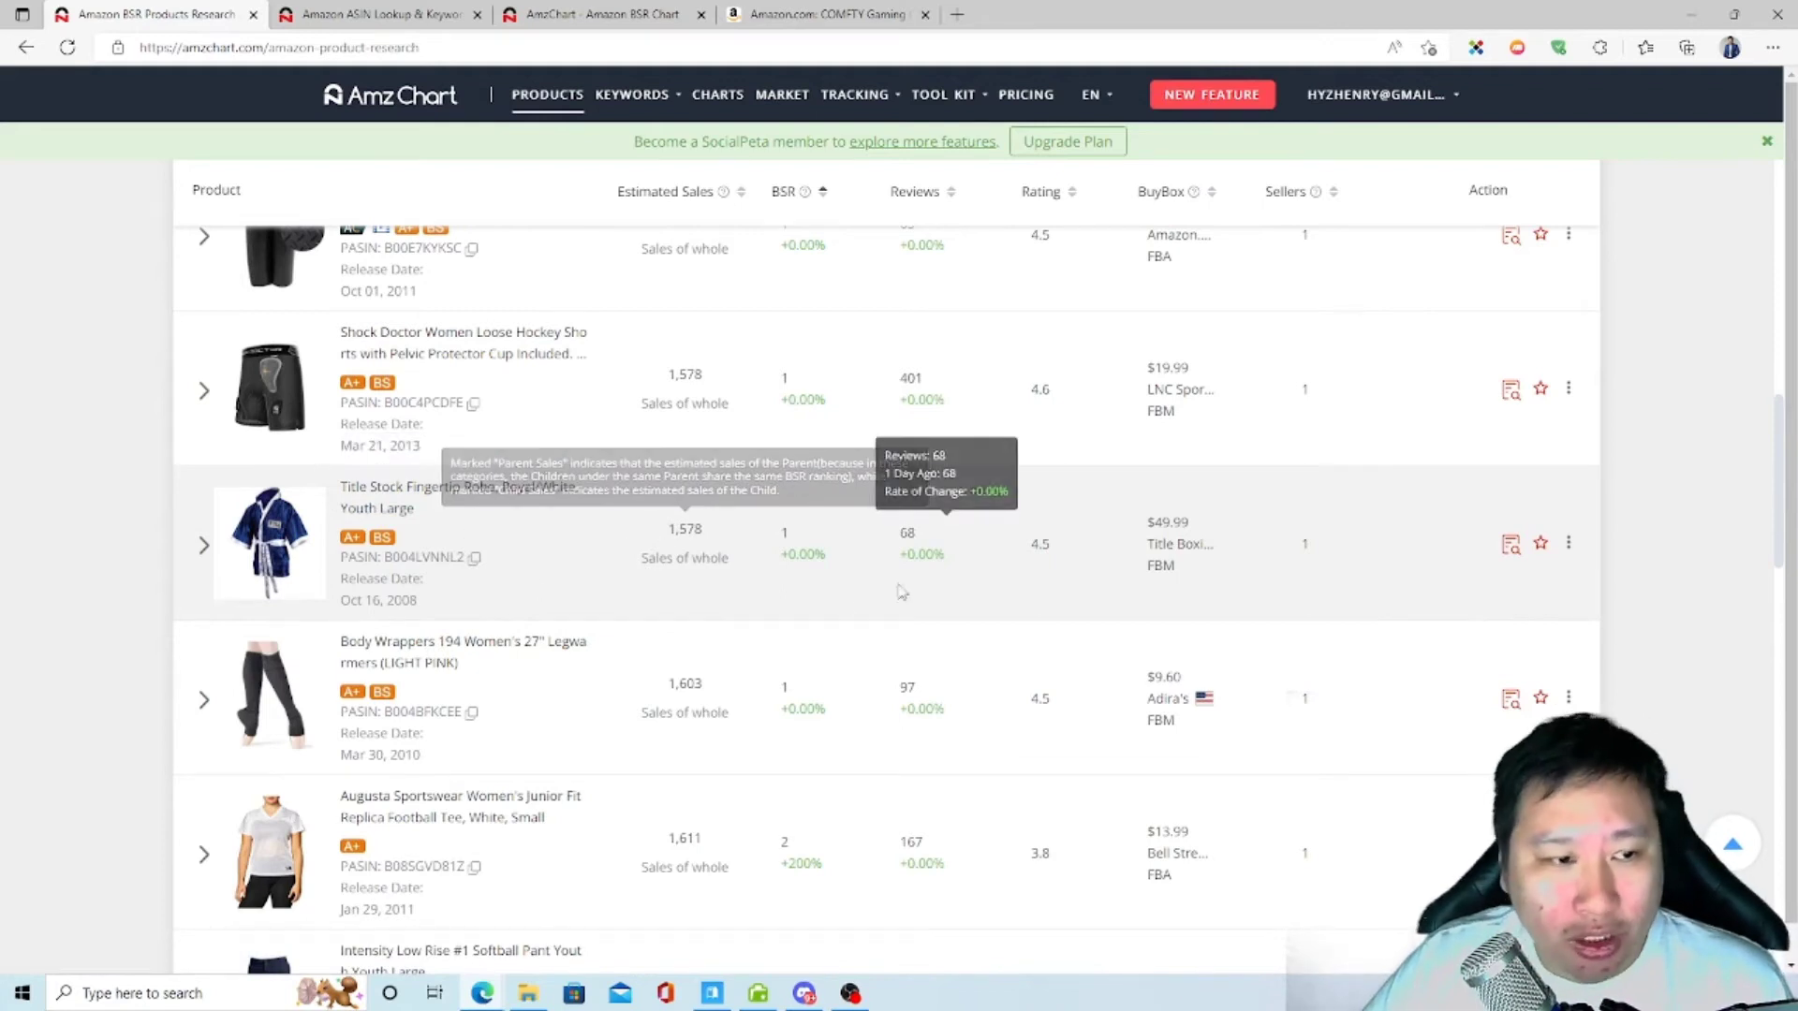
mouse_move(873, 557)
Step: Look through the remaining products on page 3, comparing their estimated sales, BSR, reviews and BuyBox prices
scroll(789, 611, "down", 5)
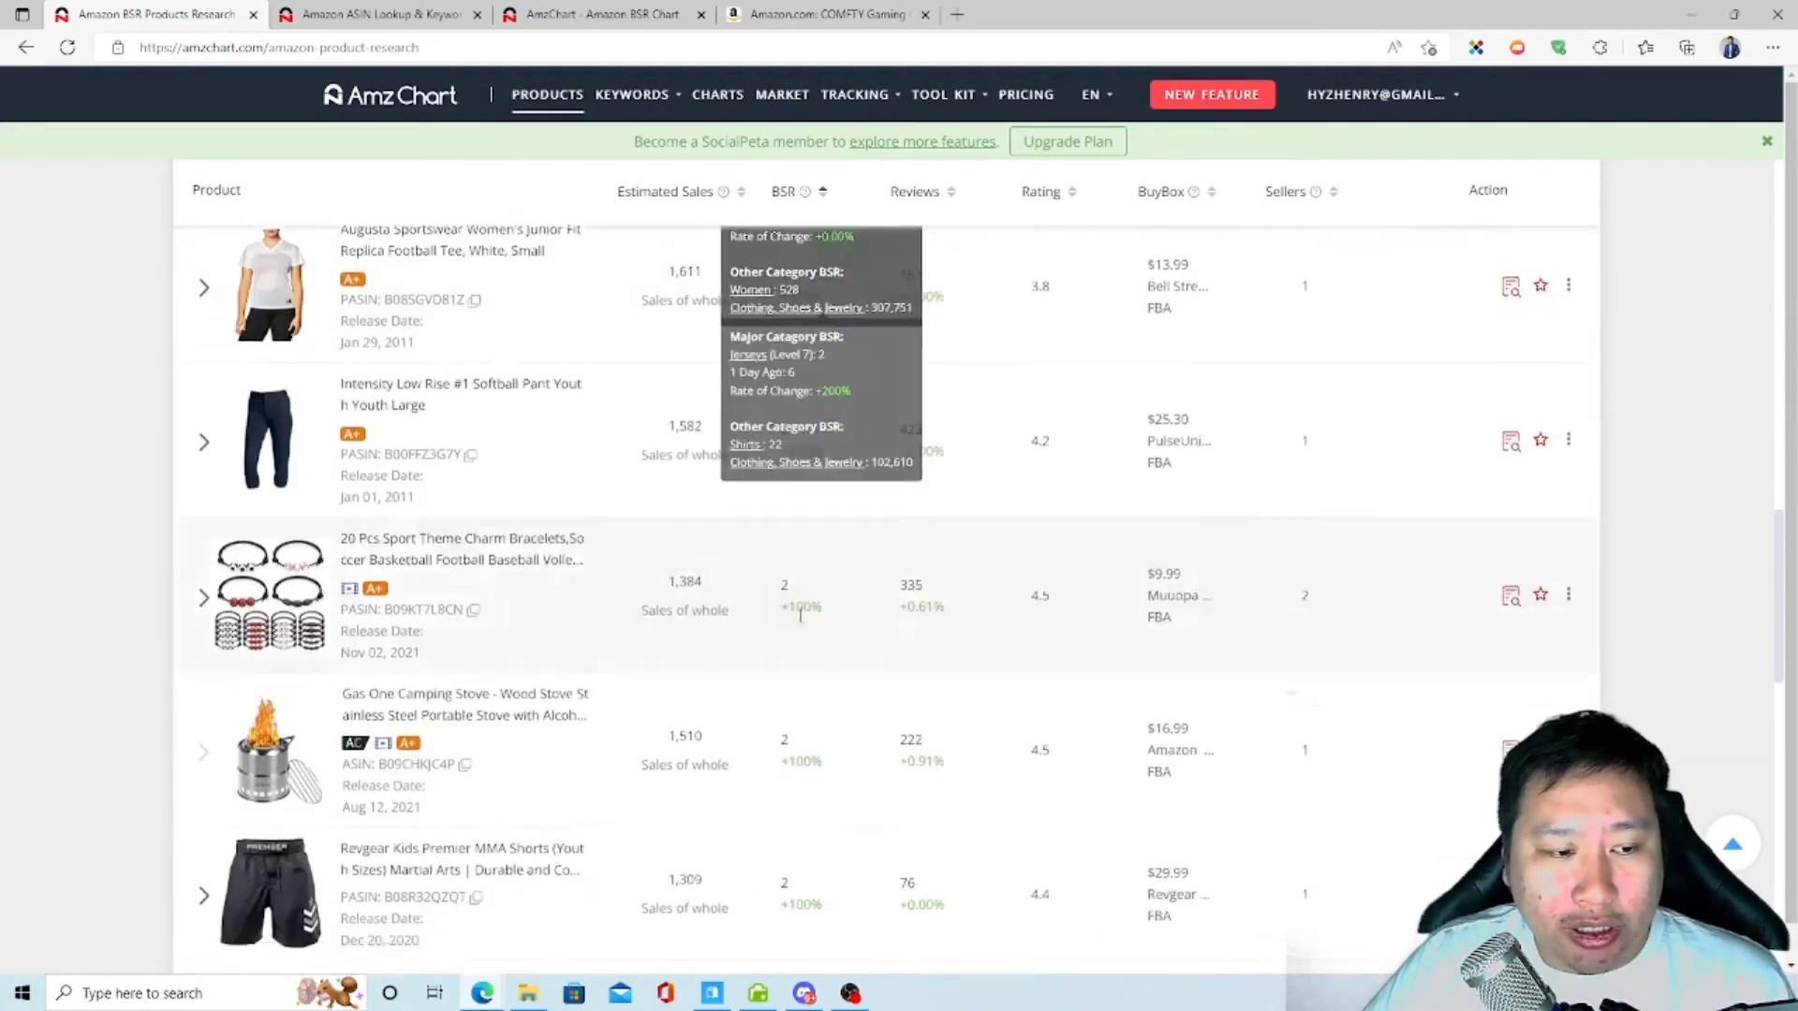
scroll(801, 623, "up", 5)
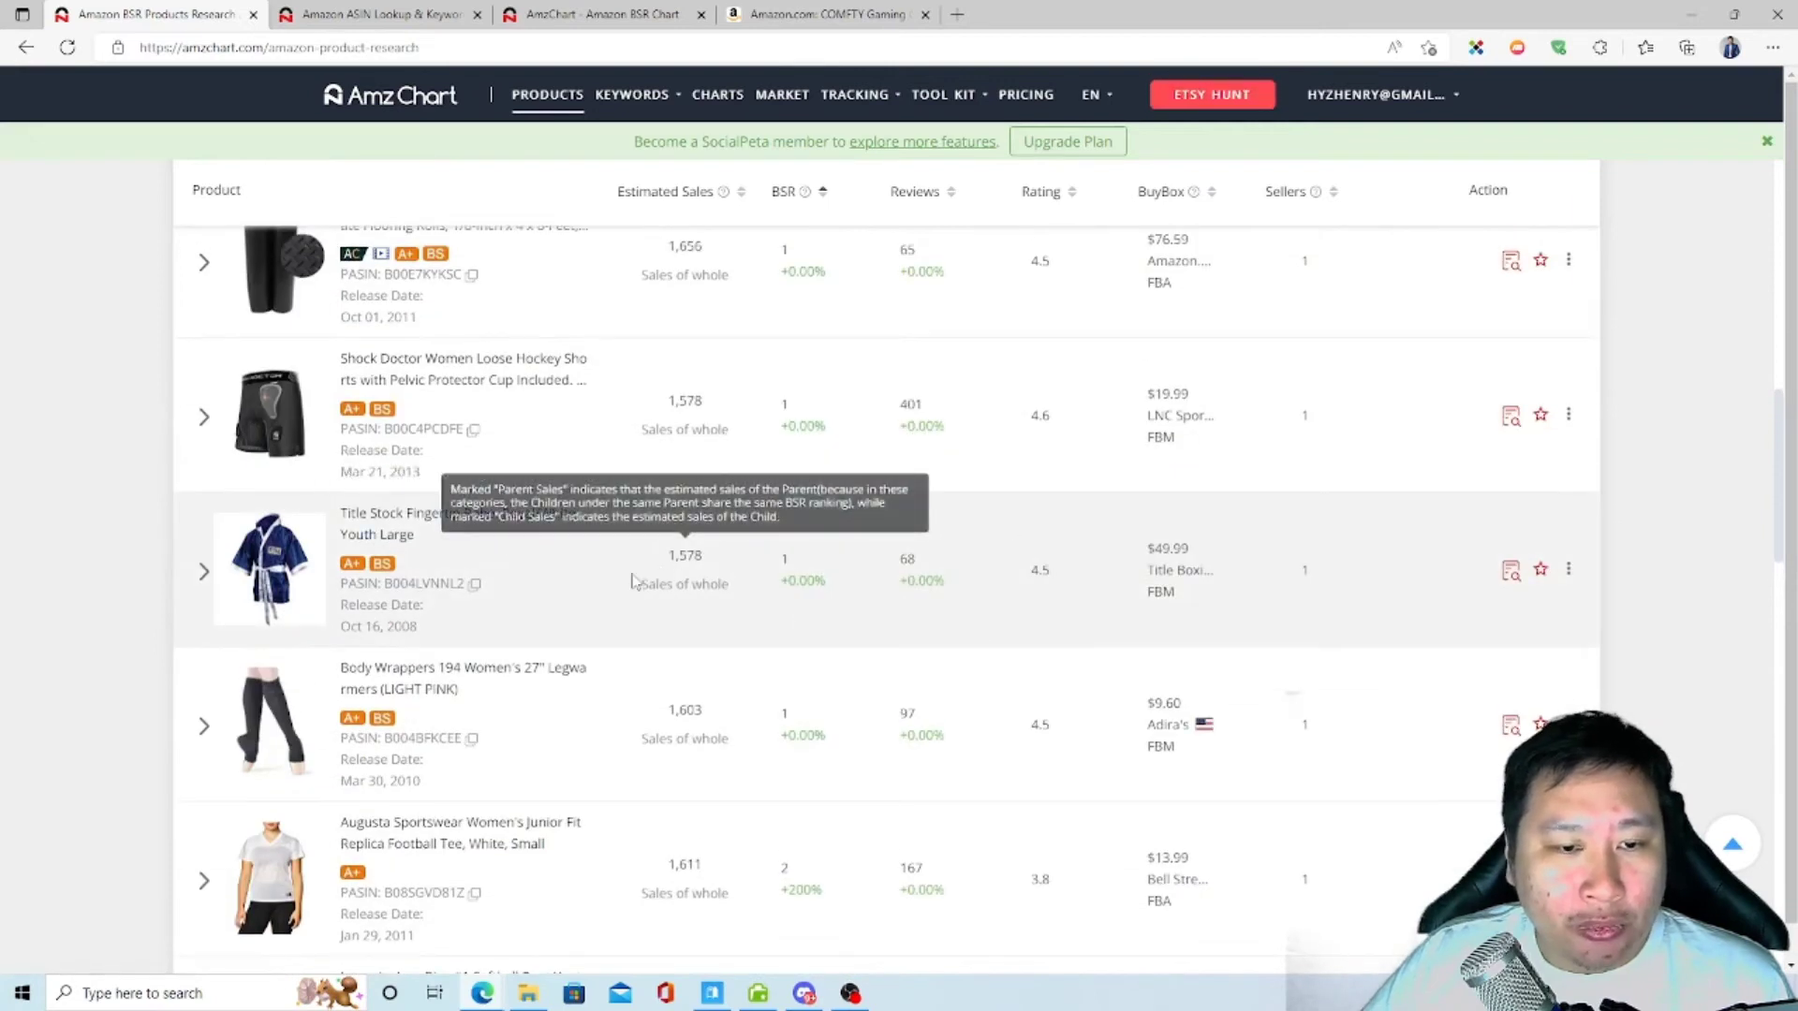
scroll(687, 596, "down", 10)
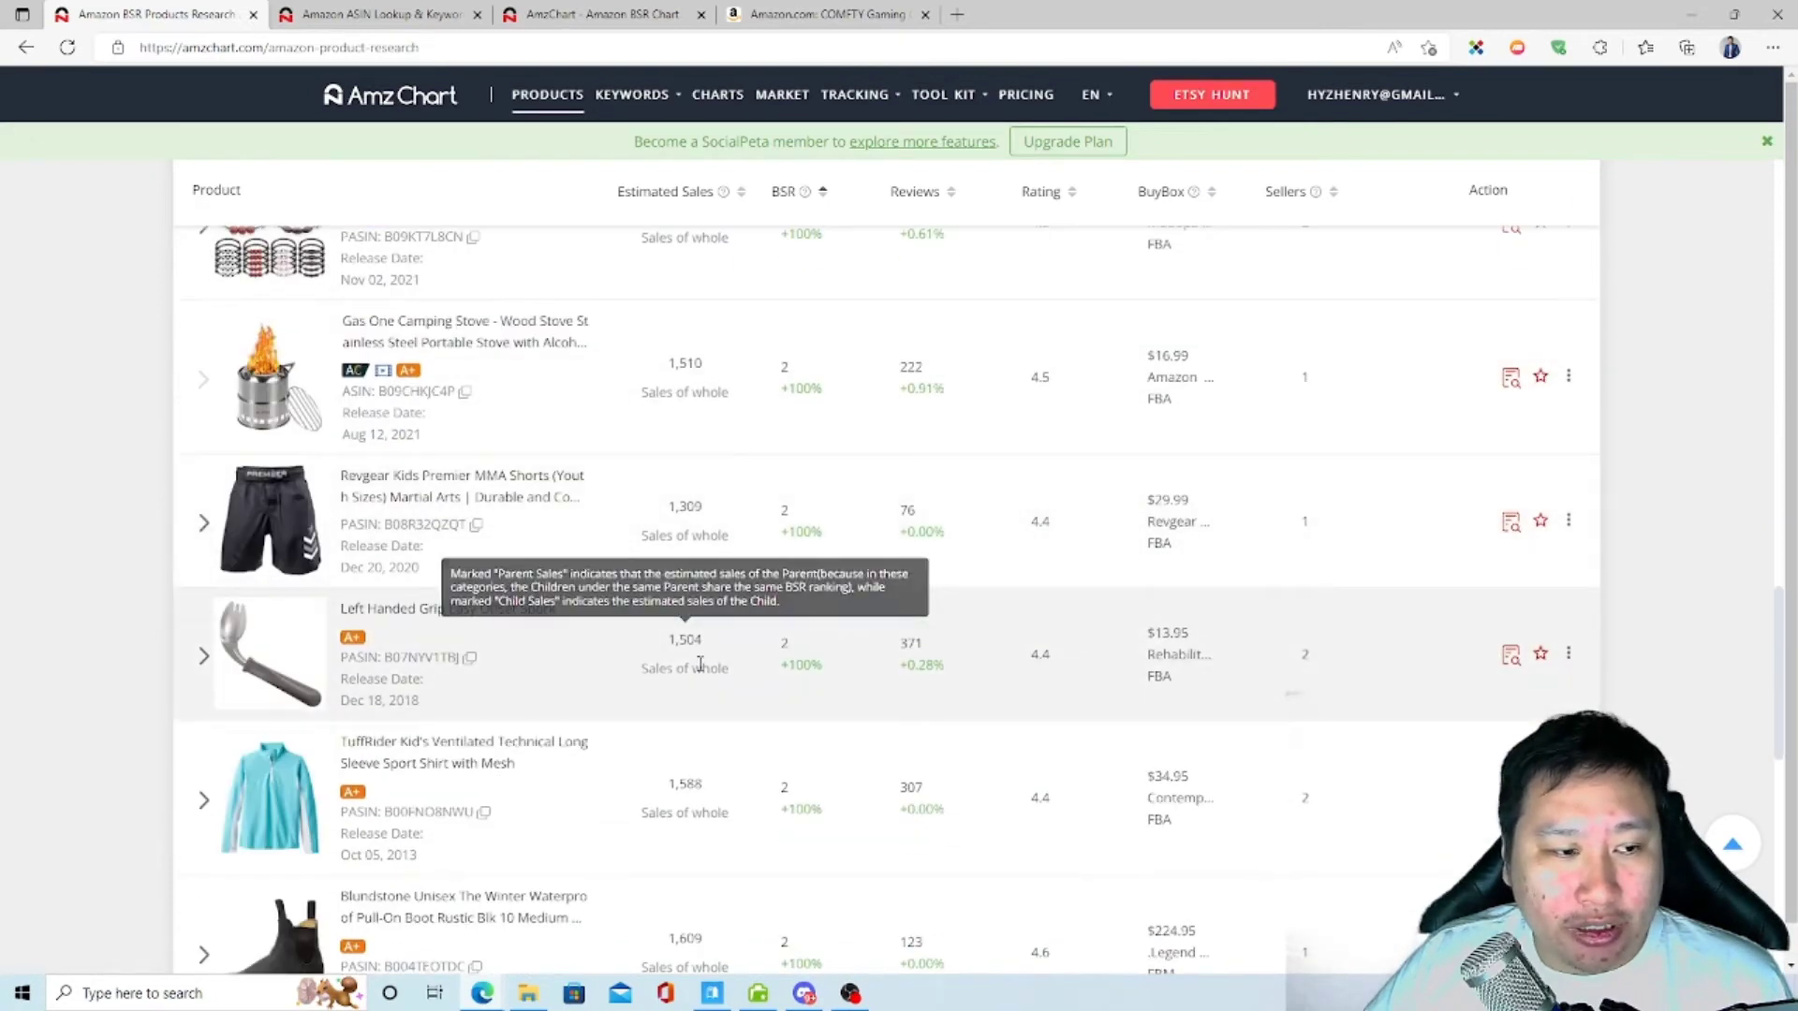
scroll(584, 822, "down", 5)
scroll(584, 822, "down", 2)
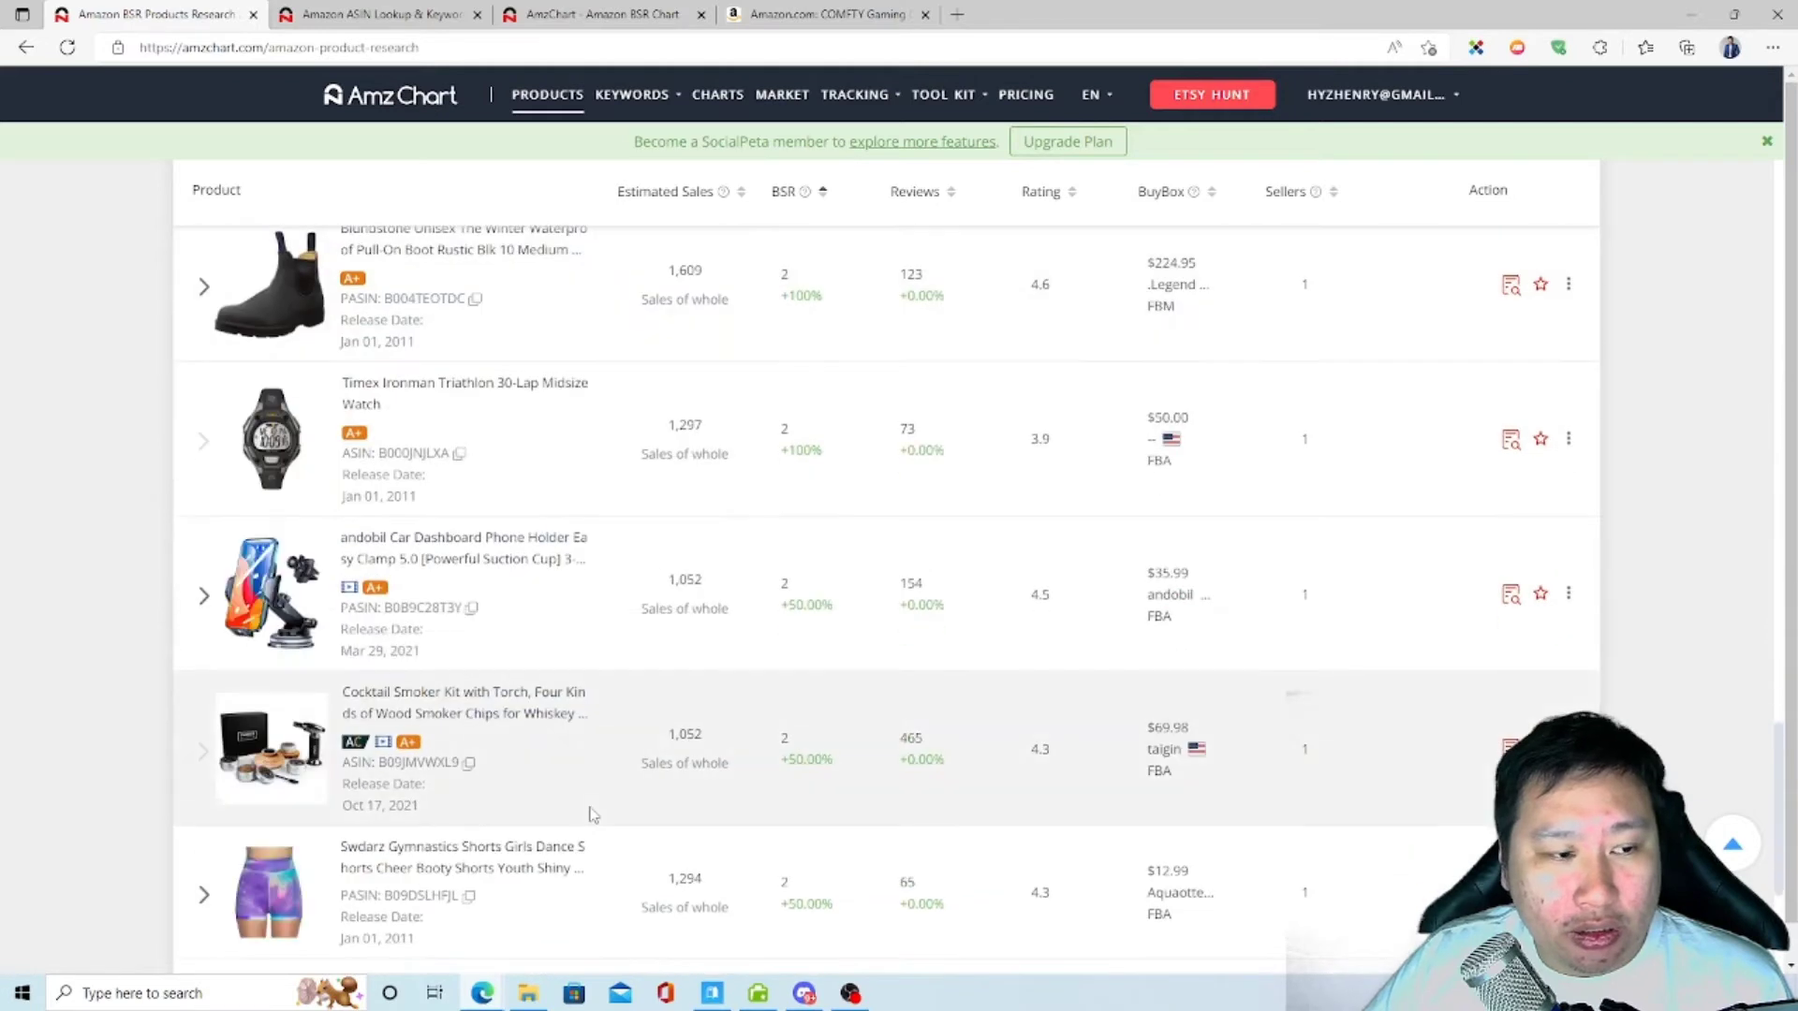
scroll(592, 810, "down", 5)
scroll(592, 805, "up", 6)
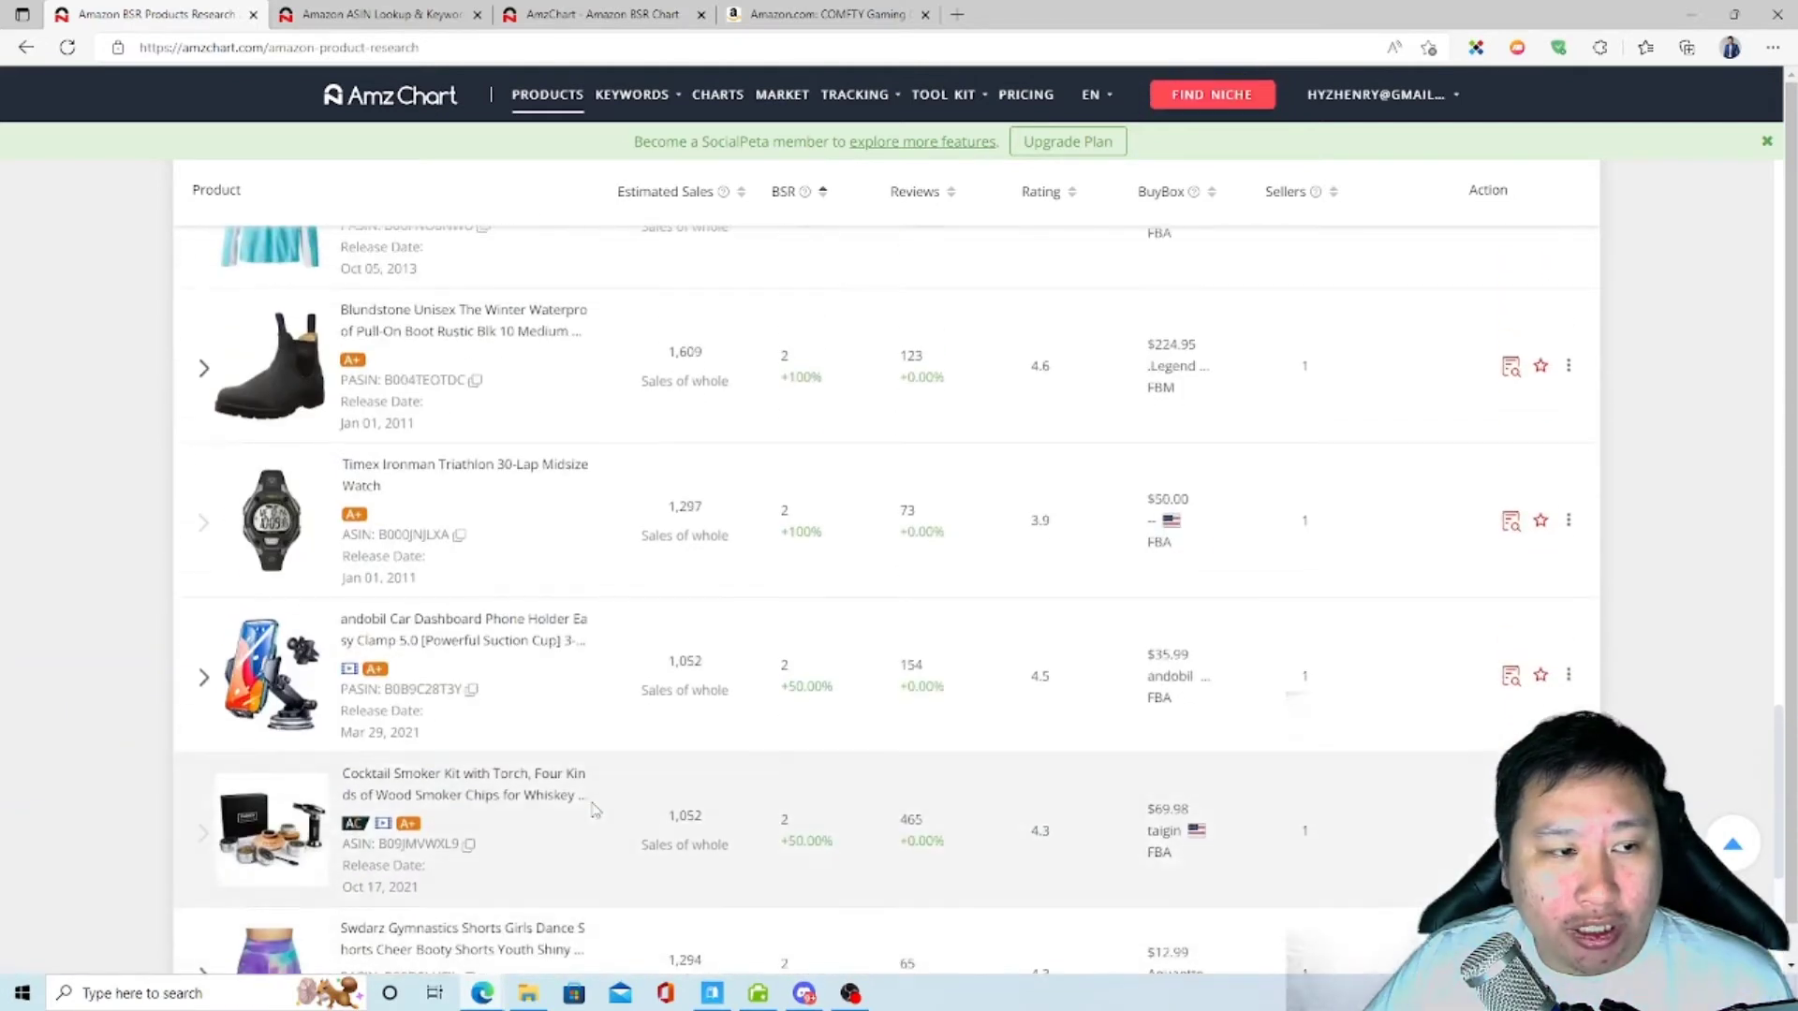
scroll(562, 782, "down", 5)
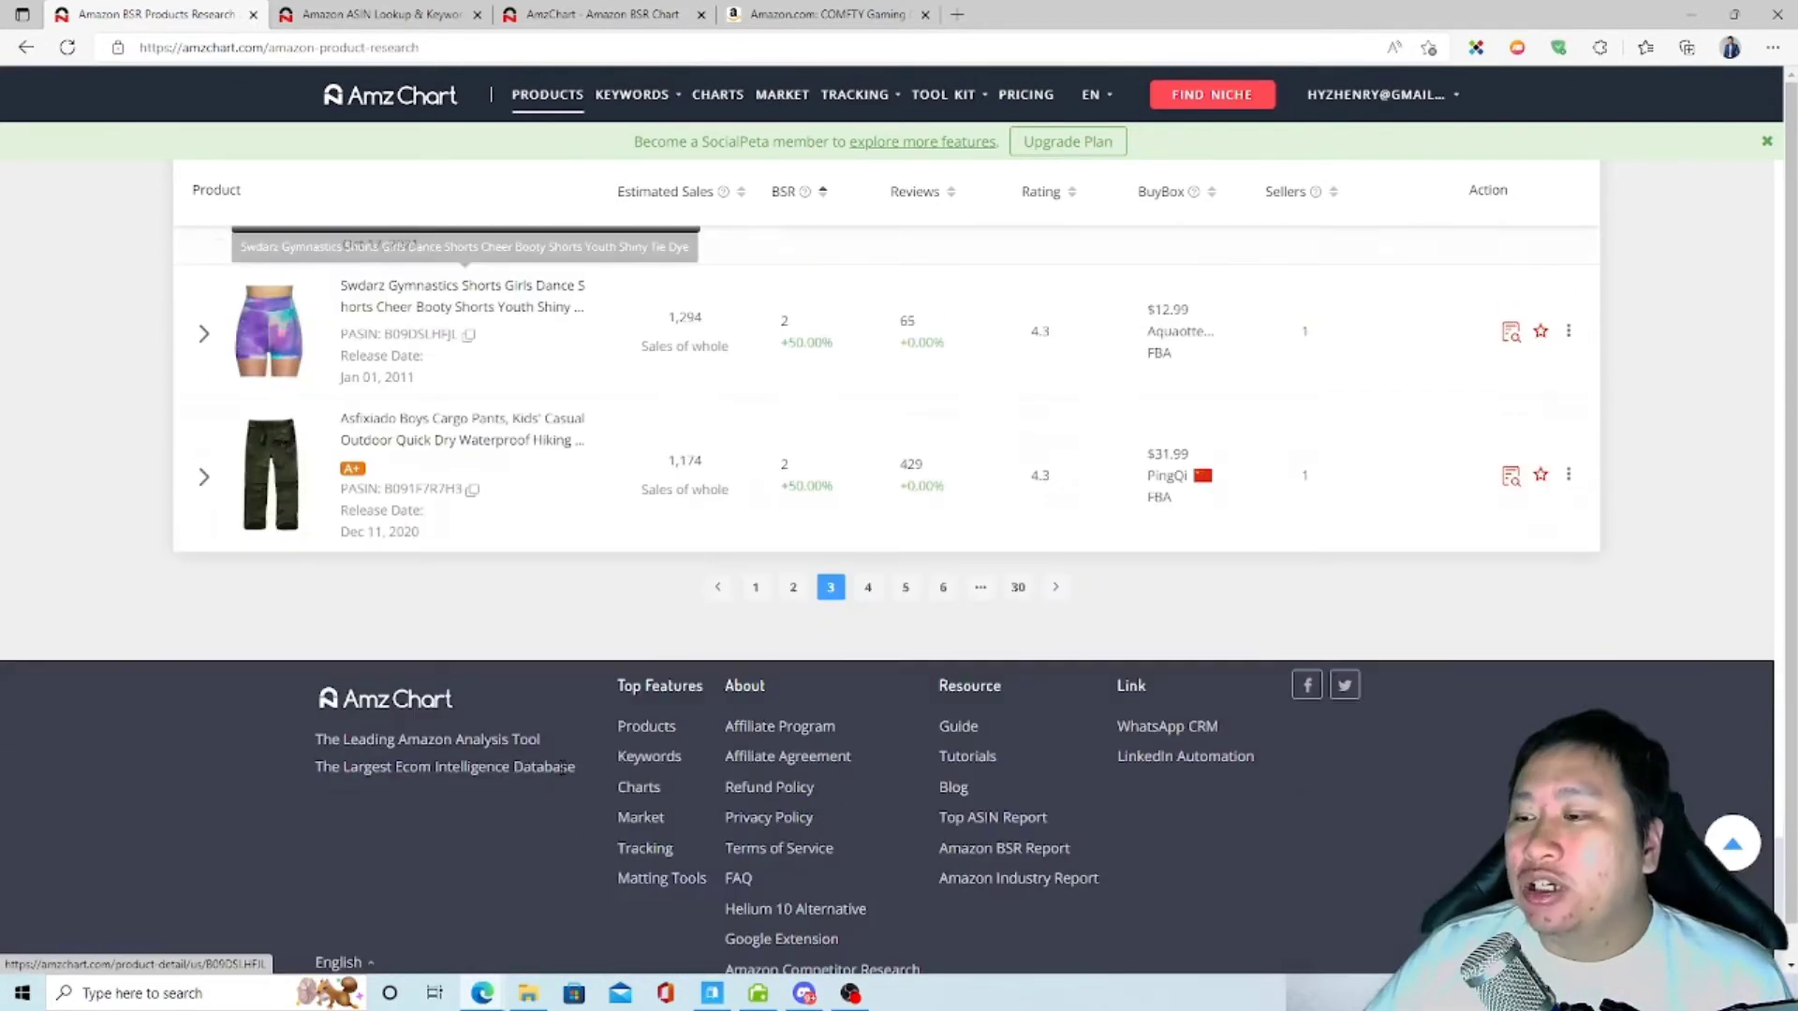
Step: Open Keyword Scout and look up the COMFTY gaming chair's keywords in the United States marketplace by its ASIN, B095Z79PV5
scroll(636, 768, "up", 15)
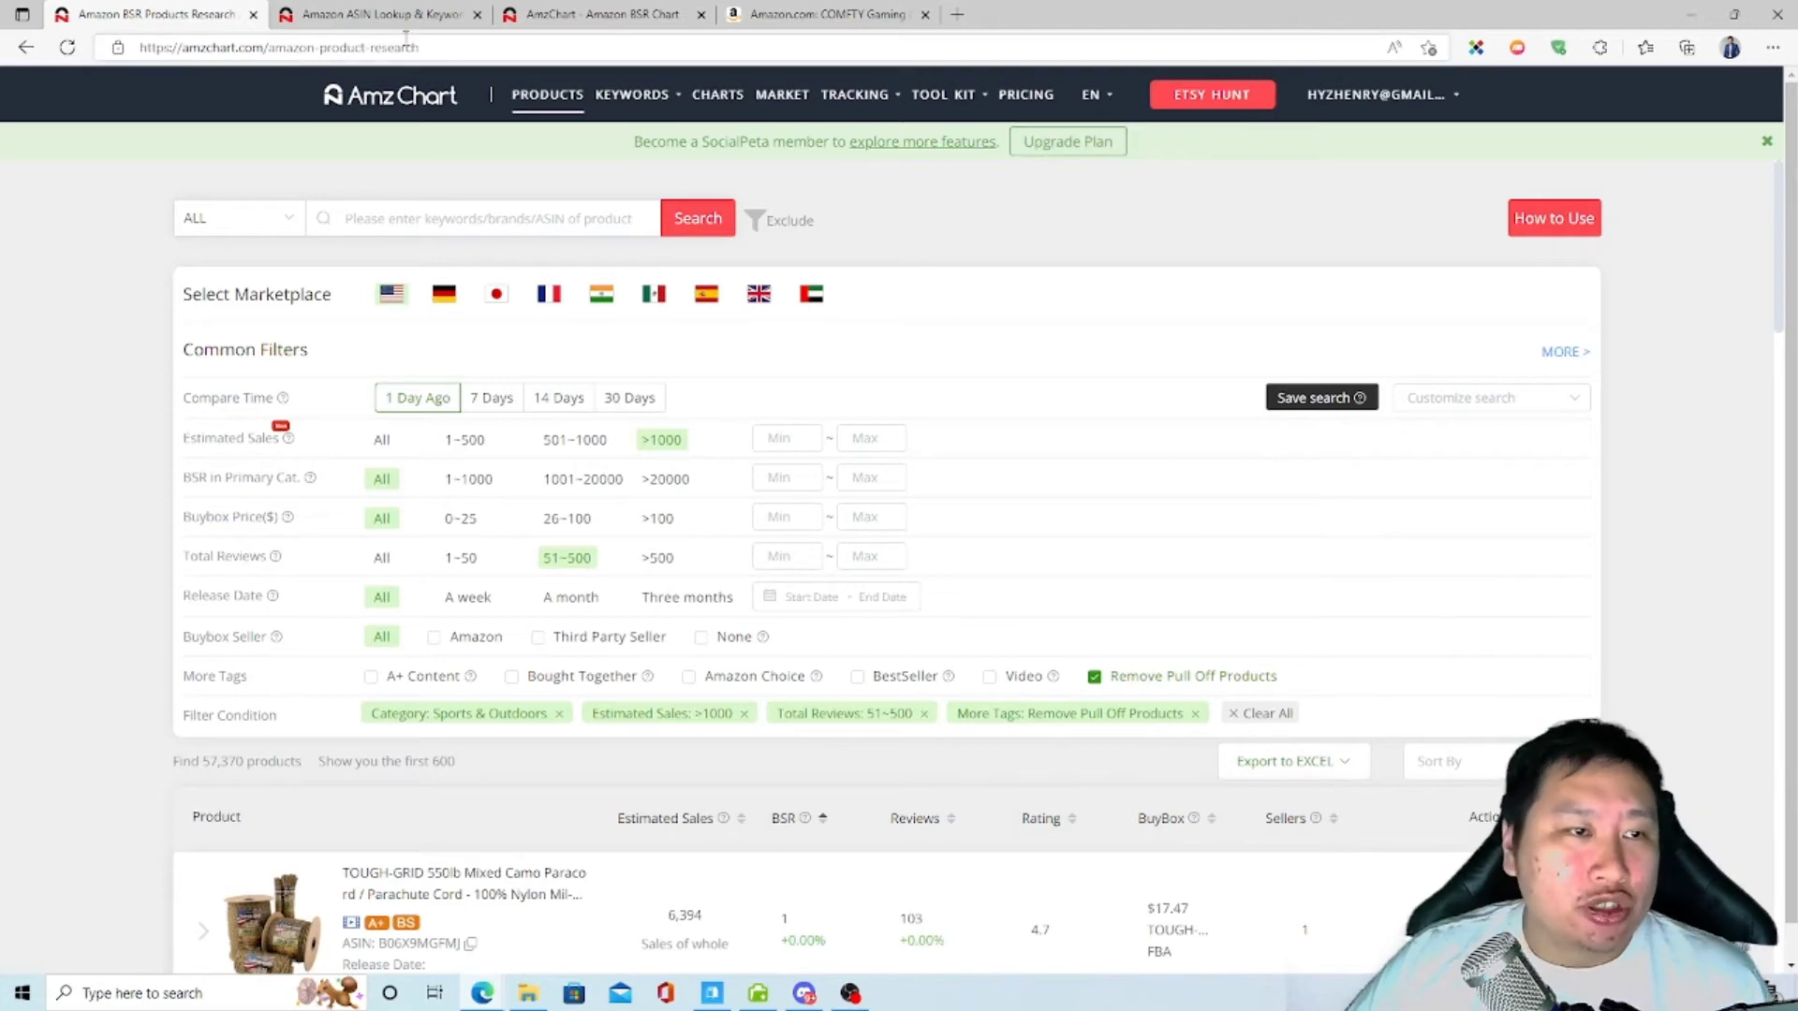
mouse_move(570, 101)
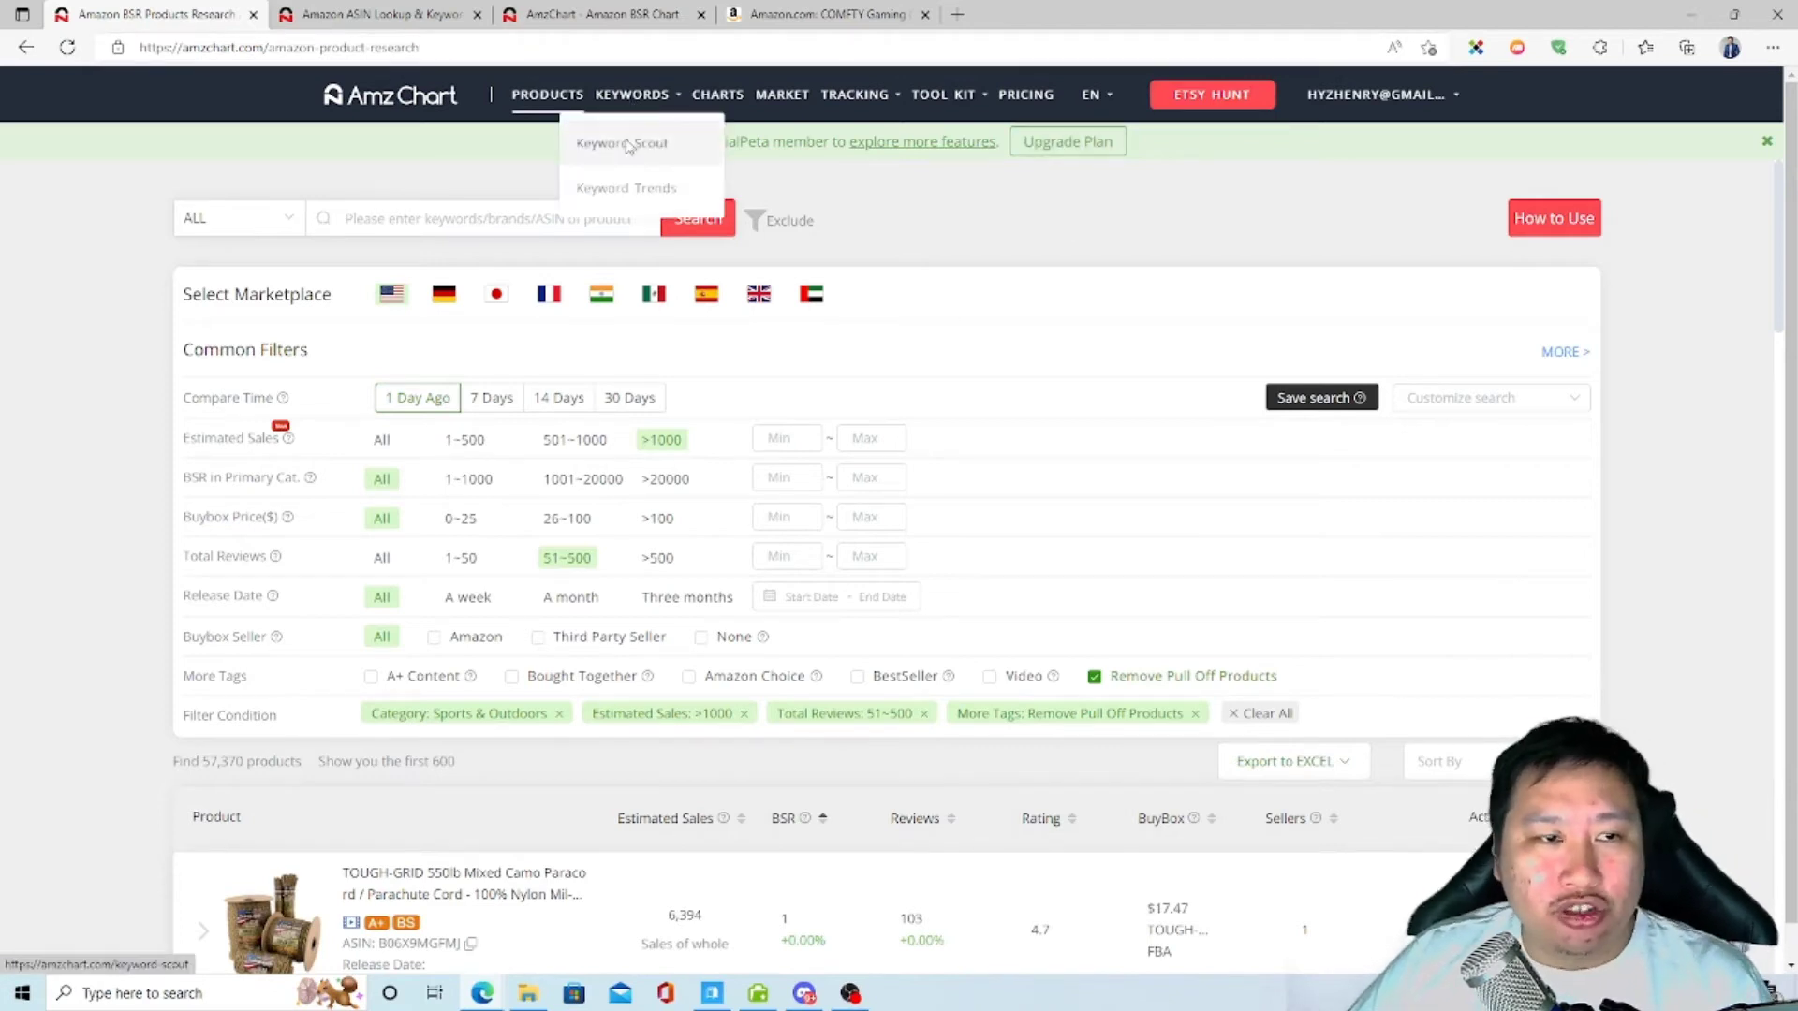
left_click(627, 141)
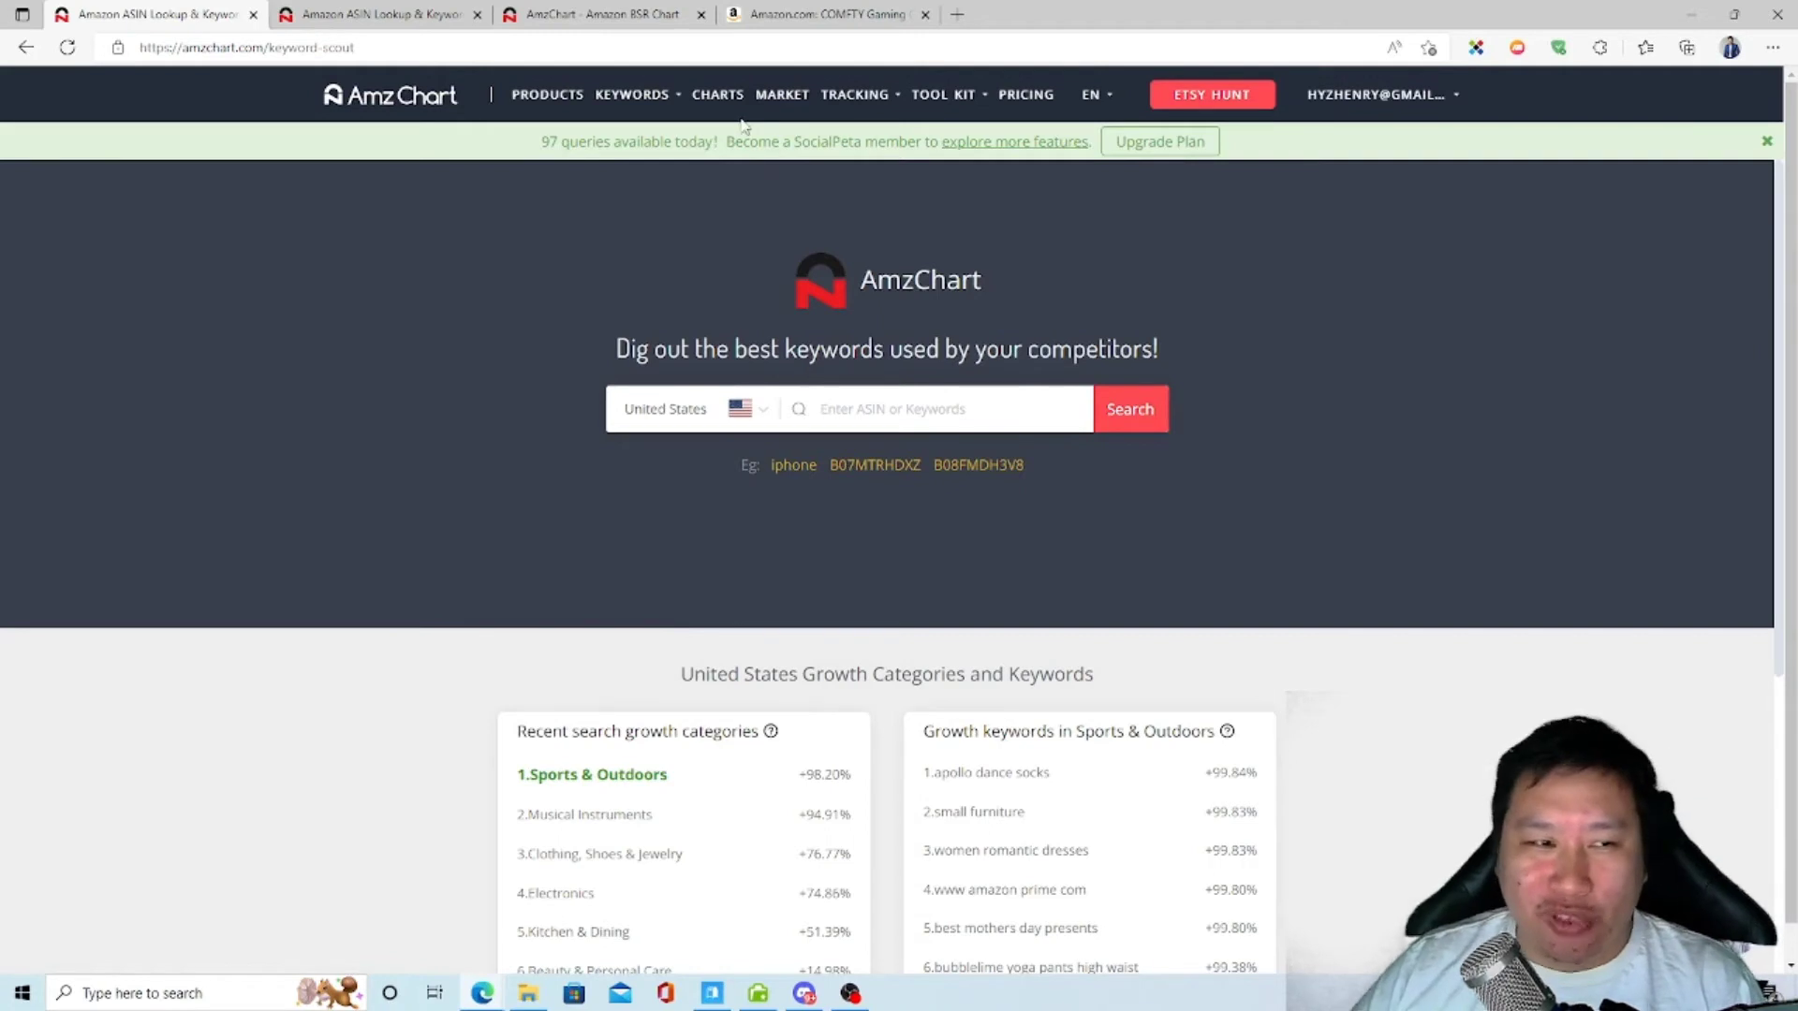
left_click(769, 12)
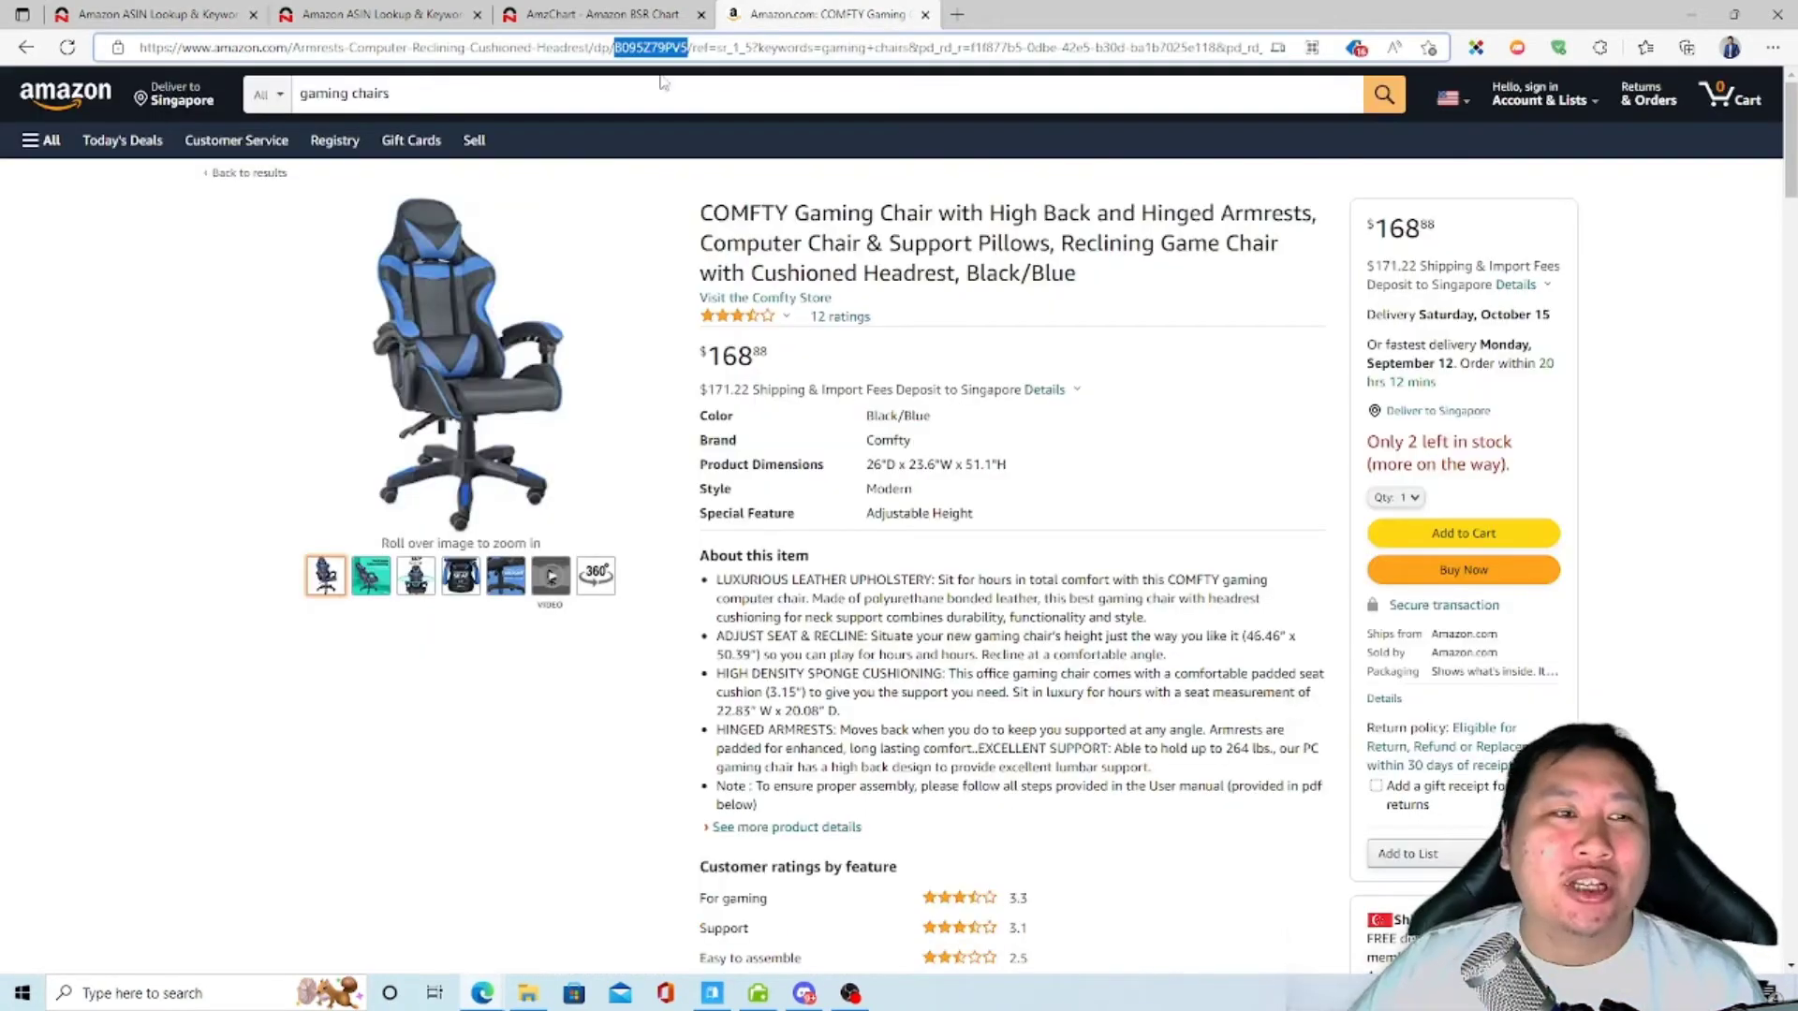
left_click(219, 11)
left_click(824, 14)
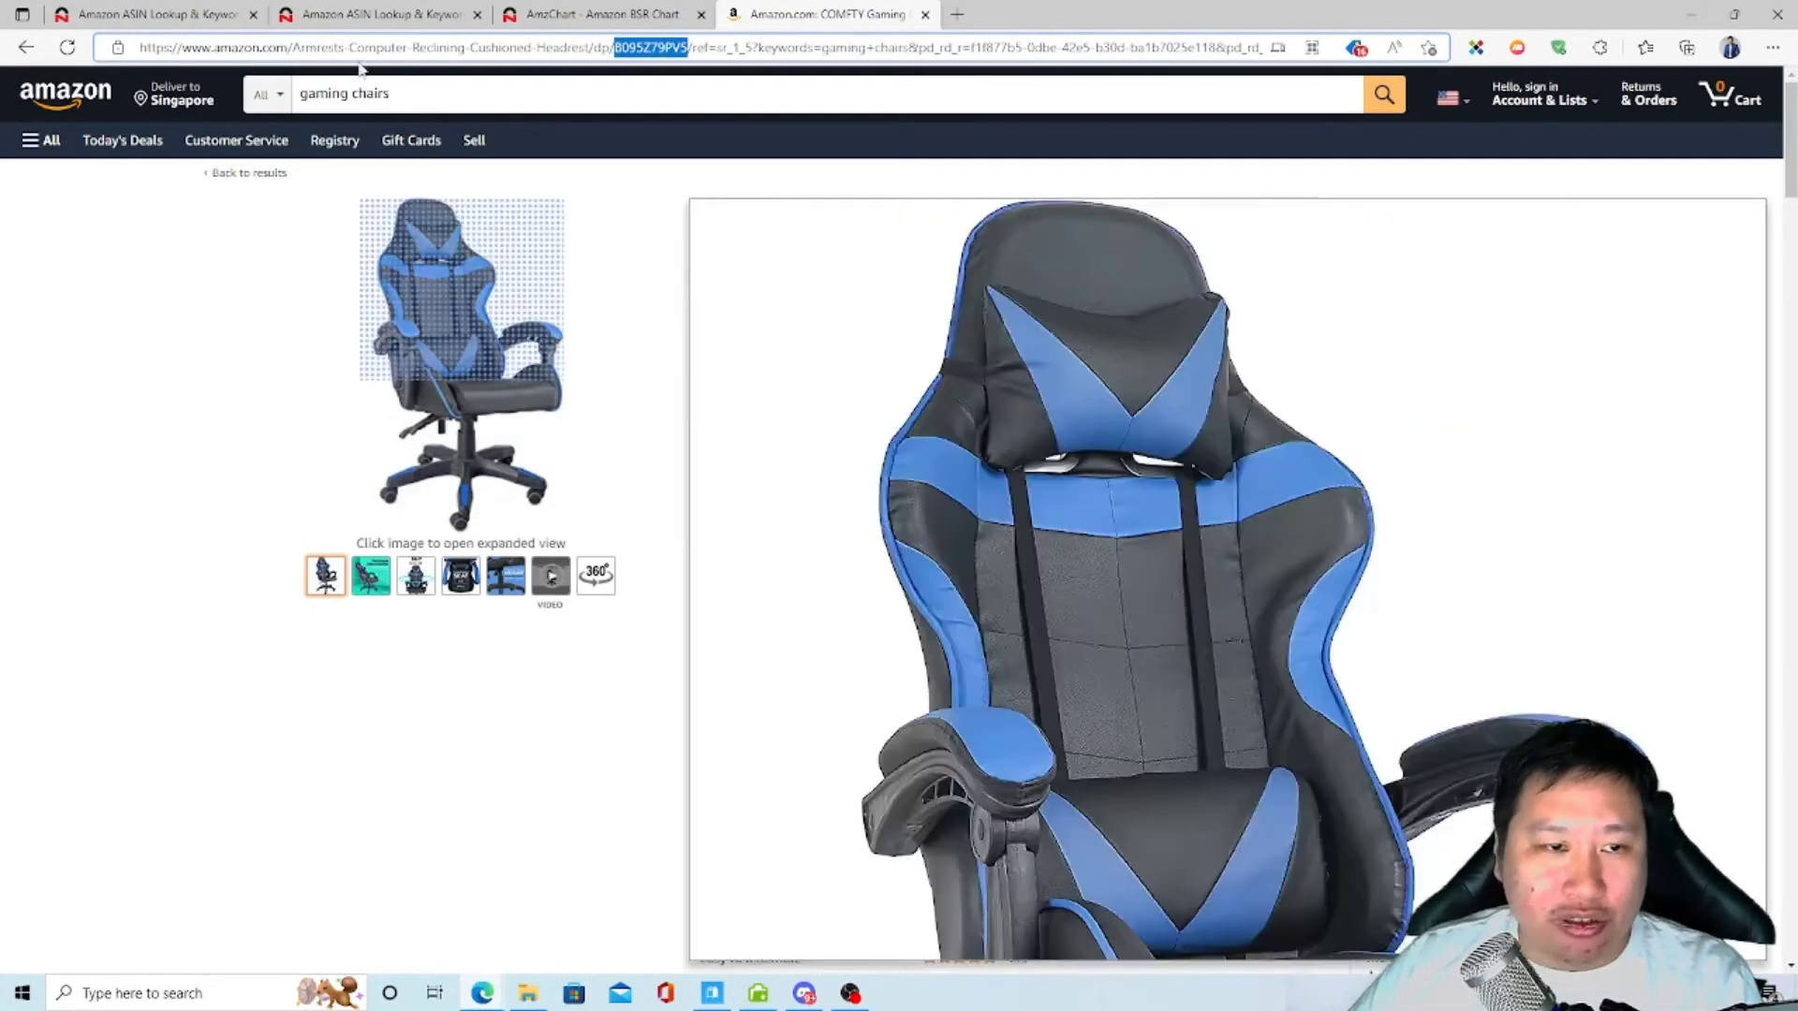
left_click(160, 14)
type("B095Z79PV5")
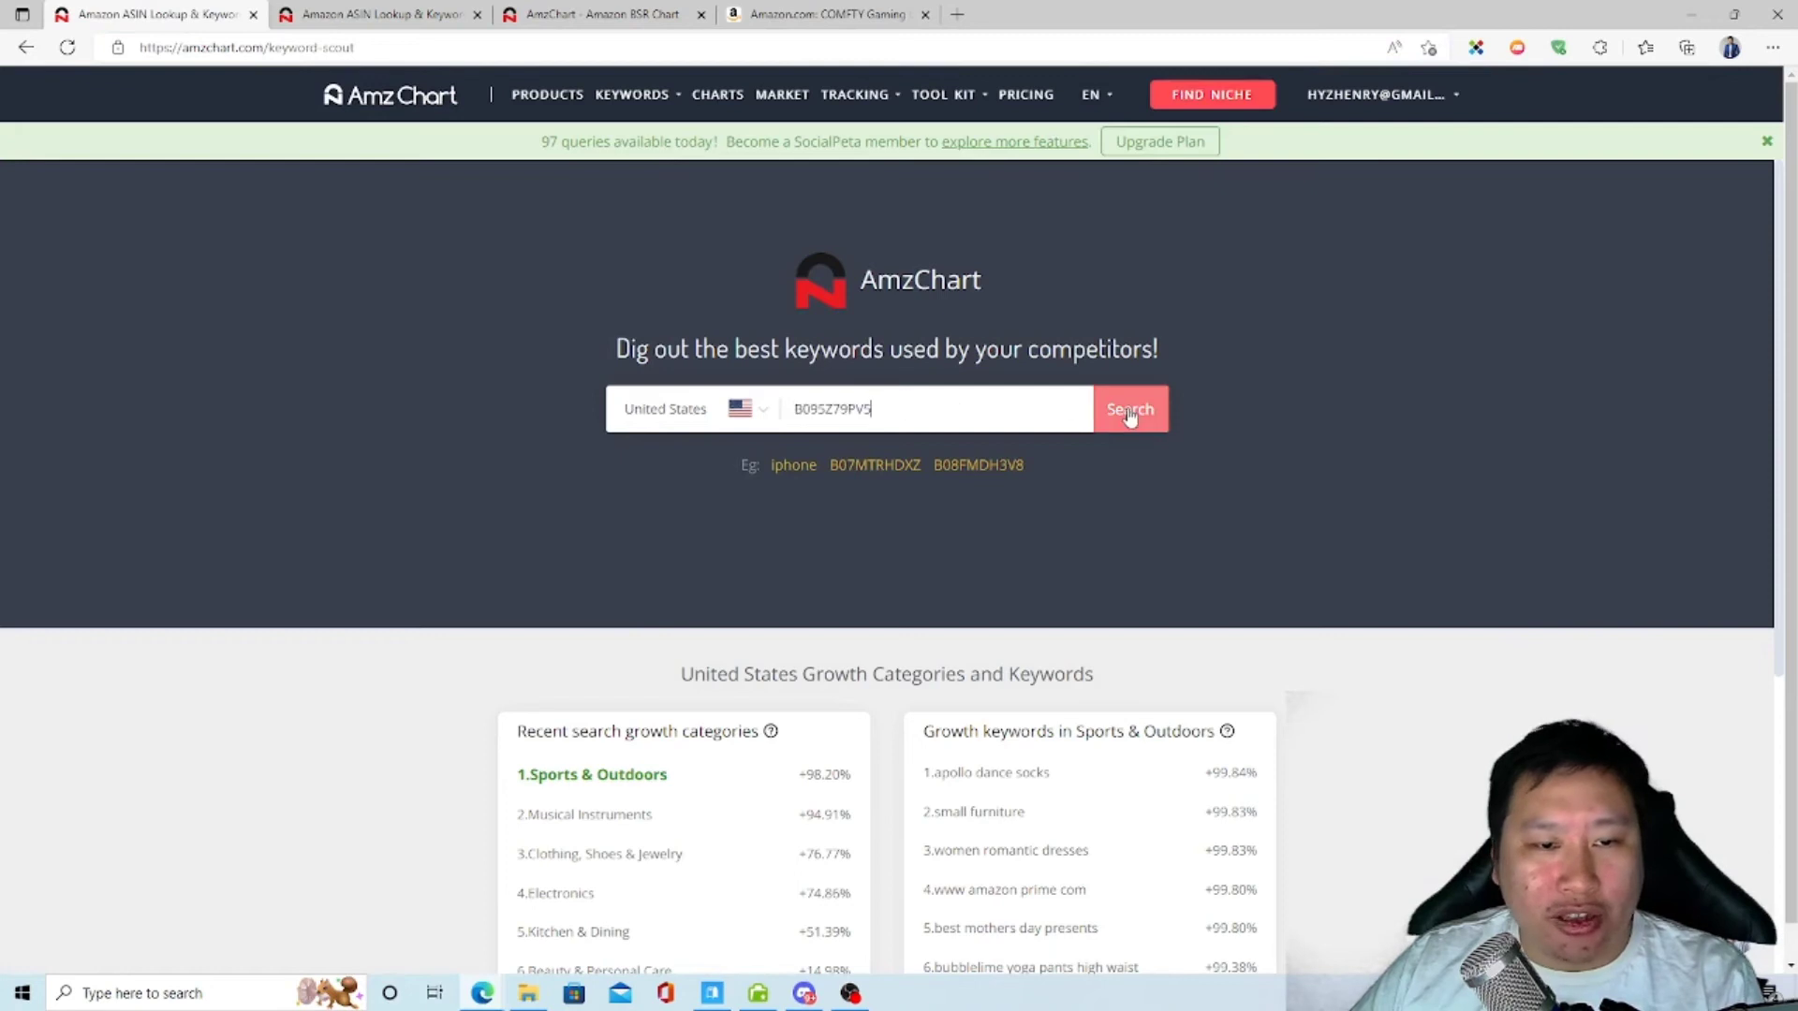
left_click(1136, 409)
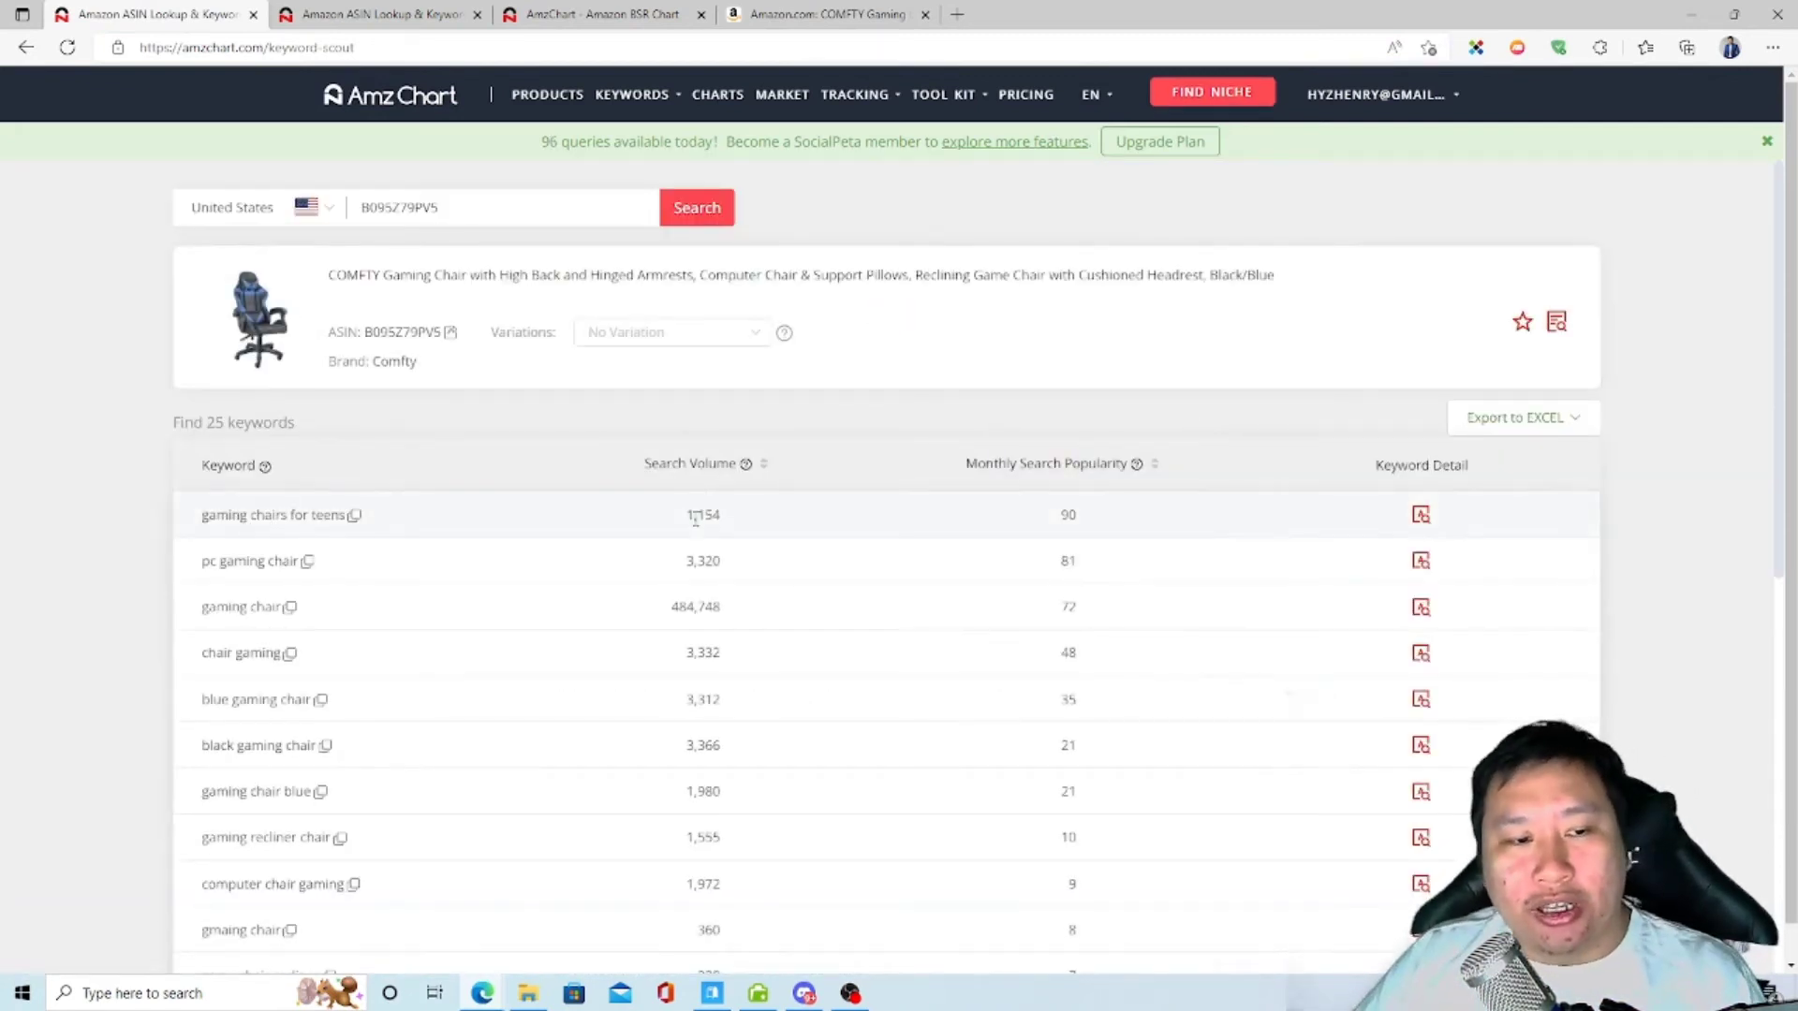
Step: Examine the search volume and monthly search popularity of the gaming chair's keywords, from "gaming chairs for teens" down to "game chairs"
left_click_drag(682, 515, 763, 527)
left_click(763, 527)
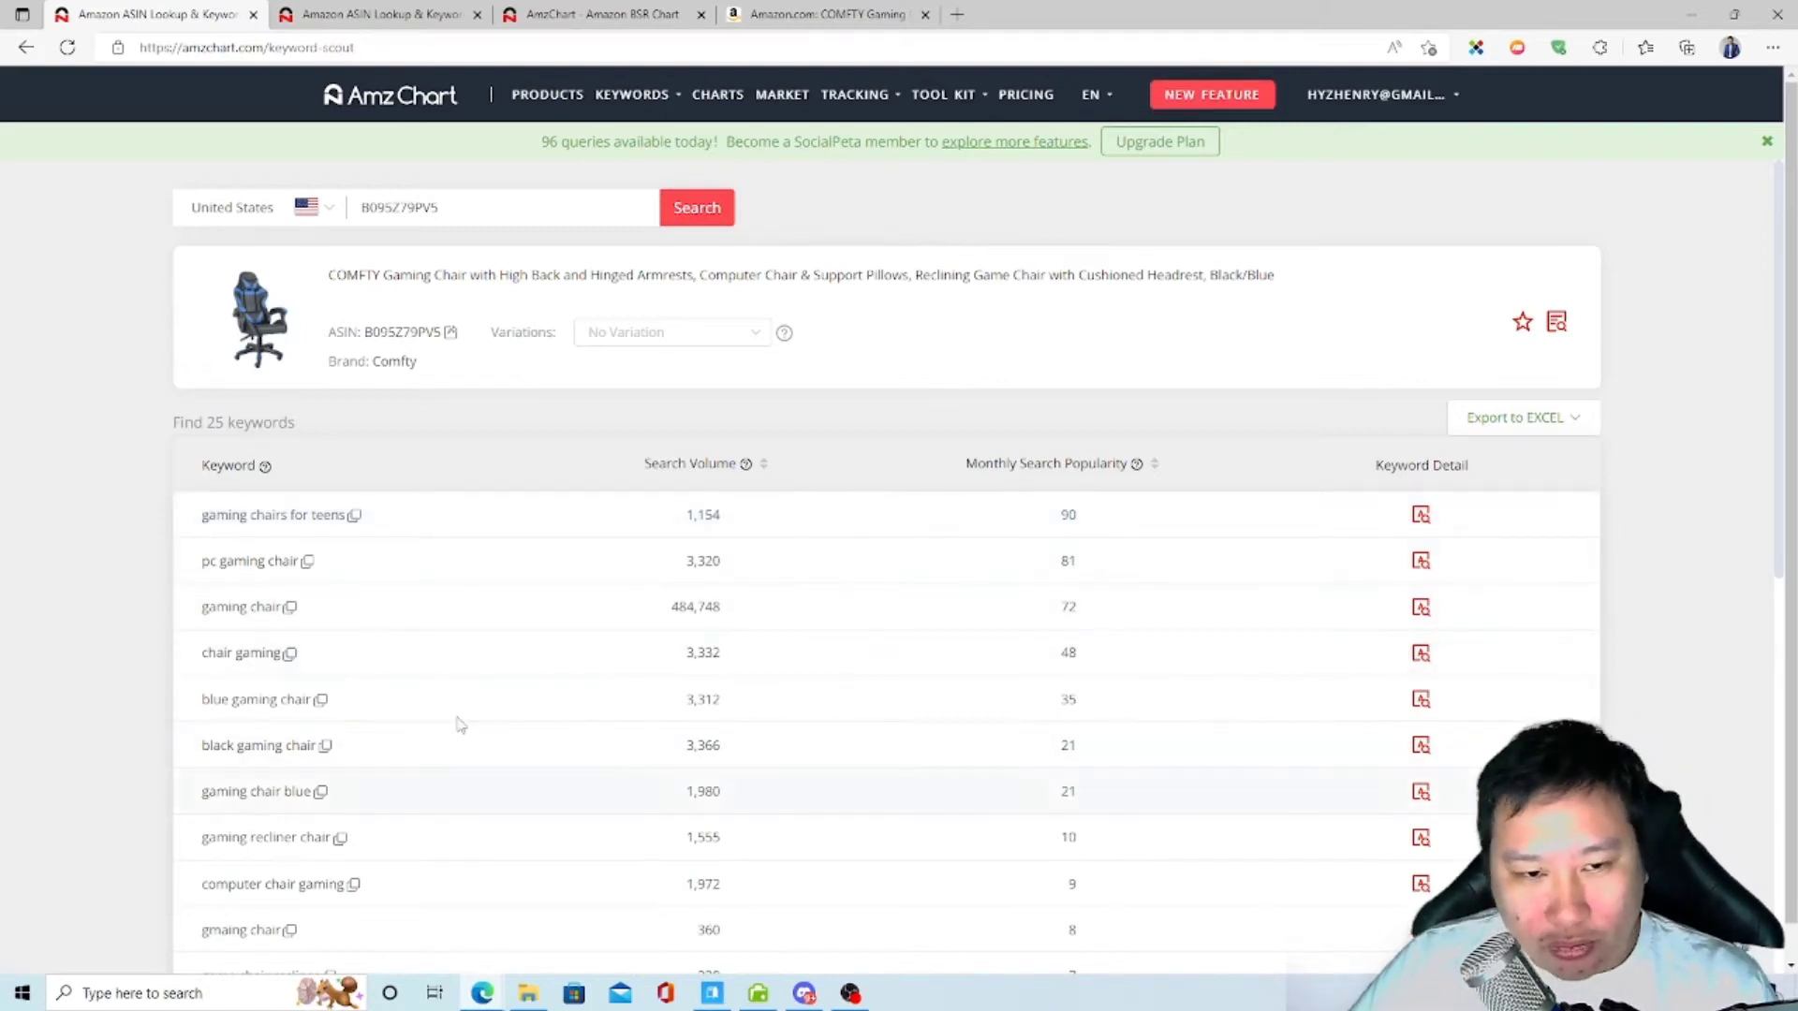
scroll(623, 763, "down", 10)
scroll(630, 763, "up", 10)
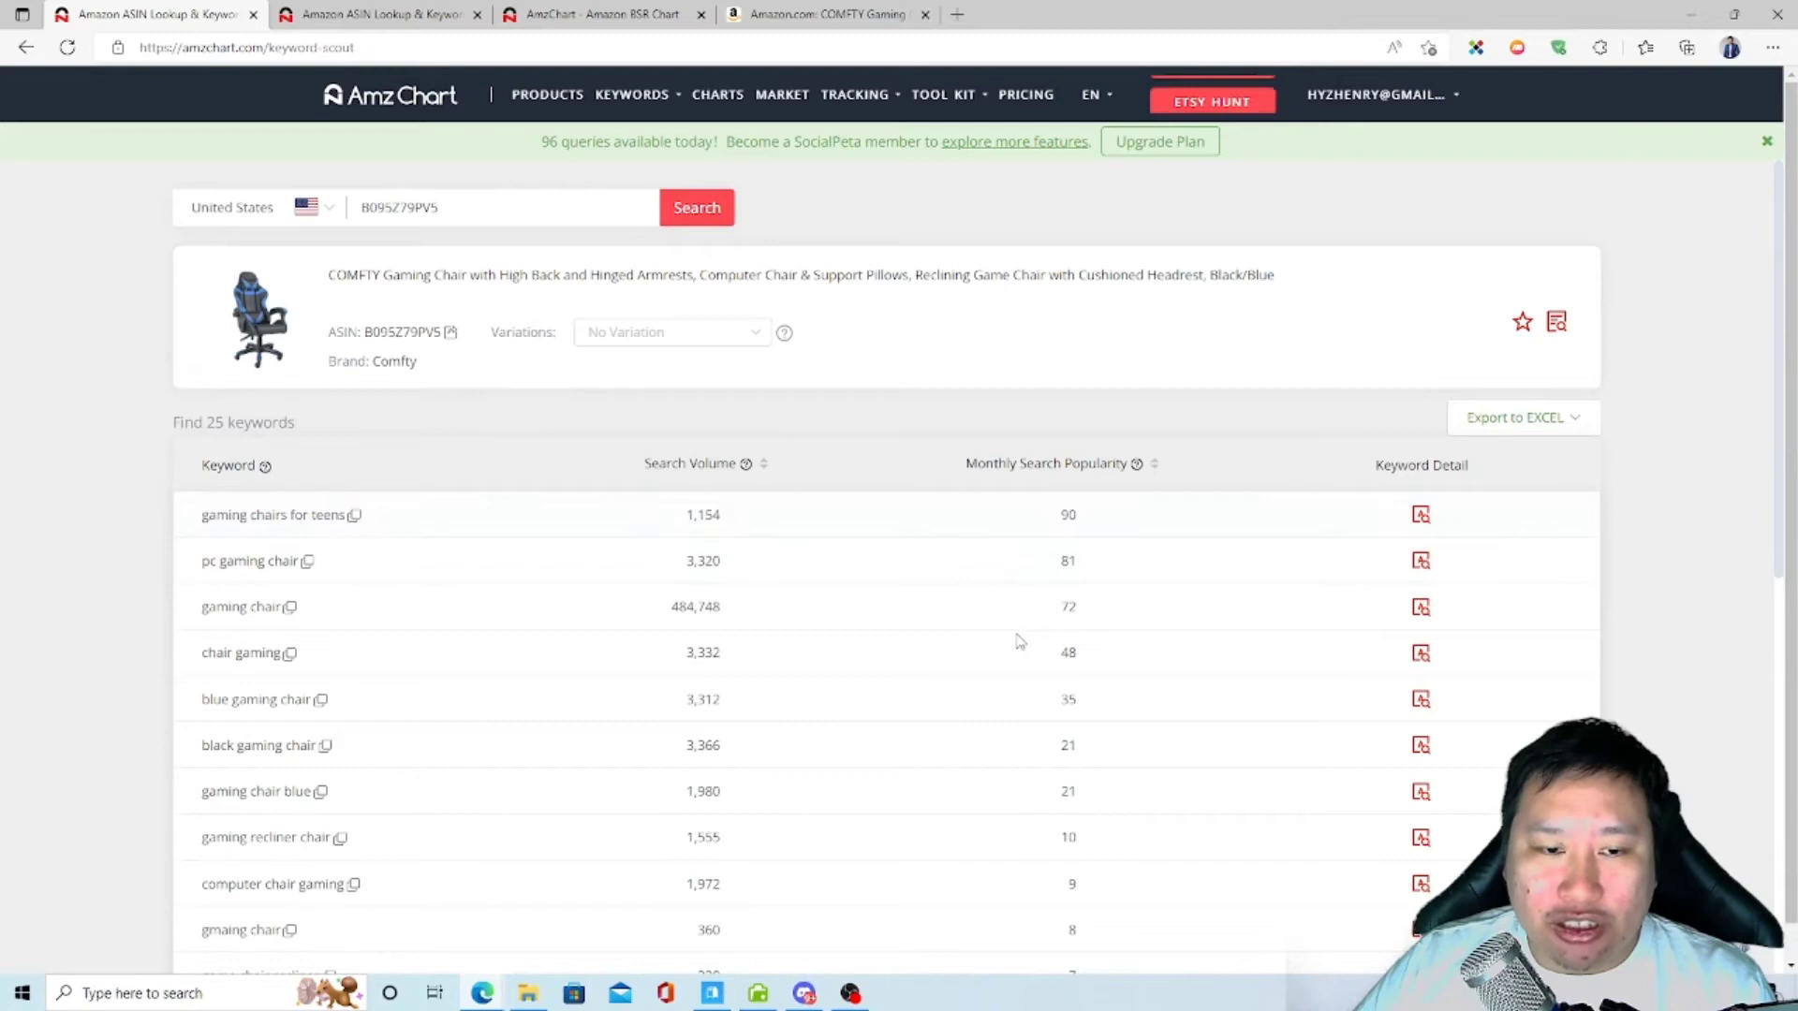
scroll(1016, 642, "down", 8)
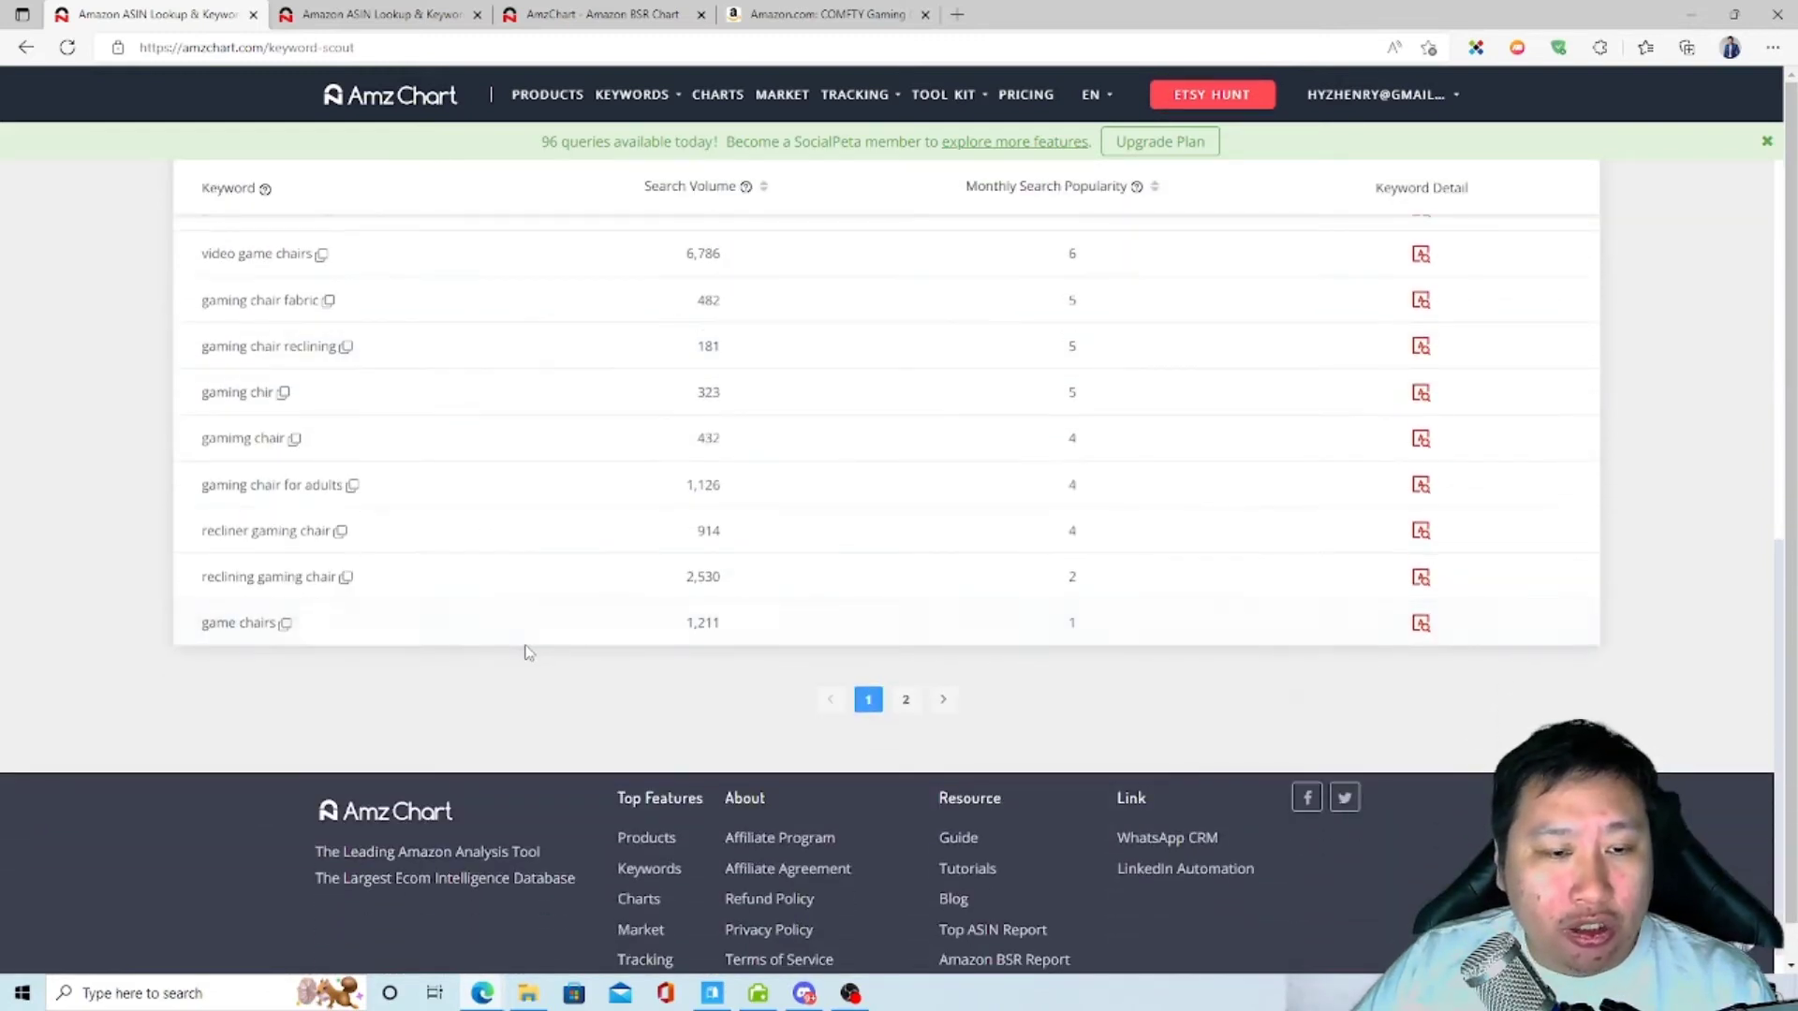
scroll(522, 646, "up", 5)
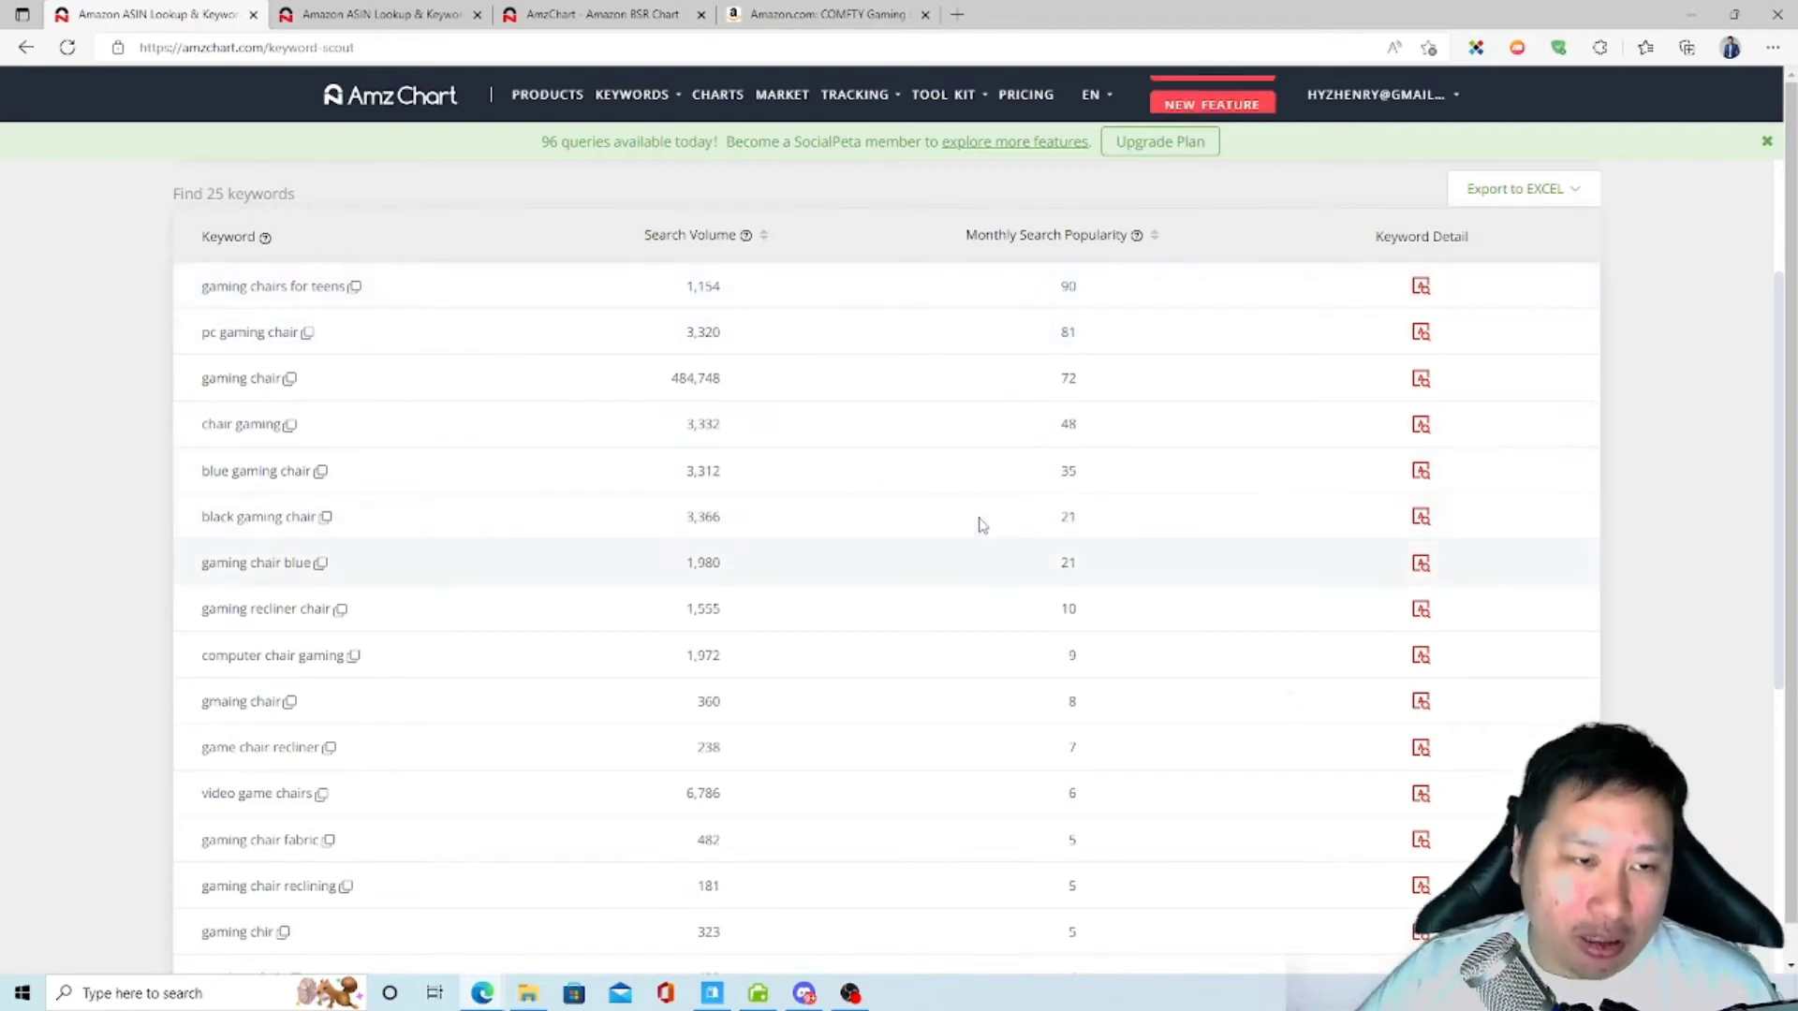
scroll(834, 520, "down", 5)
scroll(833, 521, "down", 2)
scroll(834, 706, "up", 3)
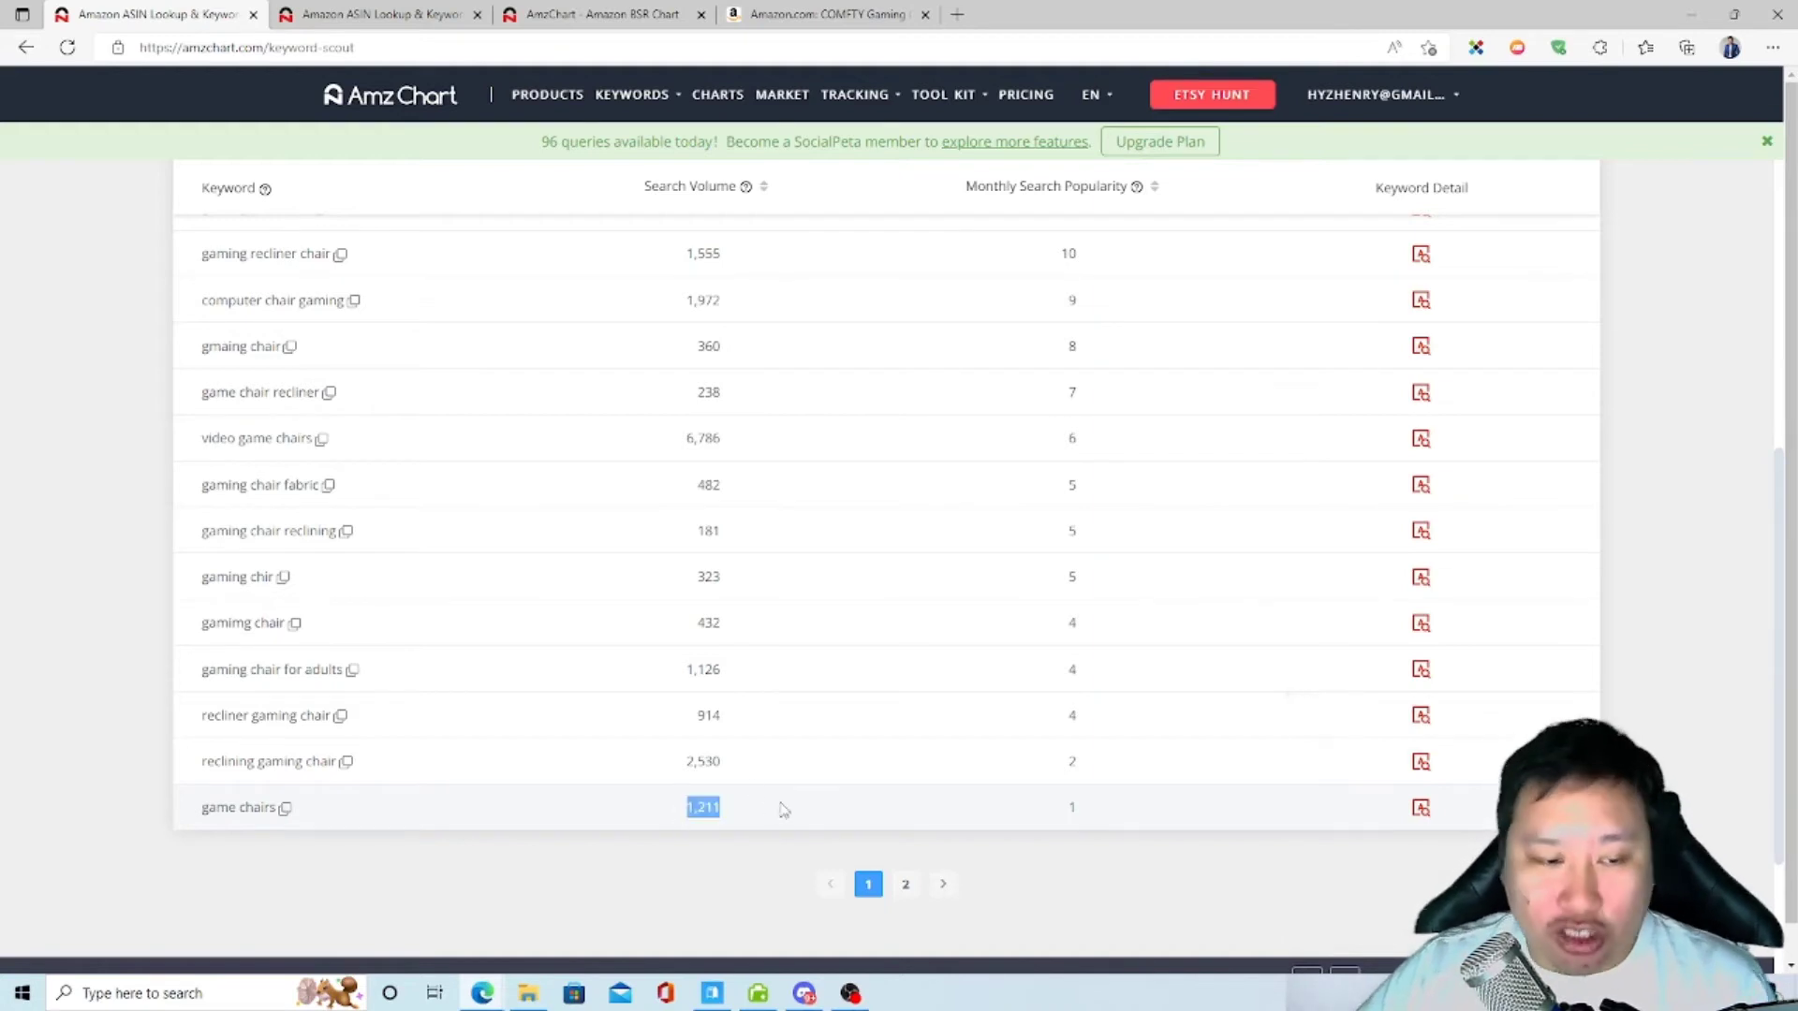
Step: Open the keyword details for "game chairs" and look through the related keywords
left_click(1421, 807)
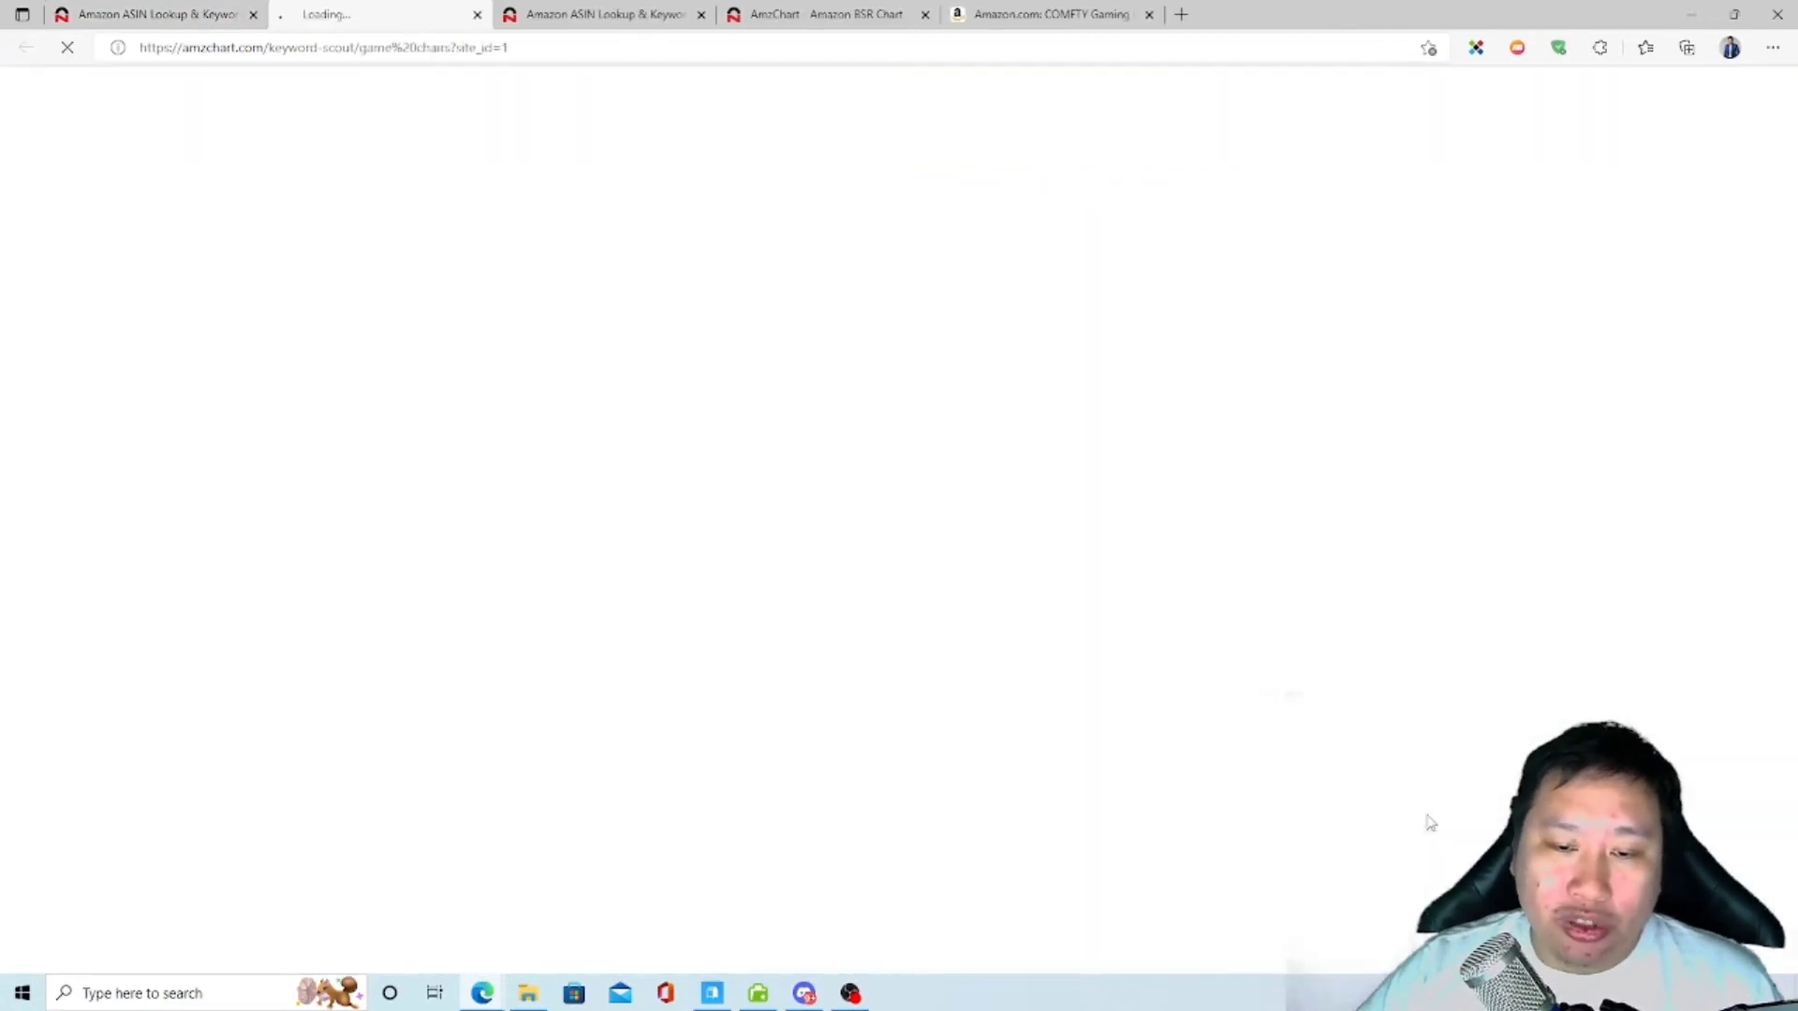
key("ctrl+shift+Tab")
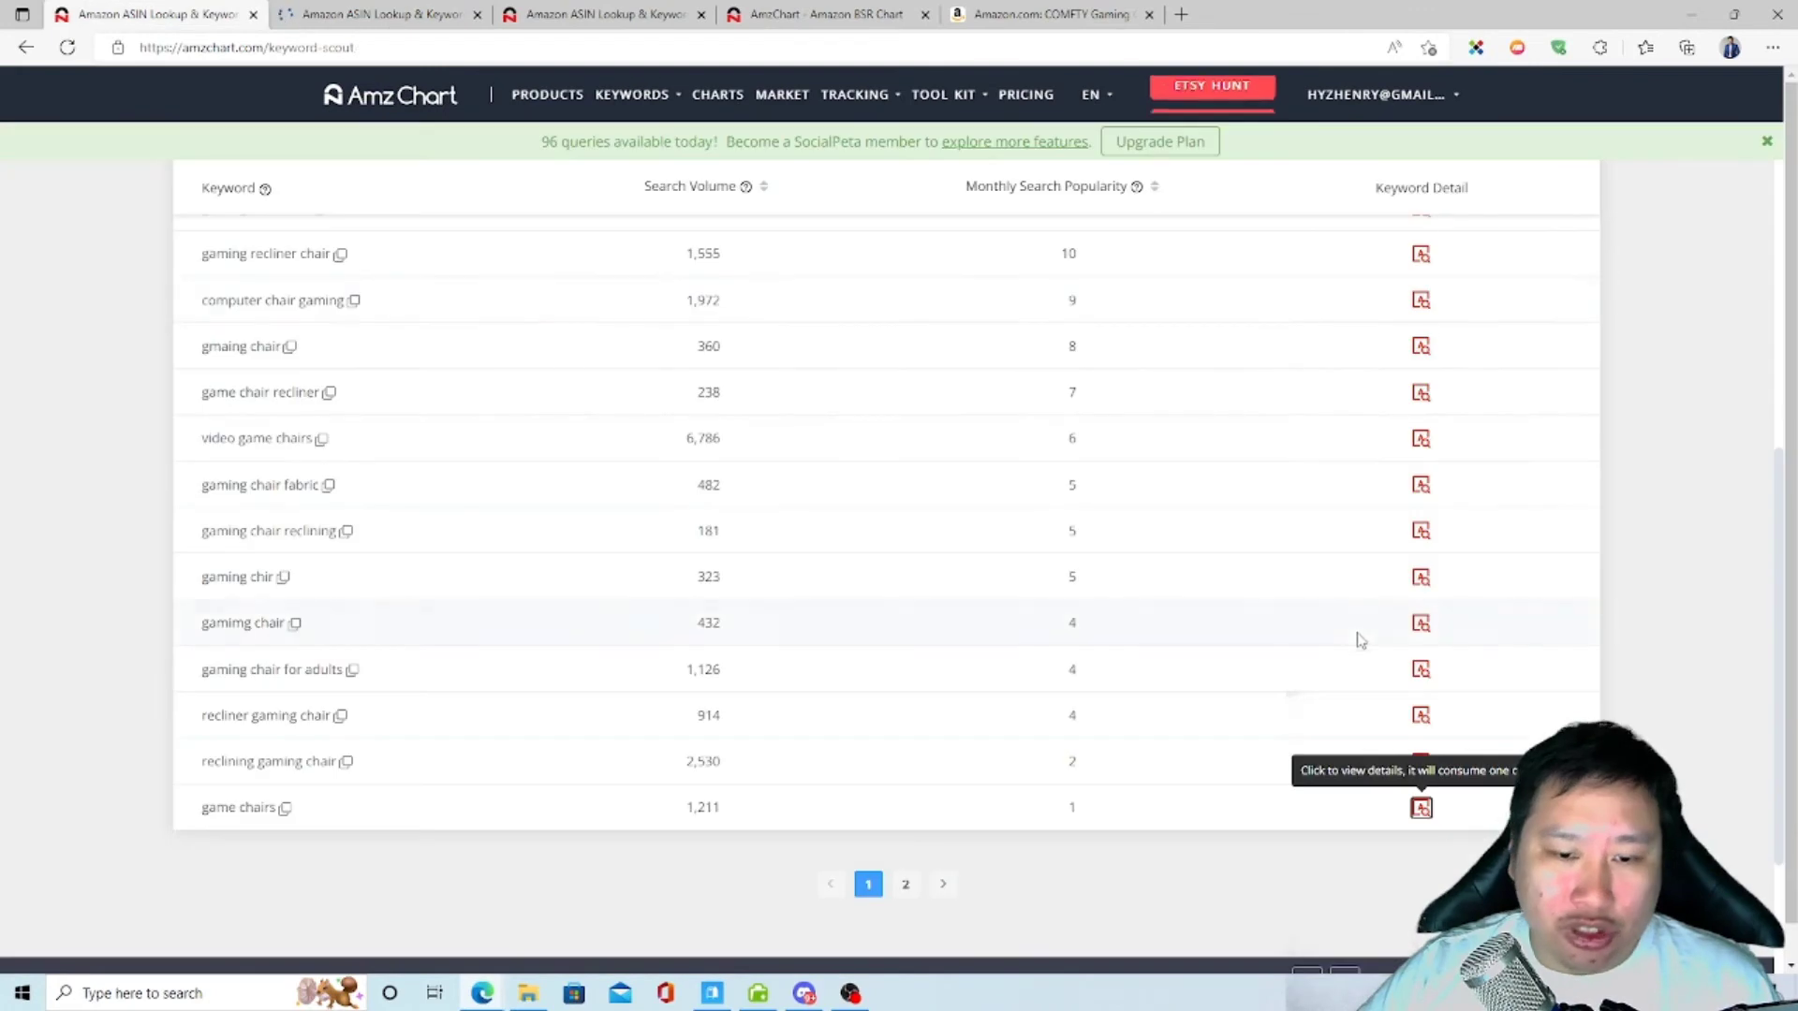
key("ctrl+Tab")
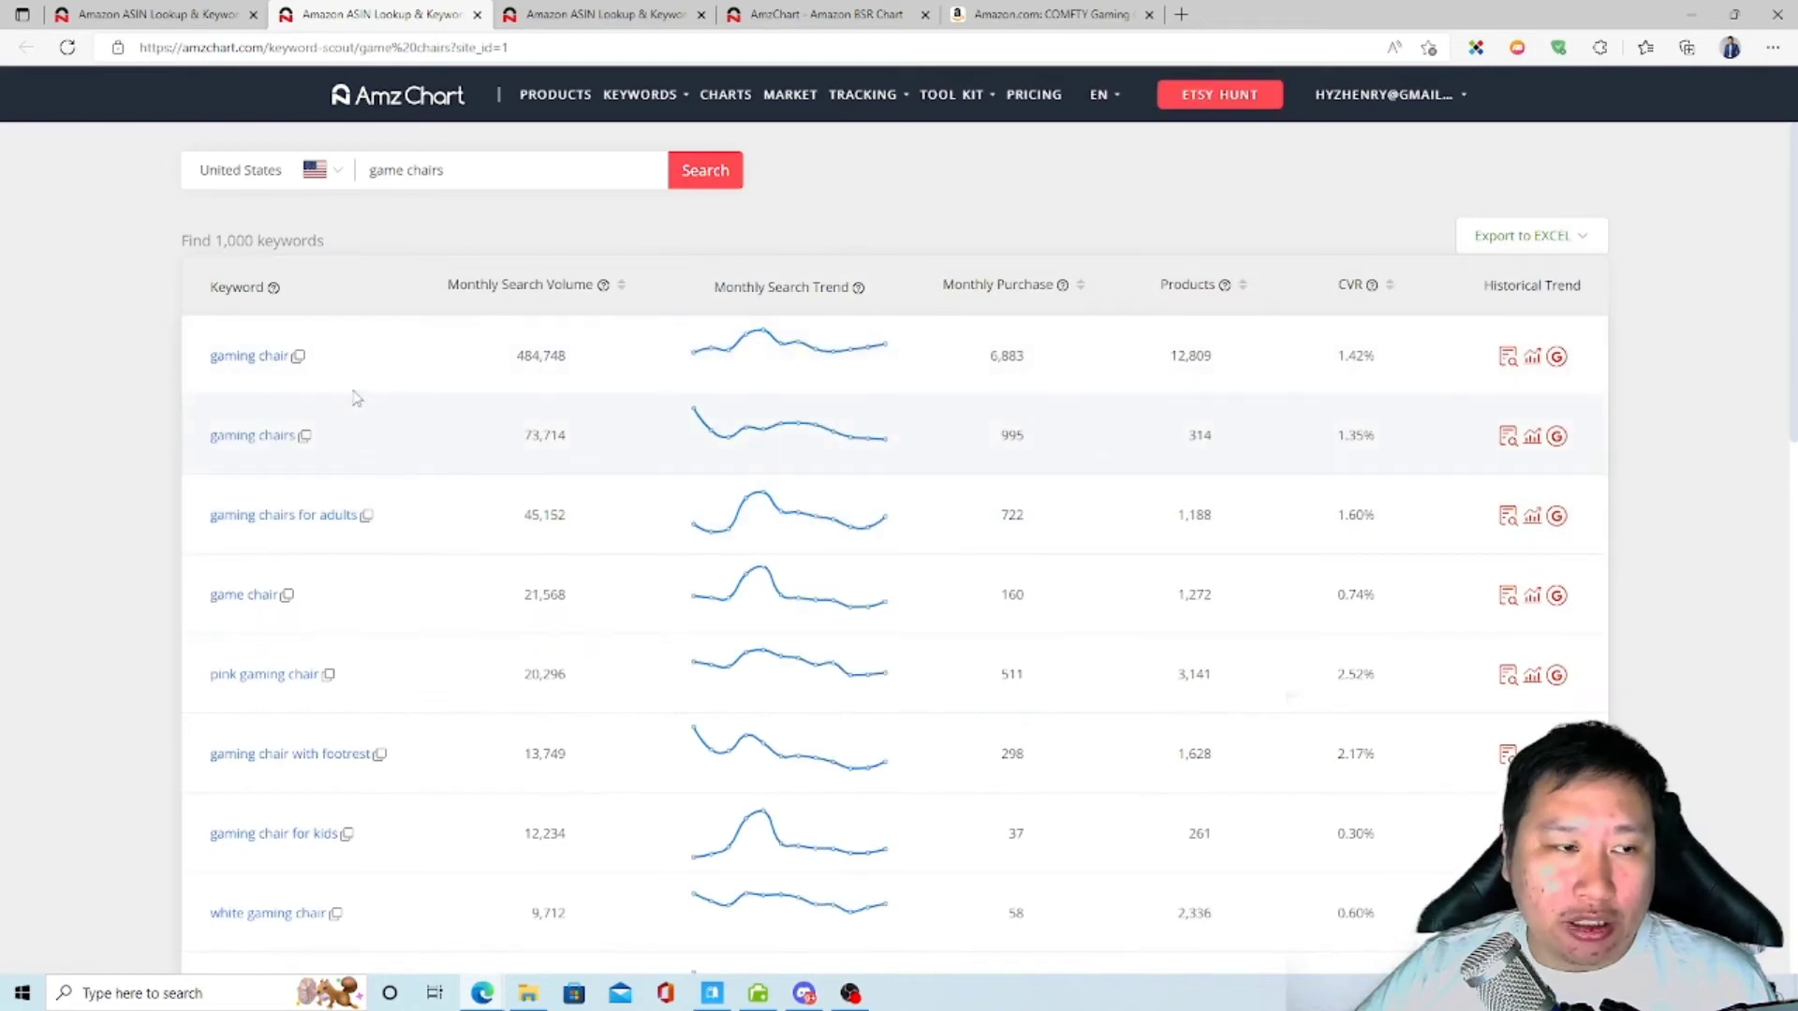
scroll(654, 474, "down", 8)
scroll(562, 440, "up", 8)
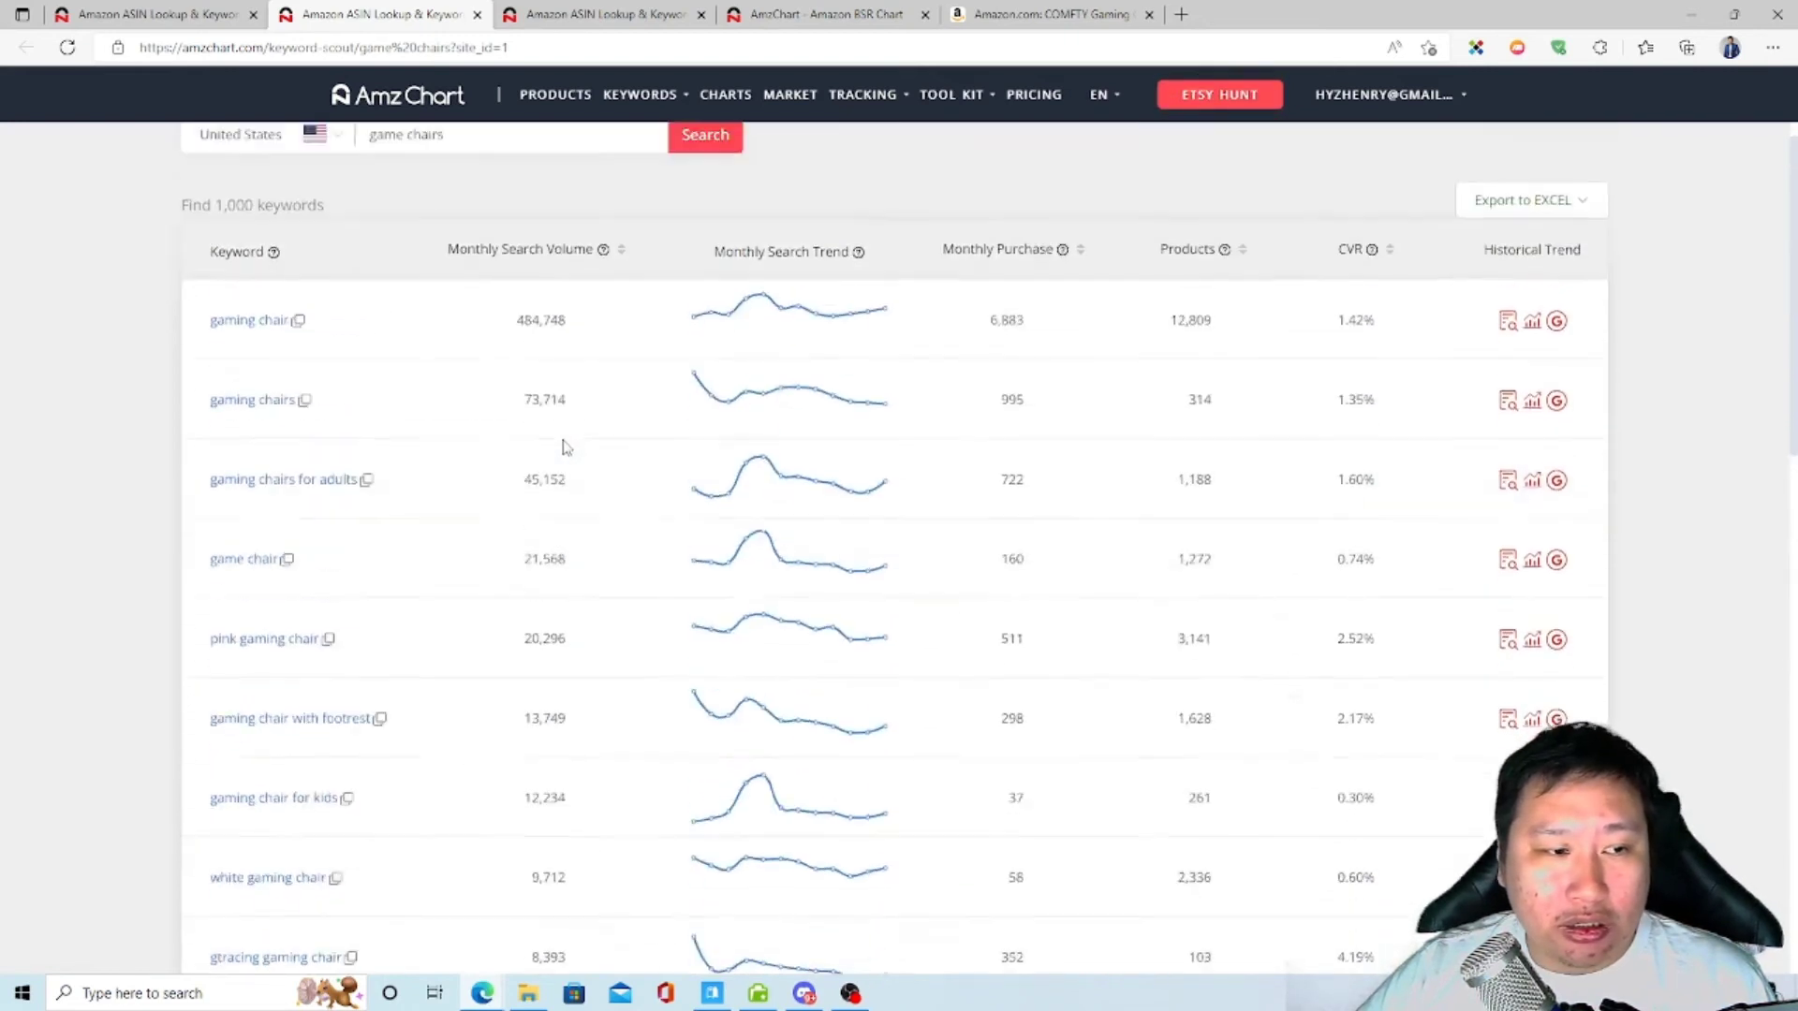
Step: Compare the ASIN's keyword list with the "game chairs" details, checking the search trend, monthly purchases and CVR of "game chair"
left_click(149, 14)
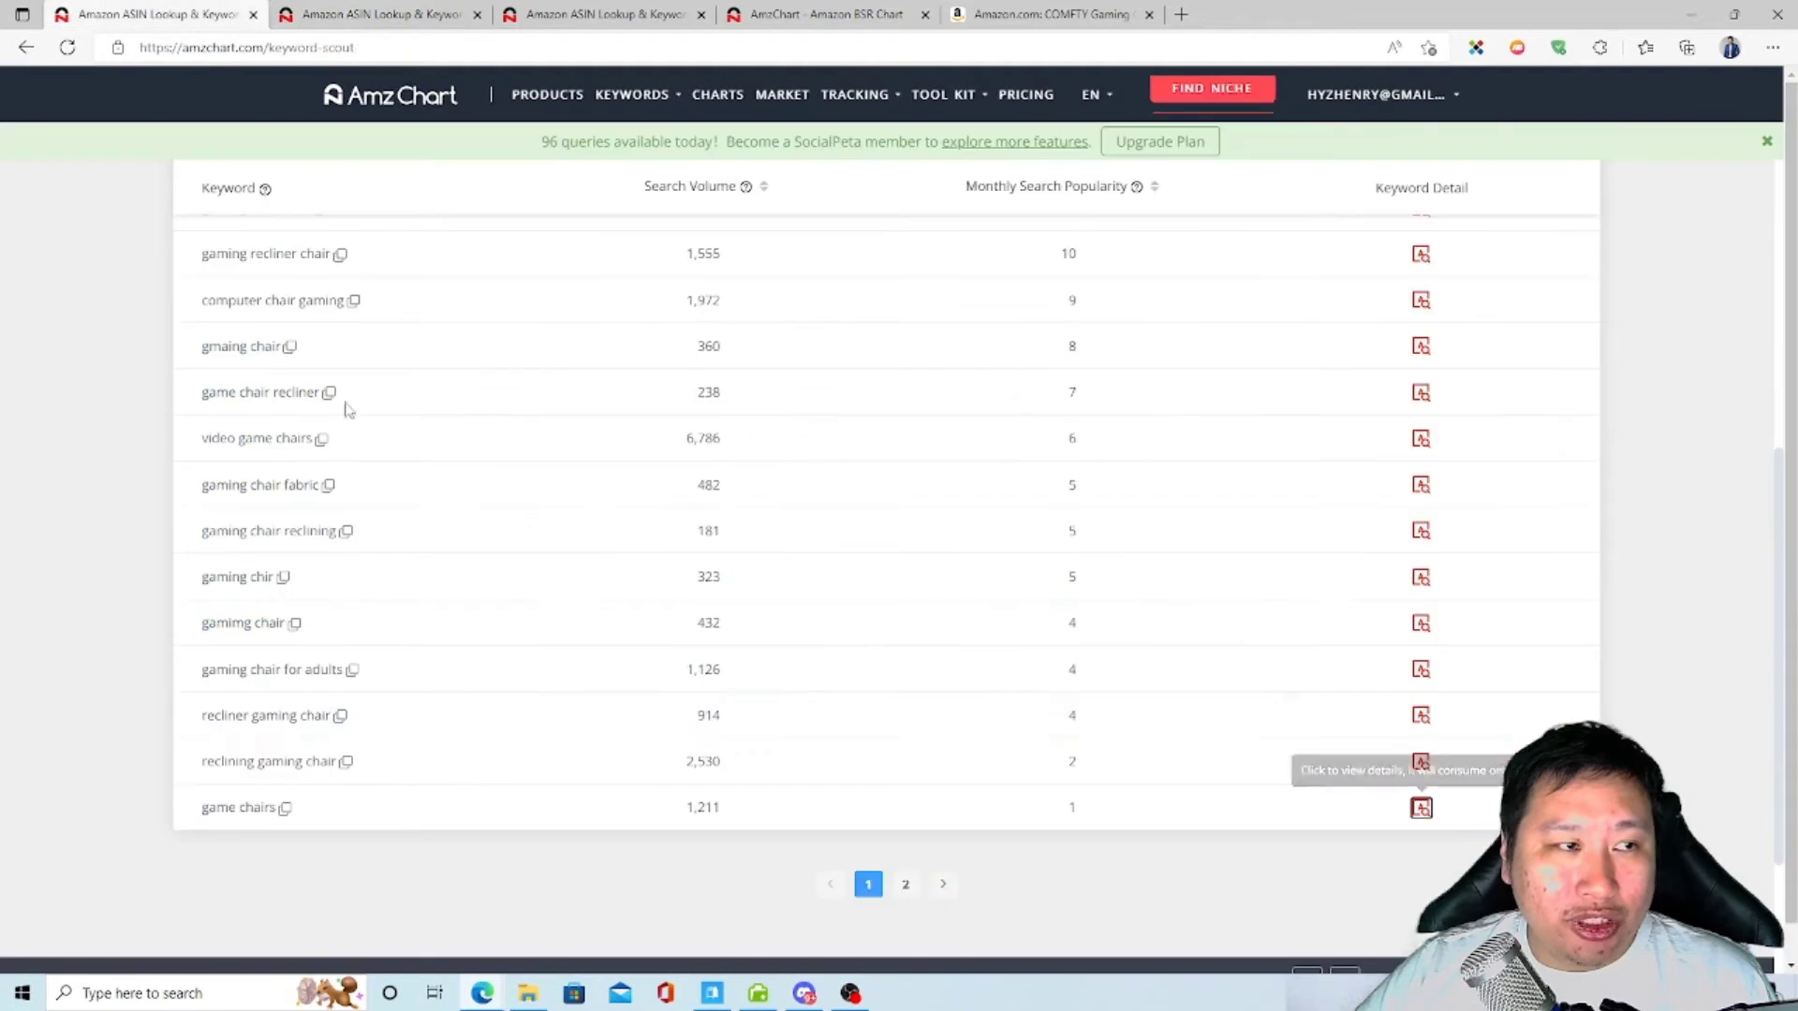
left_click(372, 13)
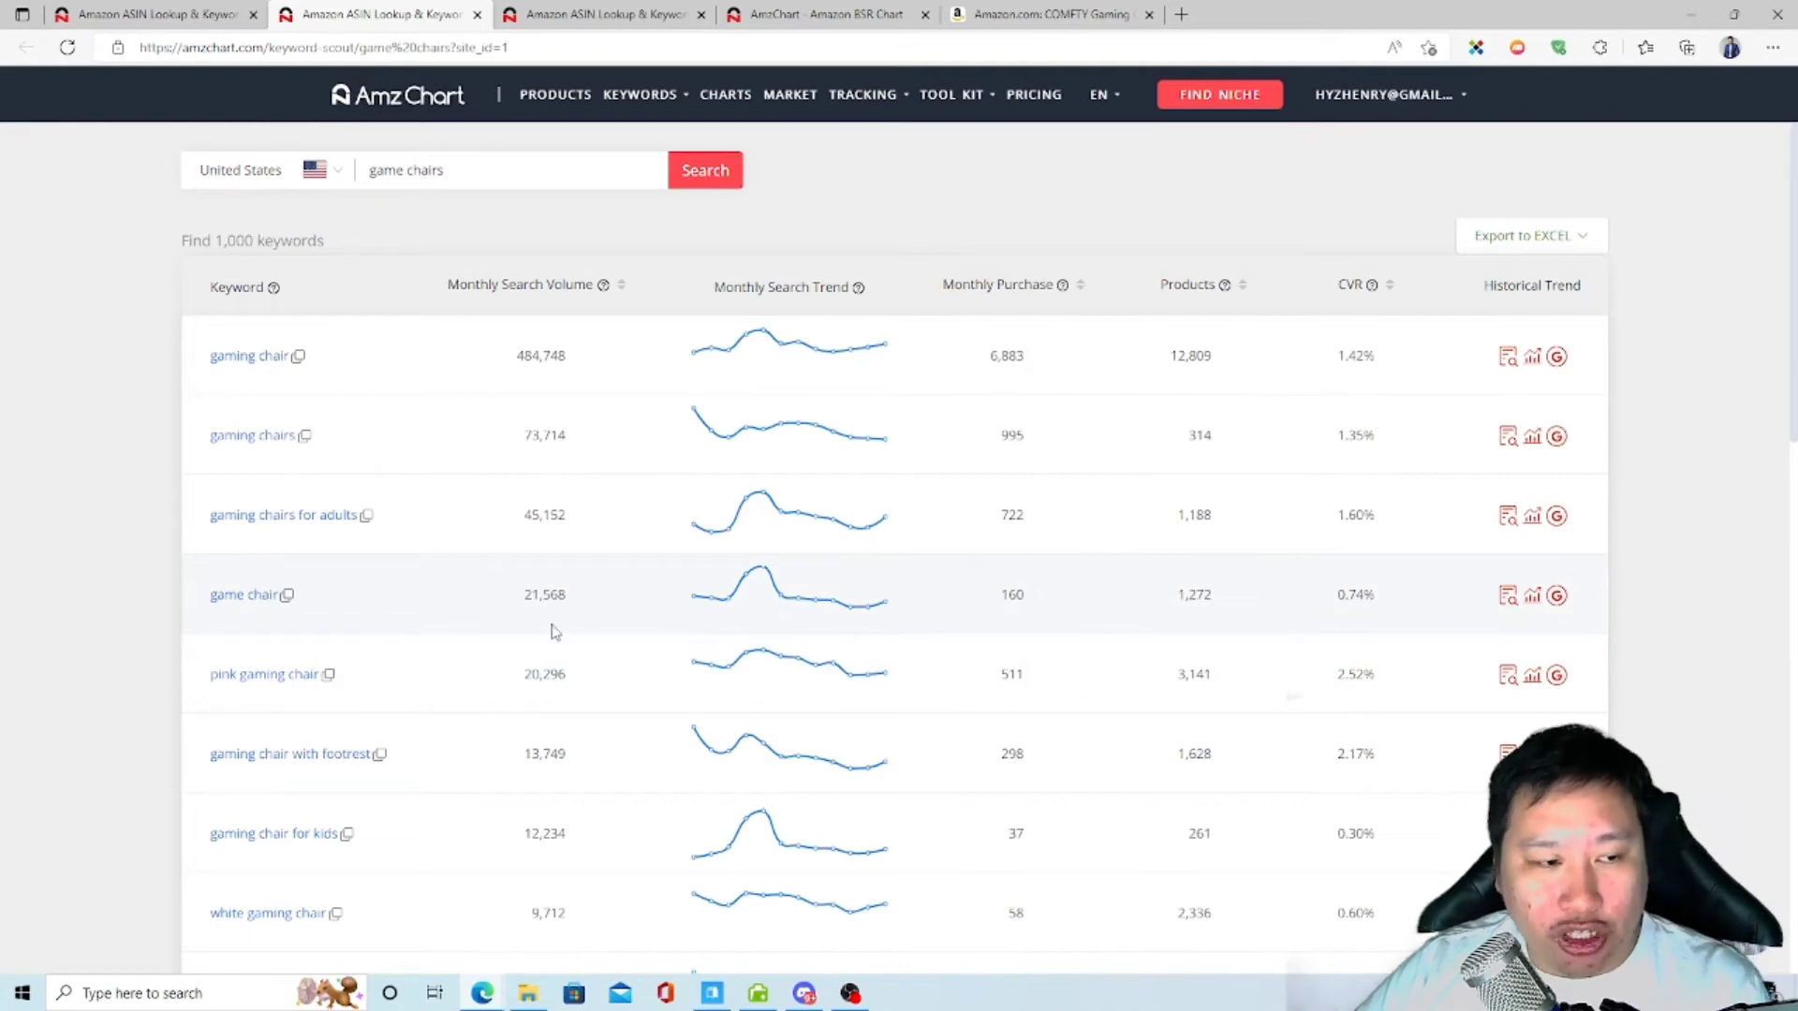
mouse_move(746, 585)
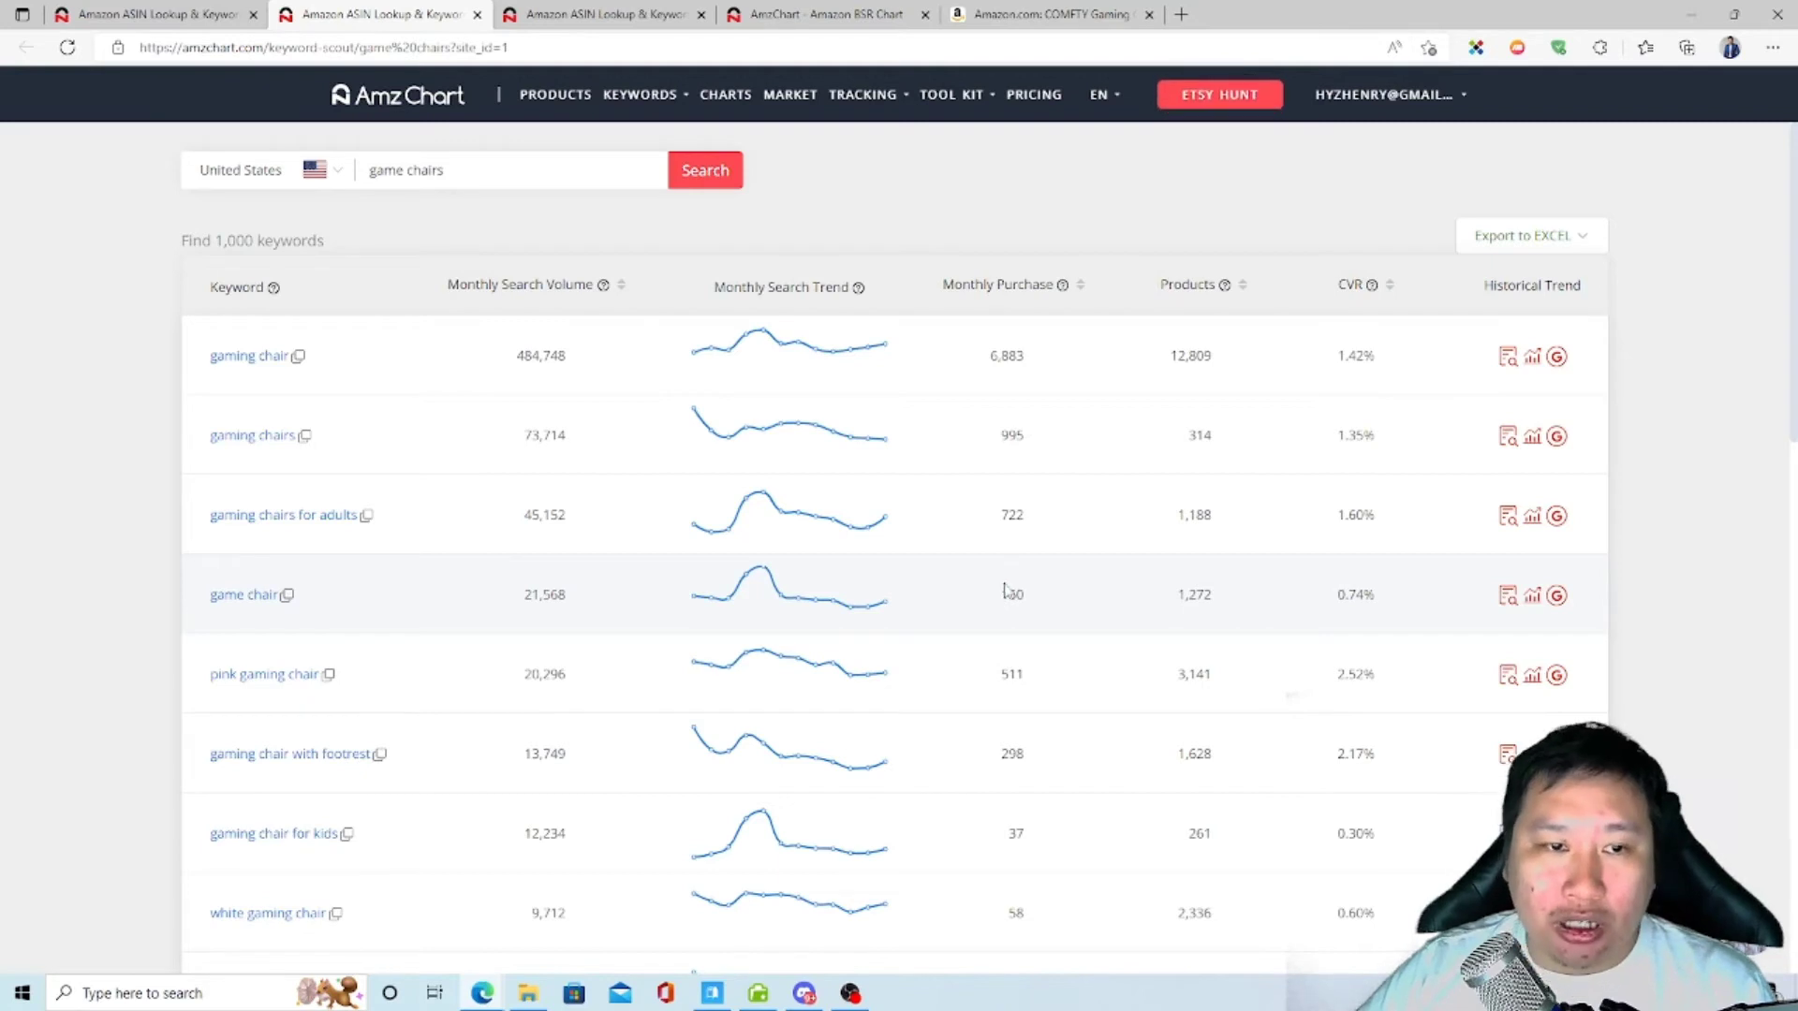
mouse_move(1063, 288)
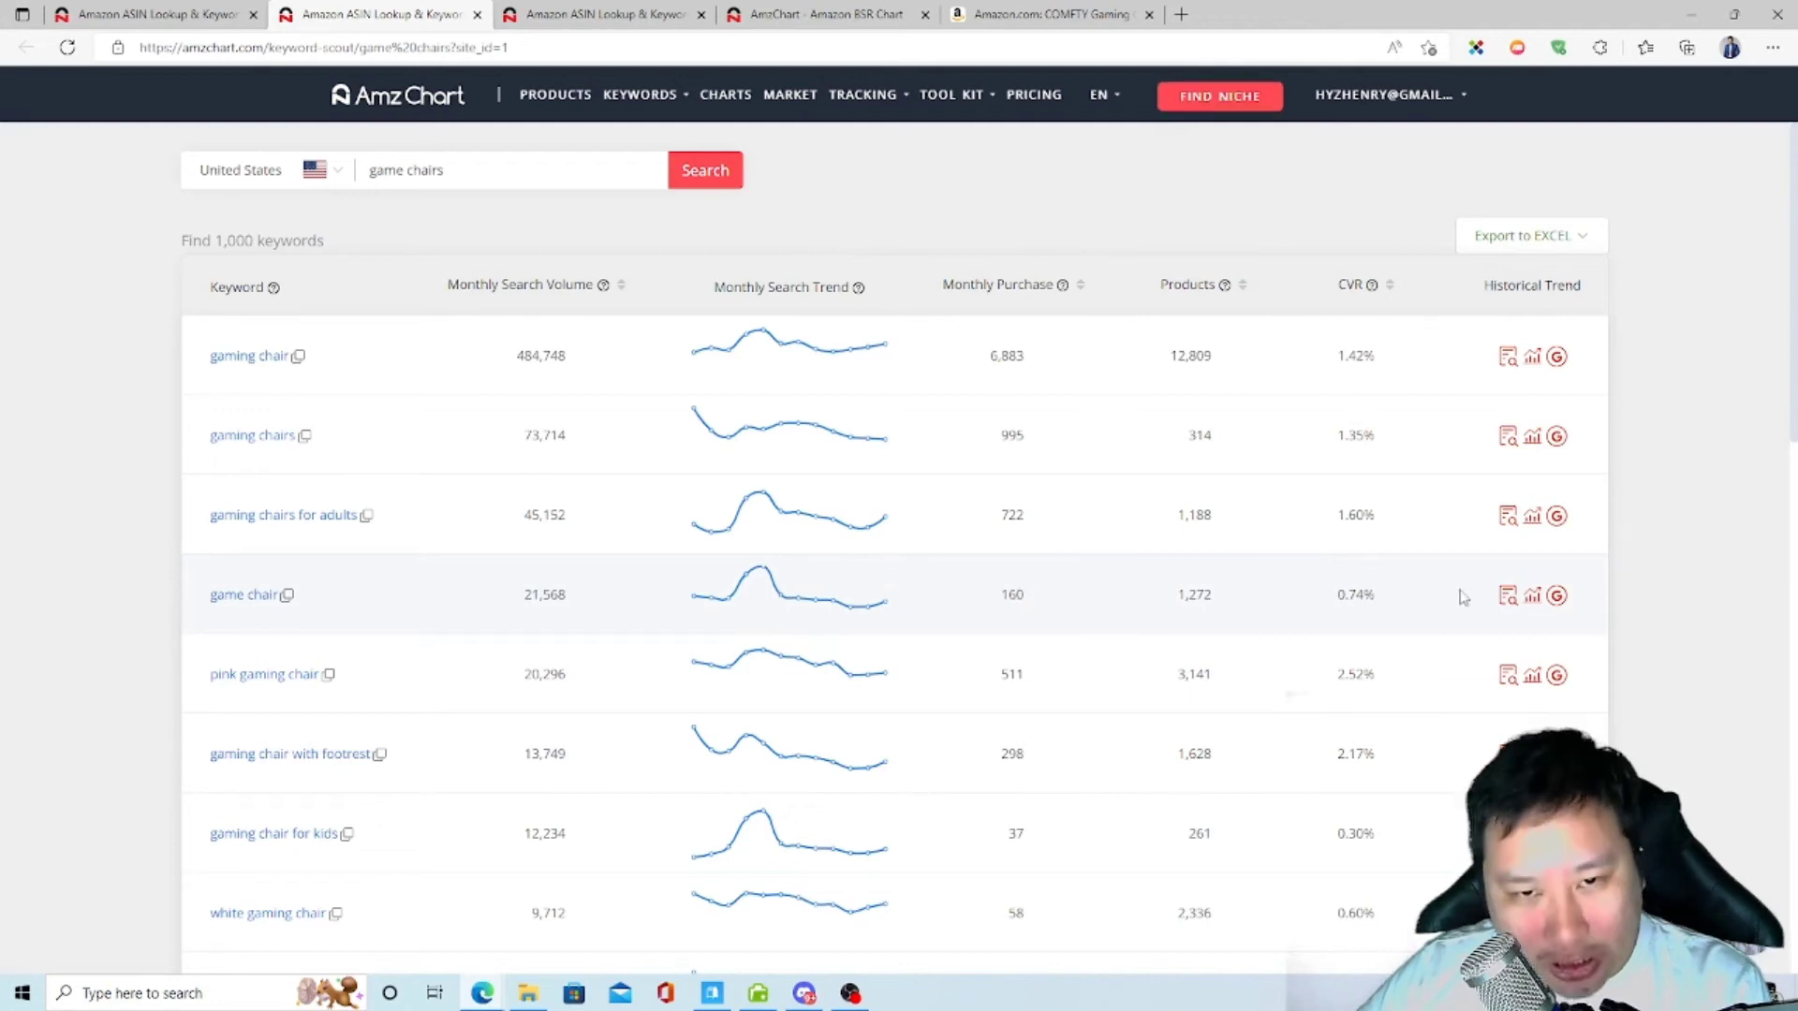
double_click(1349, 596)
left_click(1348, 595)
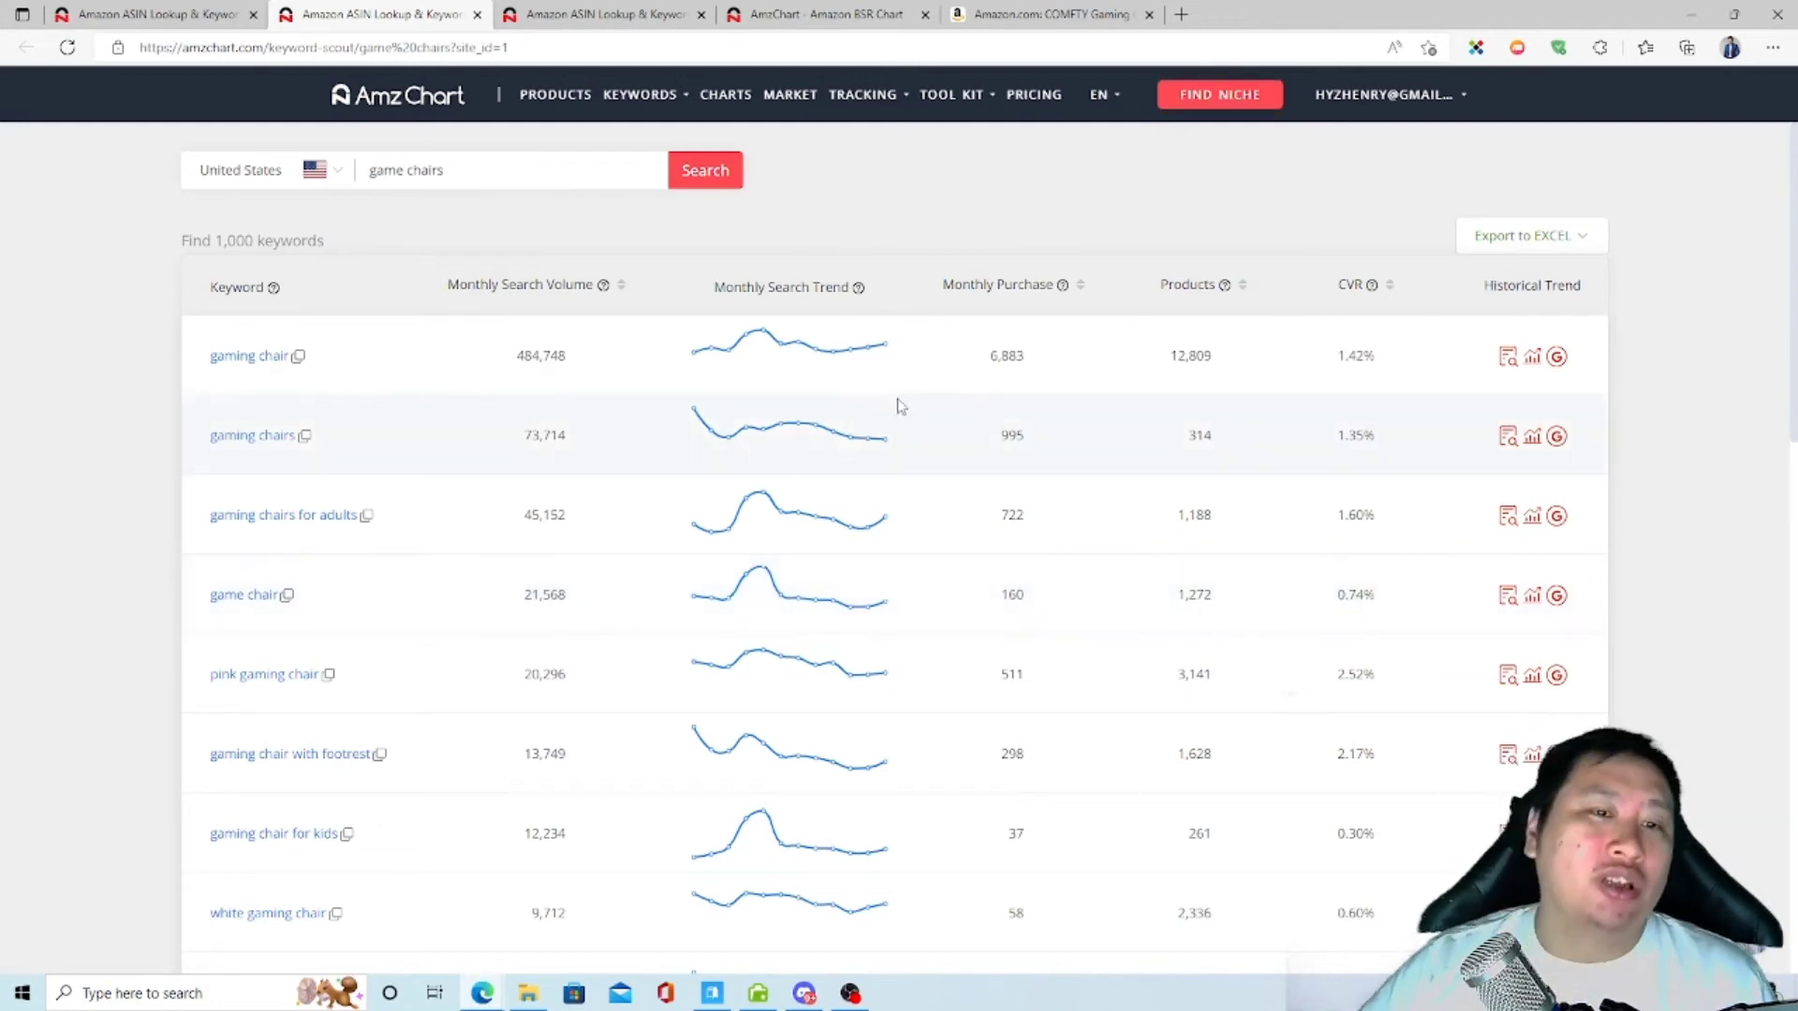
Step: Open Keyword Trends and check which marketplaces are available for the weekly top search and growth rankings
left_click(219, 13)
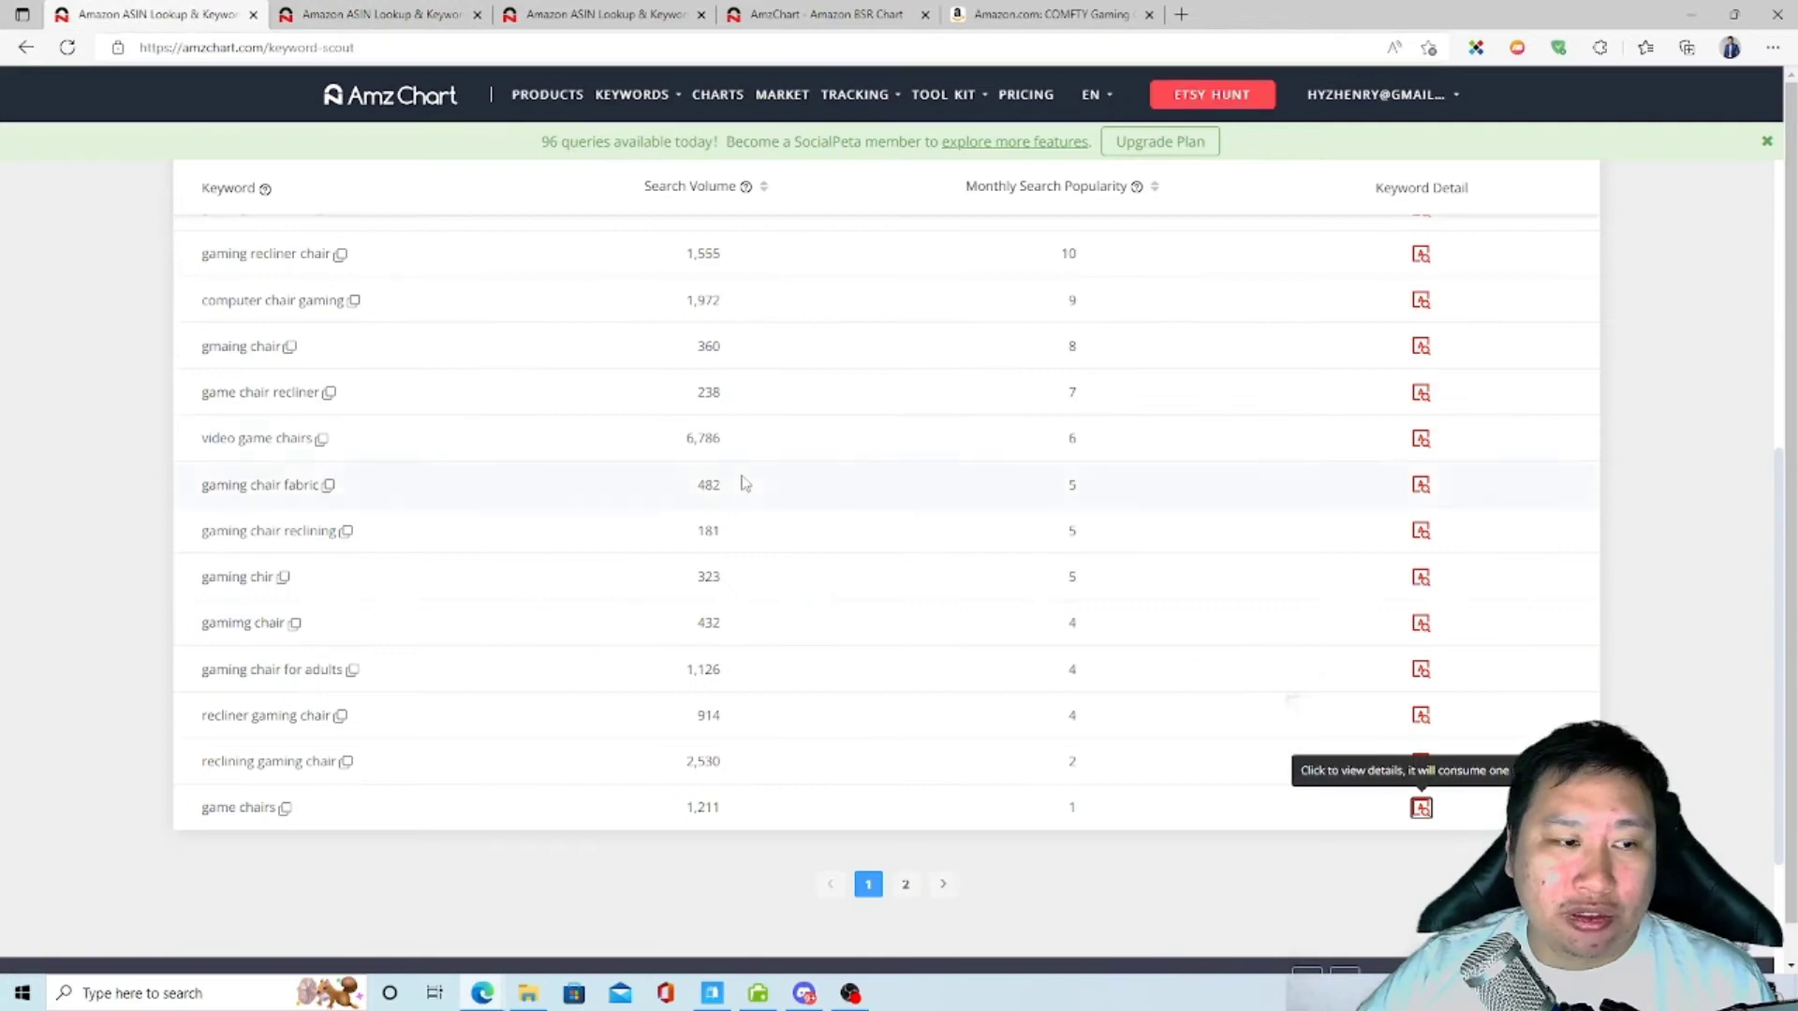
mouse_move(654, 93)
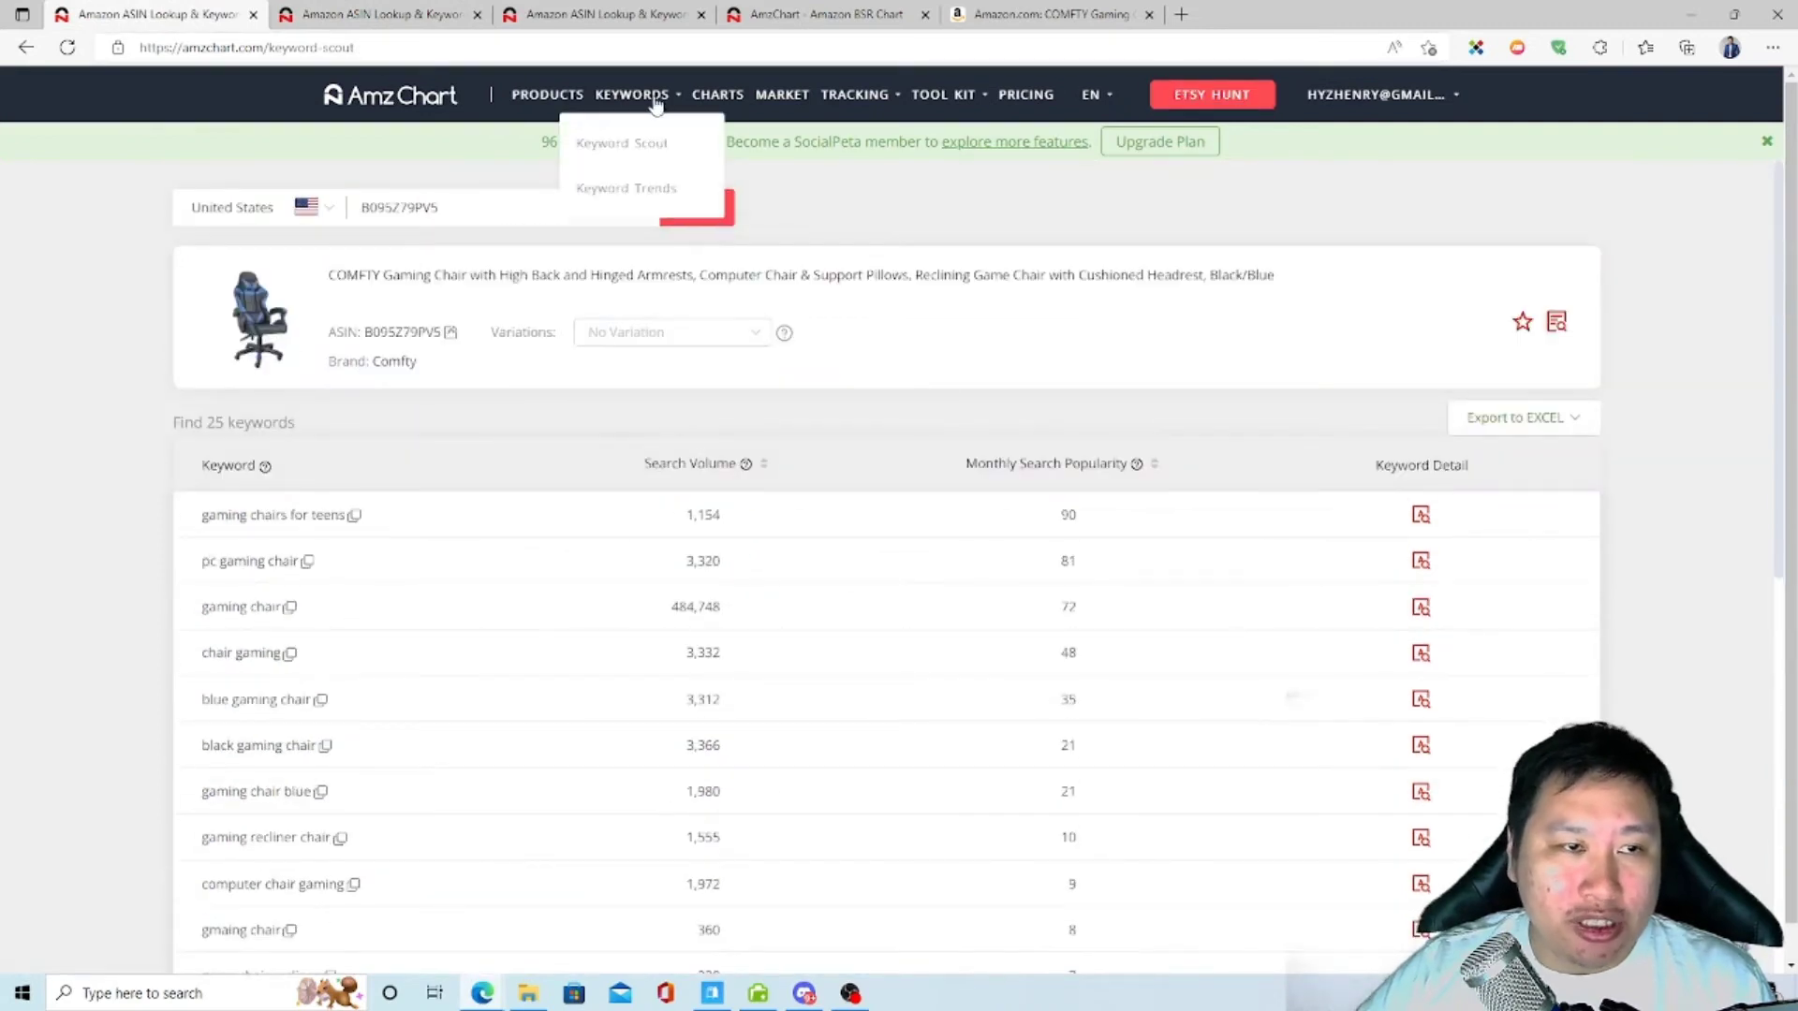
left_click(648, 188)
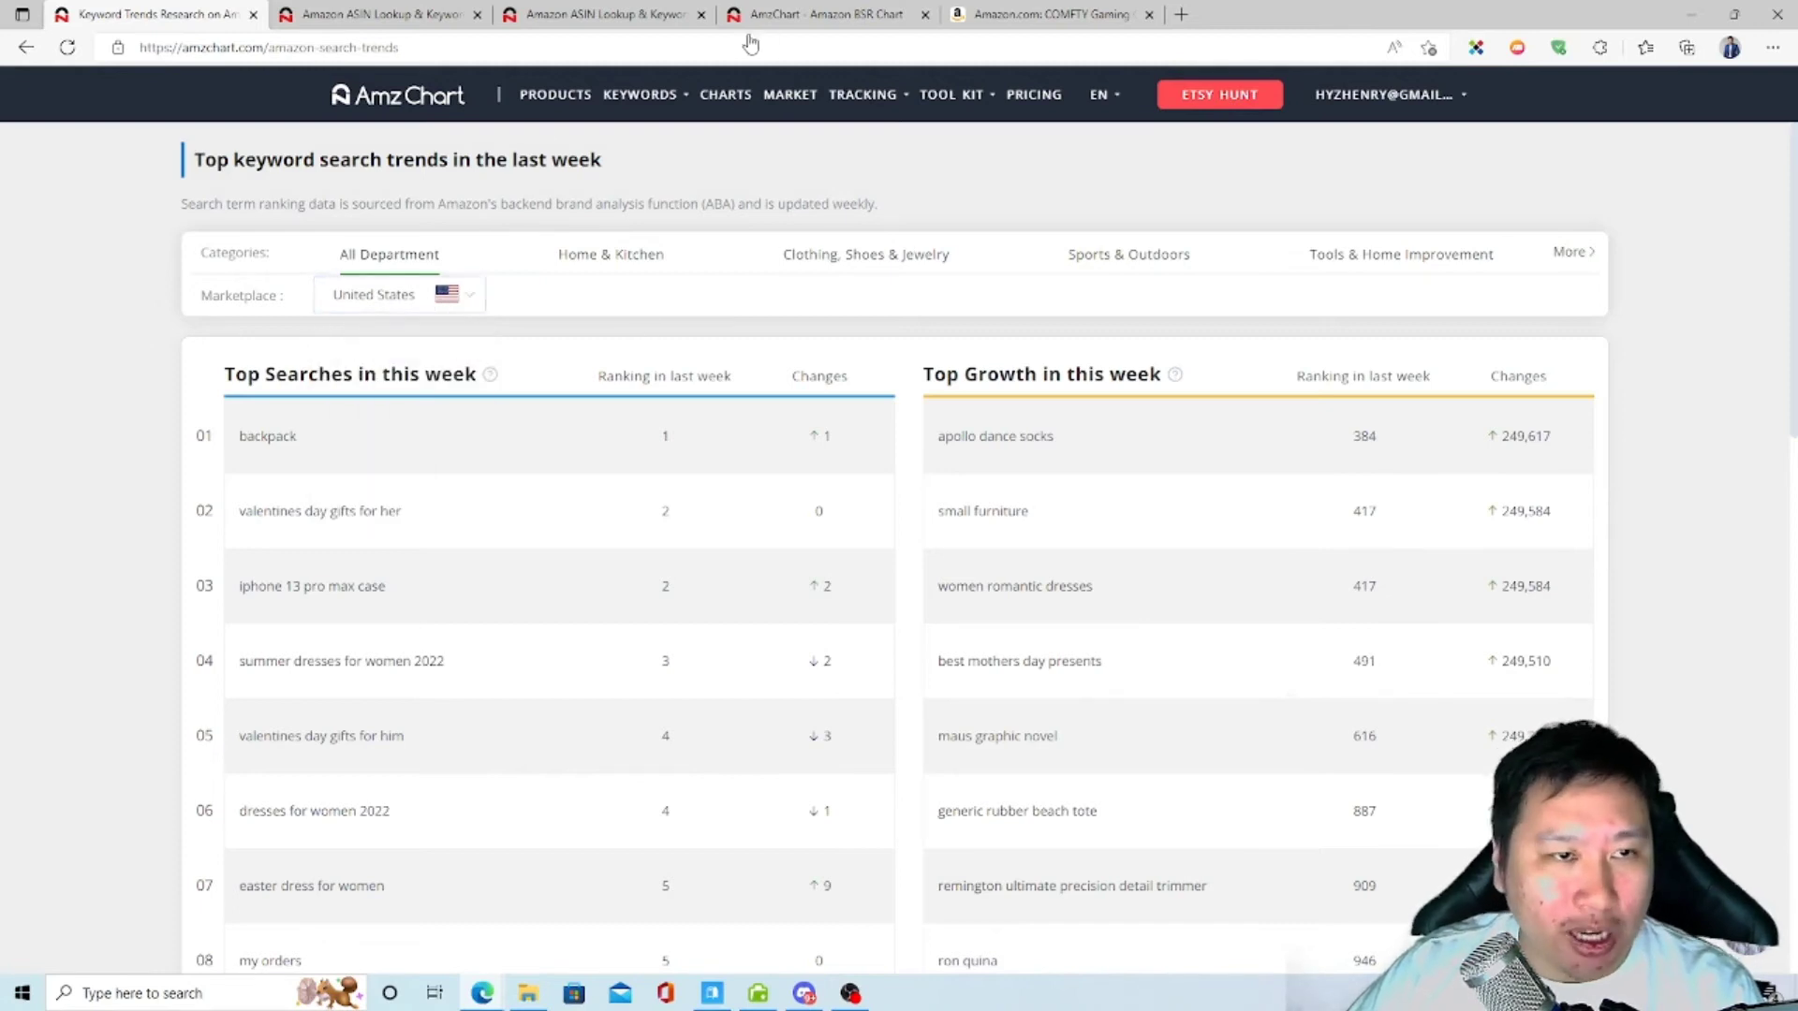
left_click(440, 308)
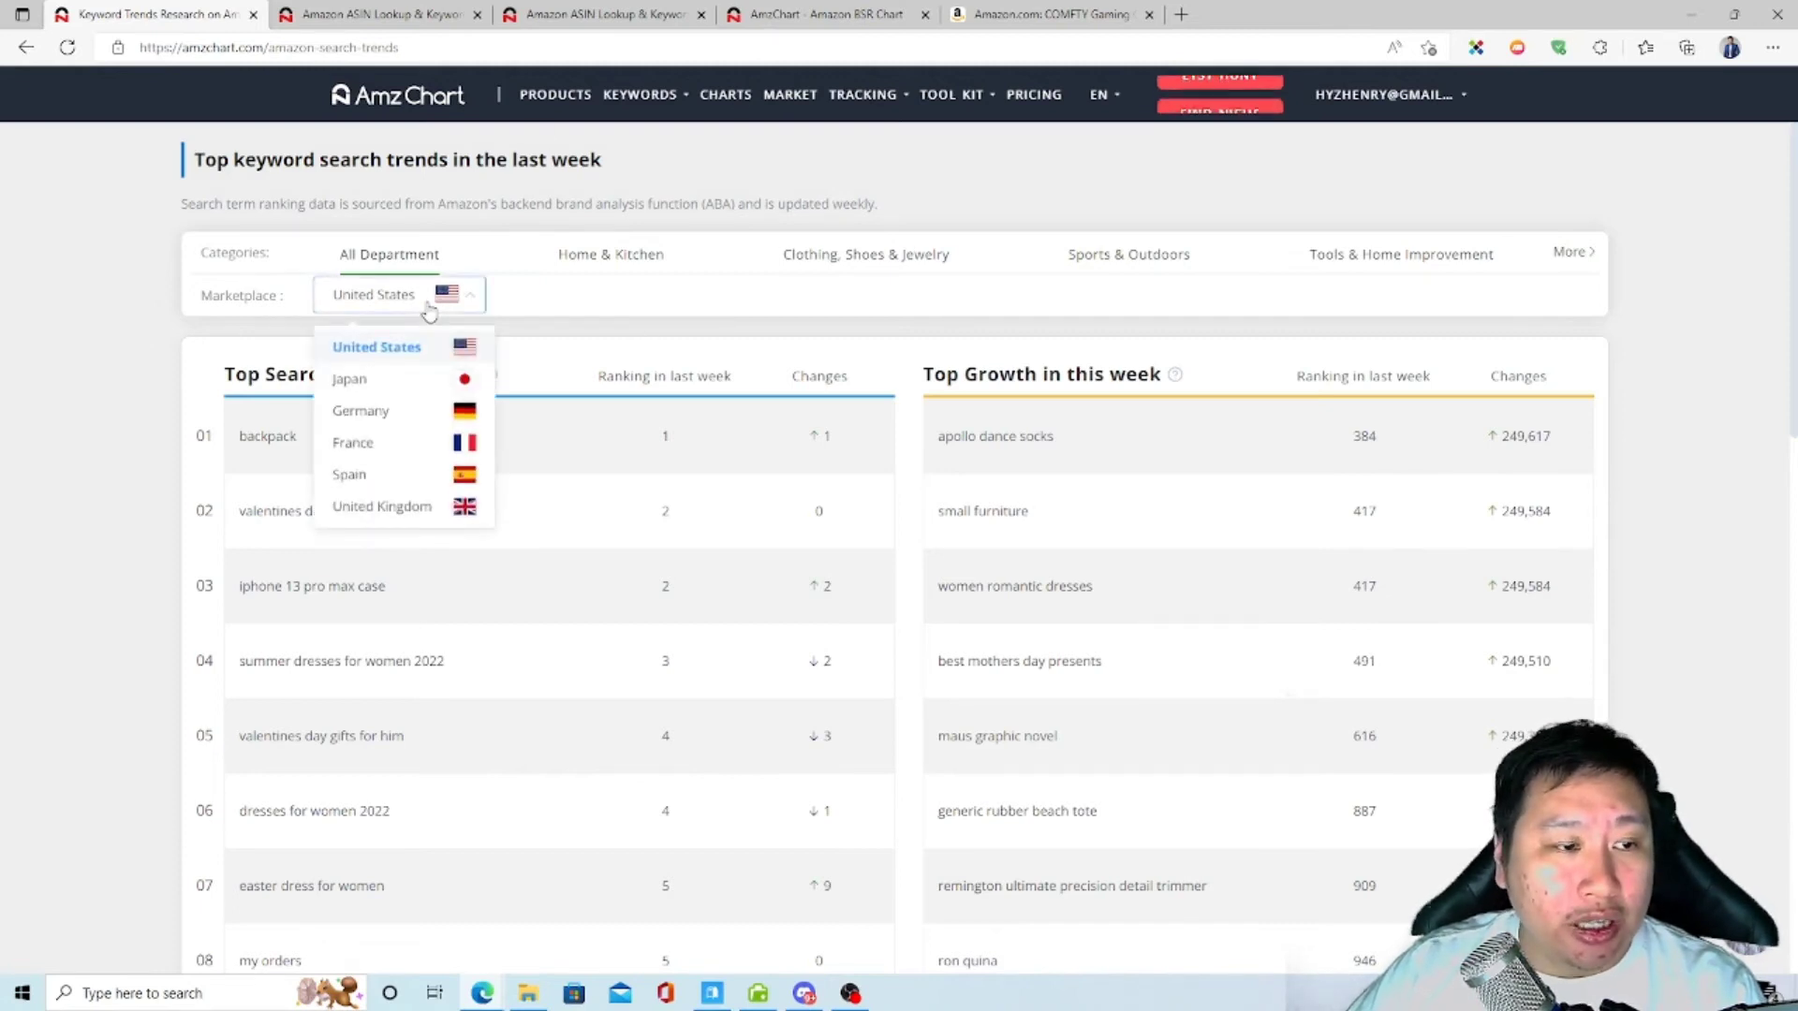
scroll(375, 496, "down", 2)
scroll(365, 478, "up", 2)
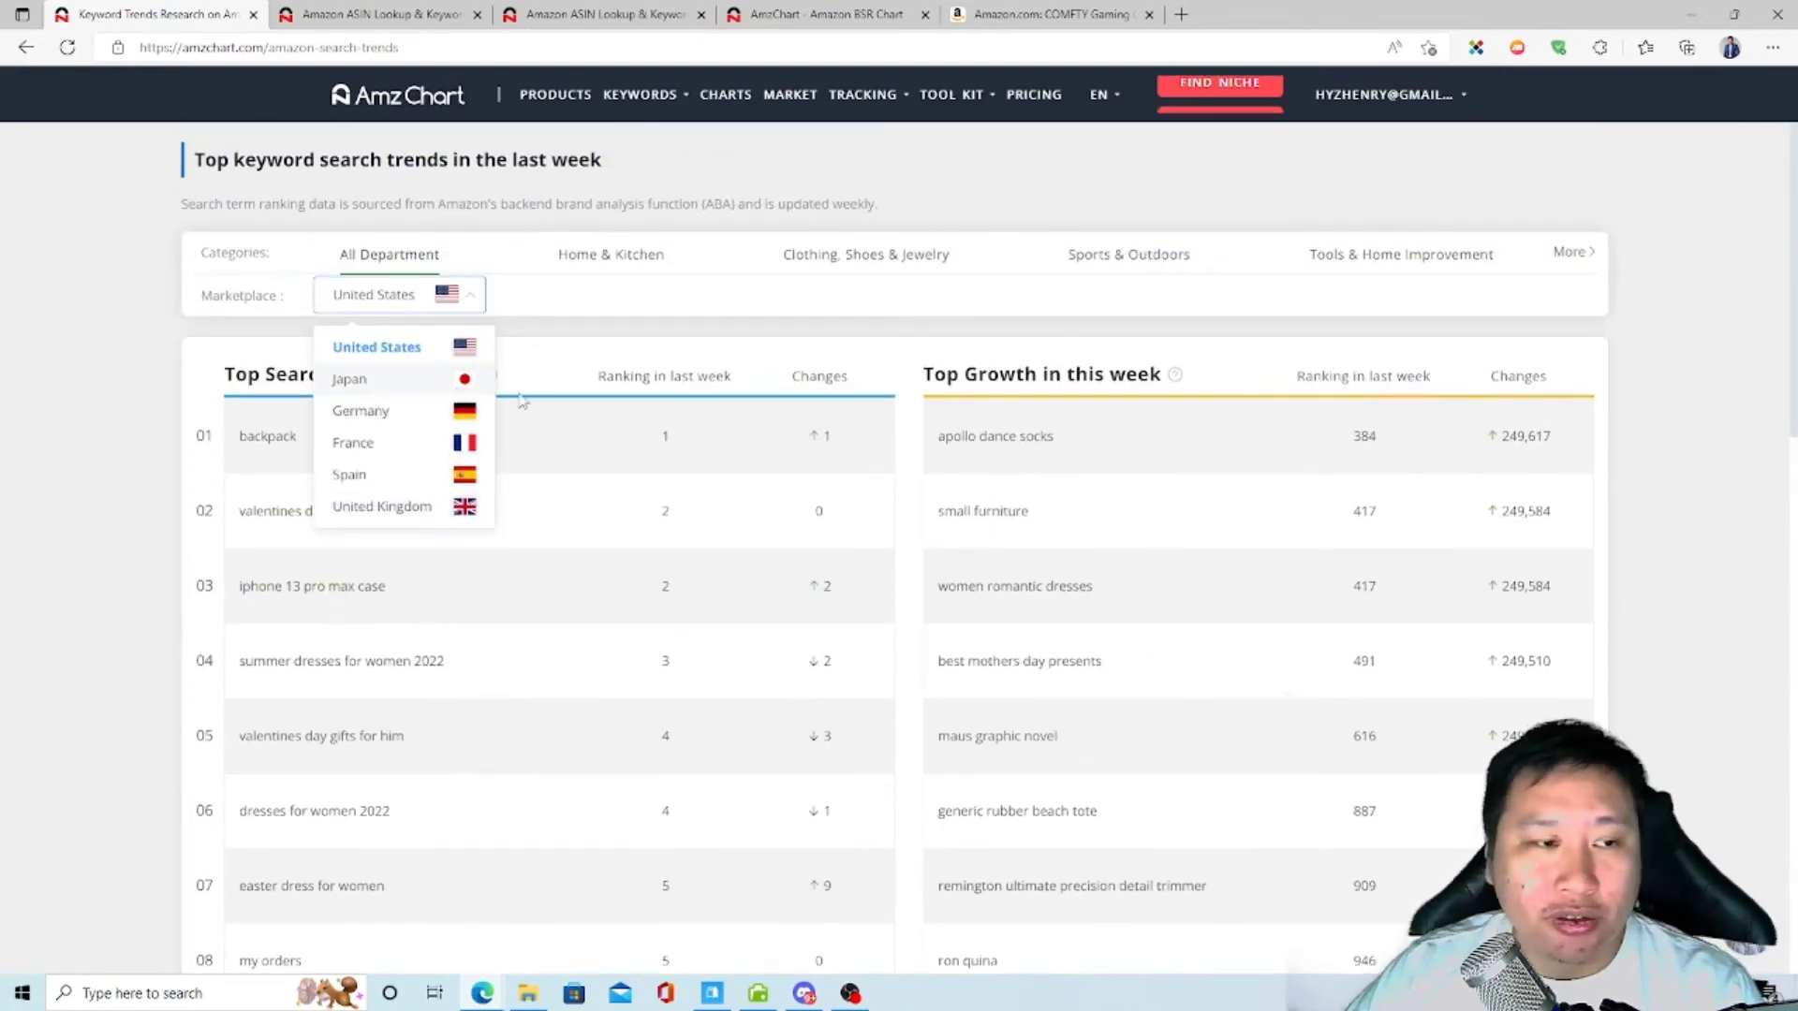
Step: Open the Best Sellers charts and check the available marketplaces, with the time range on 7 Days
left_click(726, 96)
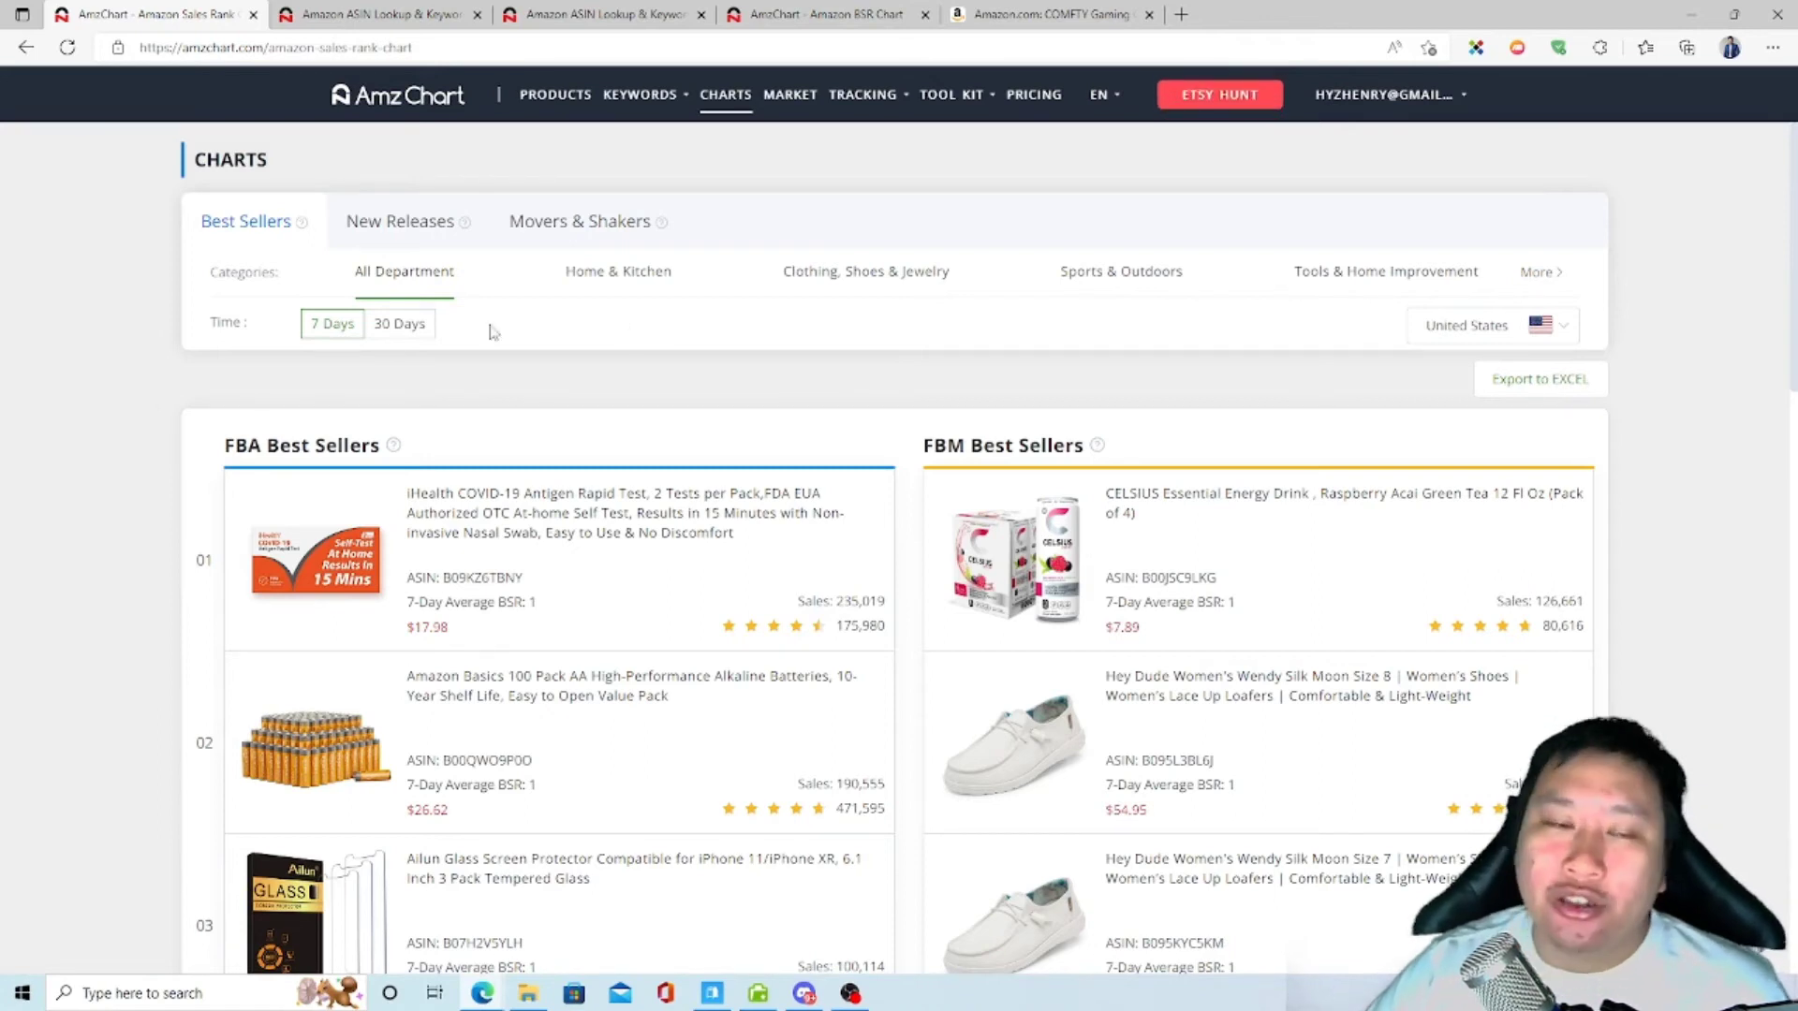
left_click(1472, 331)
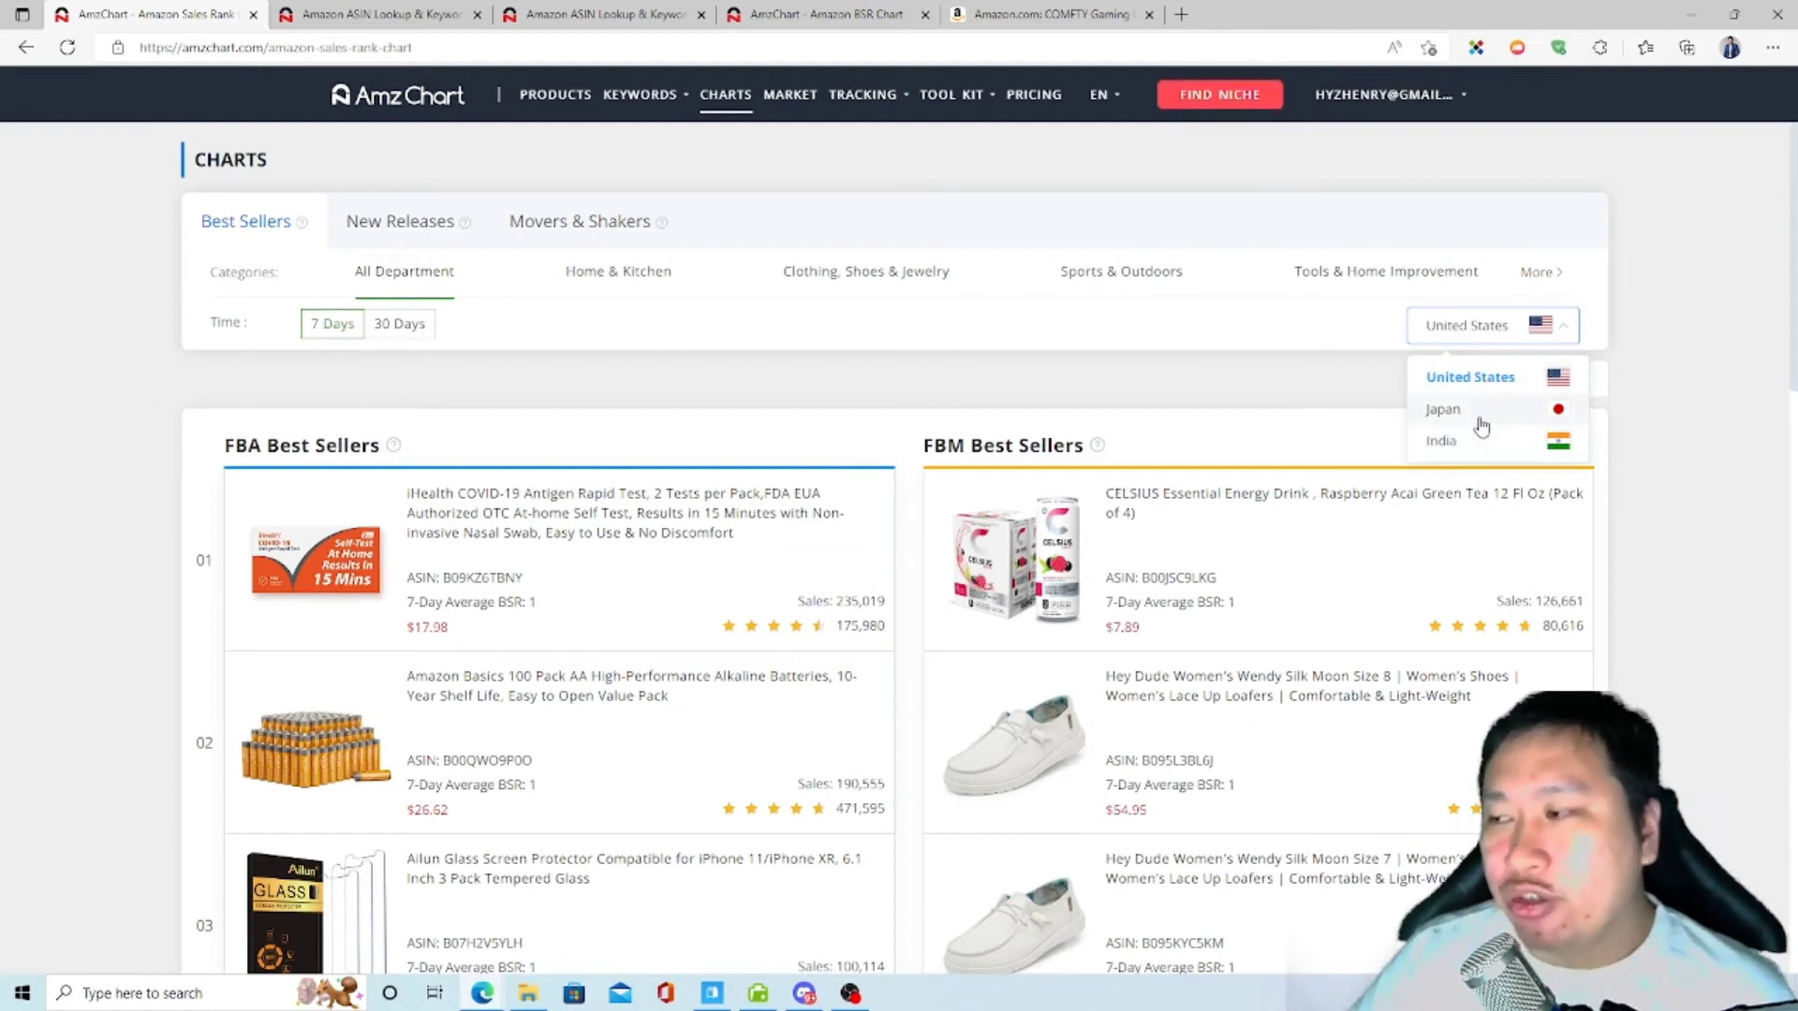
left_click(344, 328)
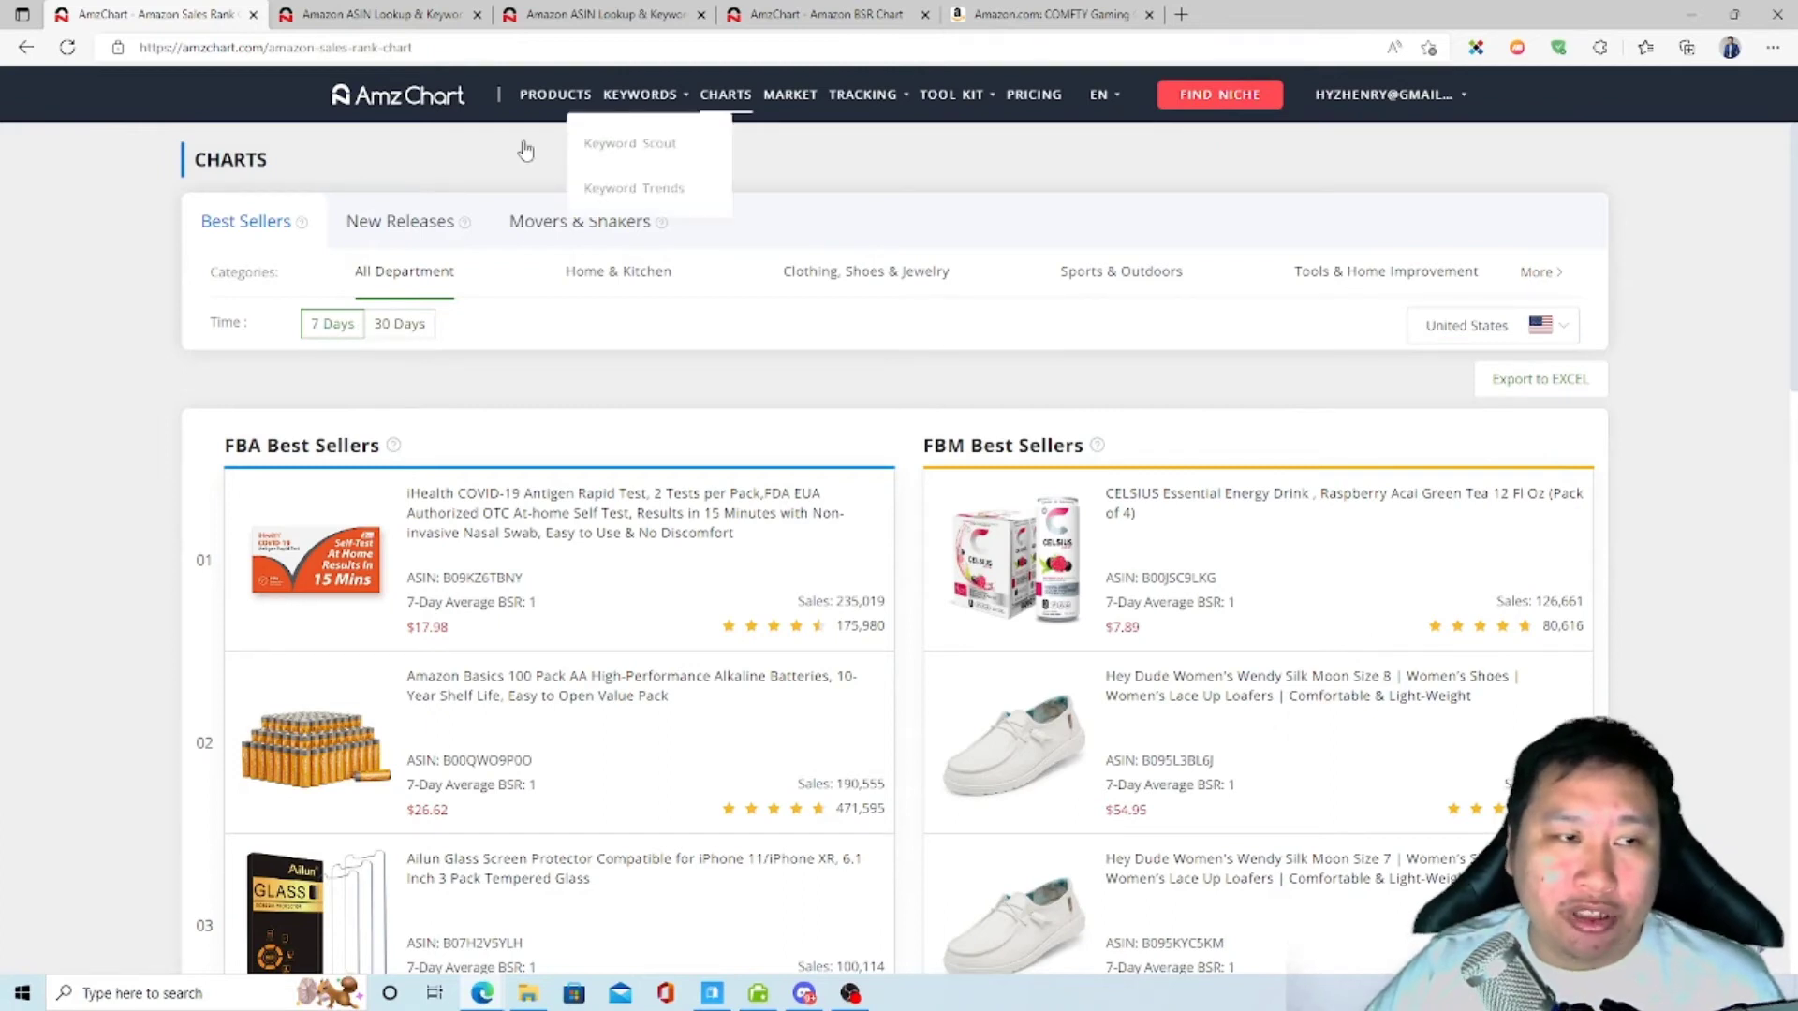
Step: Open the Market category analytics and look through the departments' listings, reviews growth, average price and average release date
left_click(791, 103)
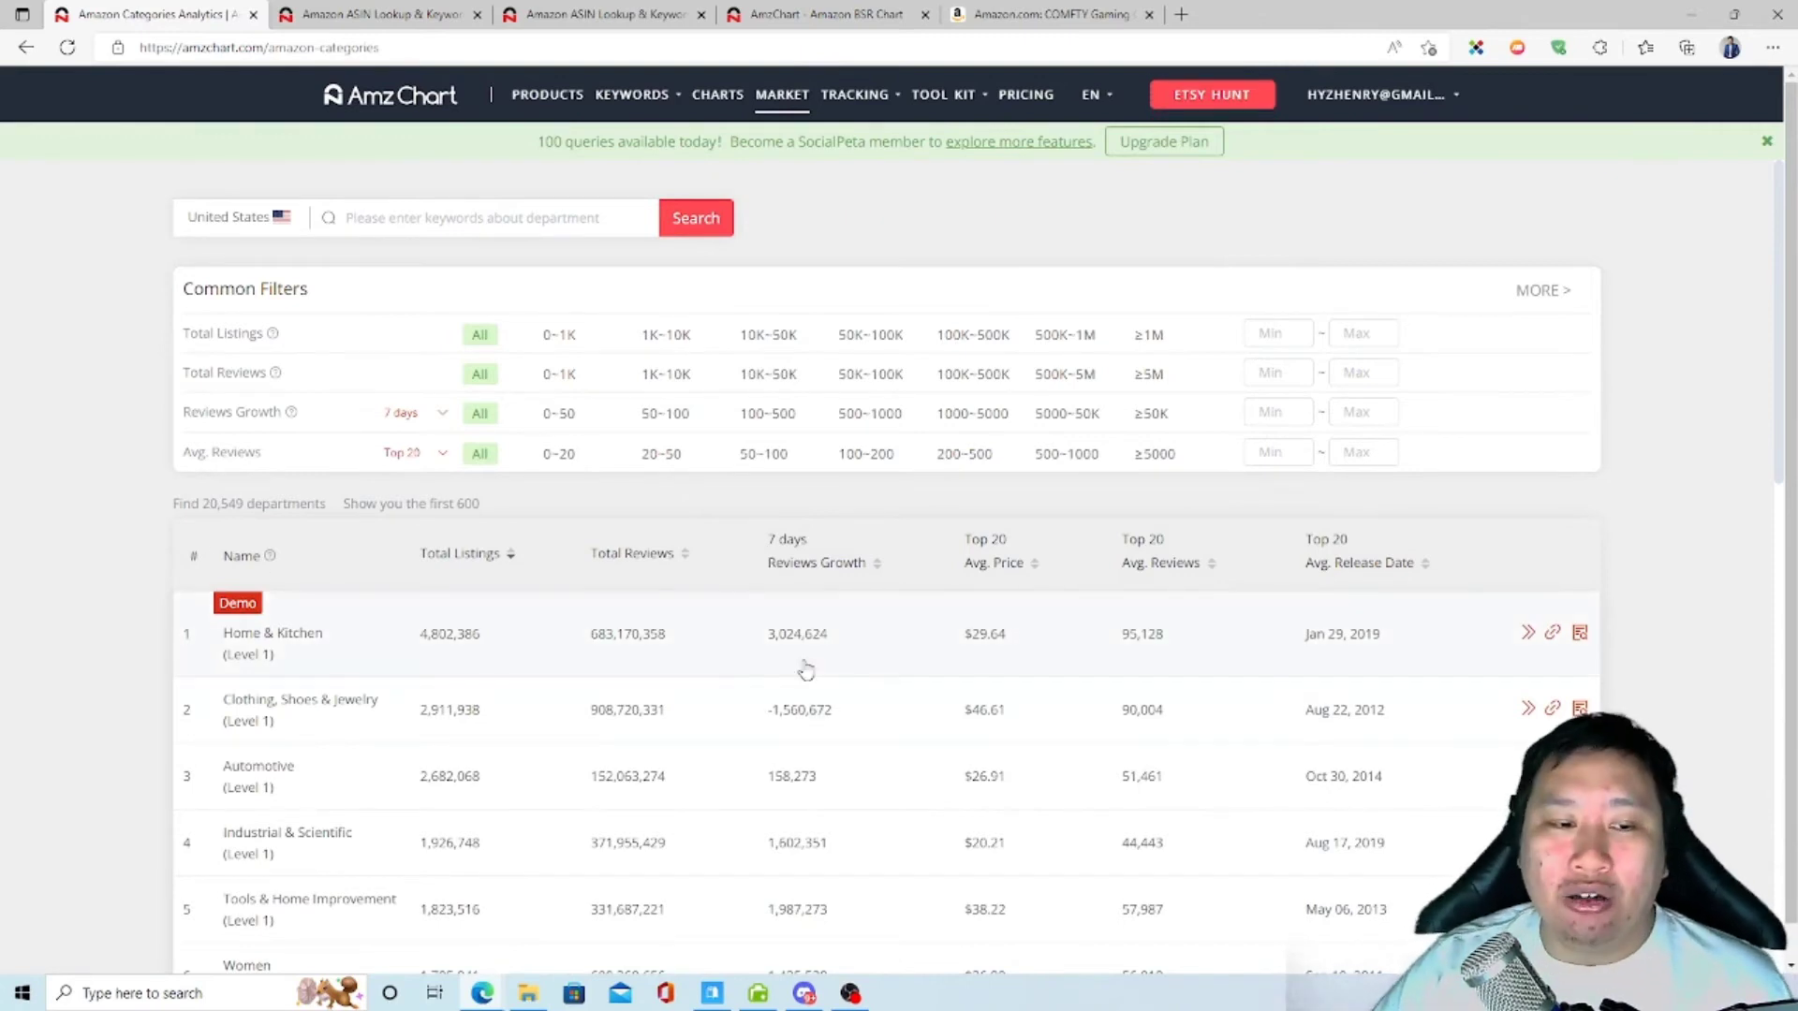
scroll(766, 676, "down", 2)
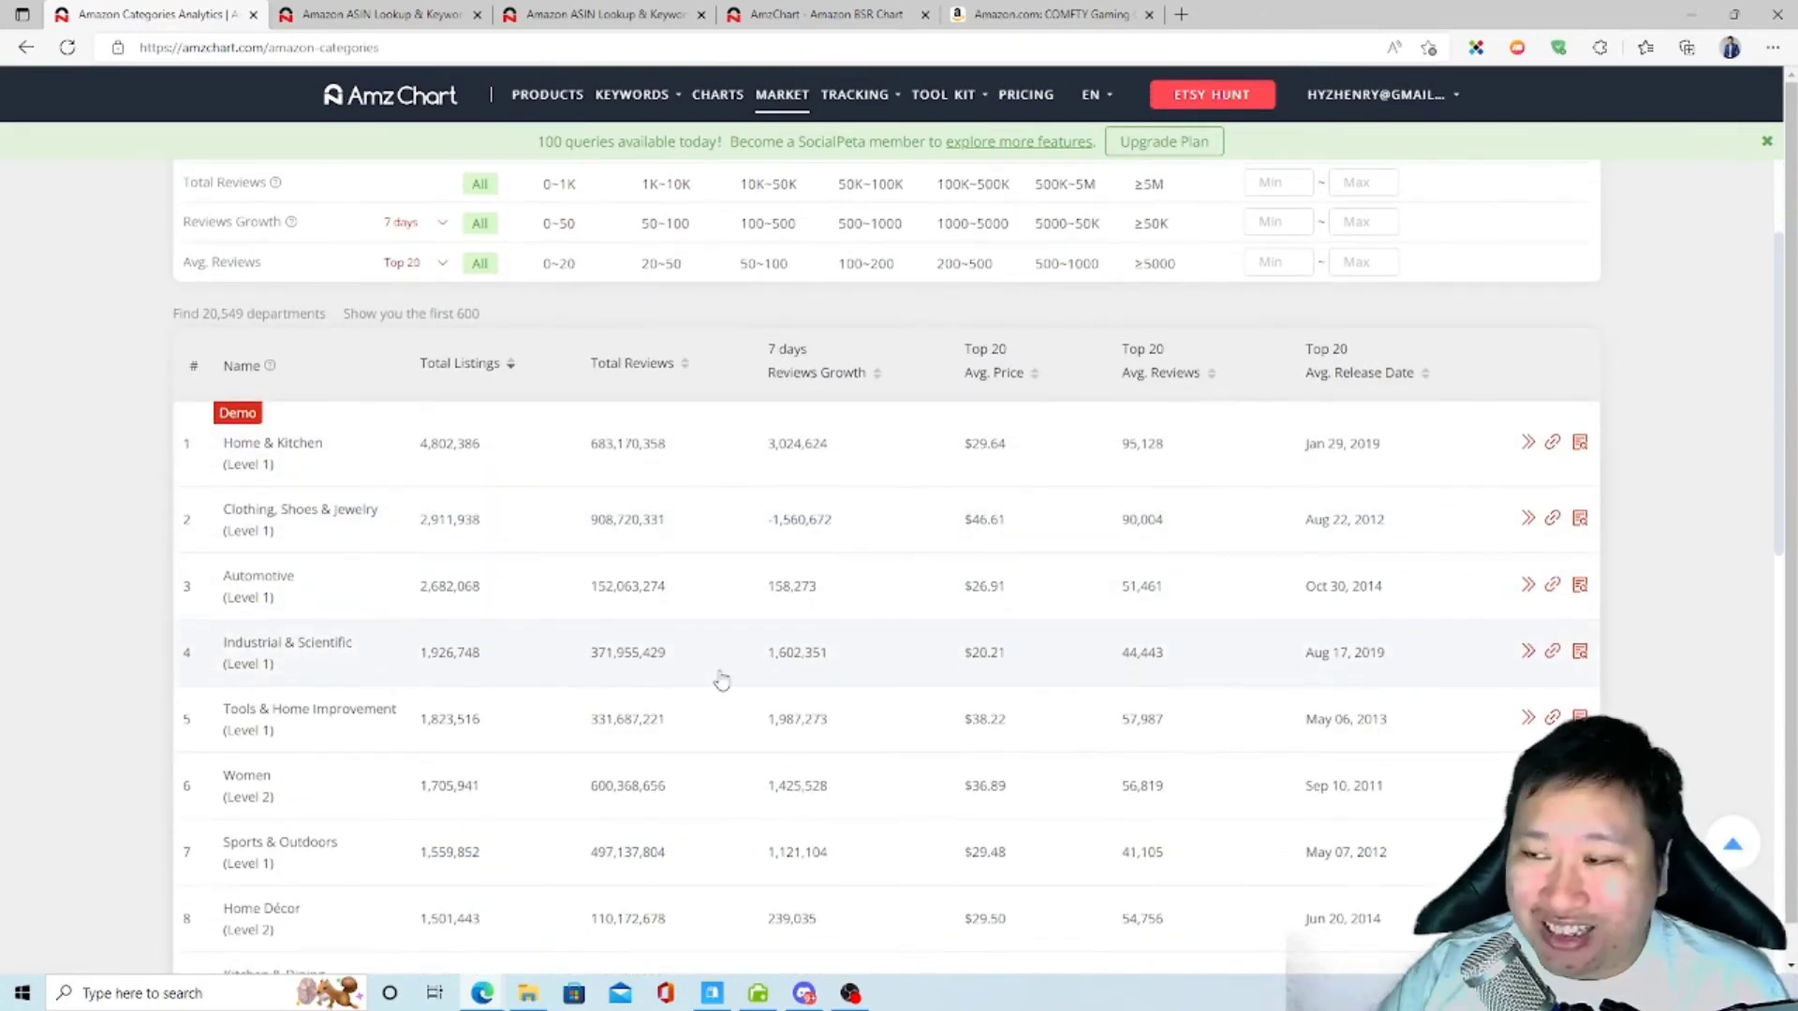
scroll(381, 490, "down", 3)
scroll(300, 417, "up", 3)
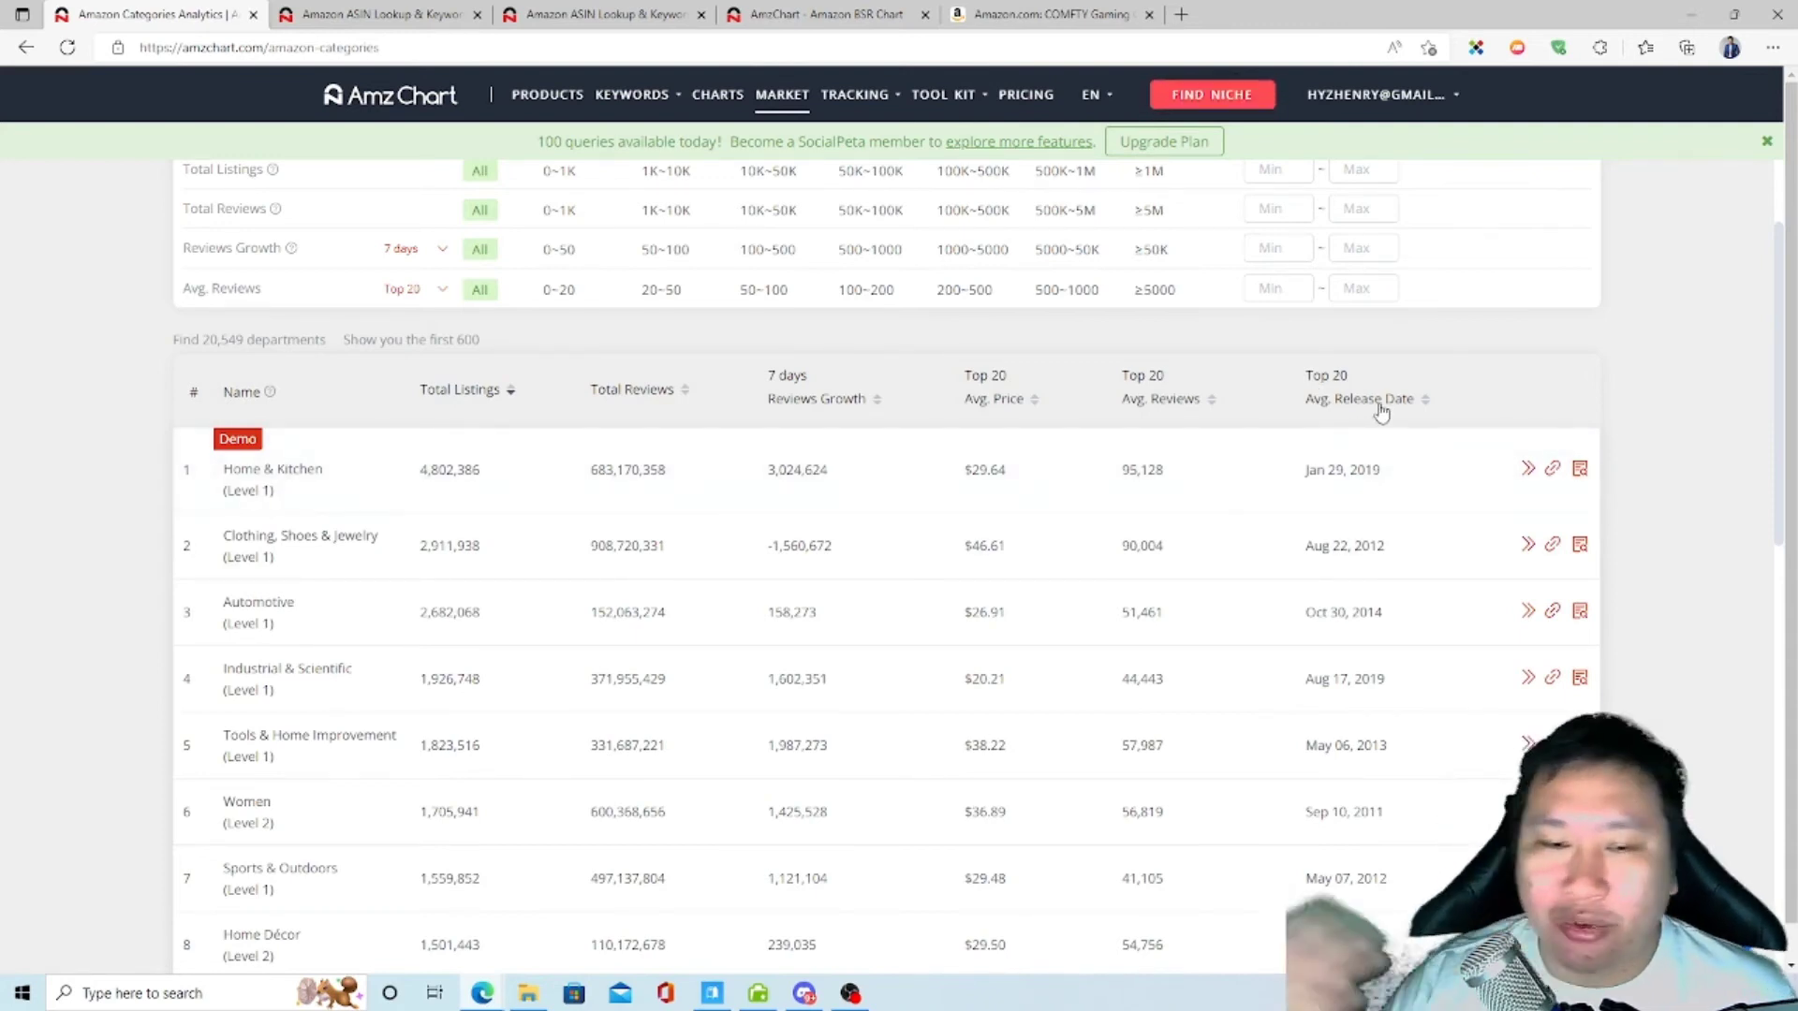
scroll(682, 525, "up", 2)
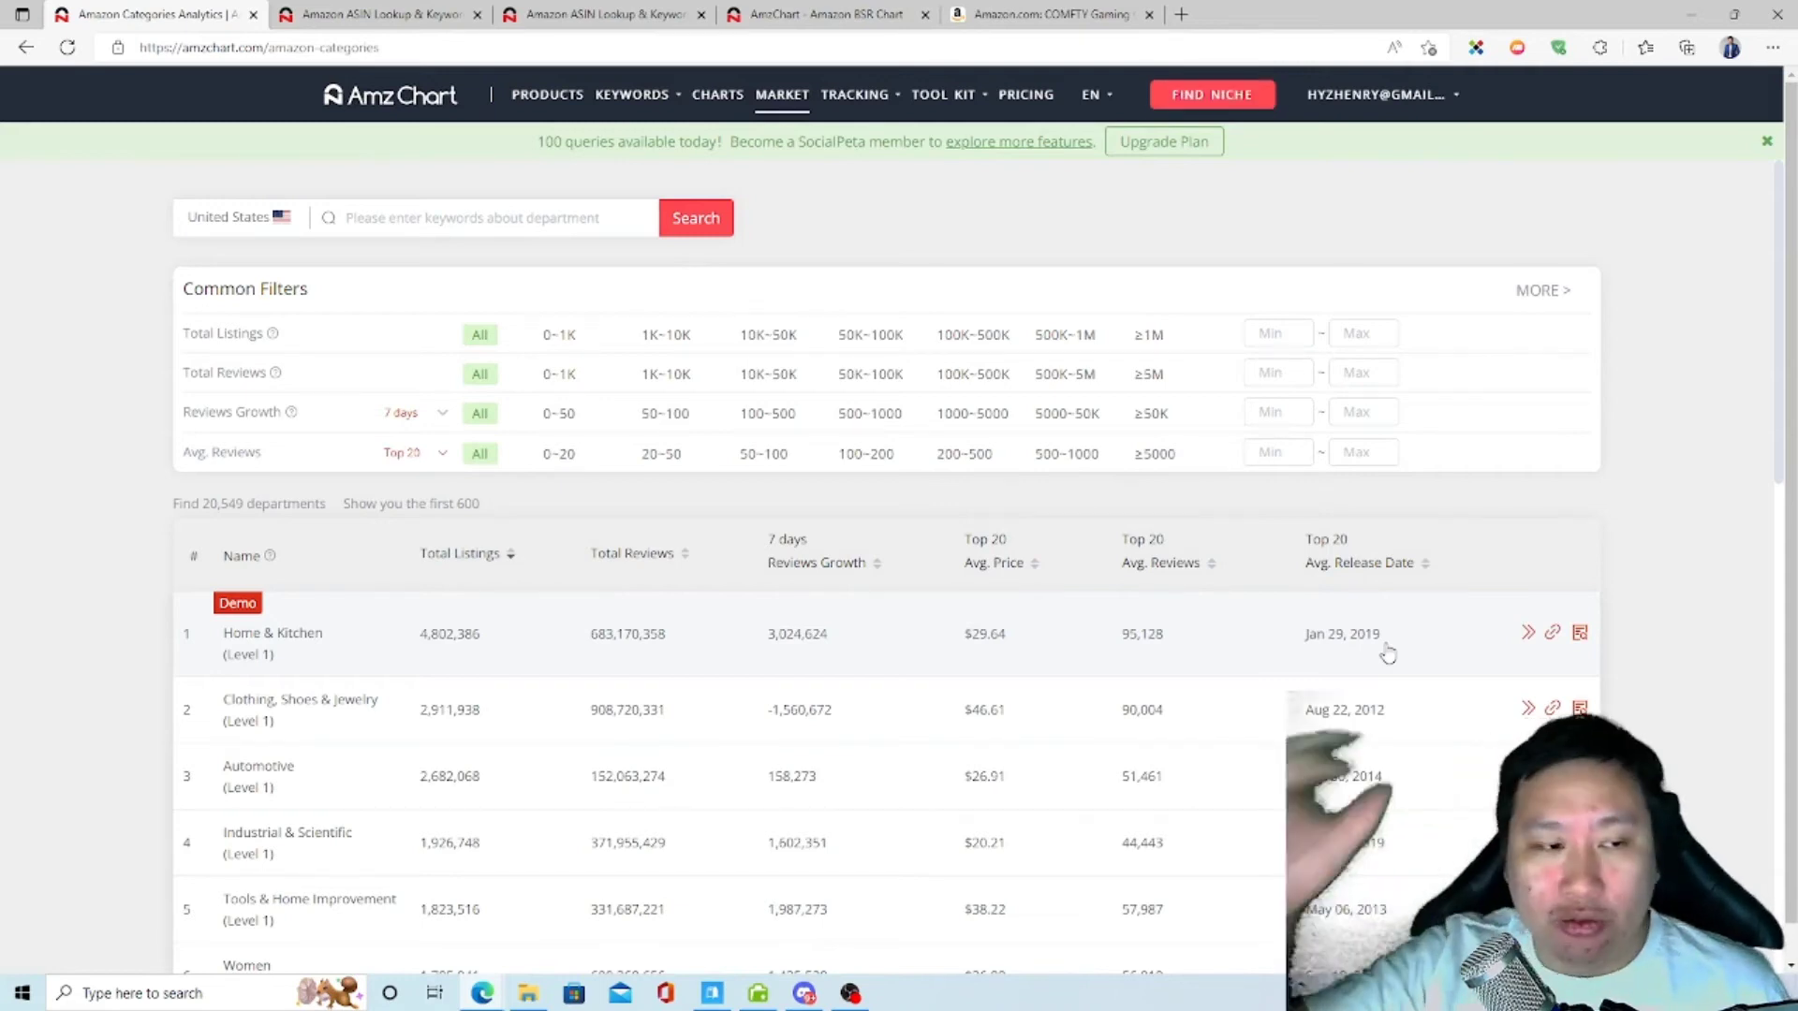
Step: Open Product Tracking and examine the demo rug's sellers, sales, price, BSR, reviews and negative reviews
mouse_move(827, 94)
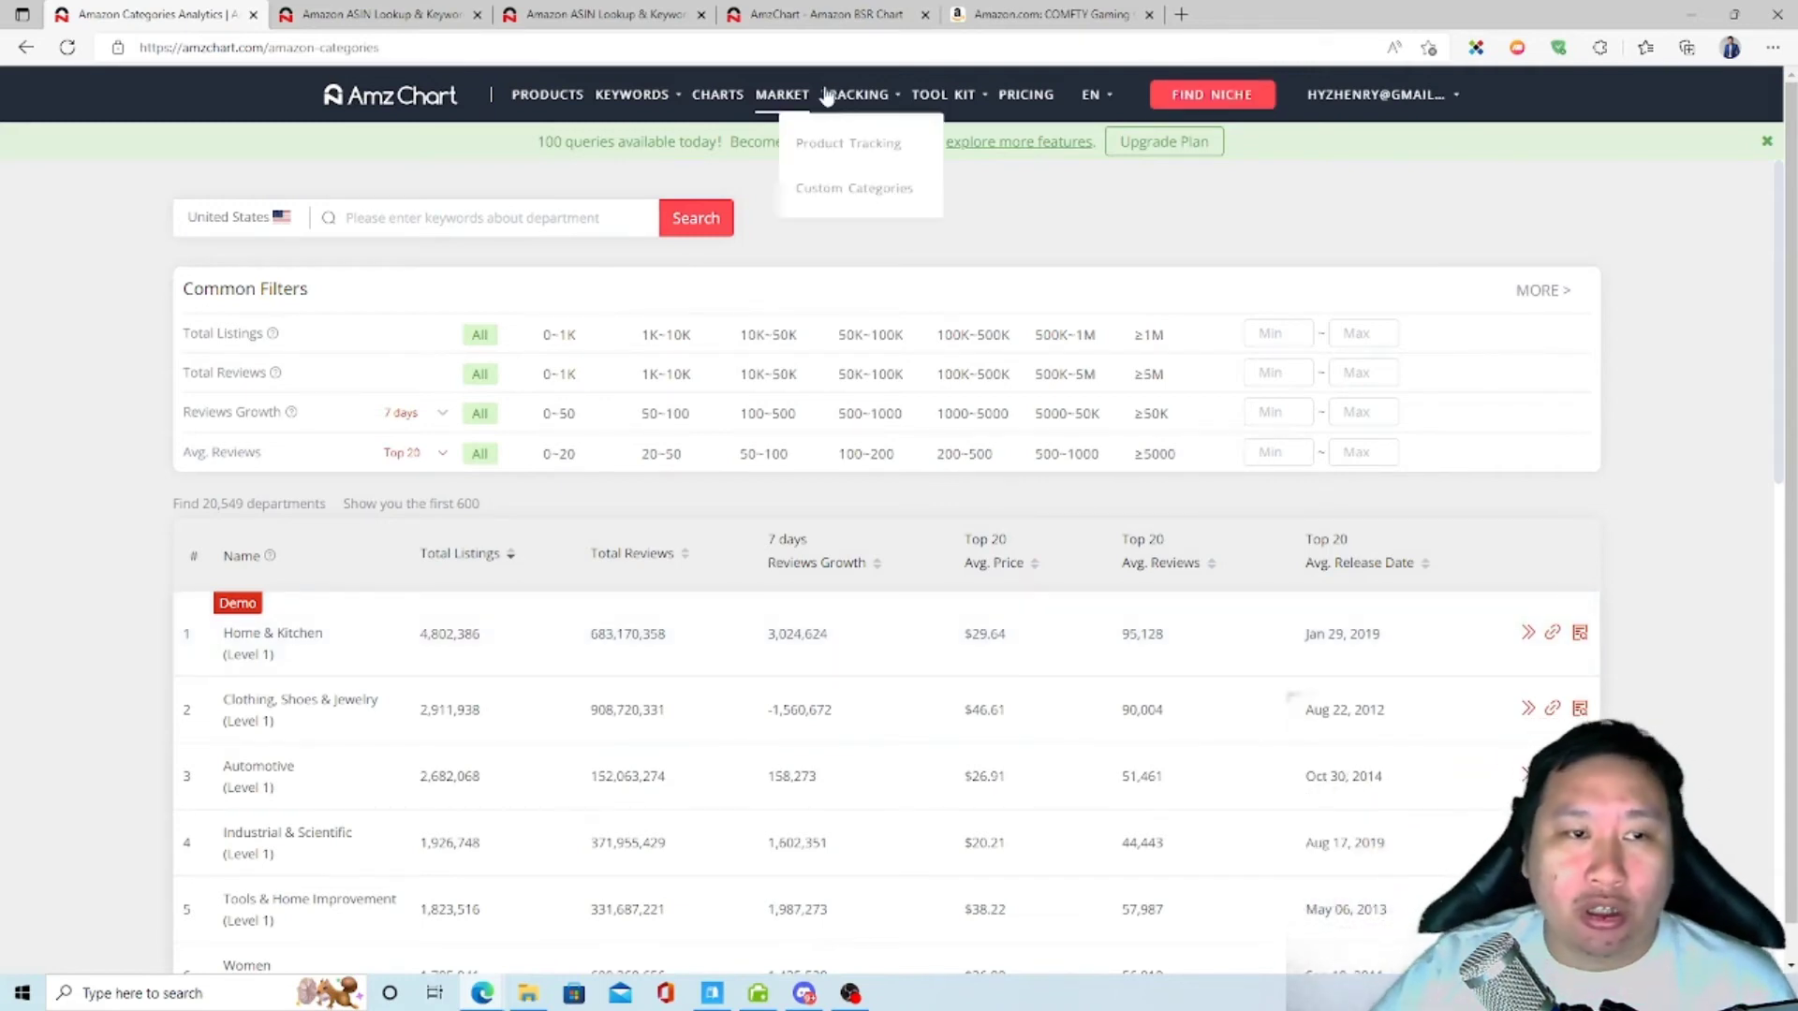
left_click(840, 145)
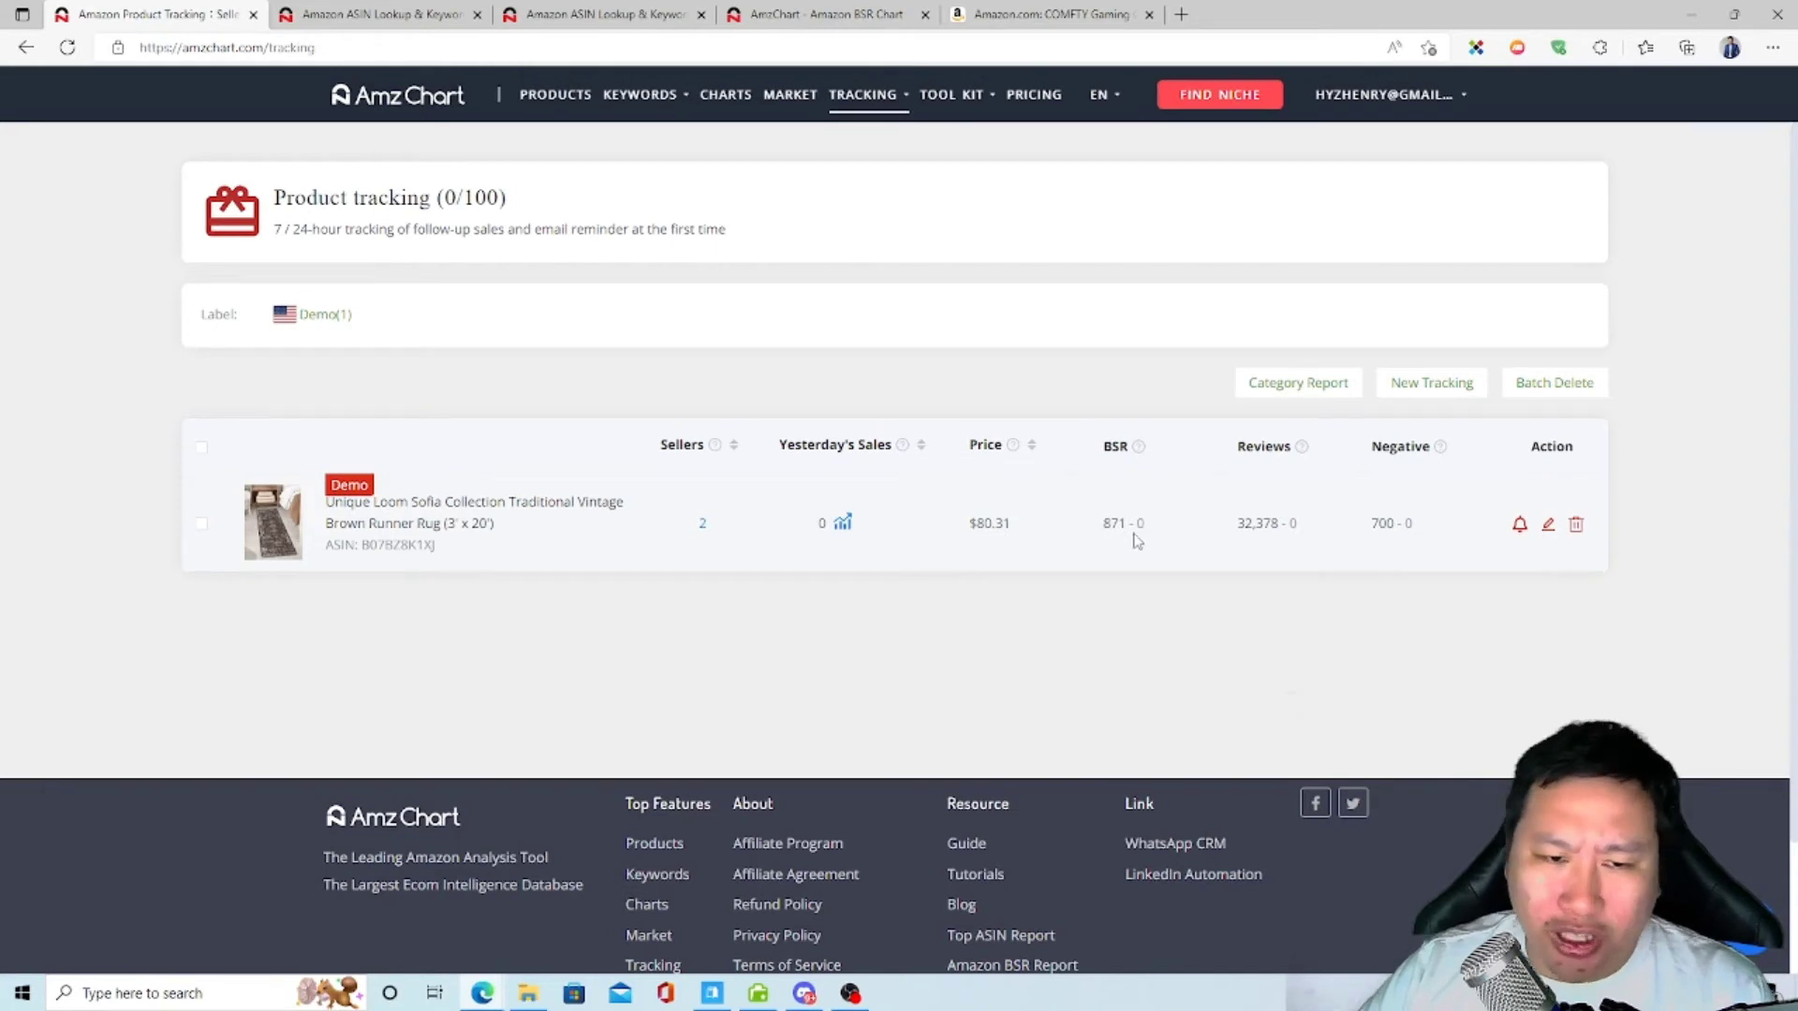
mouse_move(1139, 448)
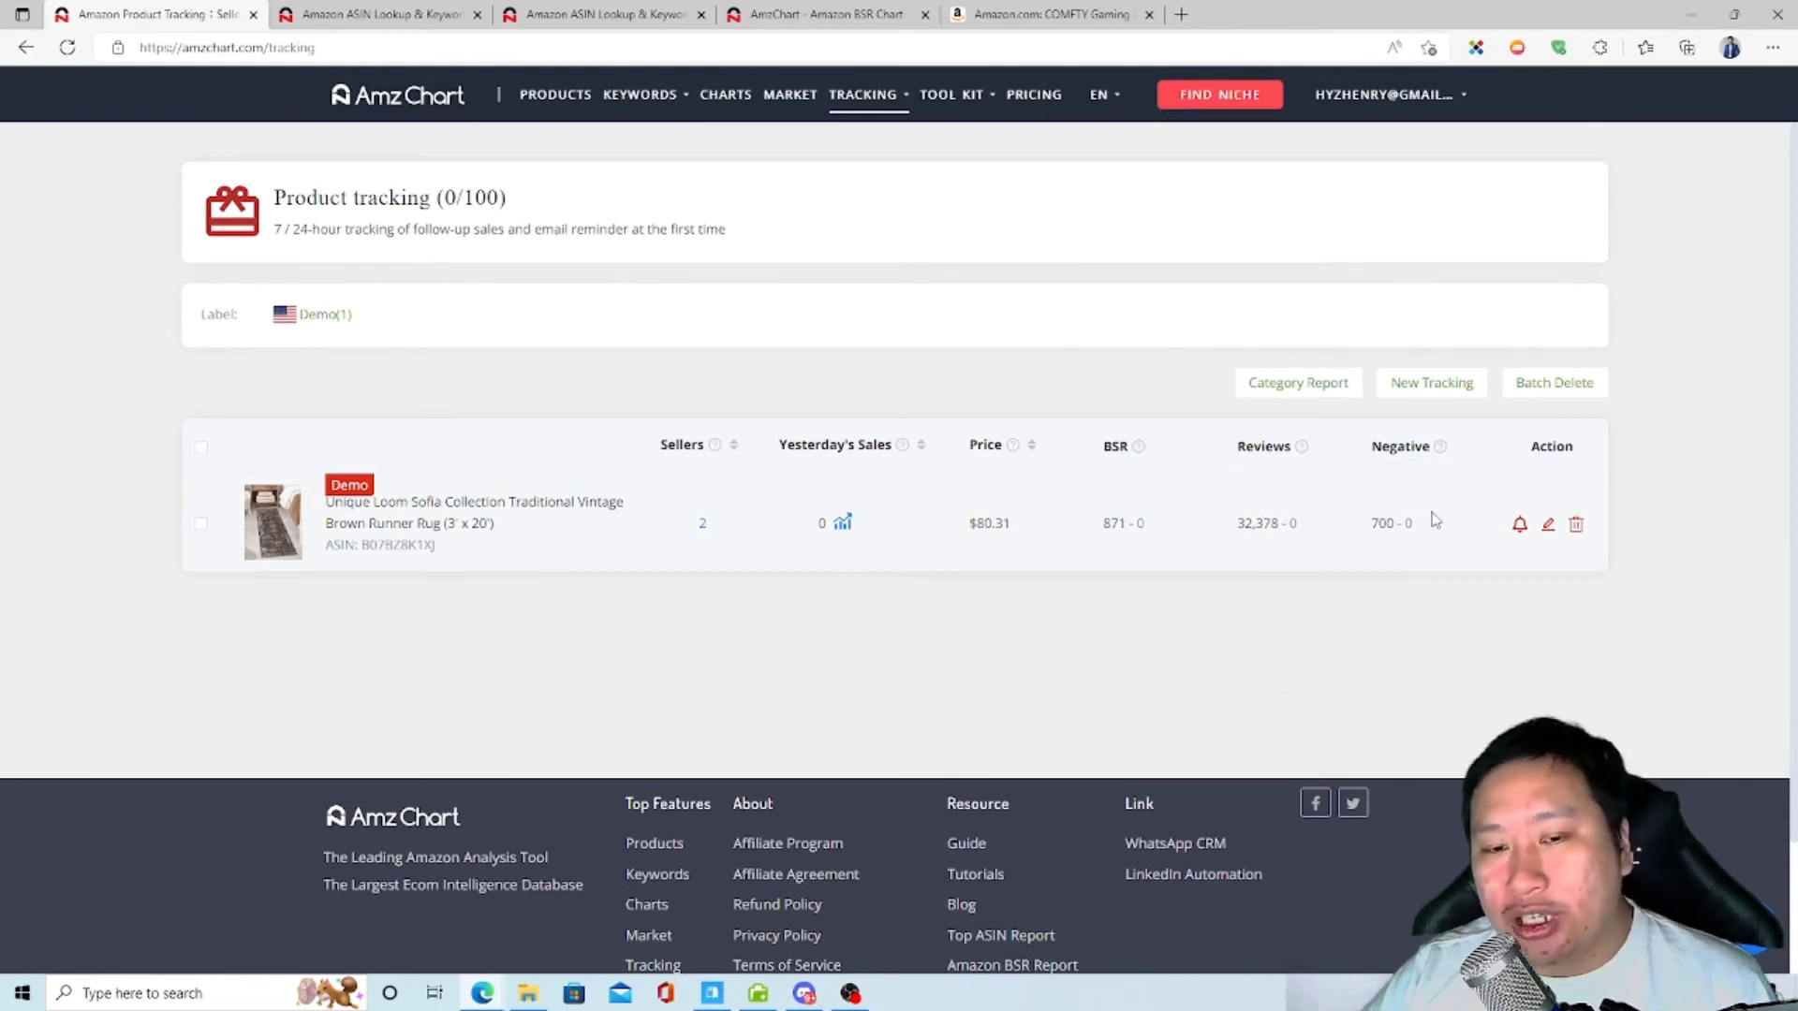
mouse_move(1442, 448)
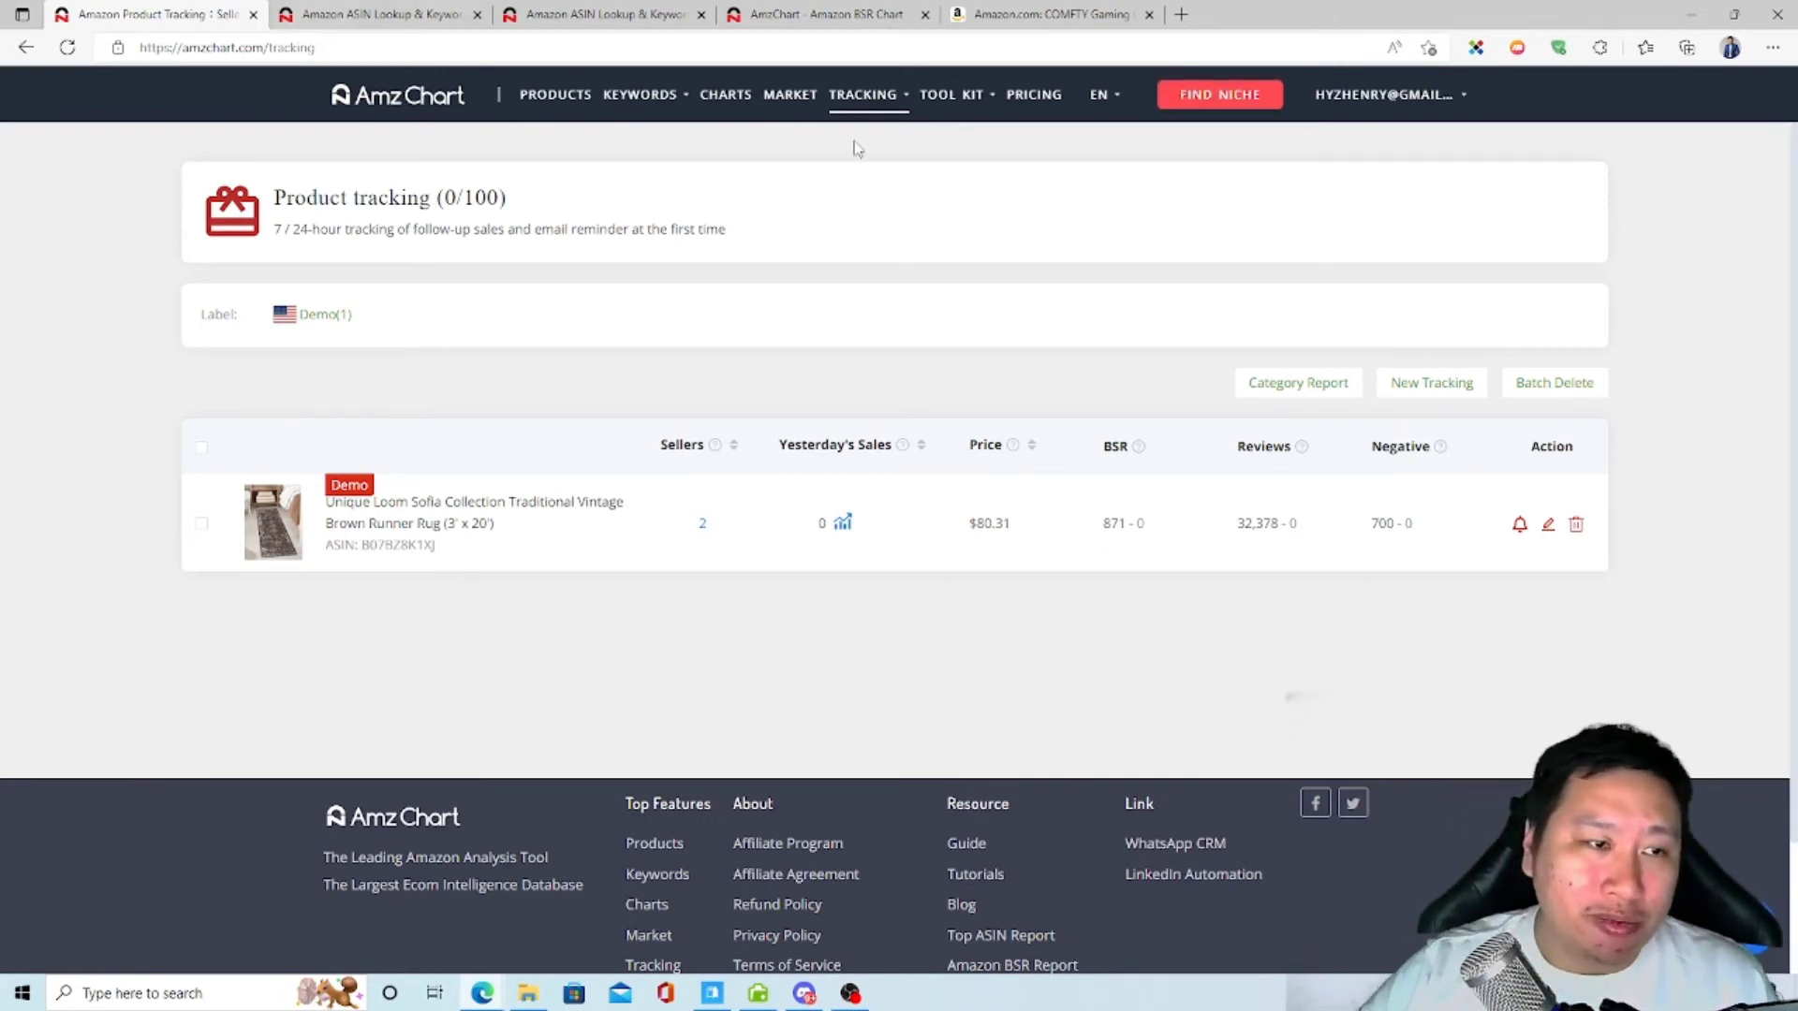
Step: Open Custom Categories and examine the demo category's market size and other market figures
left_click(871, 192)
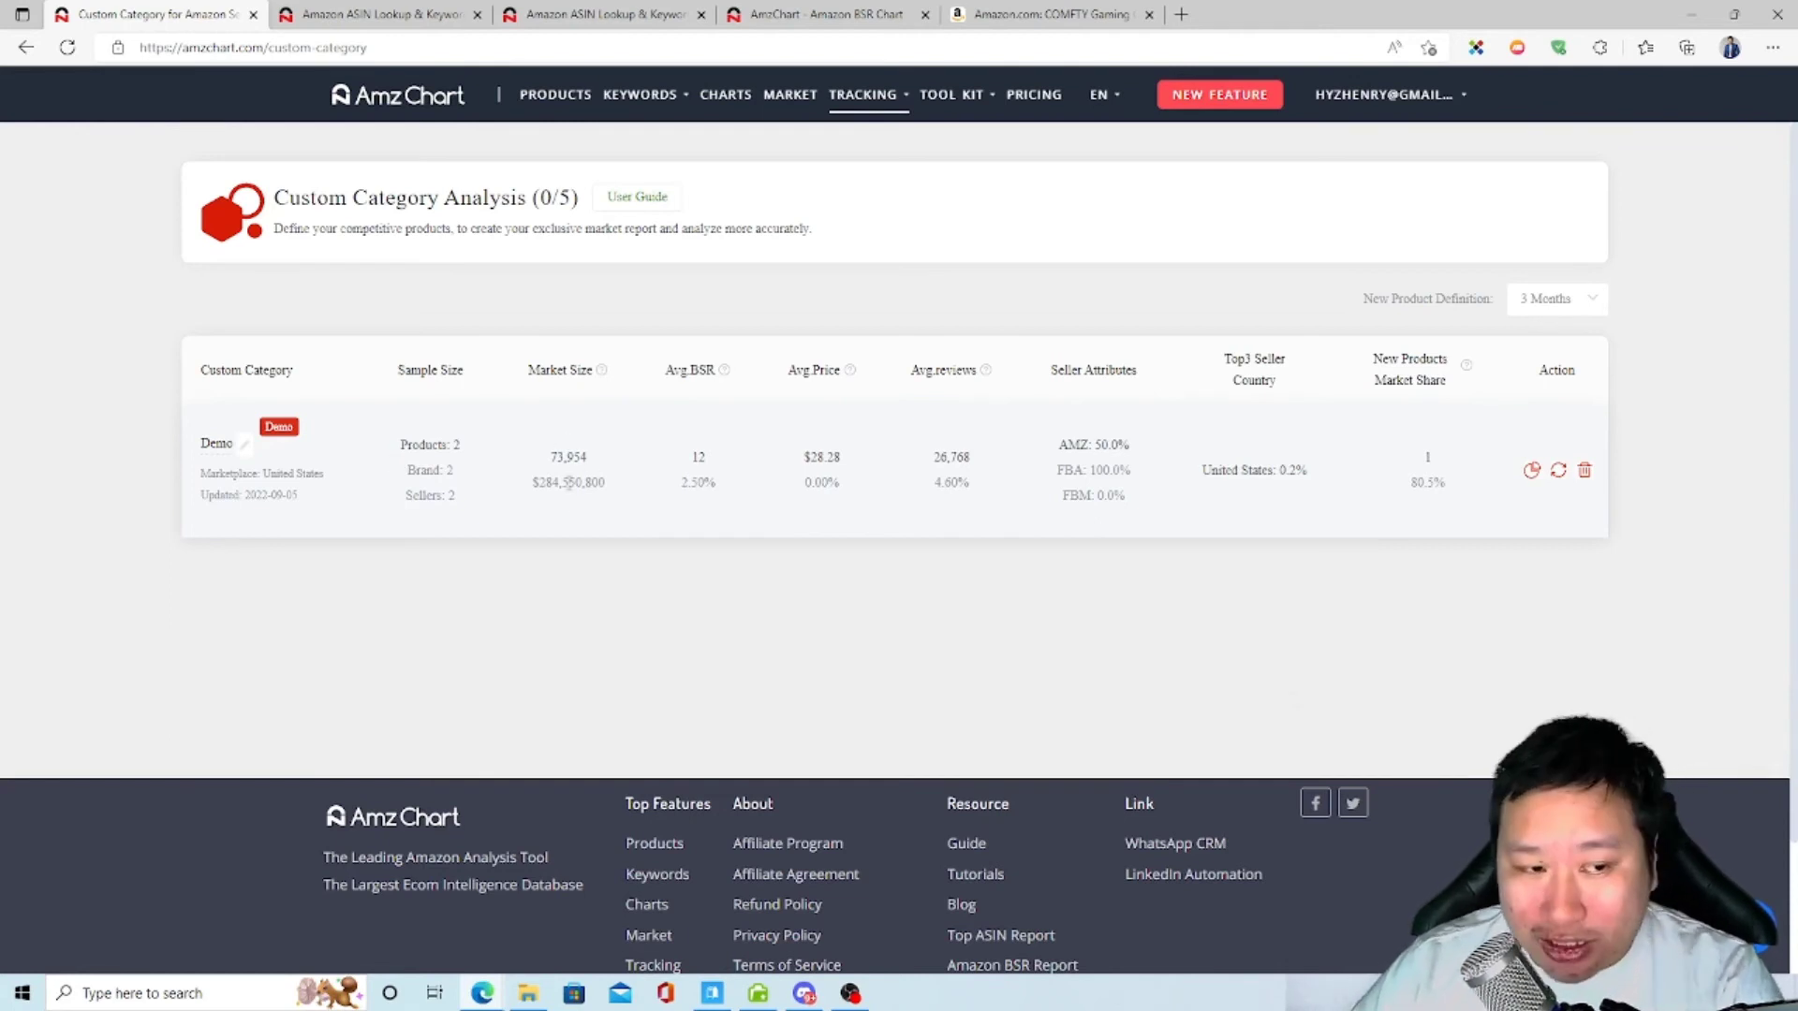
left_click_drag(533, 495, 643, 505)
left_click(610, 509)
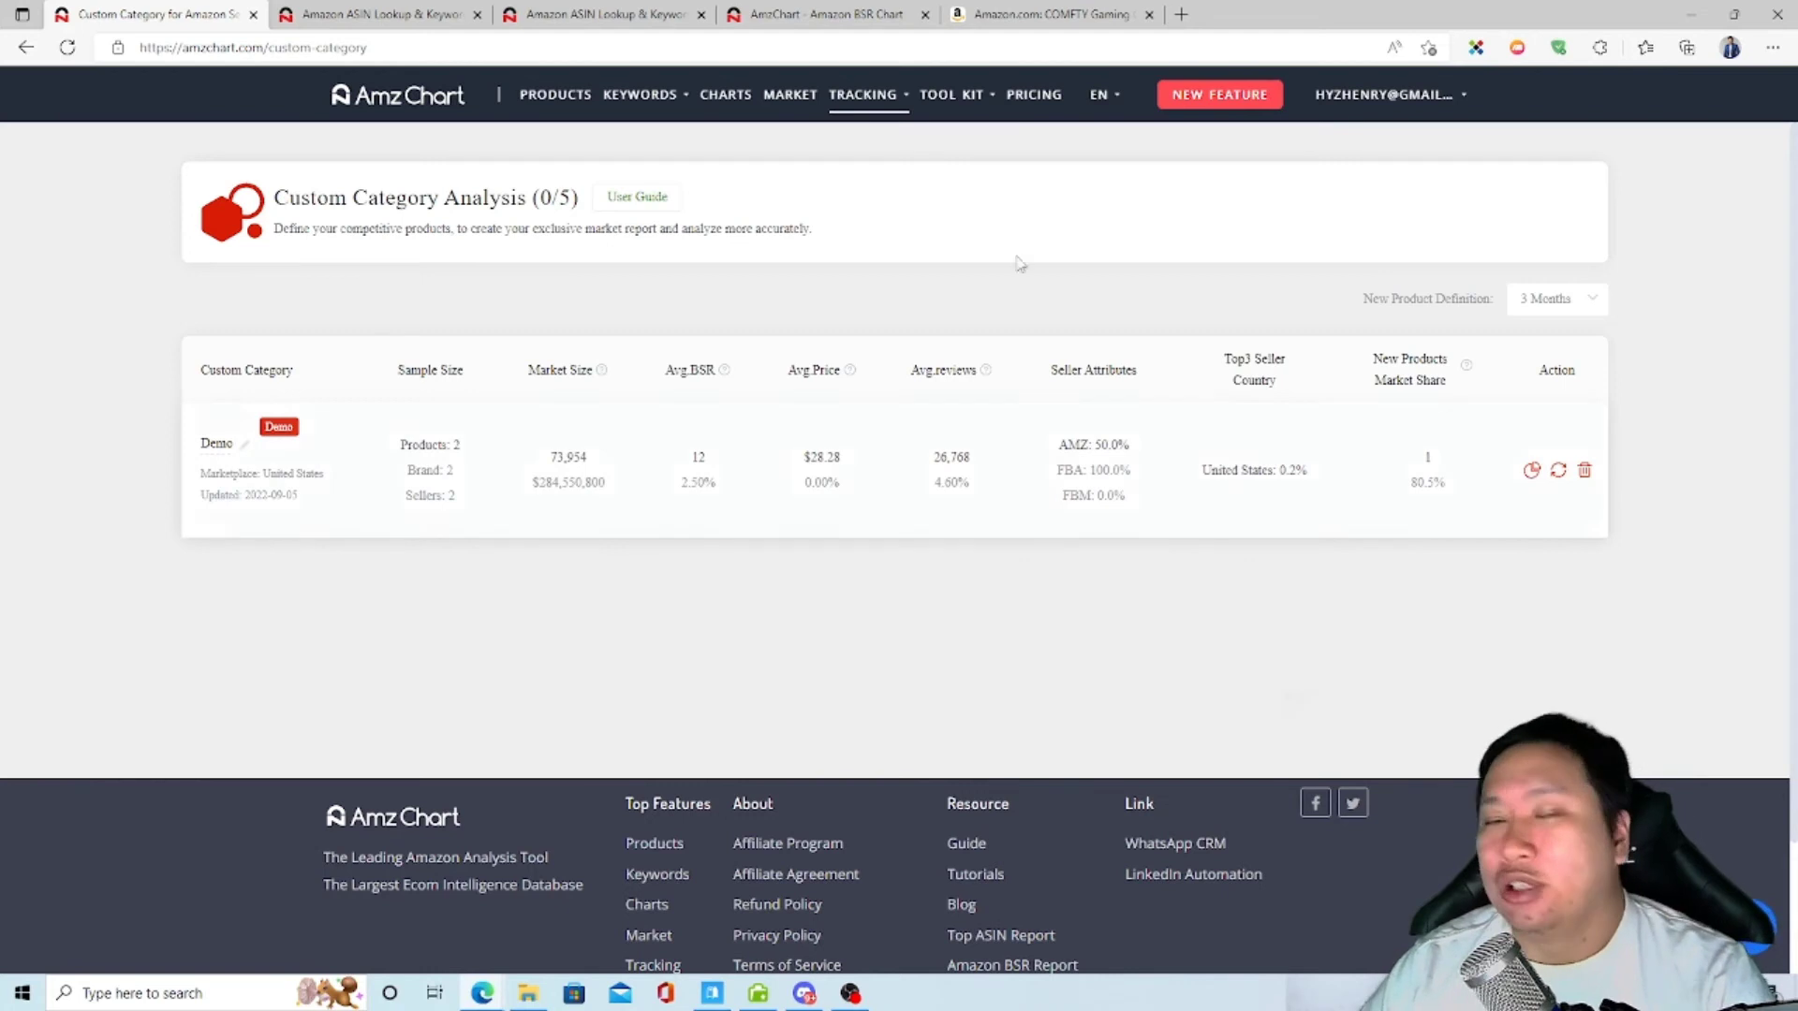
Step: Open the EcomScrapy Data API page and read through its highlights, query features and registration offer
mouse_move(951, 98)
left_click(943, 155)
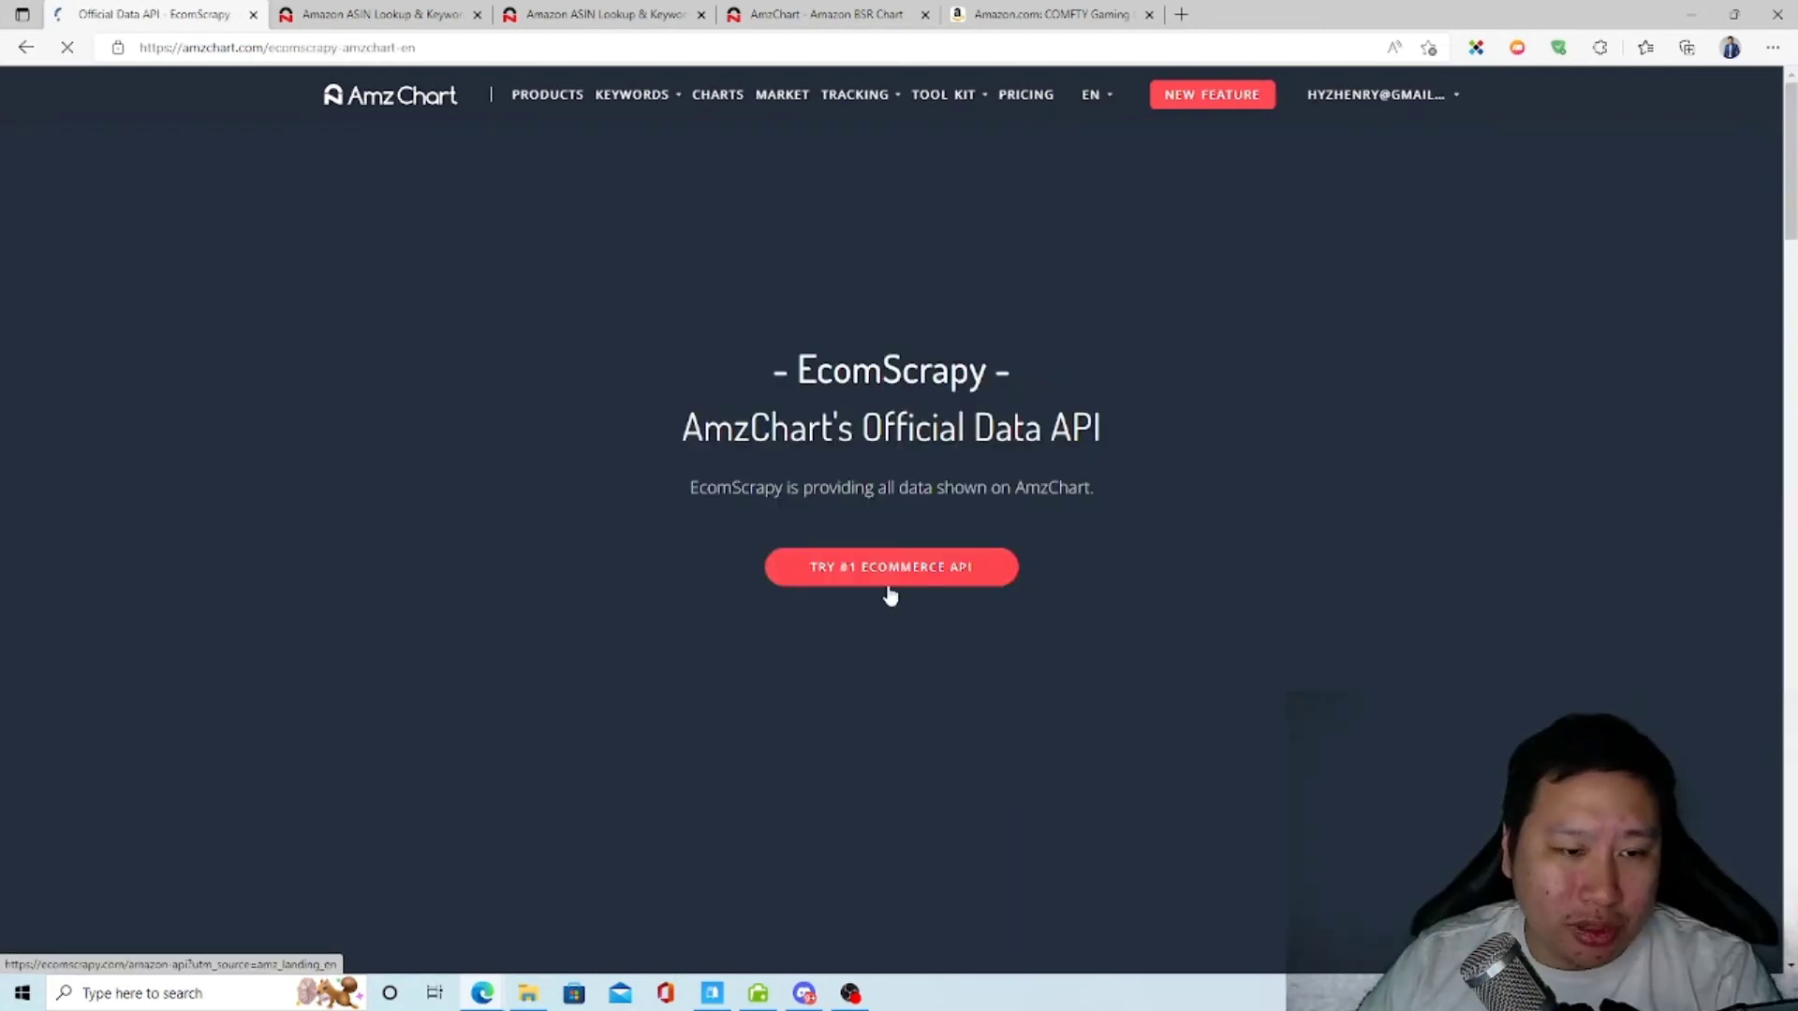
scroll(823, 573, "down", 5)
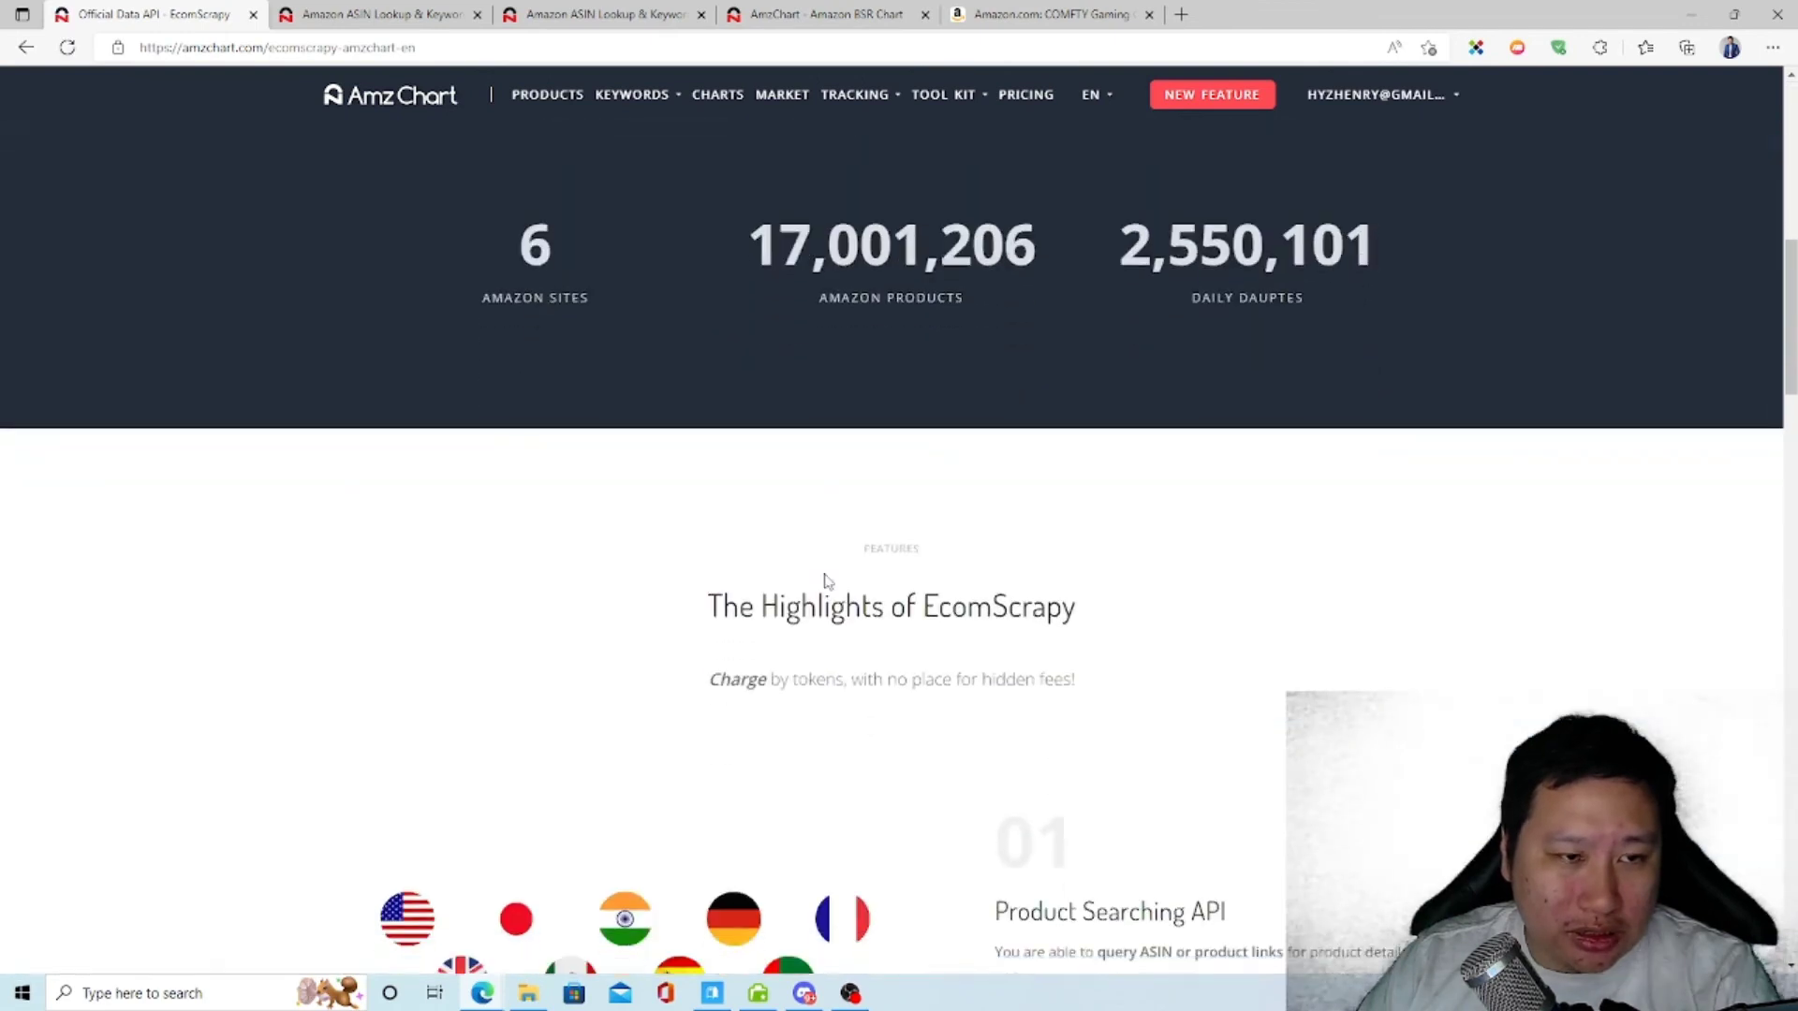
scroll(824, 583, "down", 12)
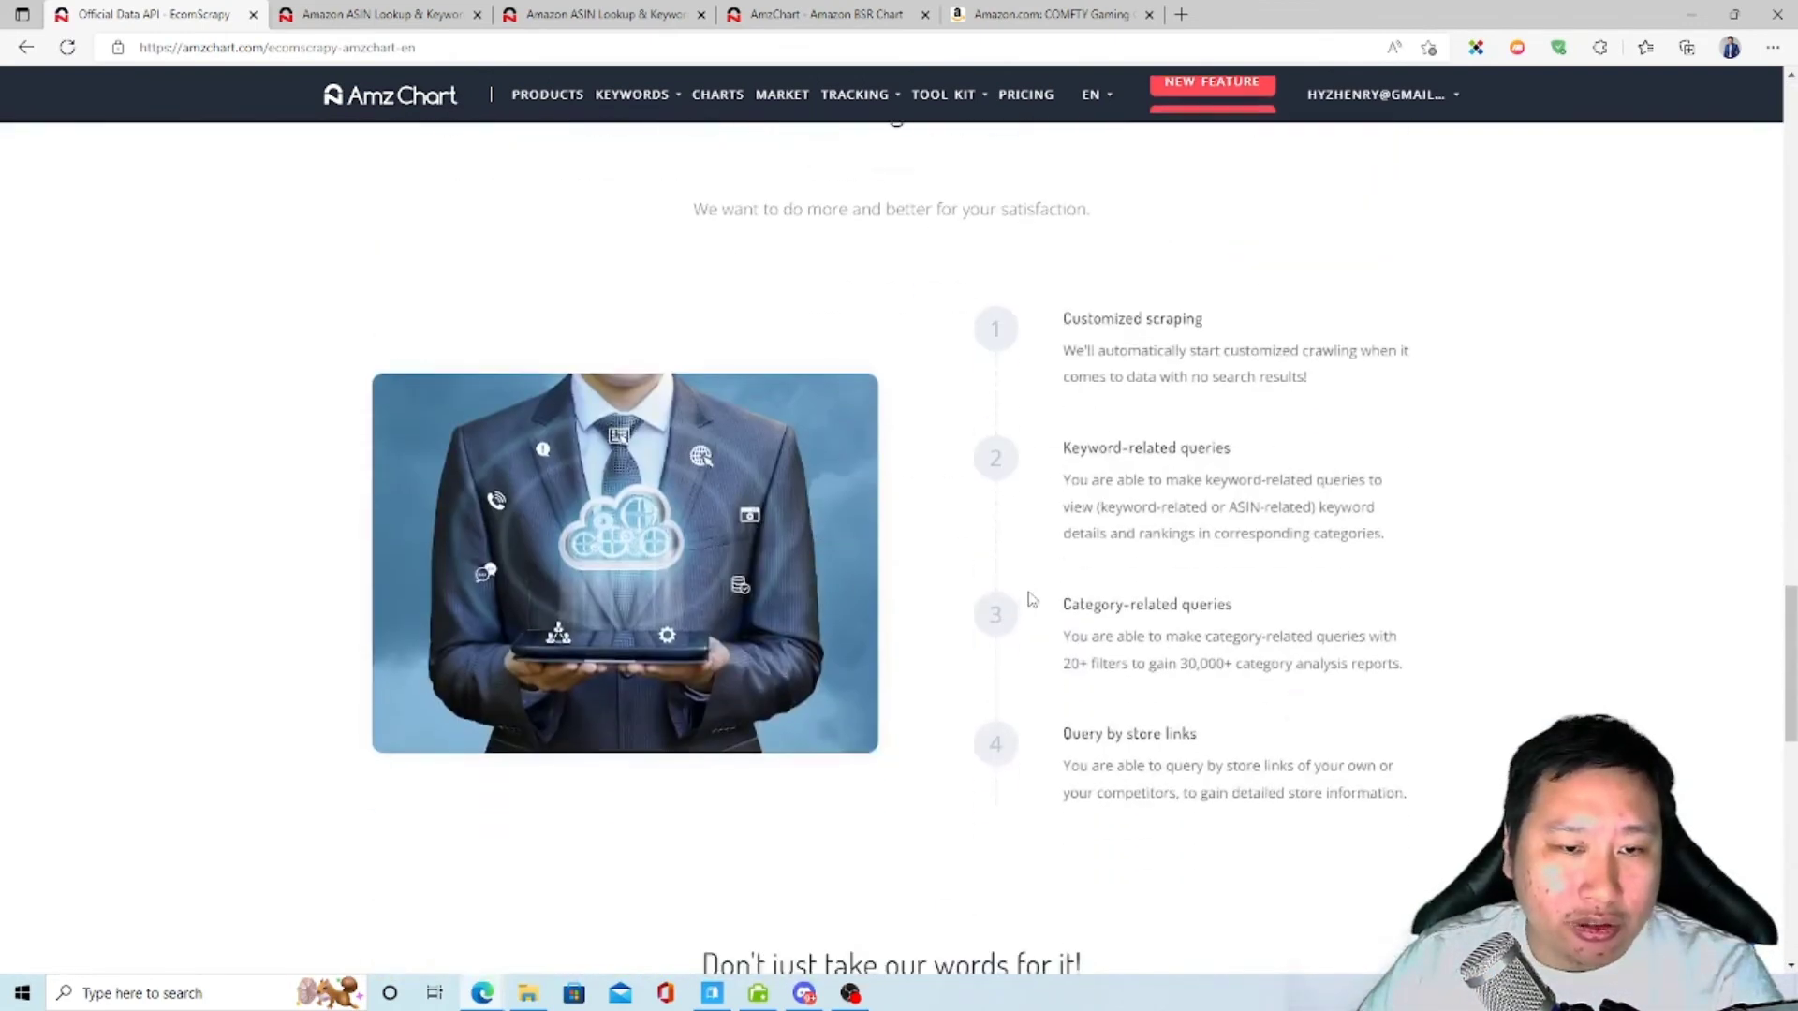
scroll(1040, 614, "down", 10)
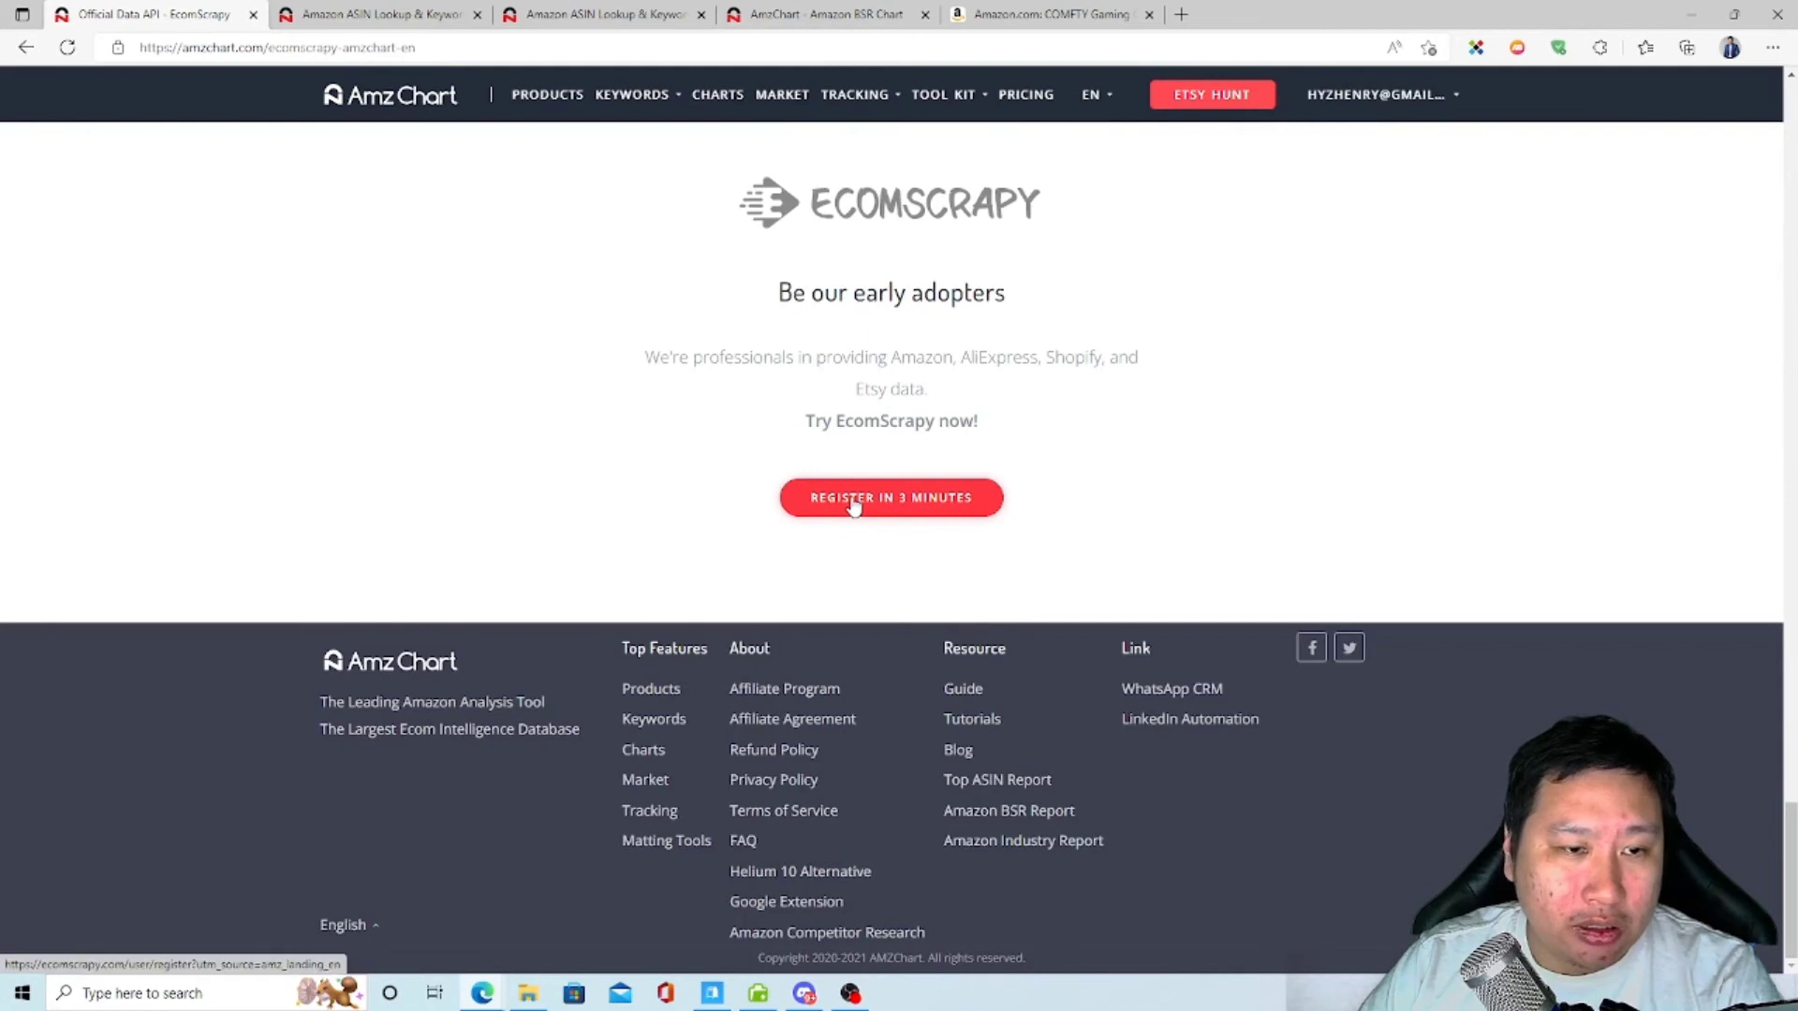
scroll(852, 506, "up", 8)
scroll(855, 525, "down", 7)
scroll(948, 478, "up", 1)
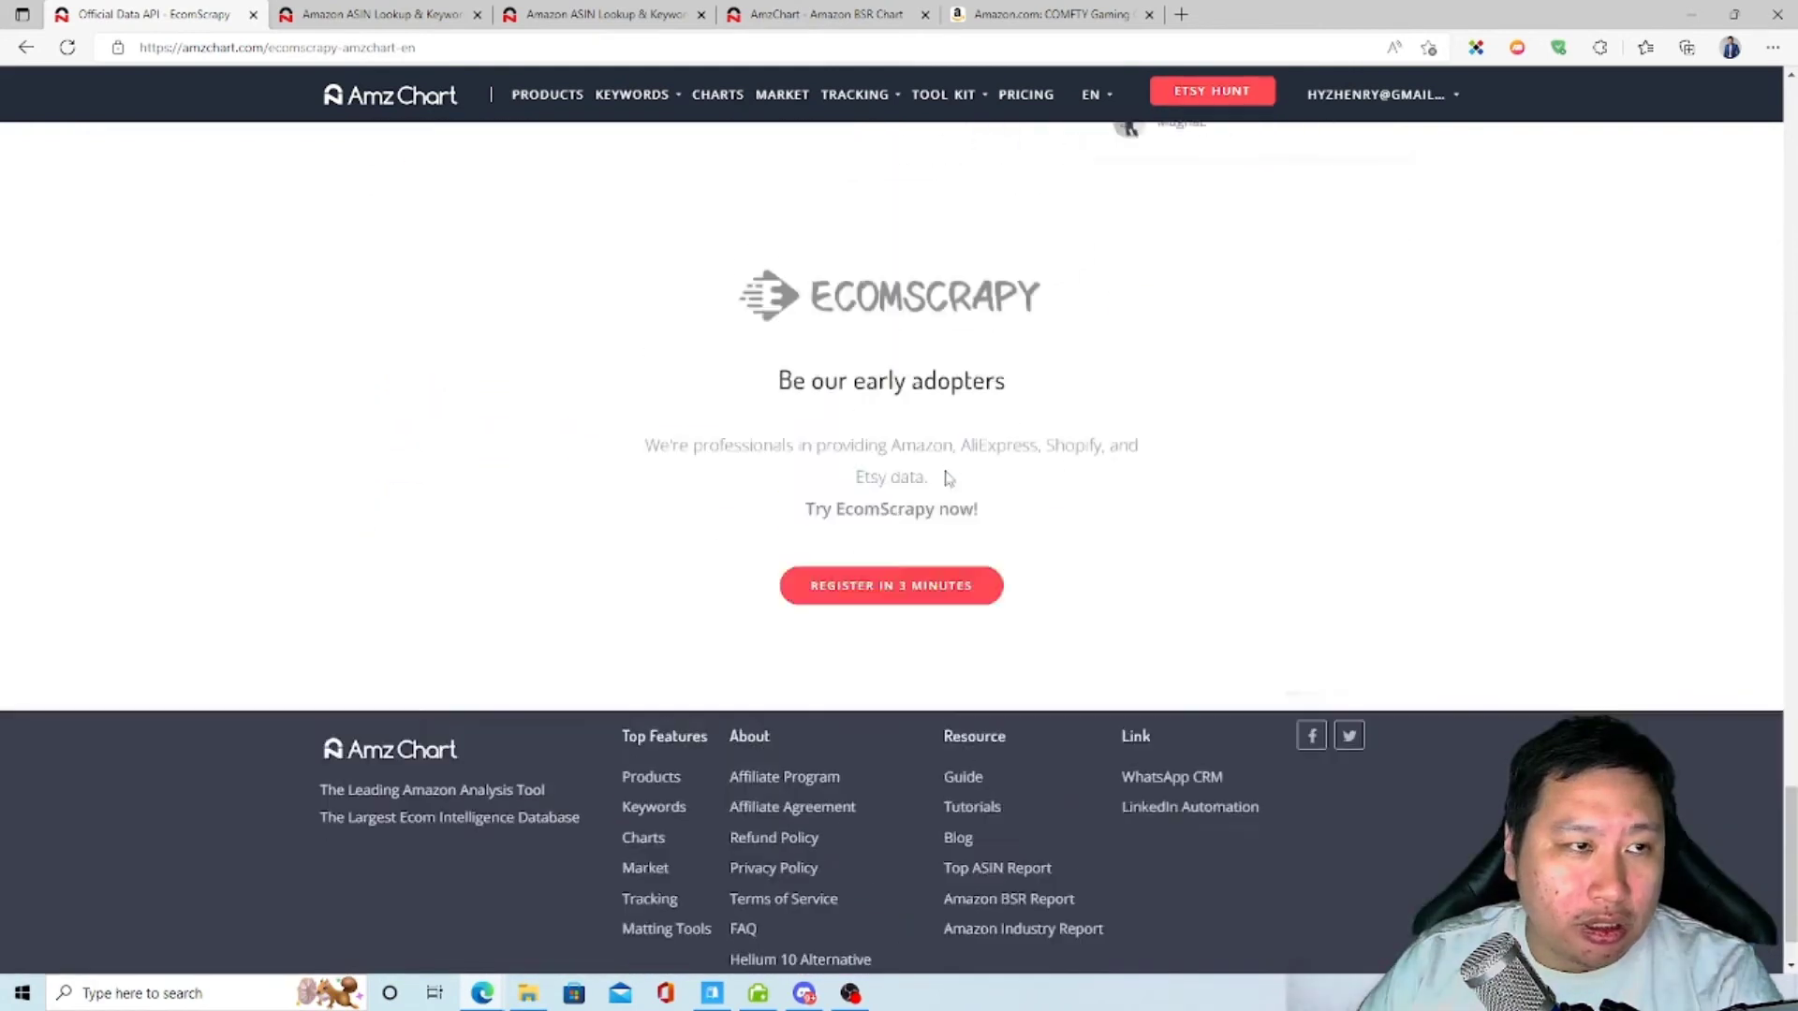
scroll(949, 478, "up", 15)
Step: Open the Image Matting tool and try it on the sample image of the white box and tube
mouse_move(947, 137)
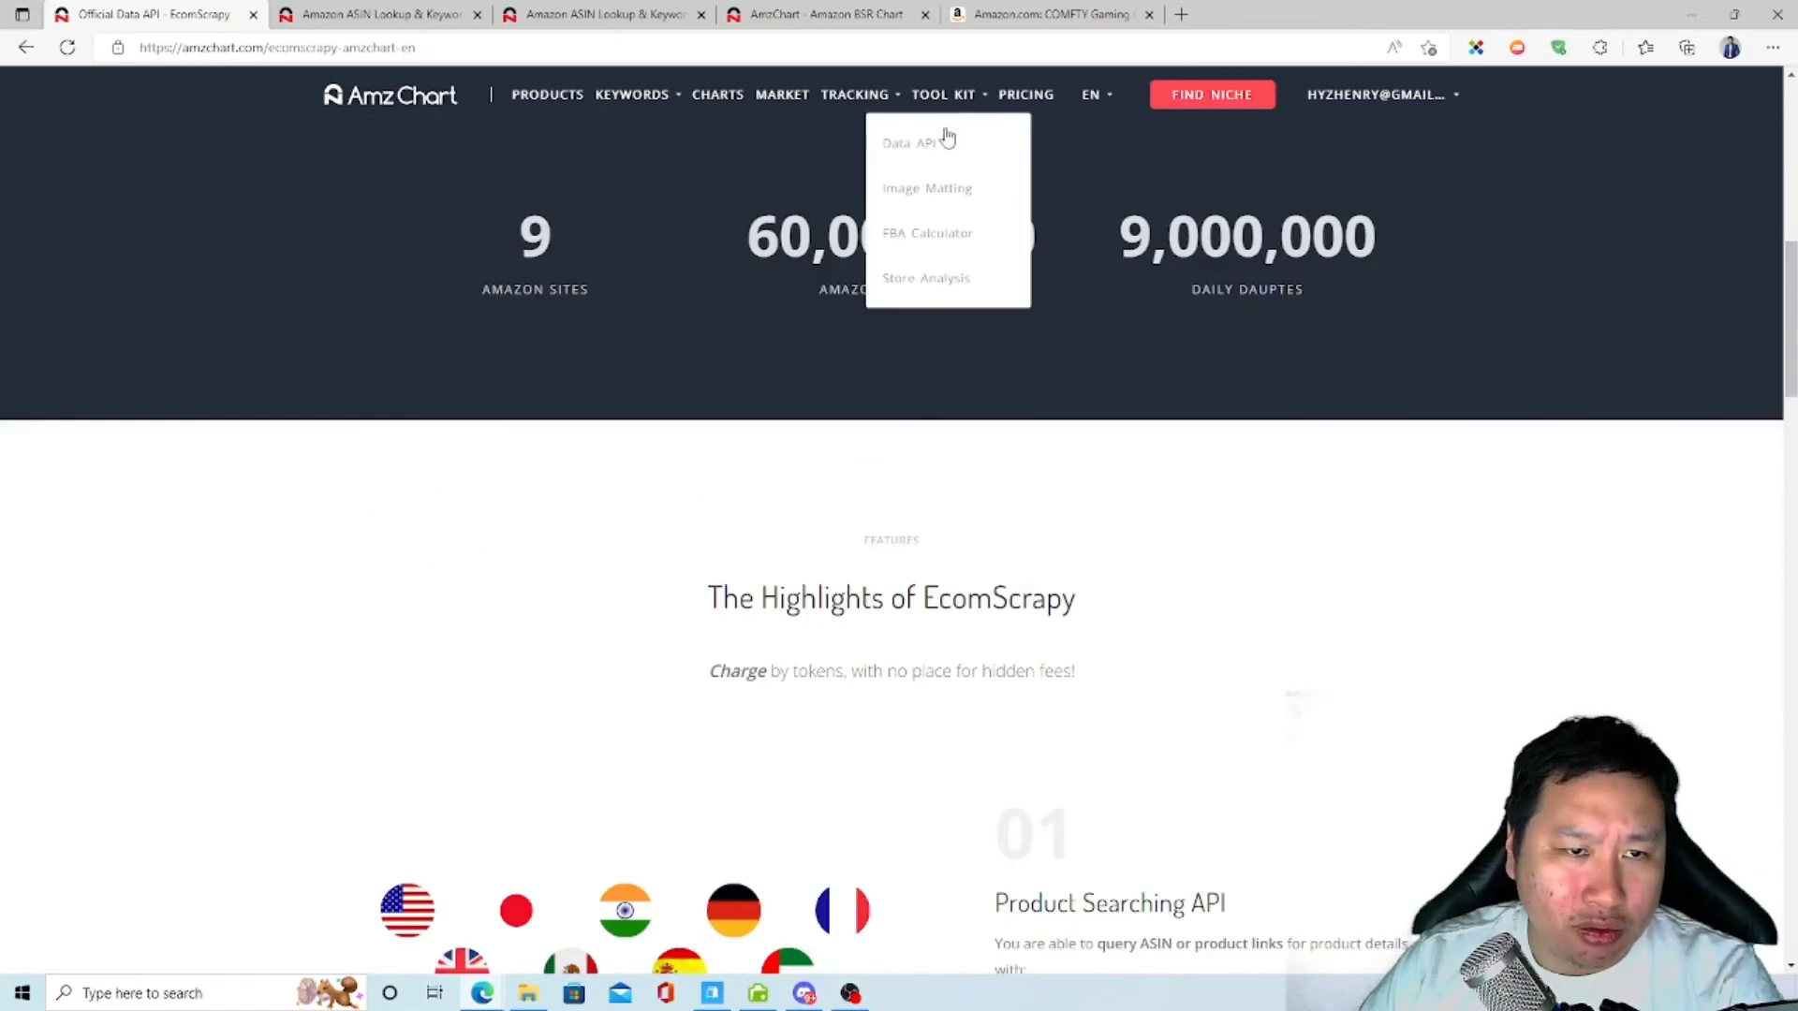
left_click(939, 187)
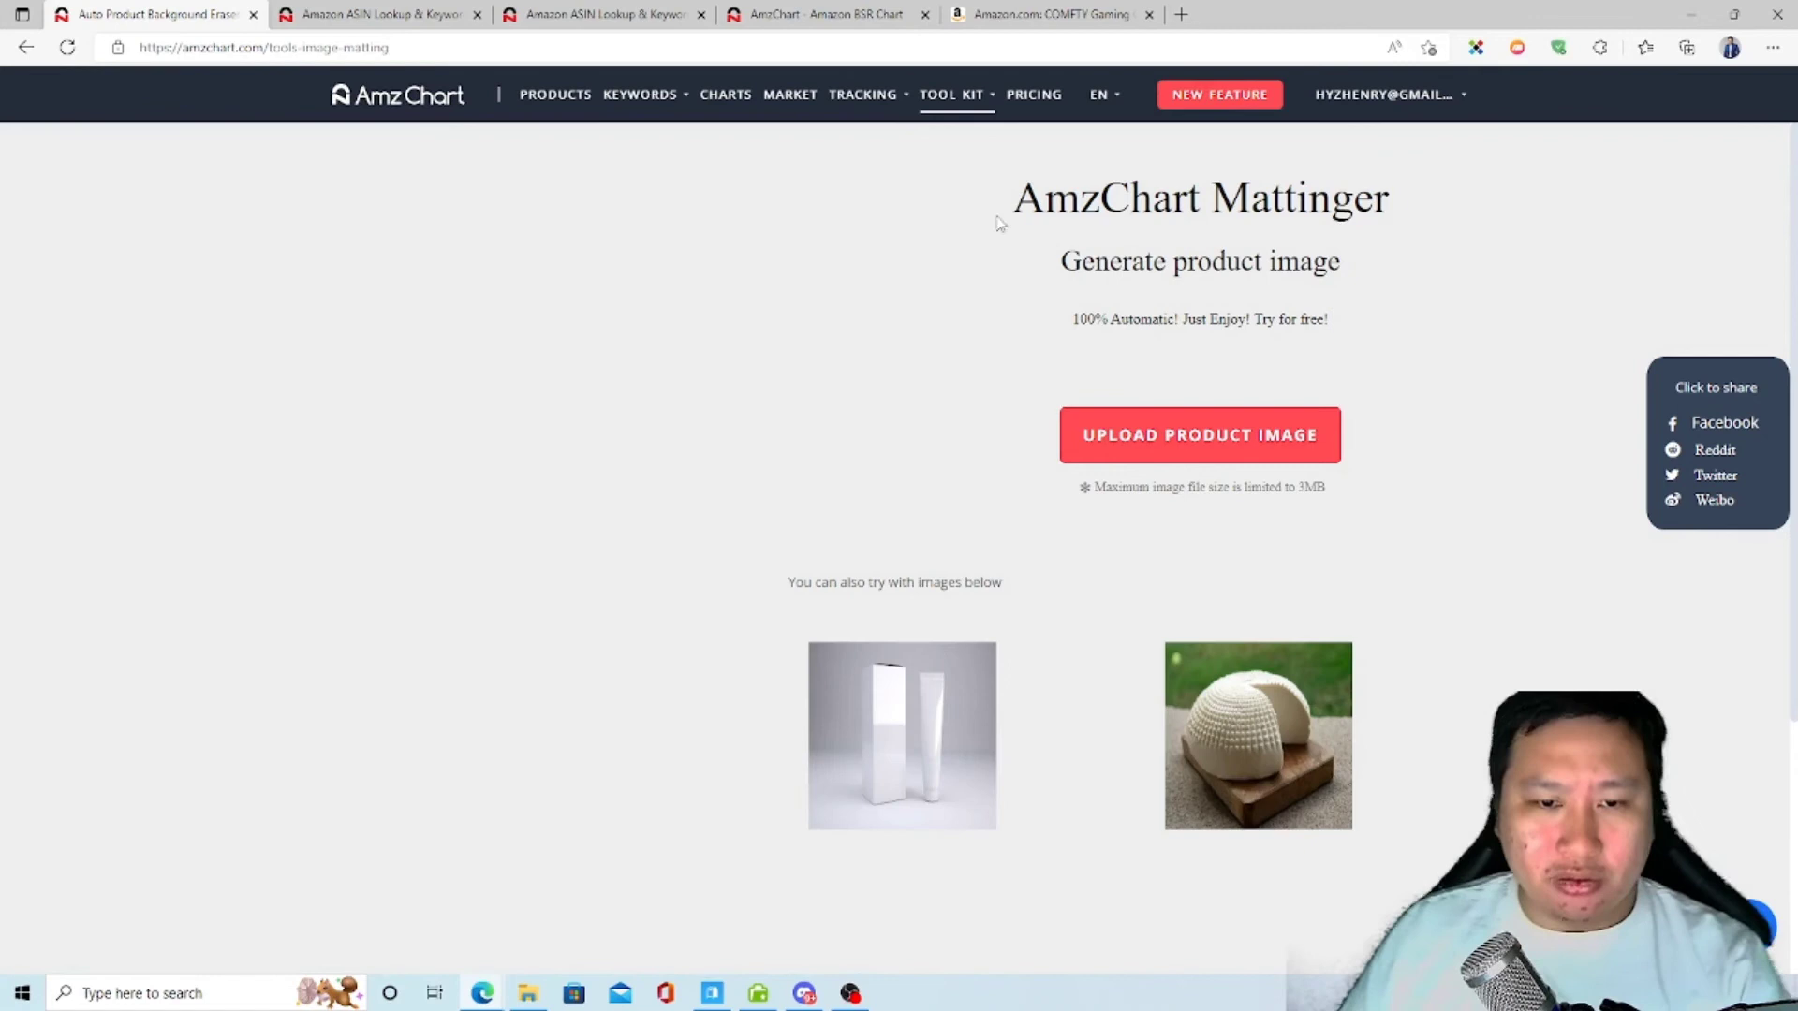
mouse_move(952, 94)
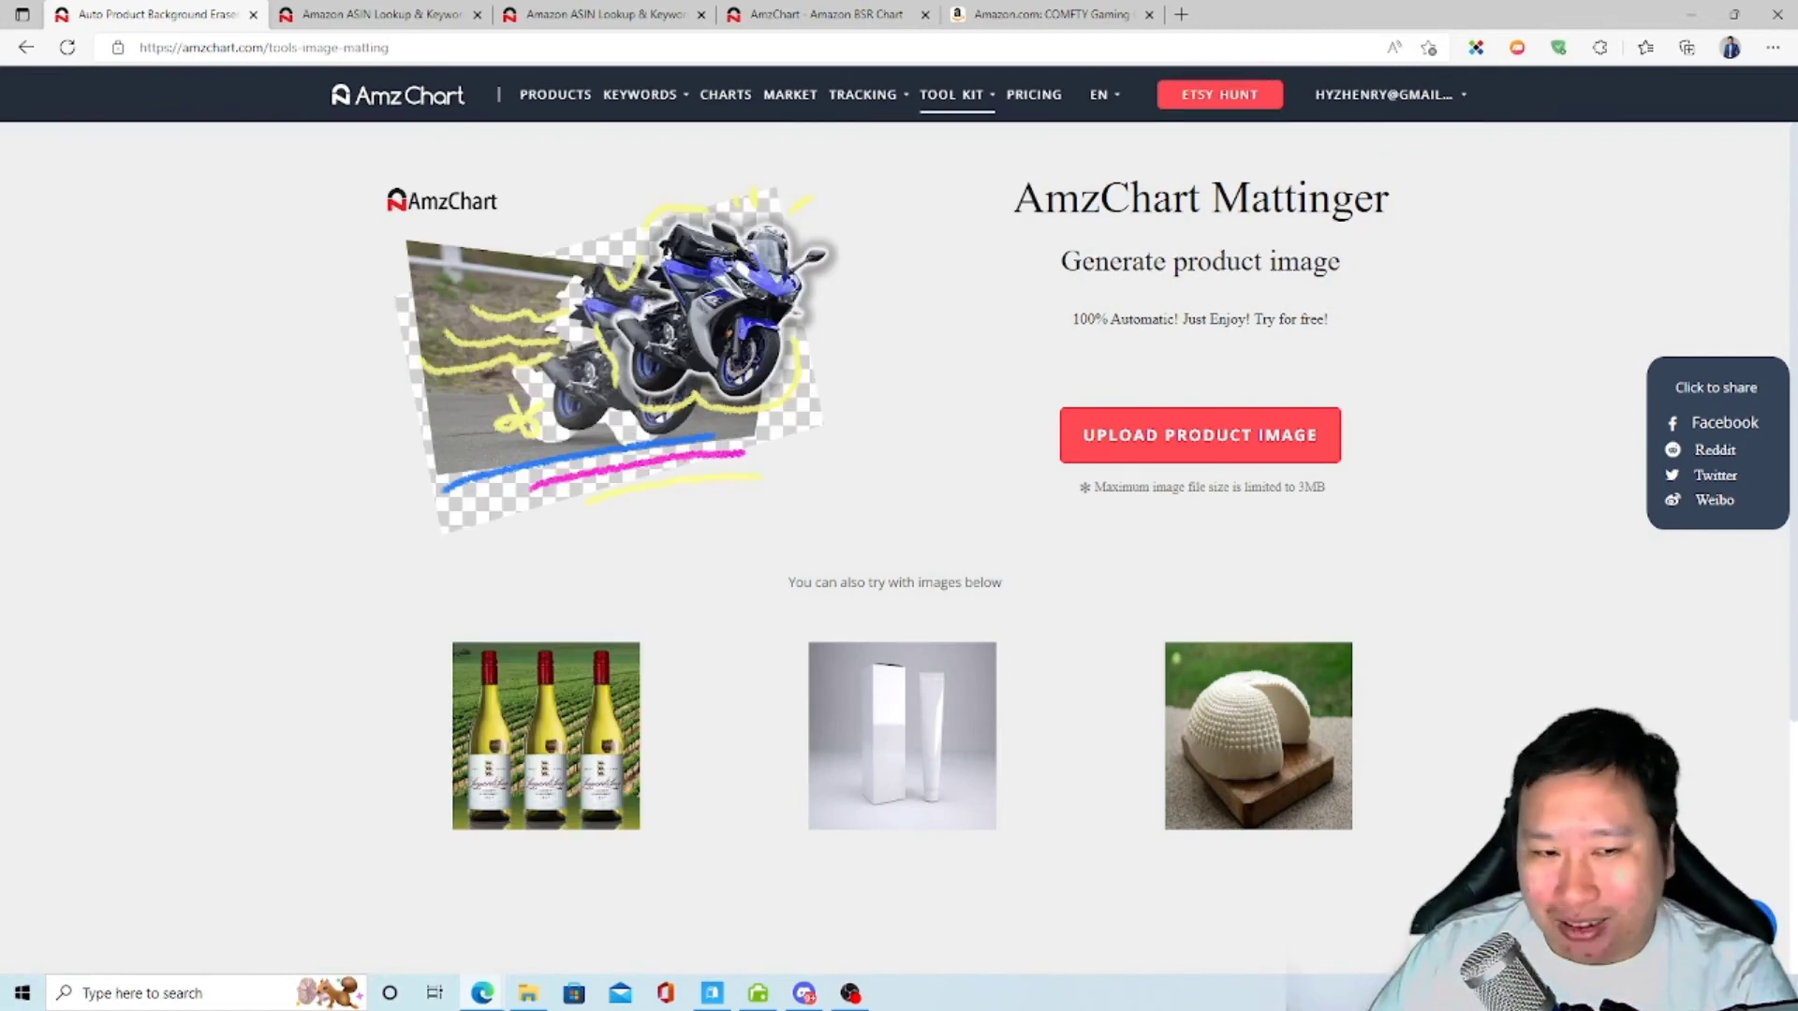
scroll(1416, 716, "down", 4)
scroll(1405, 719, "up", 4)
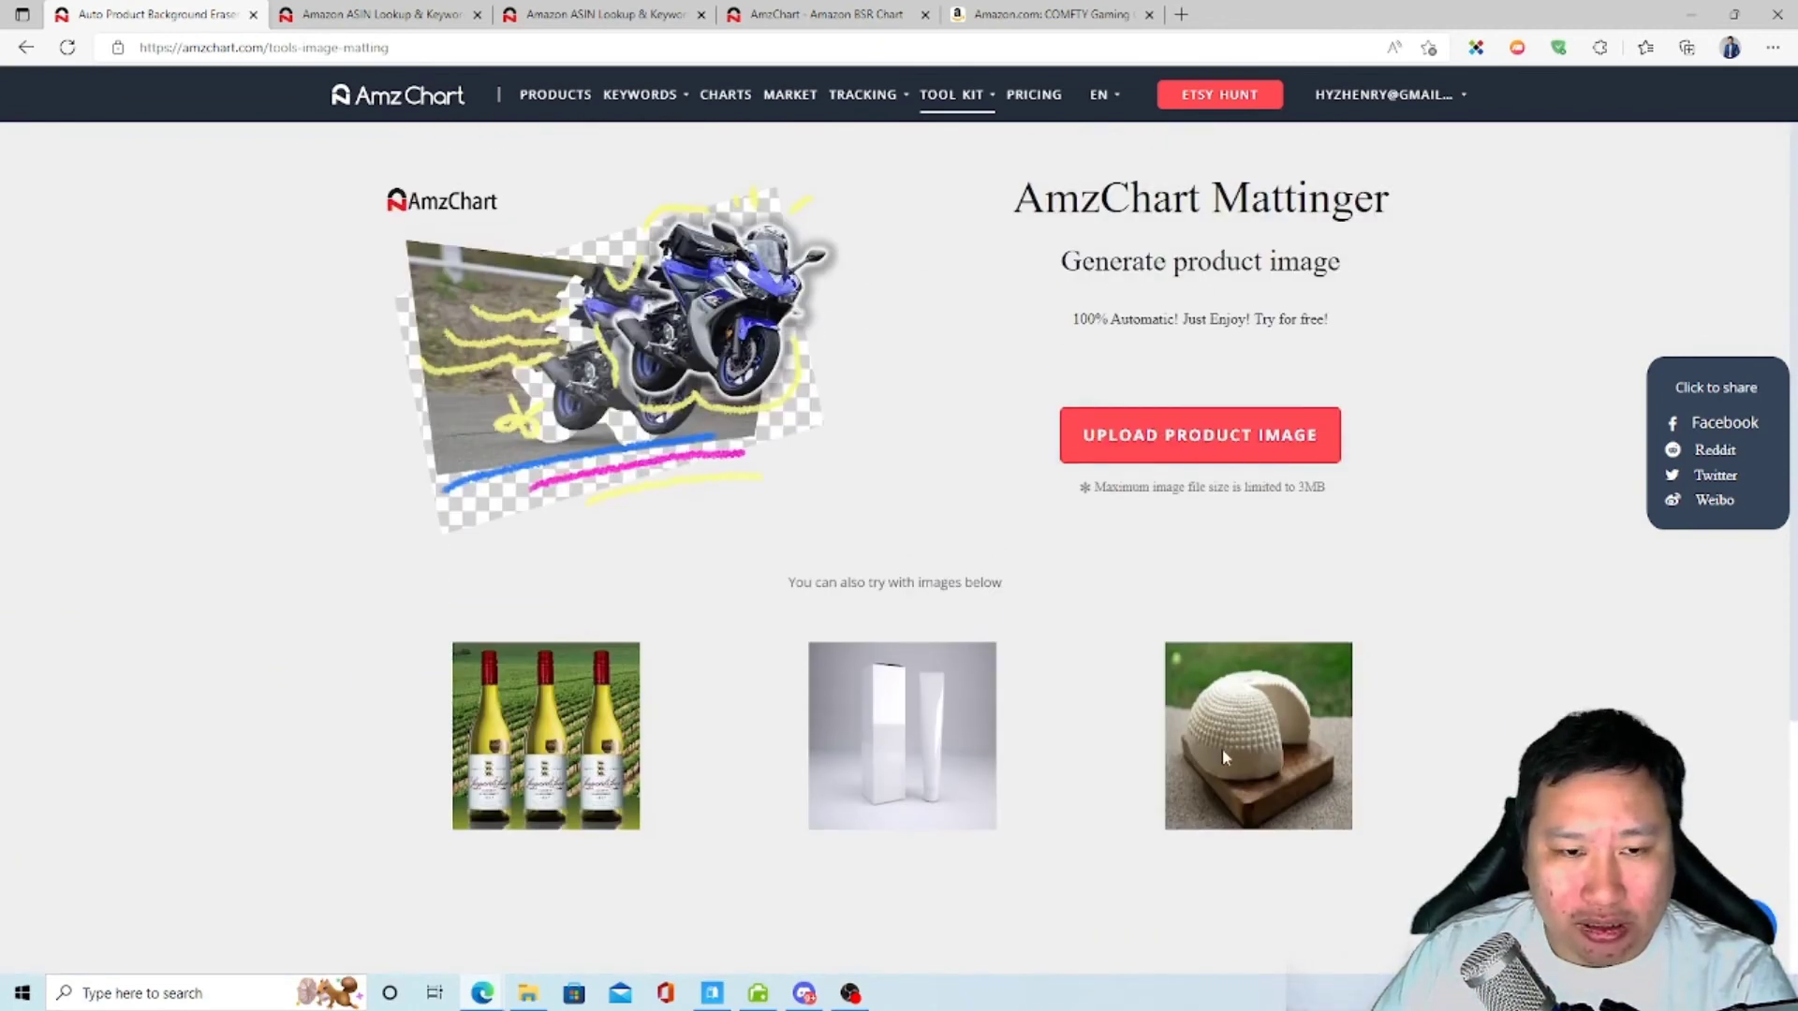
left_click(843, 660)
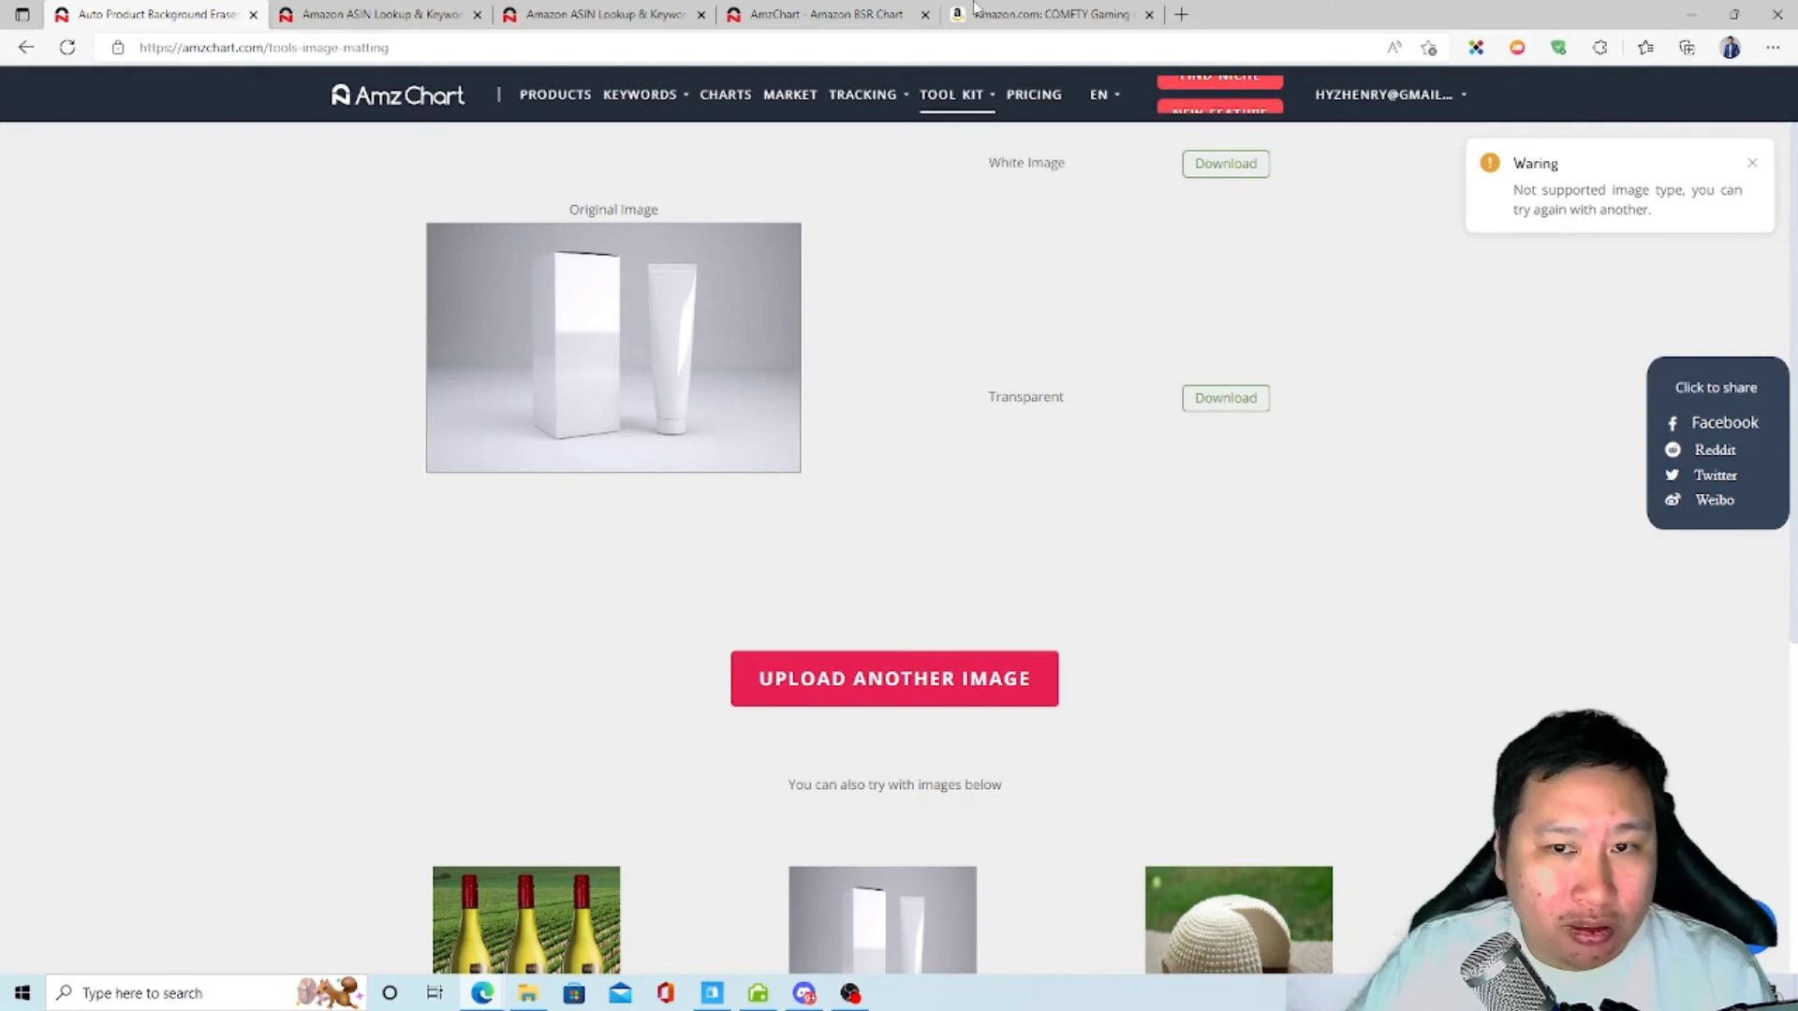
scroll(1187, 570, "down", 2)
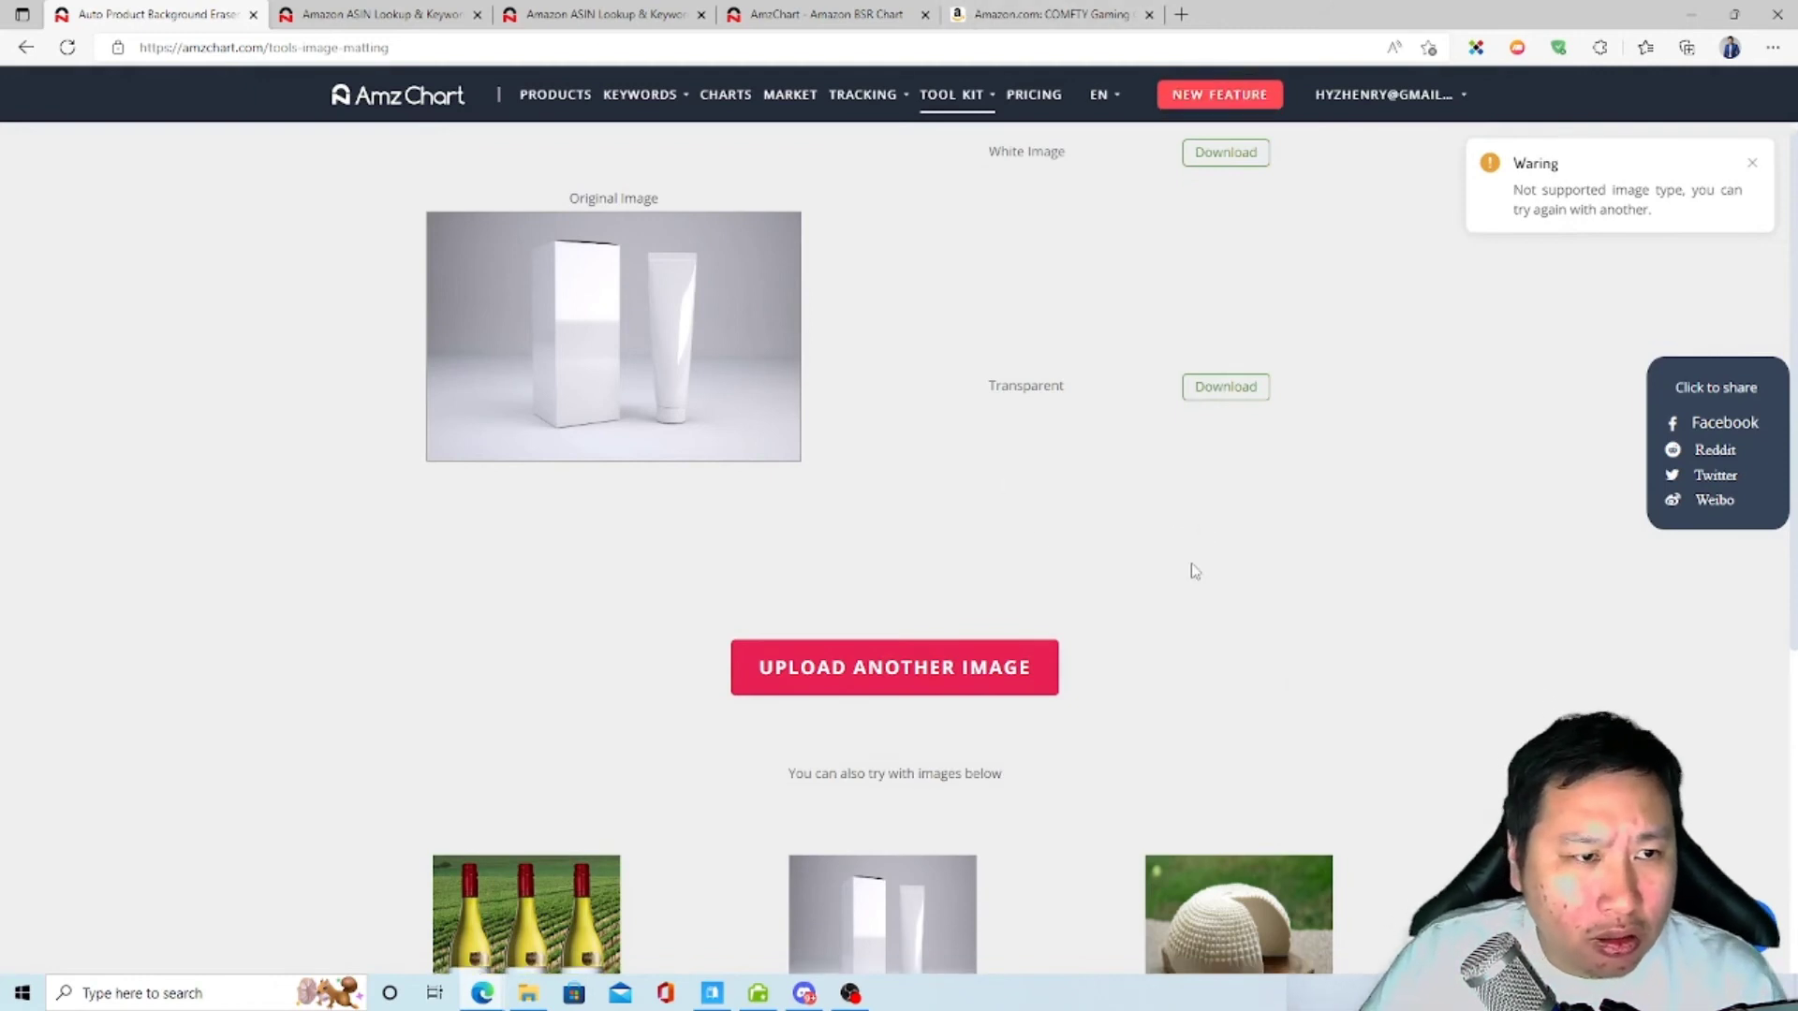
scroll(1191, 575, "up", 2)
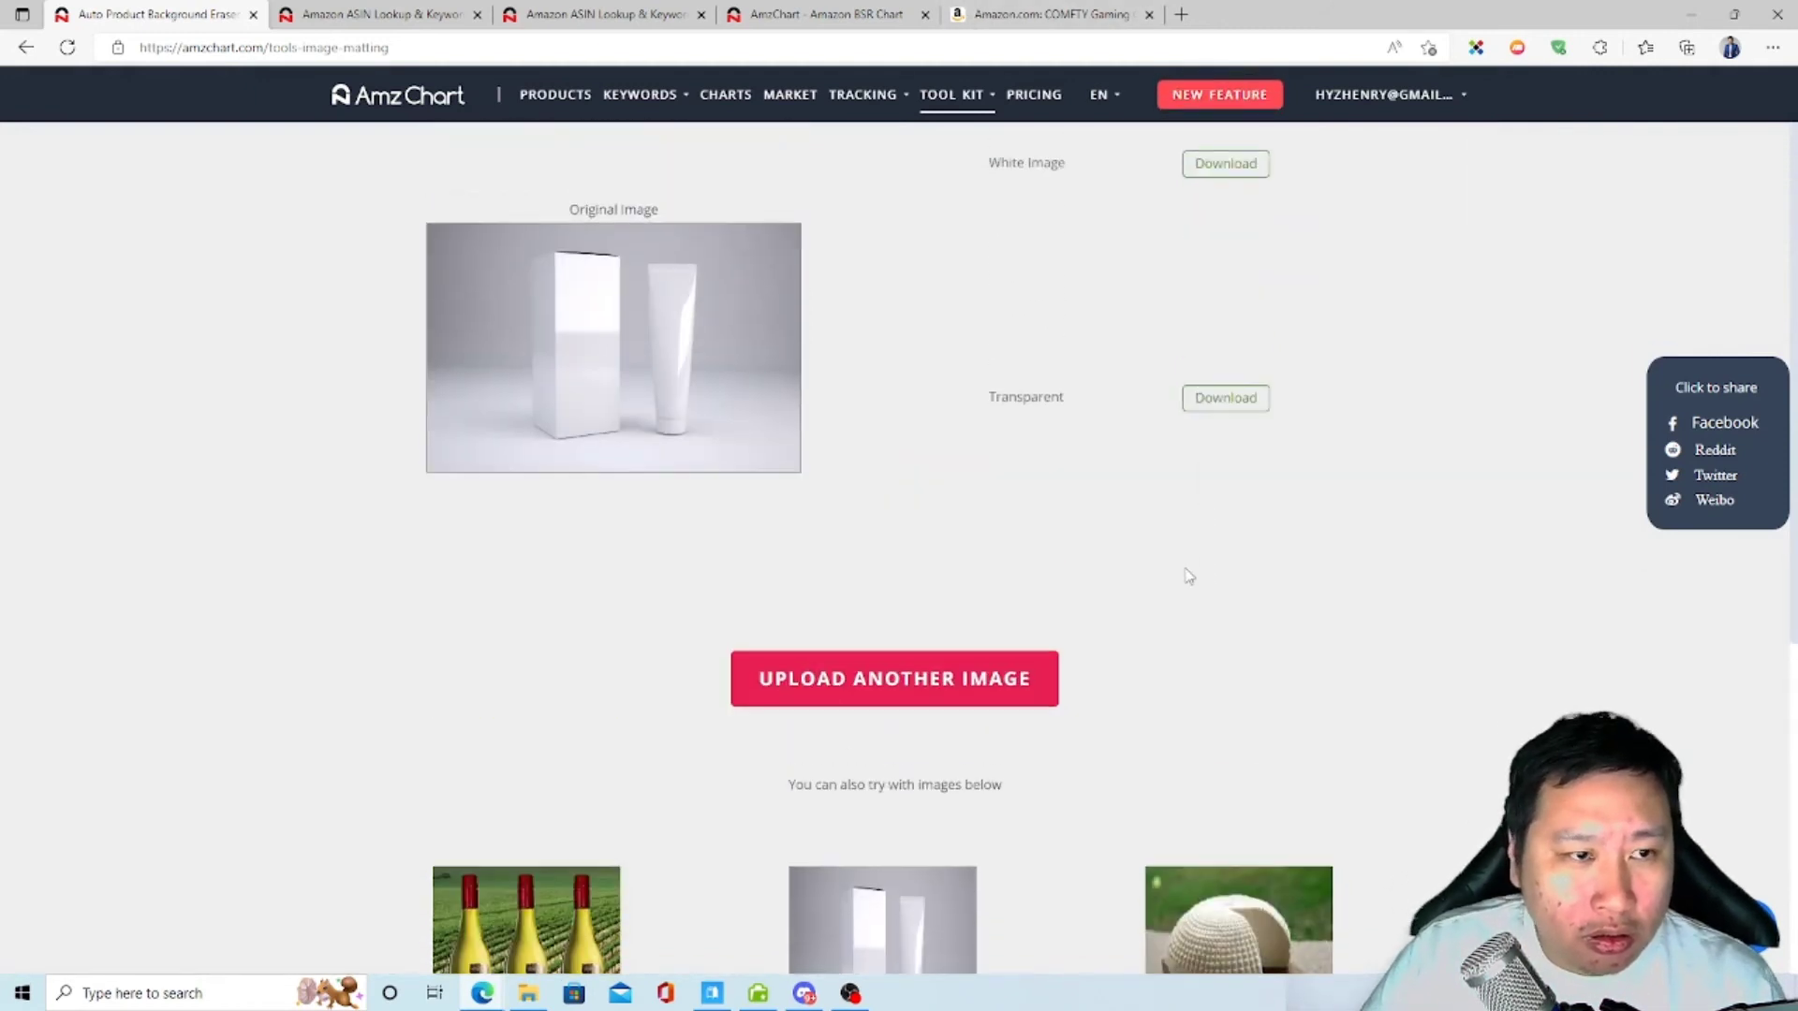
Step: Try Image Matting on the cheese sample image and check the browser's download list
scroll(885, 543, "down", 4)
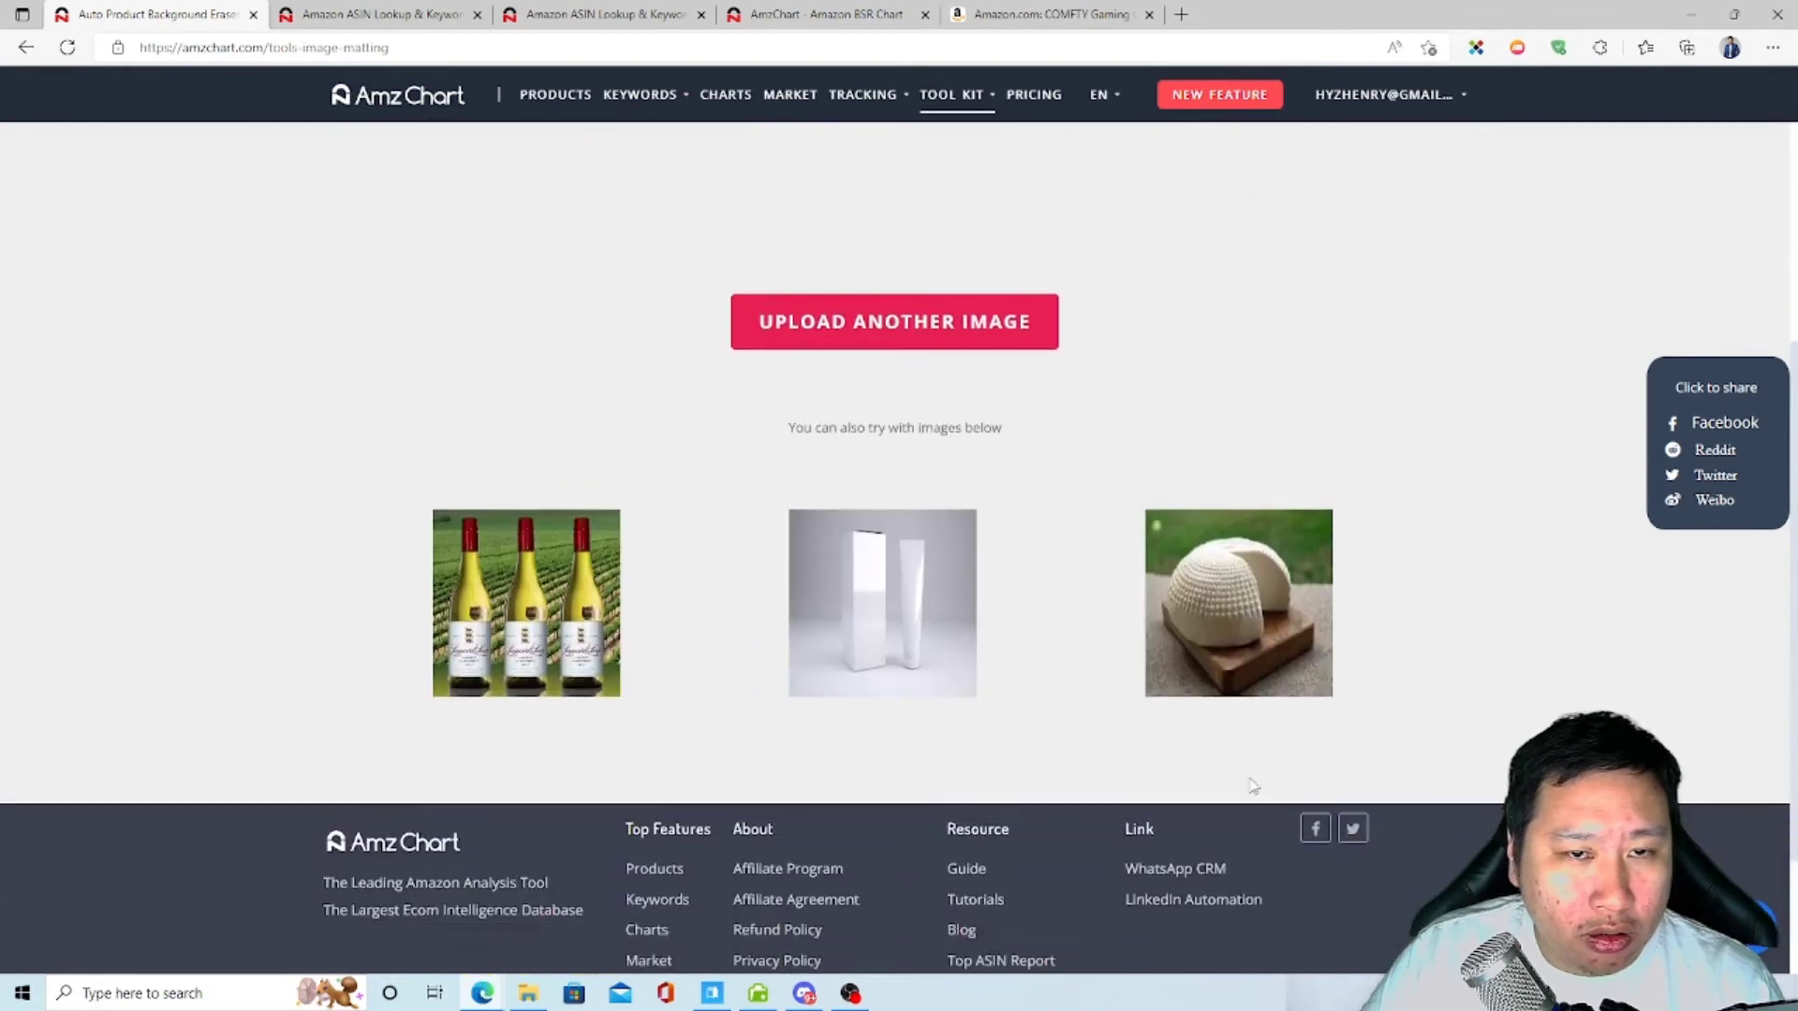
left_click(1225, 614)
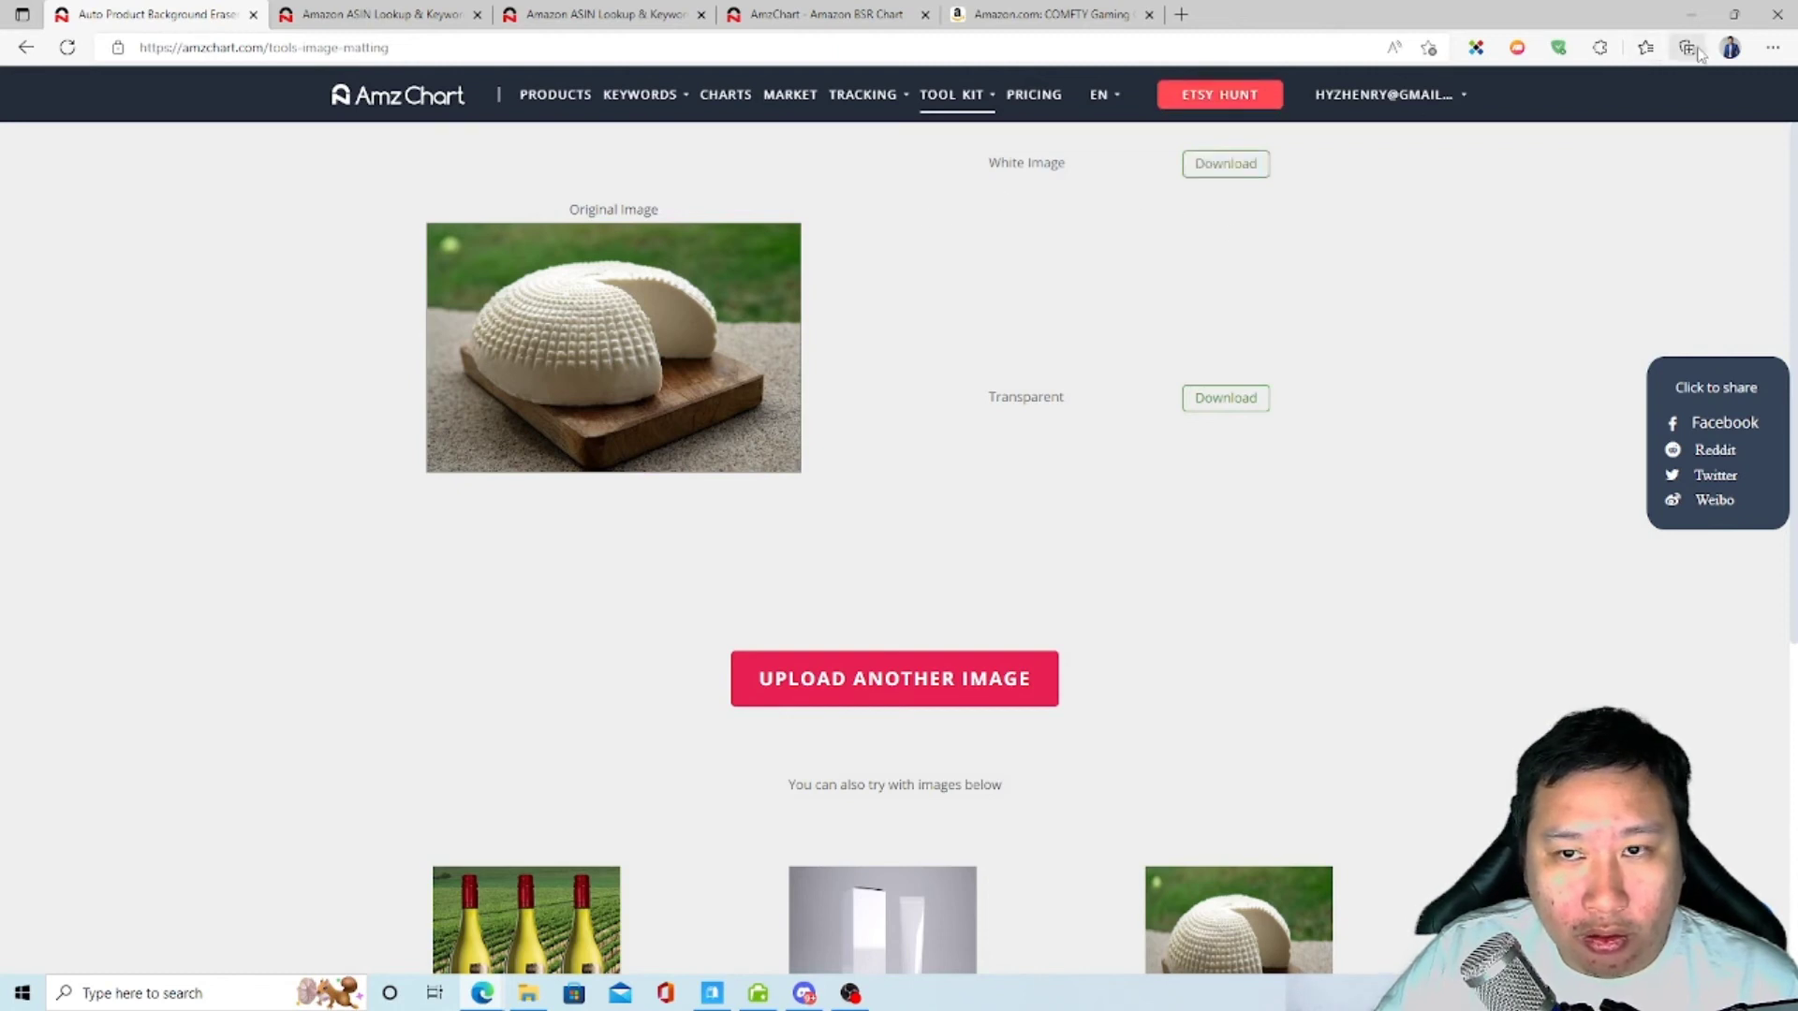
left_click(1772, 46)
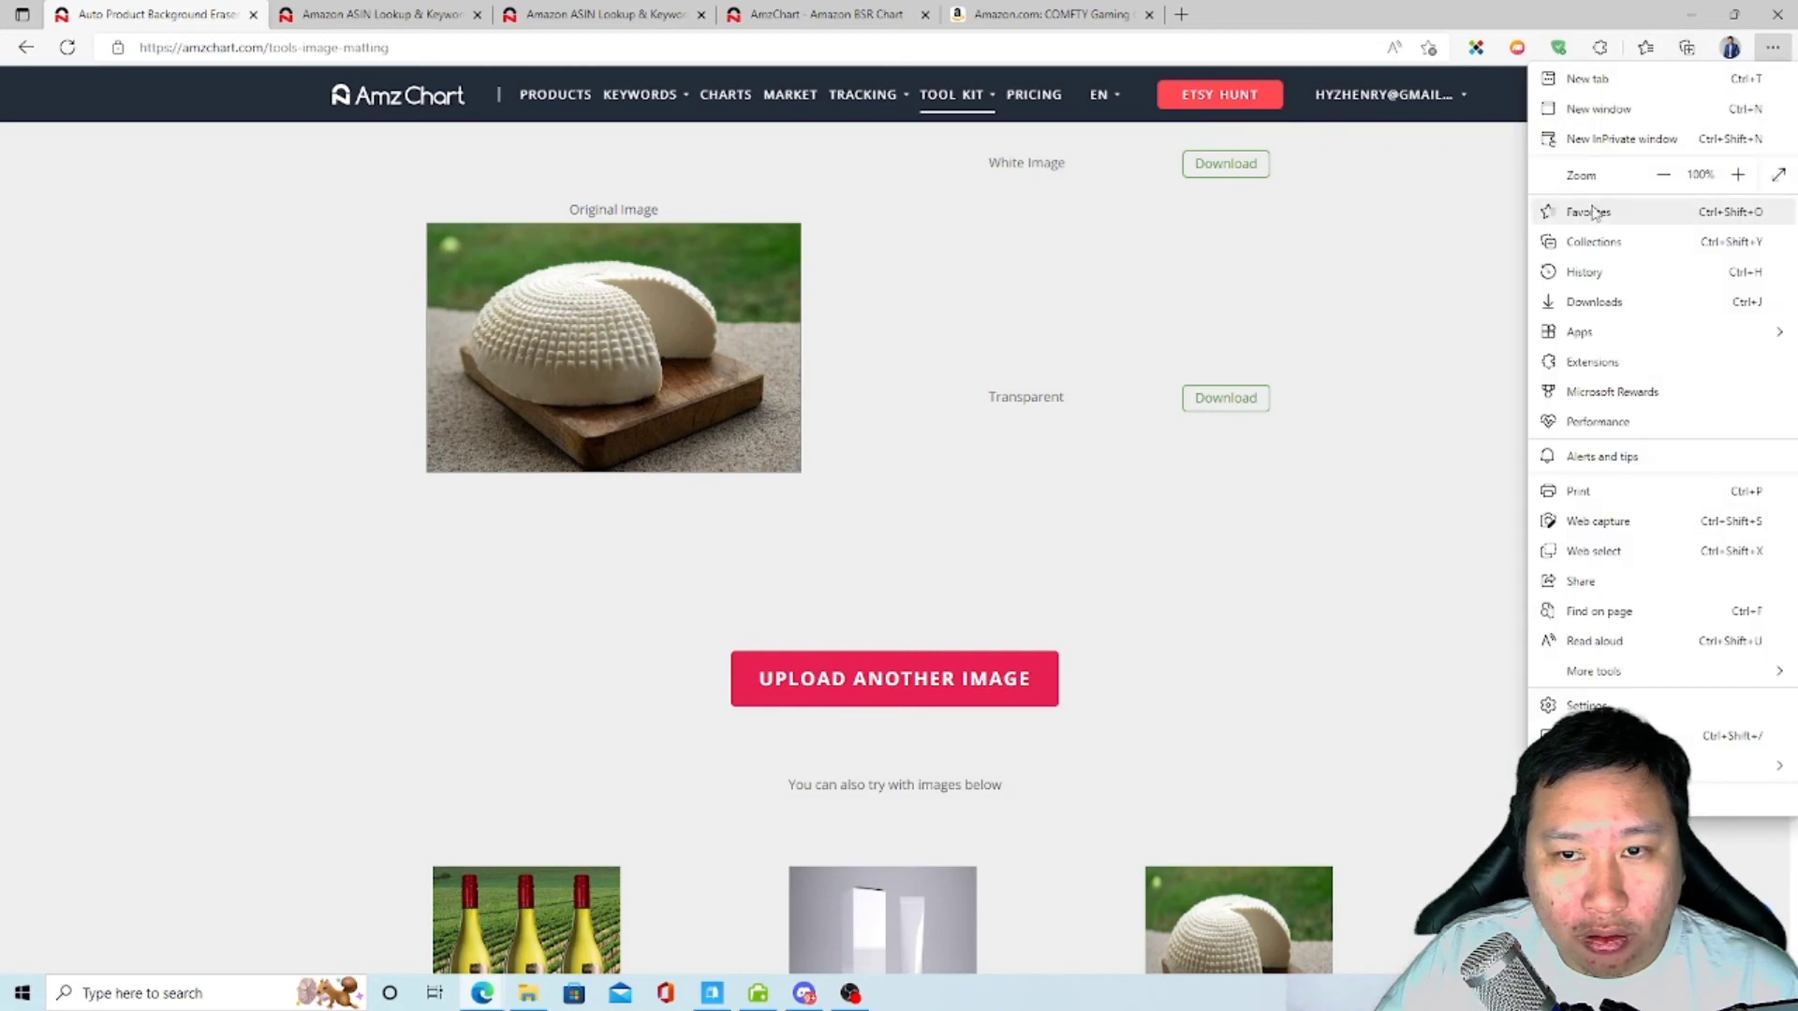
left_click(1593, 302)
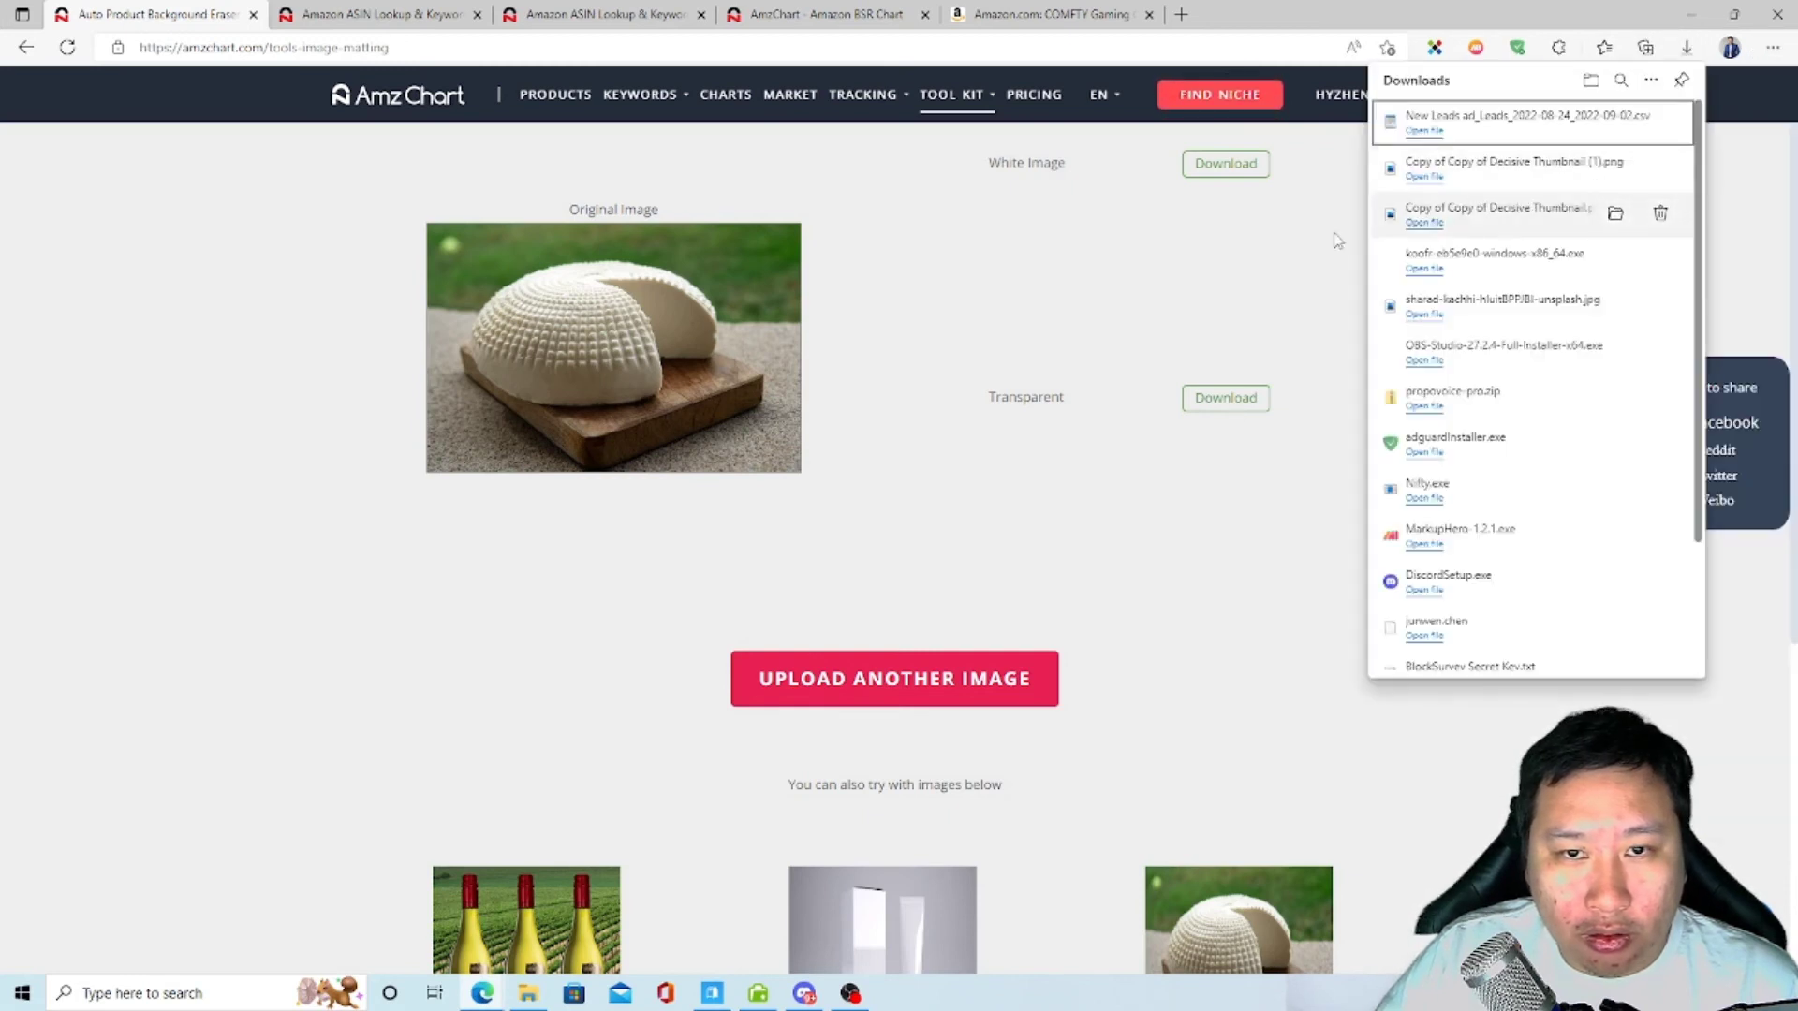
left_click(1030, 309)
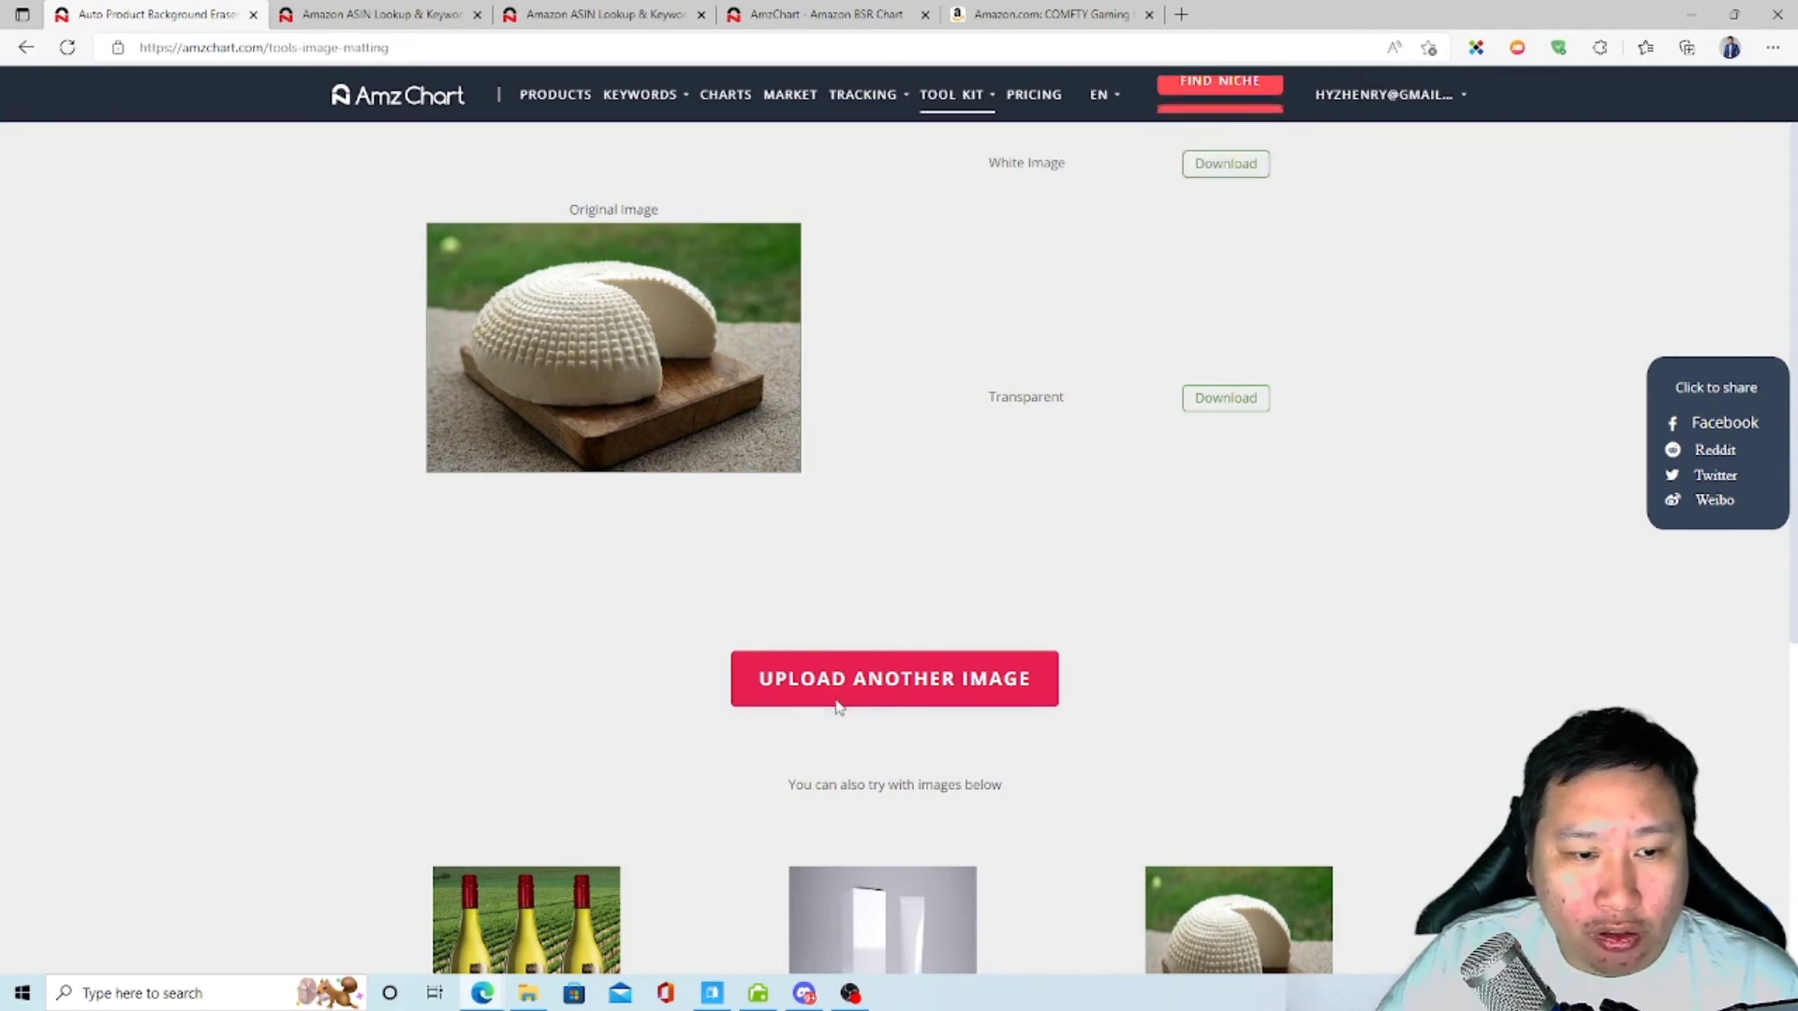
scroll(1068, 665, "down", 5)
scroll(1122, 527, "up", 5)
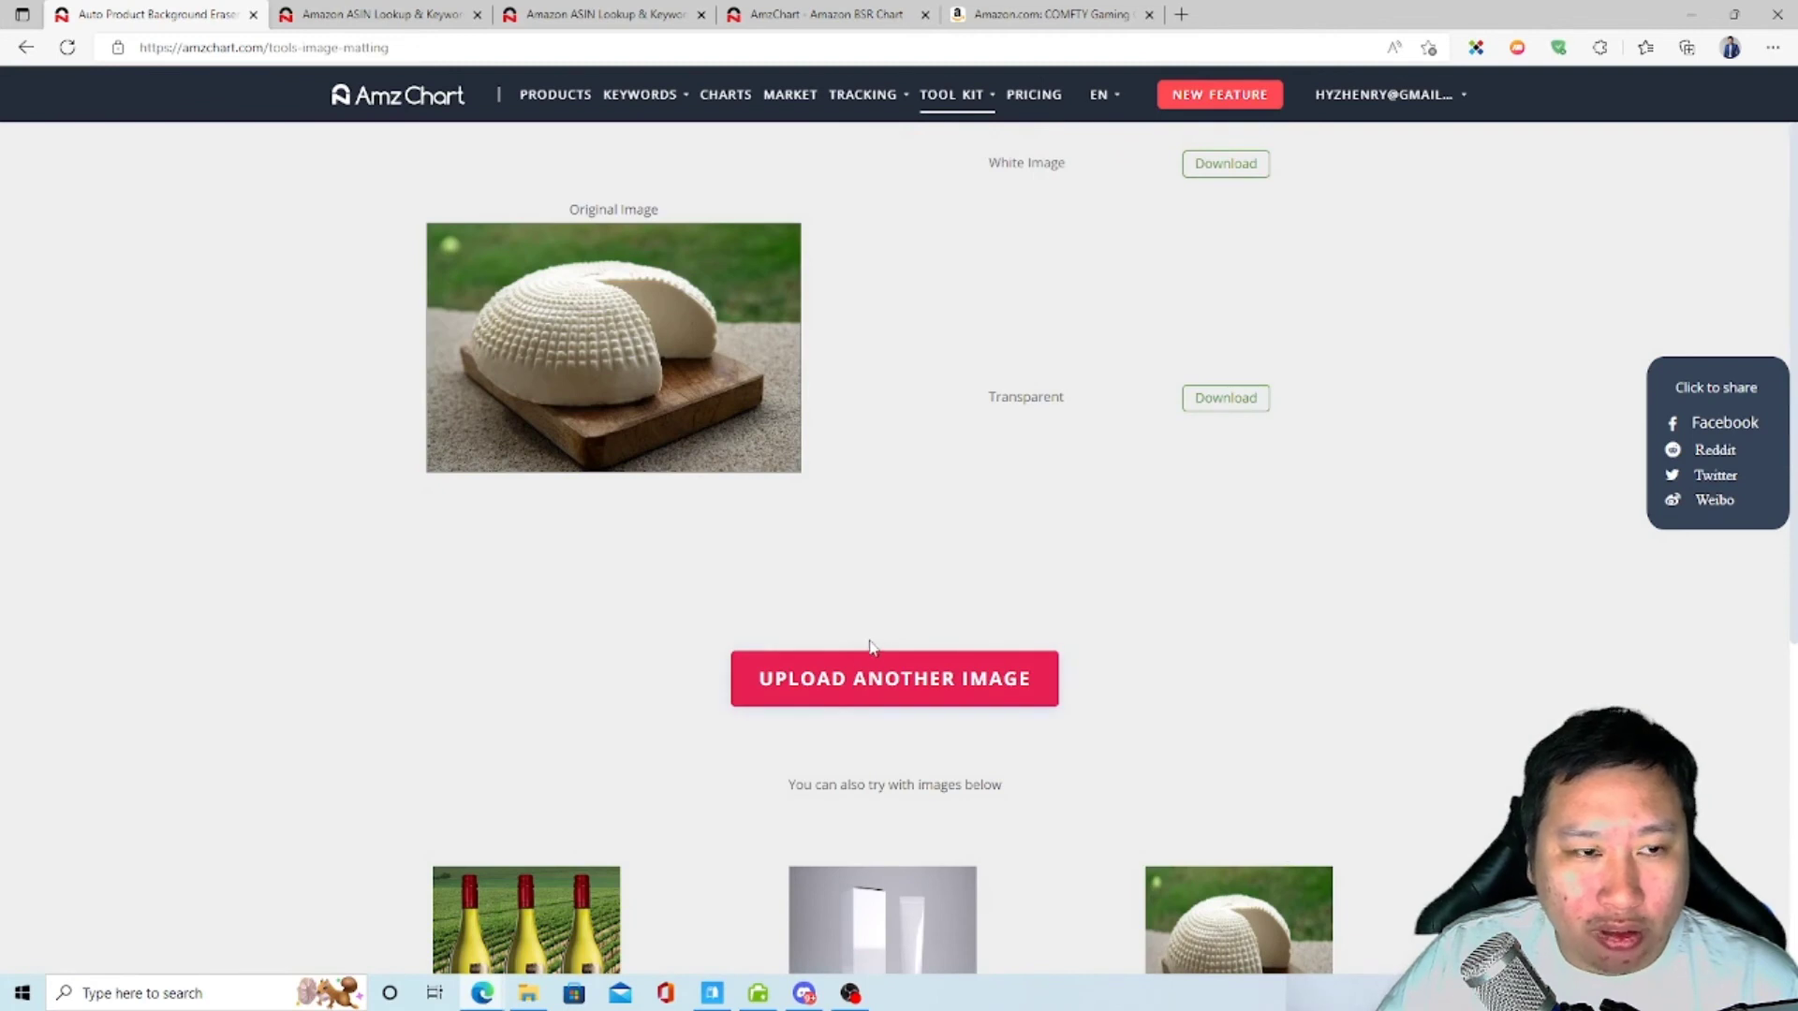
left_click(856, 677)
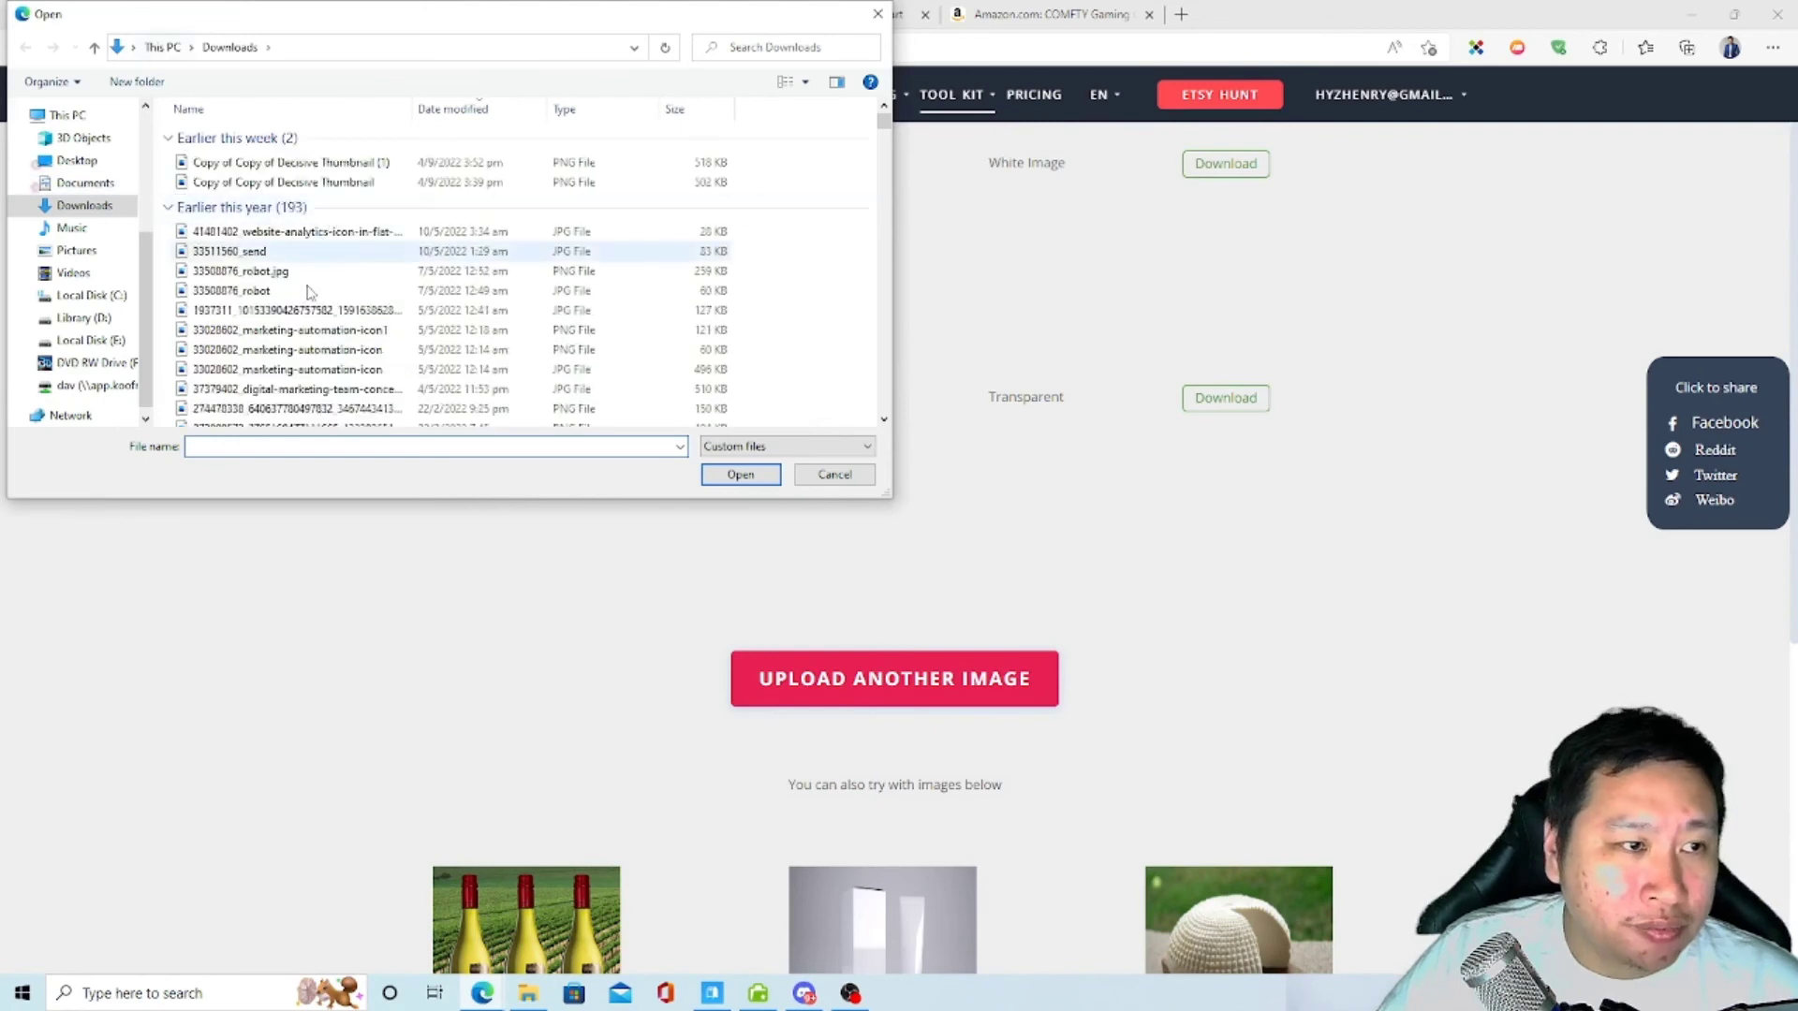
left_click(295, 346)
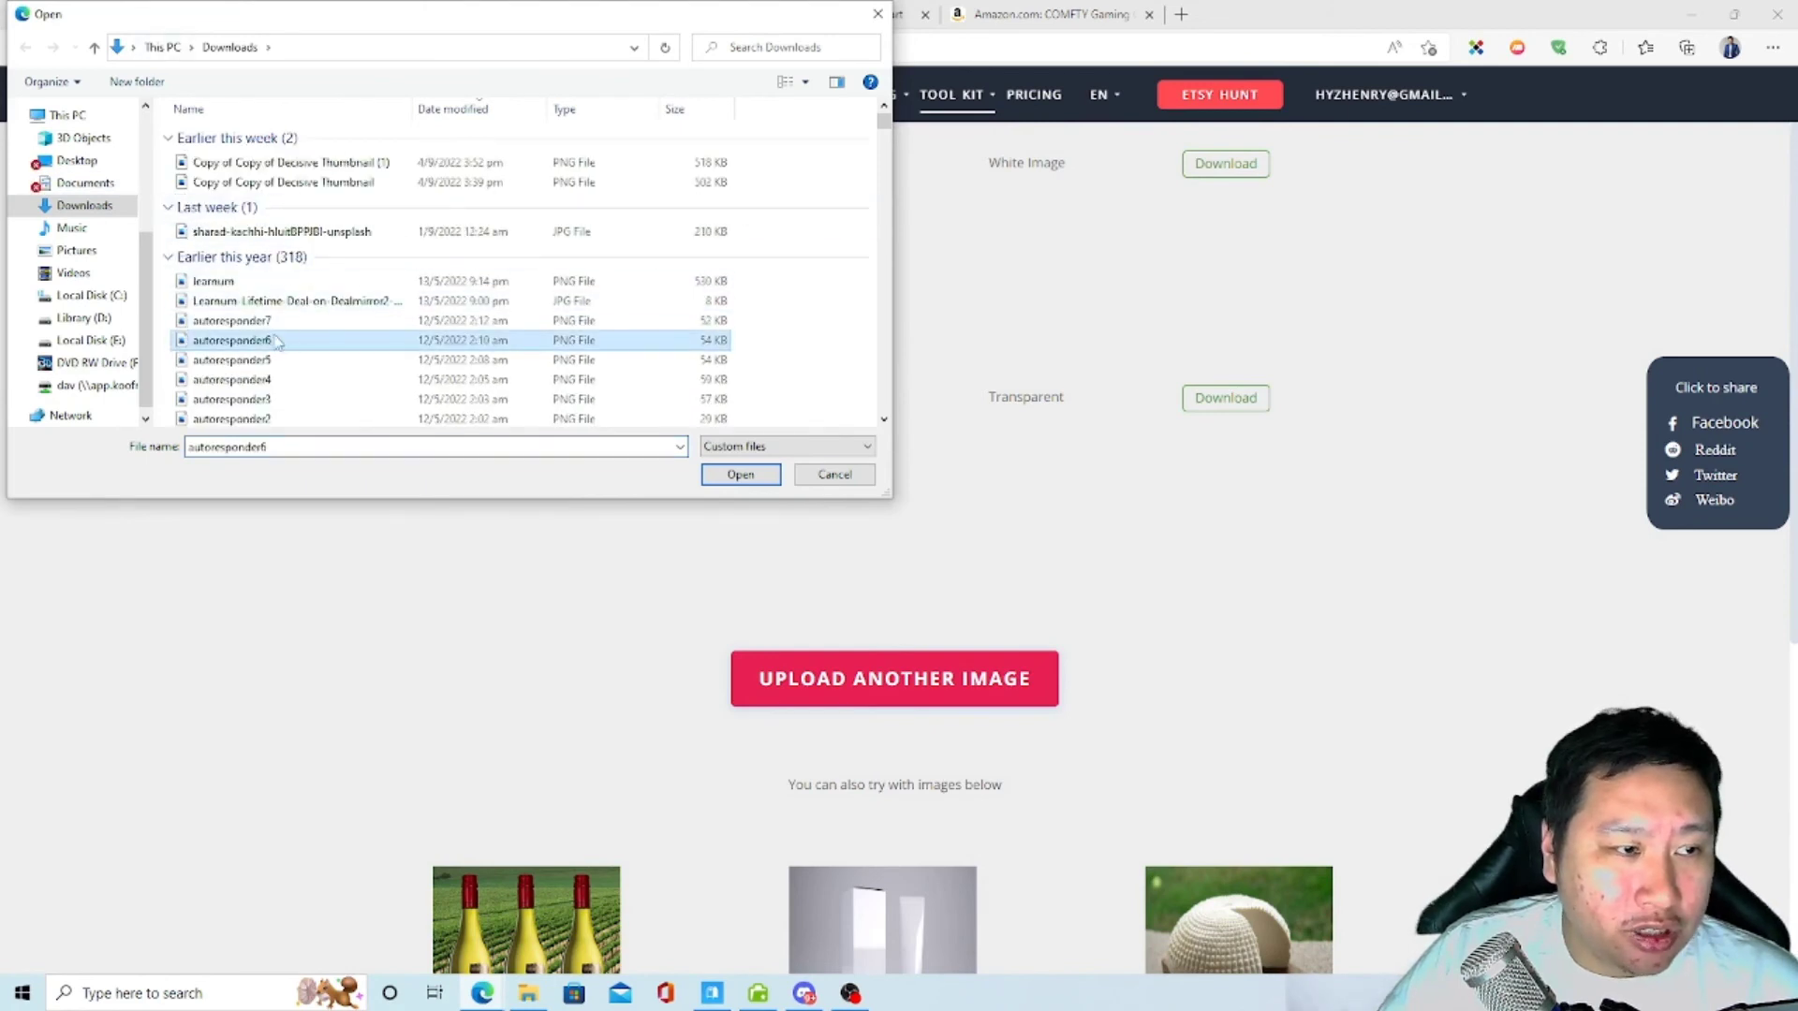
scroll(272, 342, "down", 3)
scroll(271, 347, "up", 2)
scroll(275, 361, "down", 2)
scroll(271, 365, "down", 8)
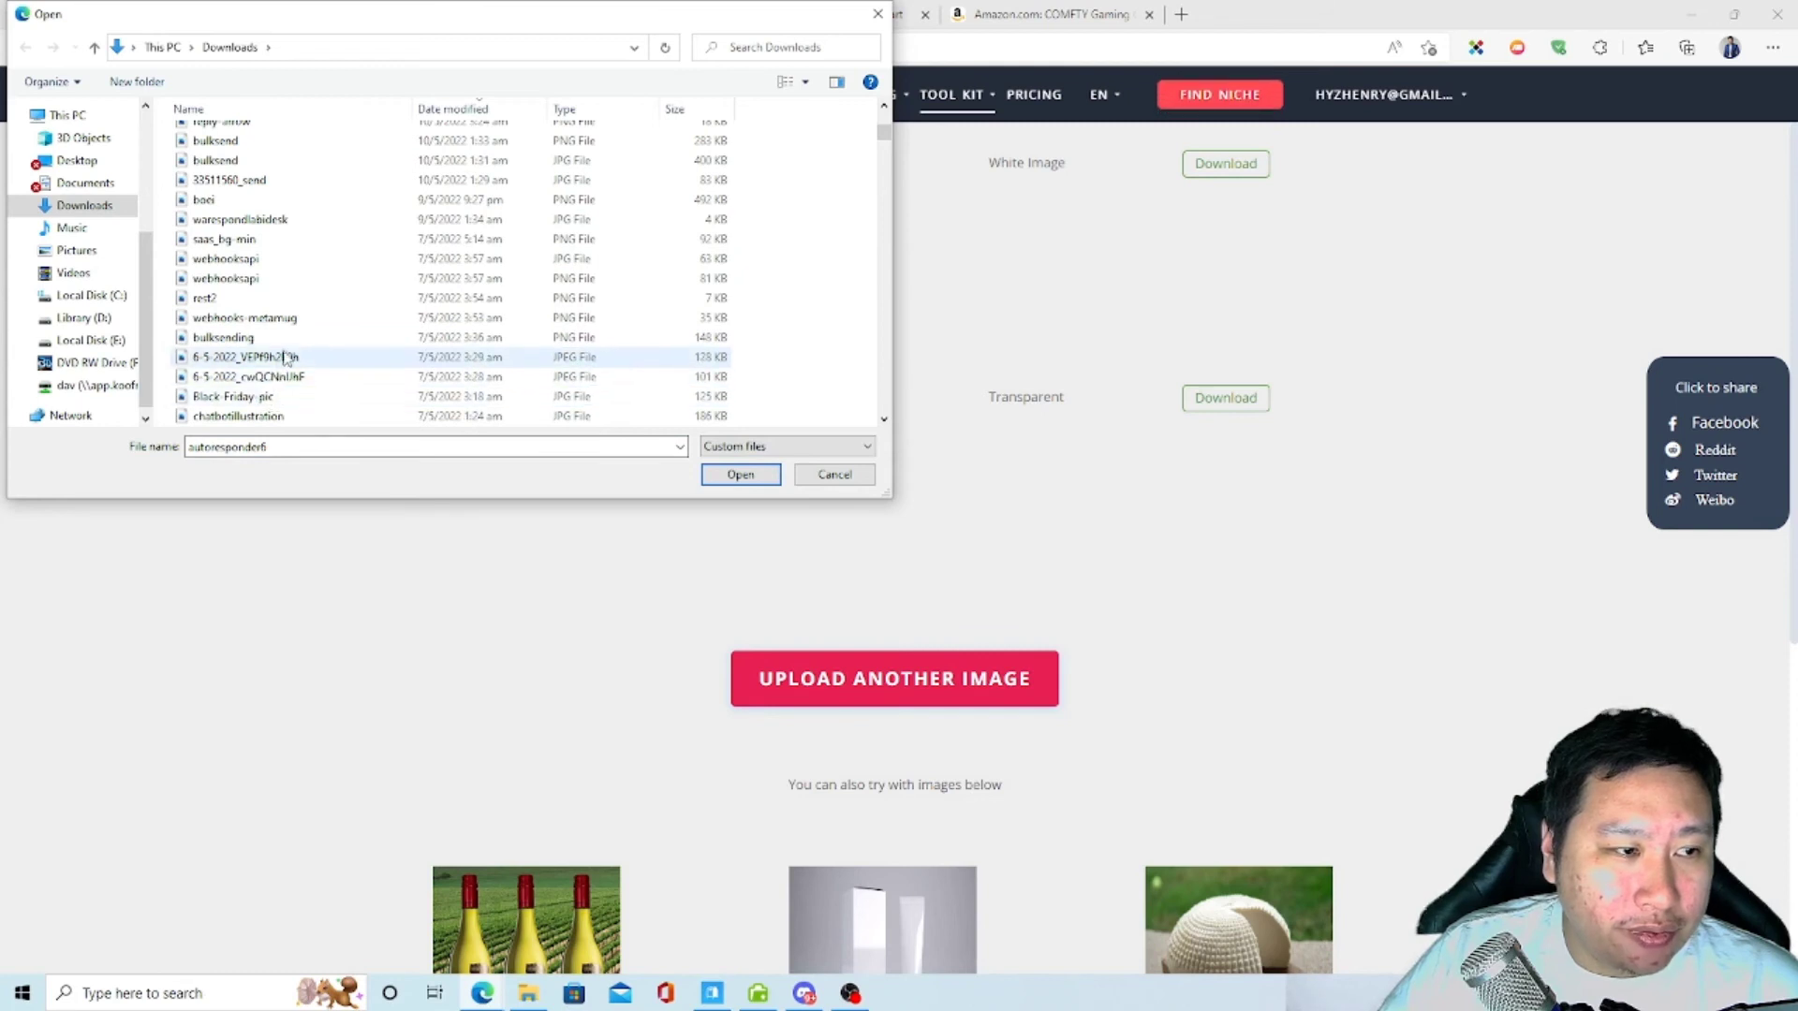
scroll(281, 375, "down", 6)
scroll(281, 384, "down", 7)
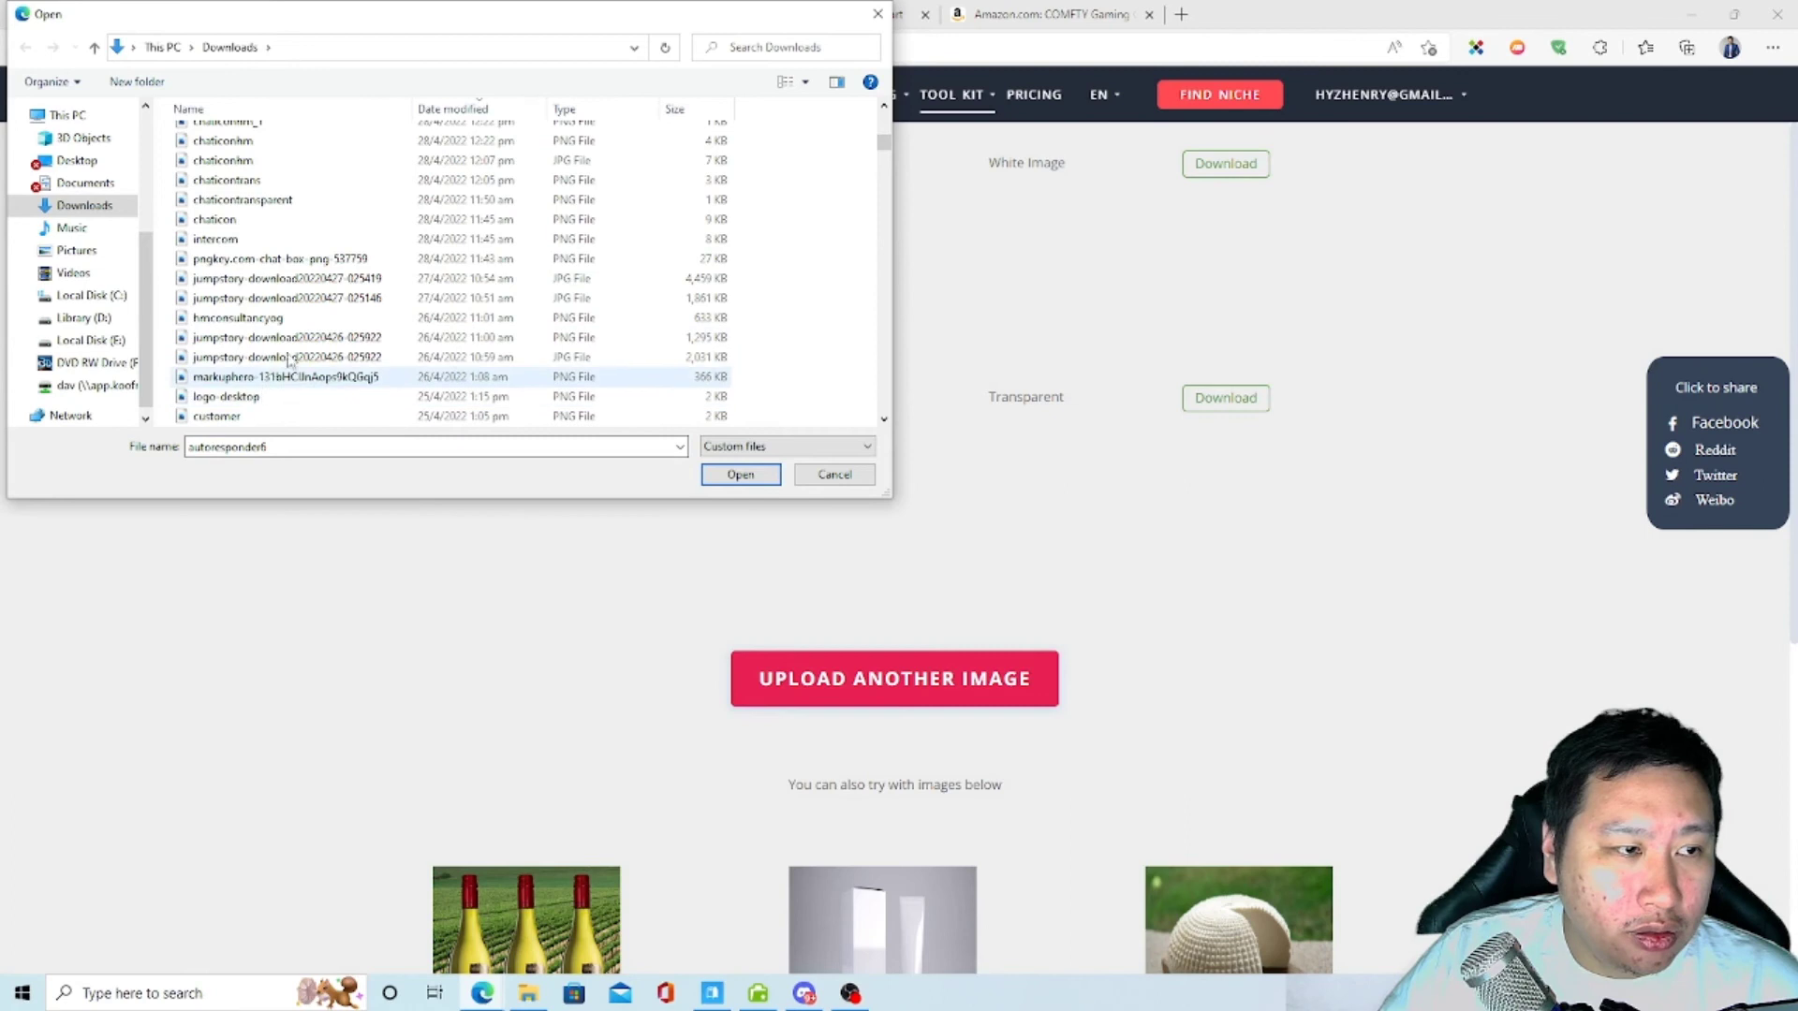
left_click(402, 280)
left_click(739, 474)
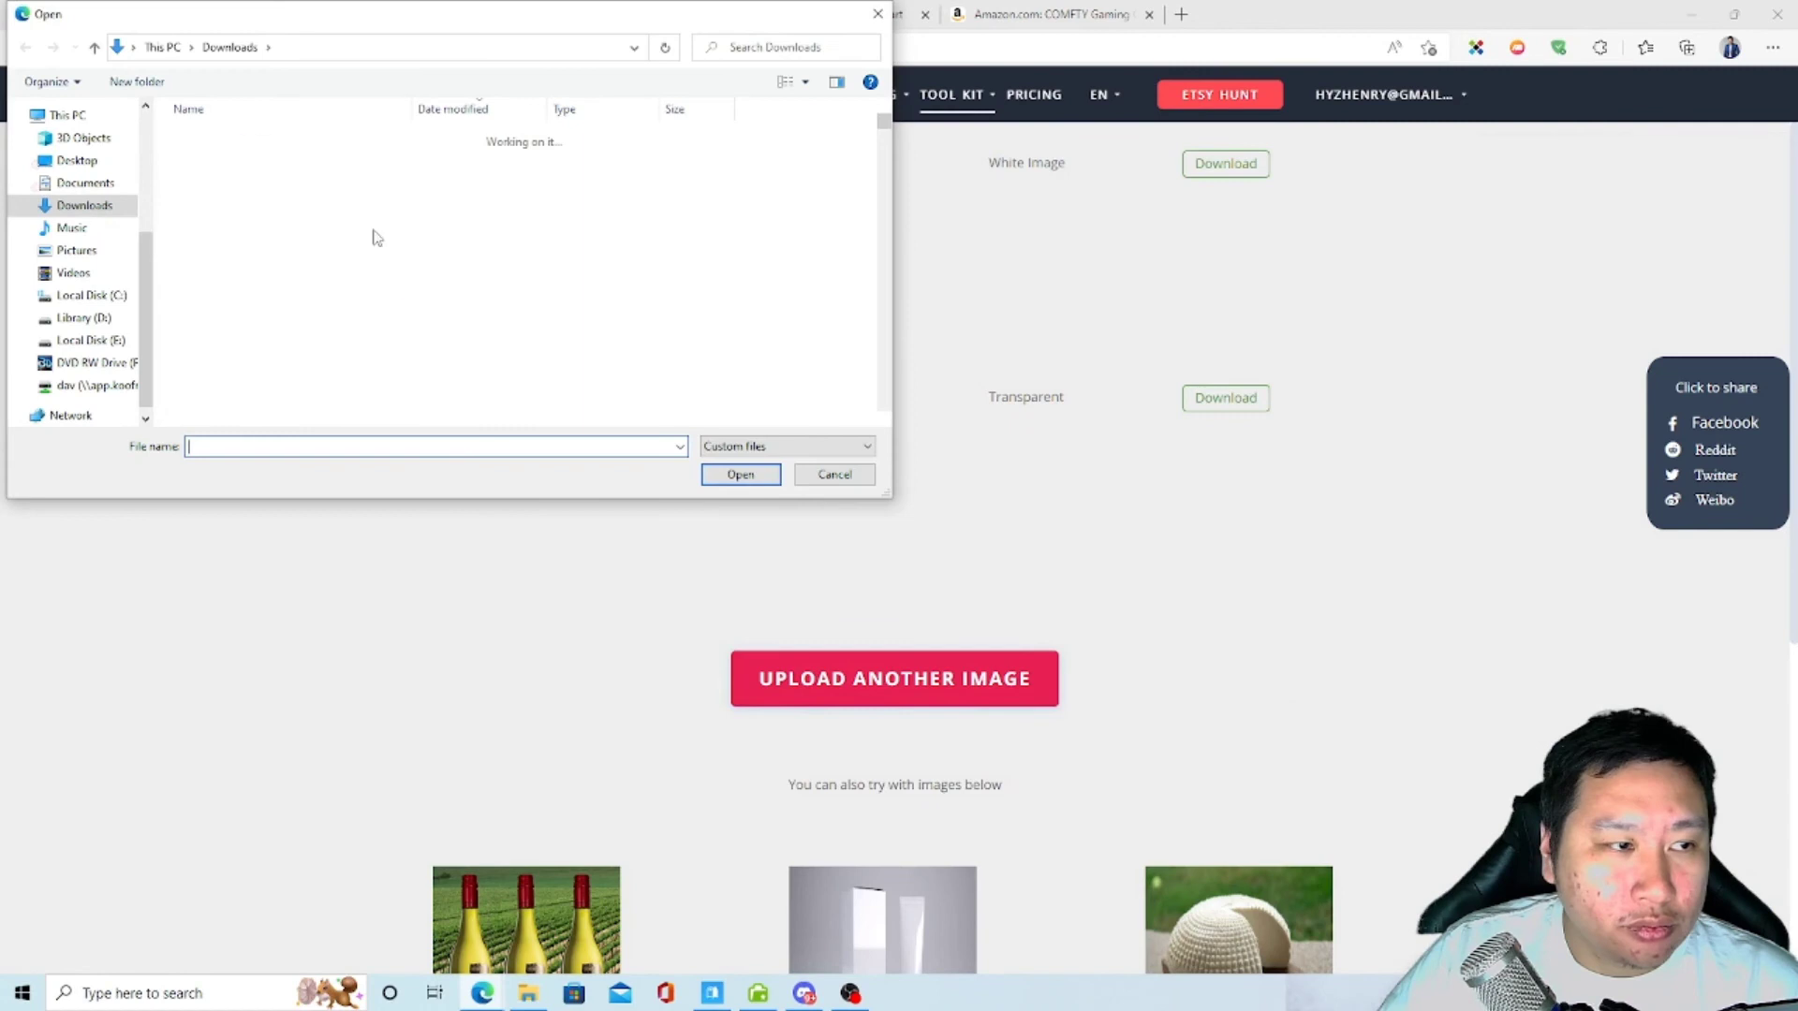
Step: Switch the Downloads file list in the upload dialog to thumbnail icons so the pictures can be previewed
left_click(803, 84)
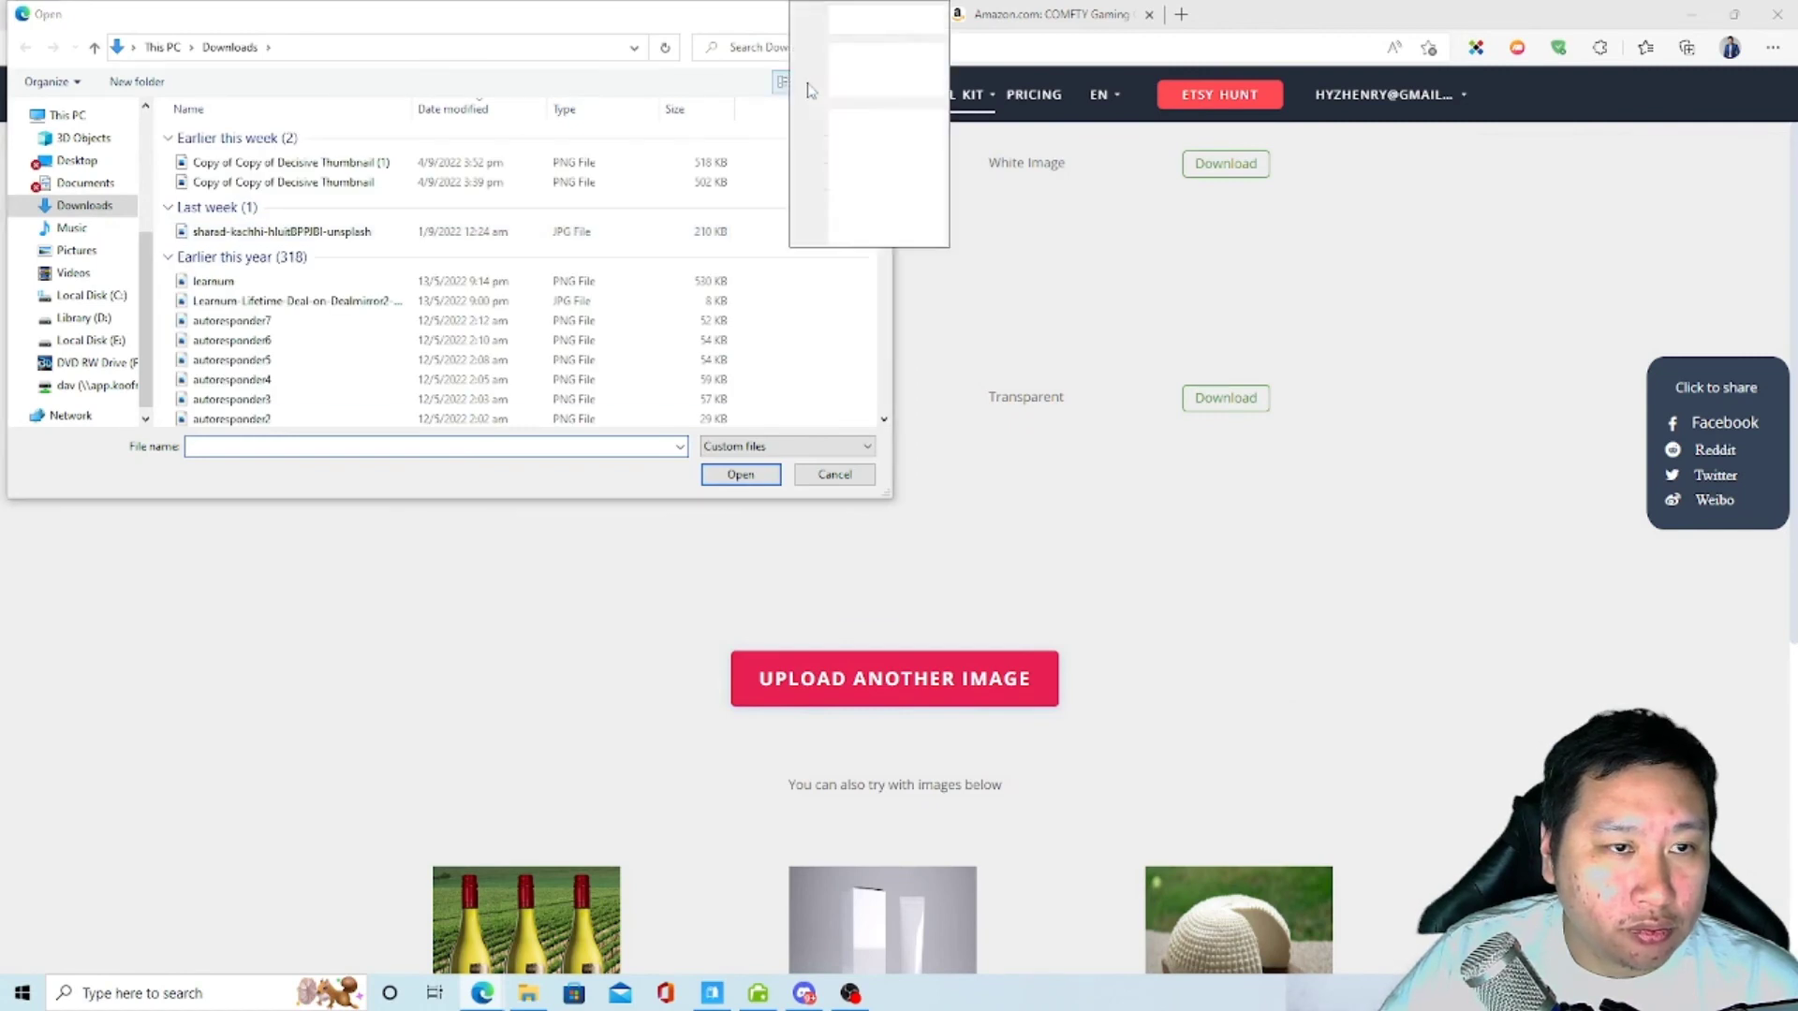
left_click(807, 89)
left_click(807, 87)
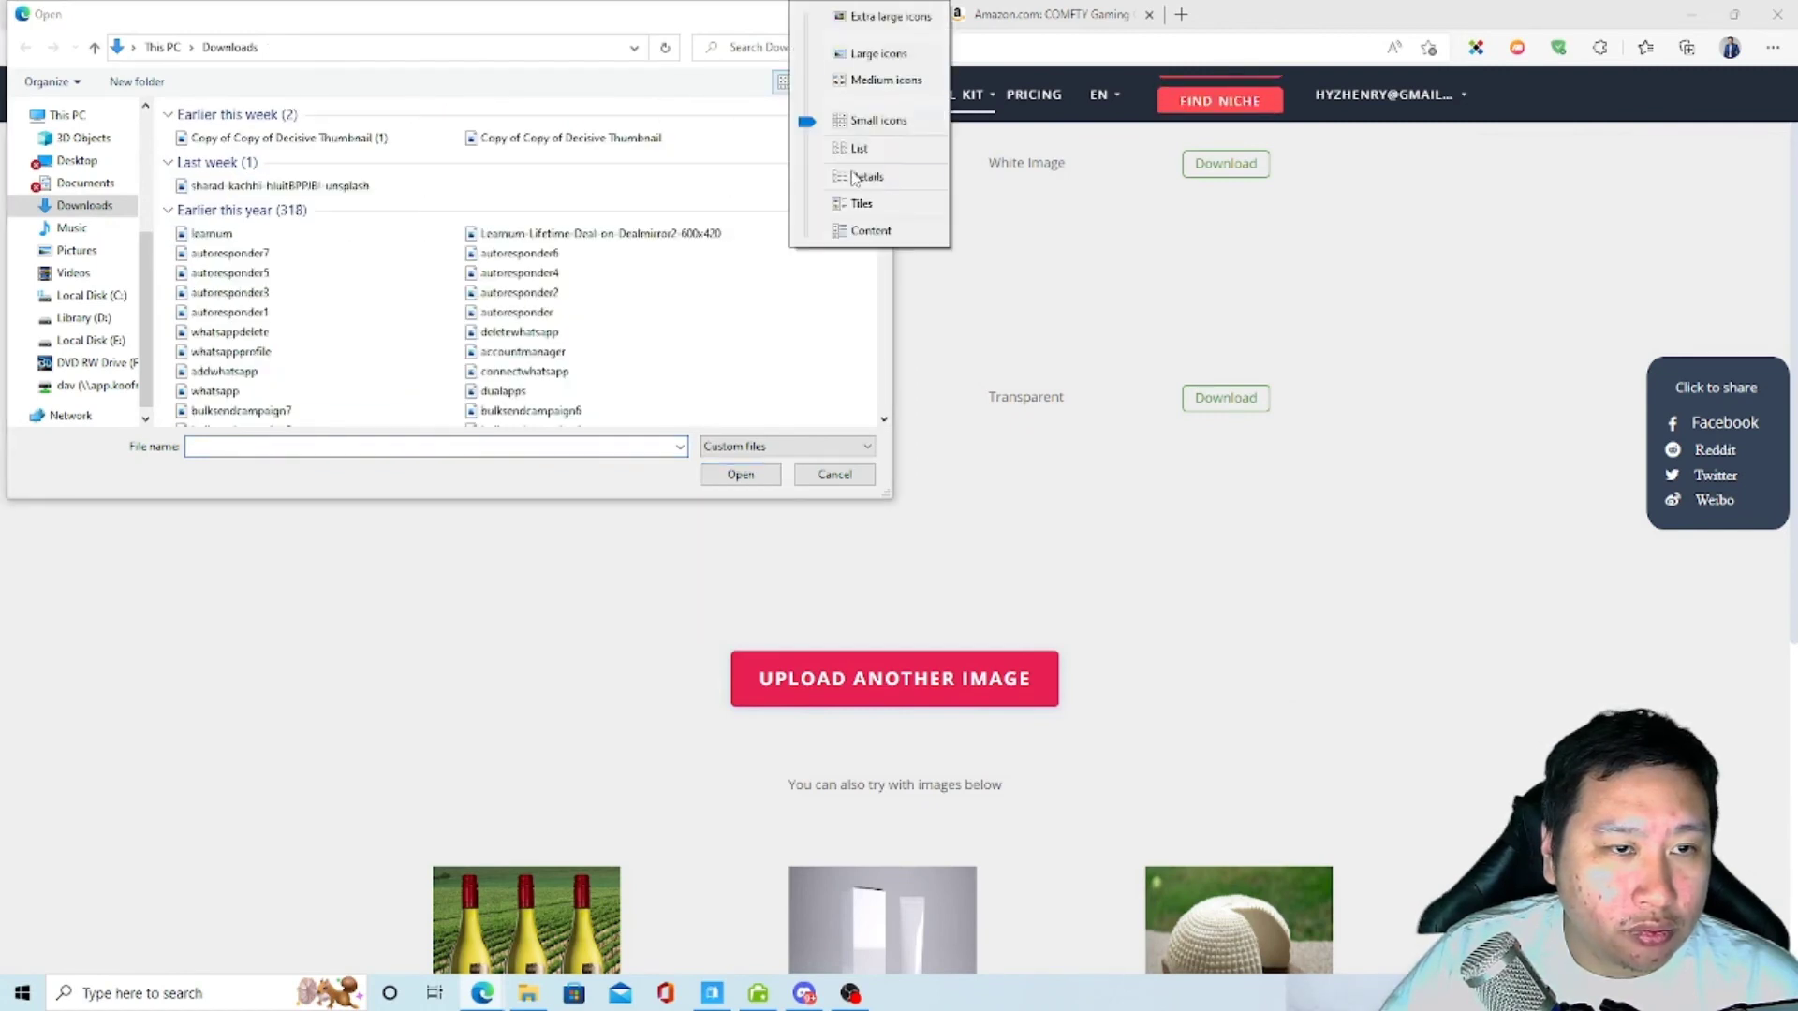
left_click(880, 18)
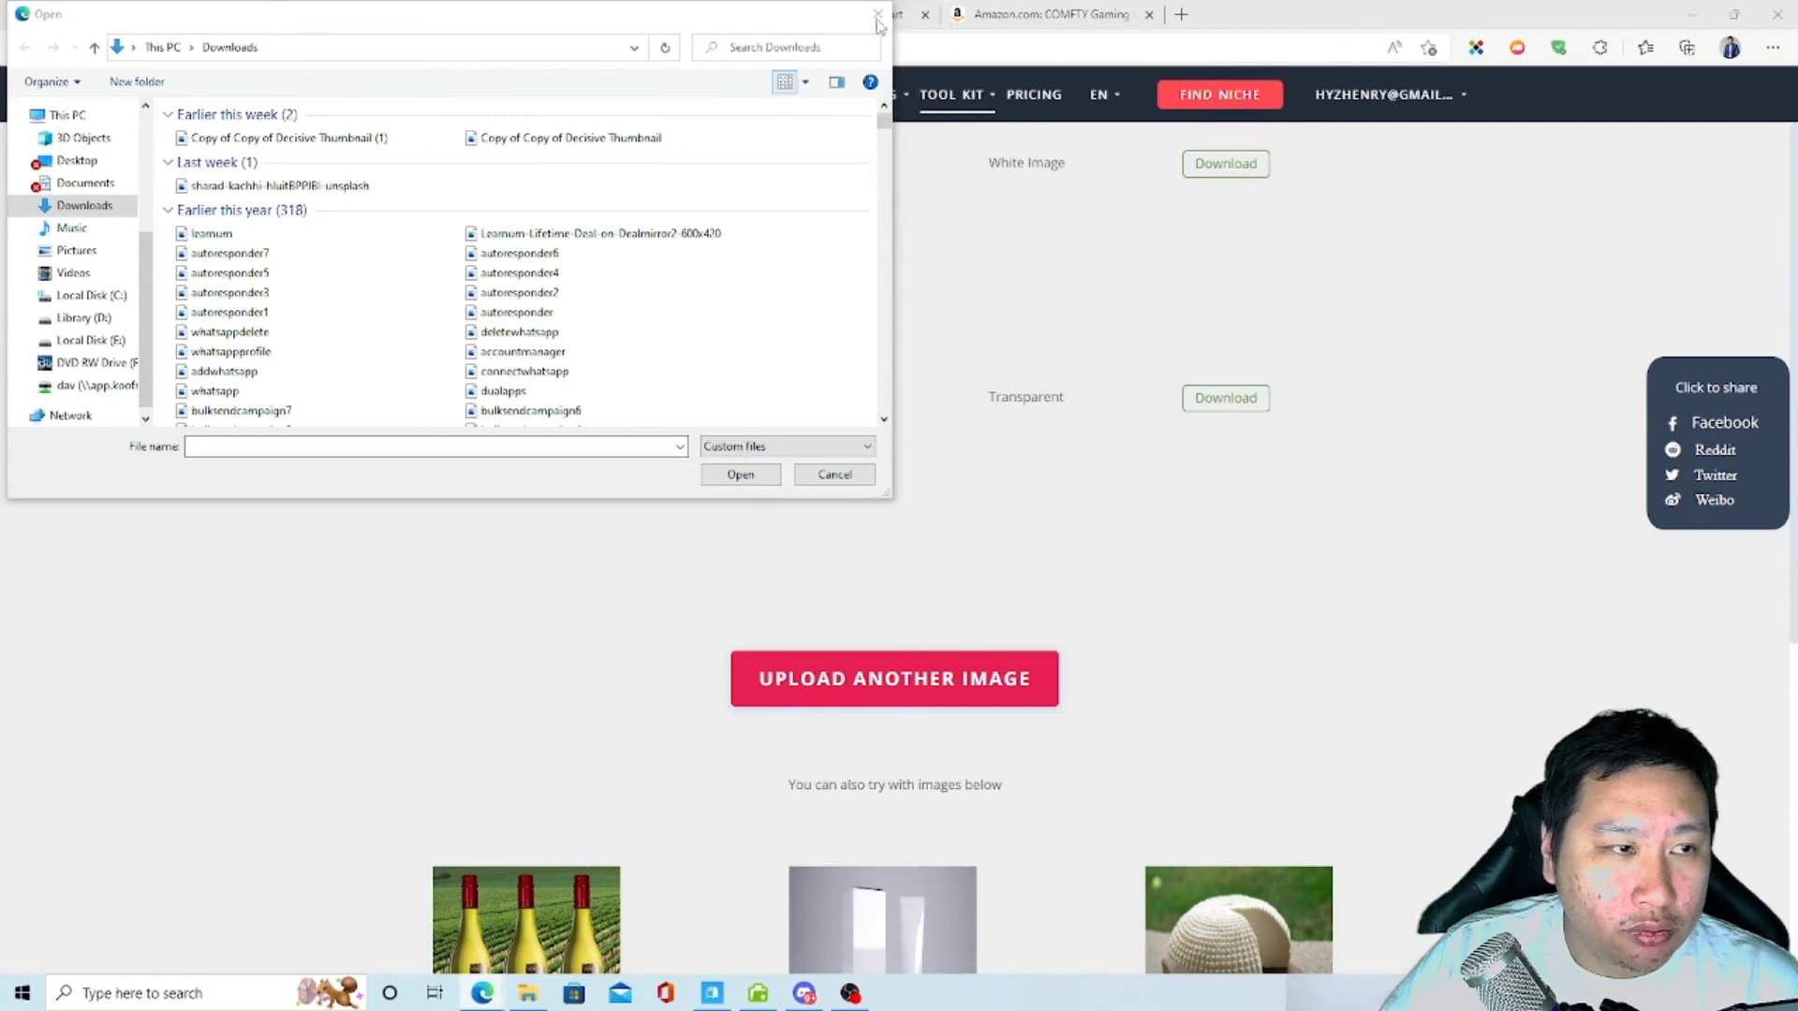
left_click(807, 84)
left_click(885, 150)
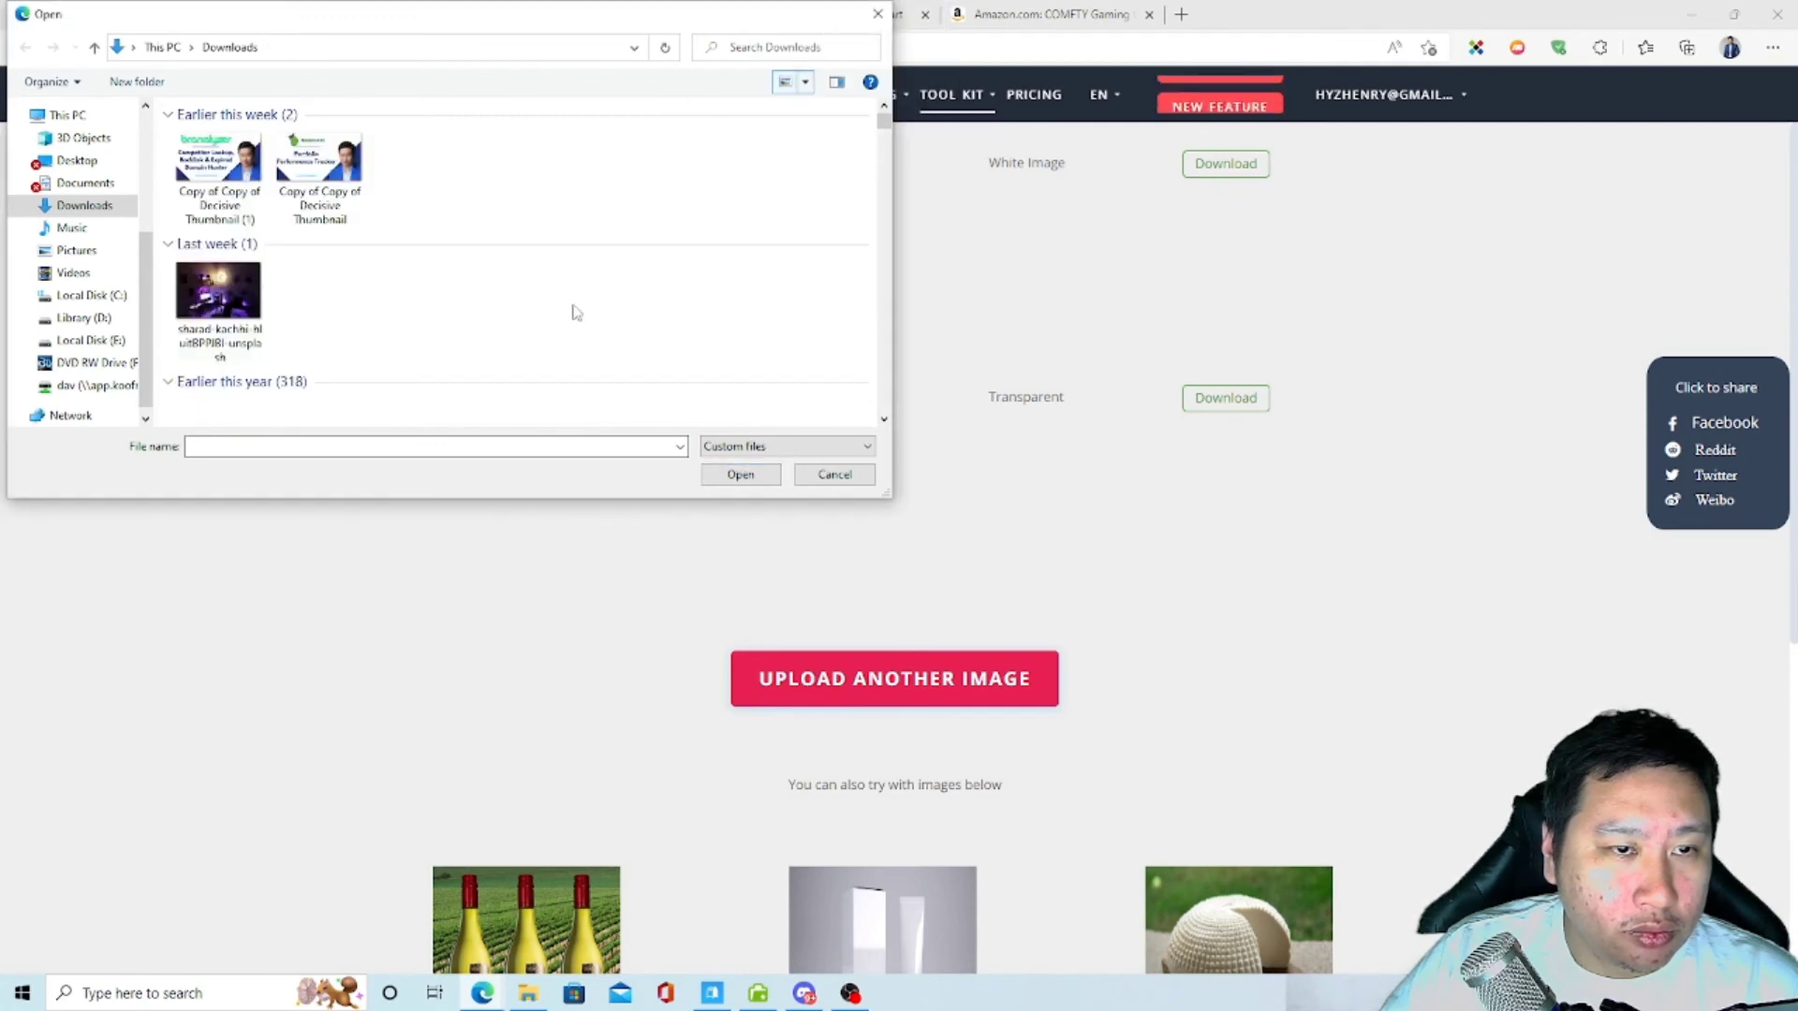
Step: Find the portrait of the man in the blue suit in Downloads and upload it to Image Matting
scroll(576, 312, "down", 10)
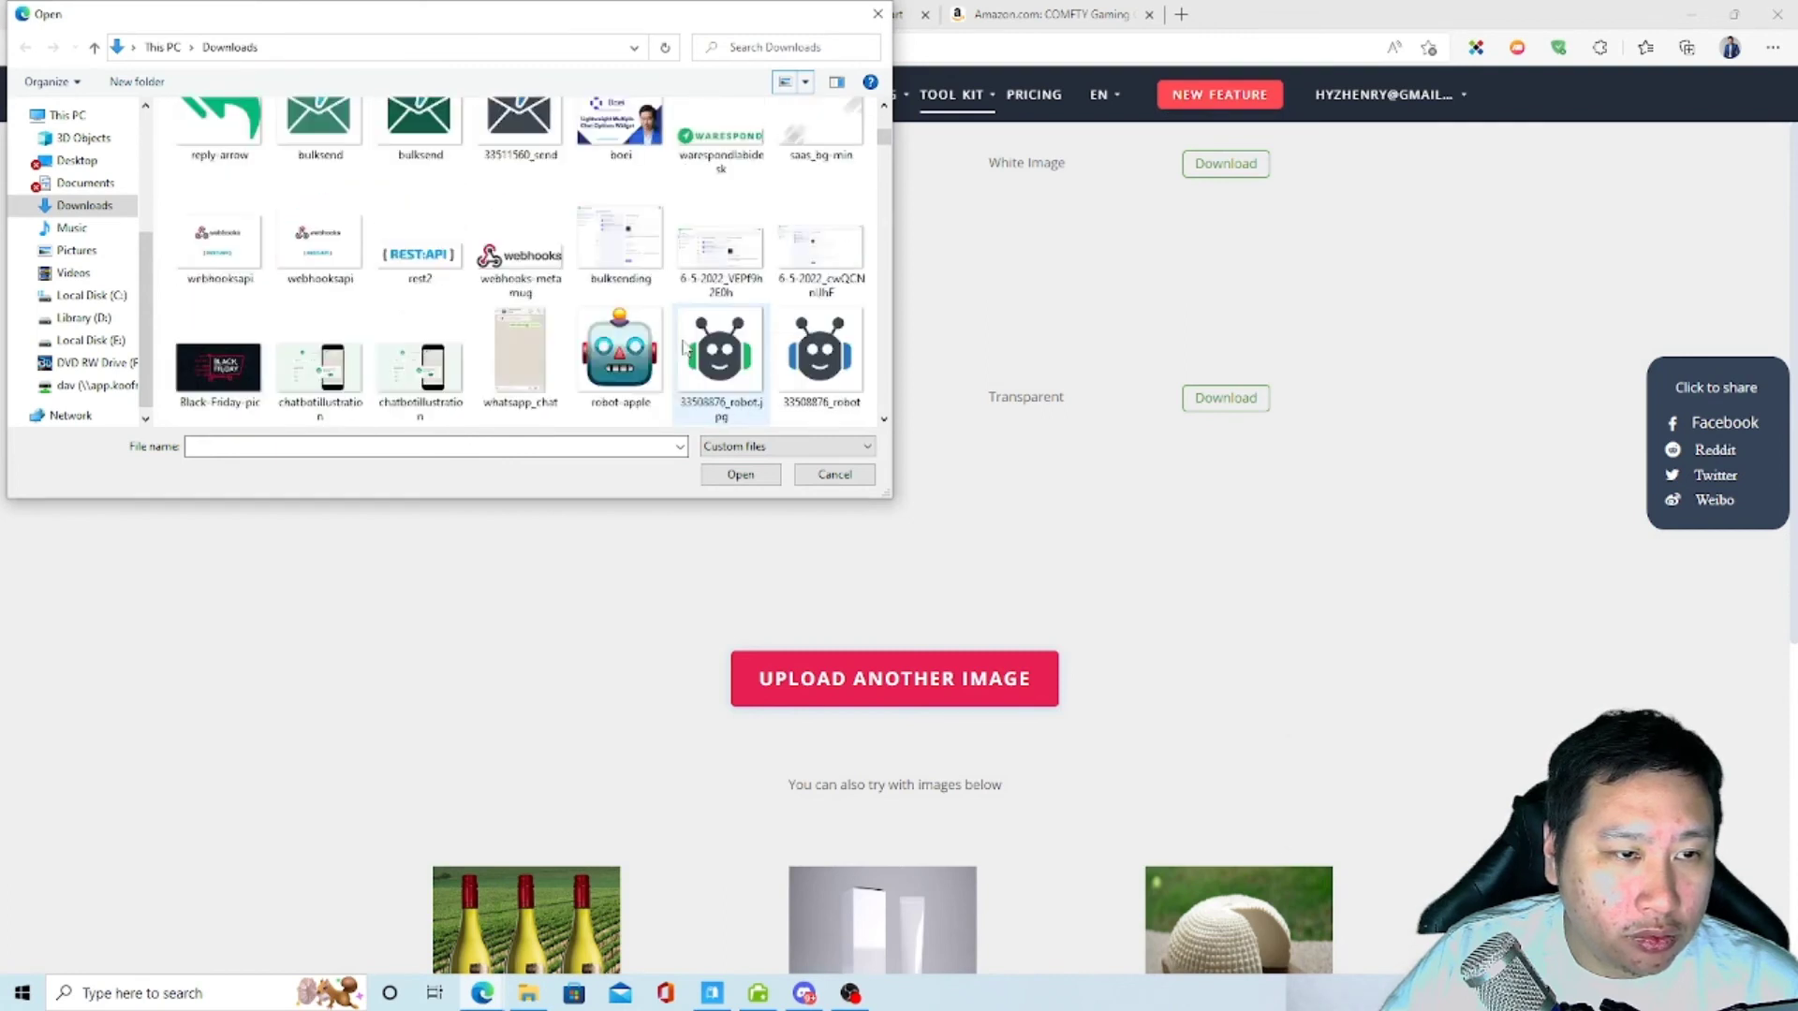
scroll(684, 347, "up", 1)
scroll(675, 346, "down", 6)
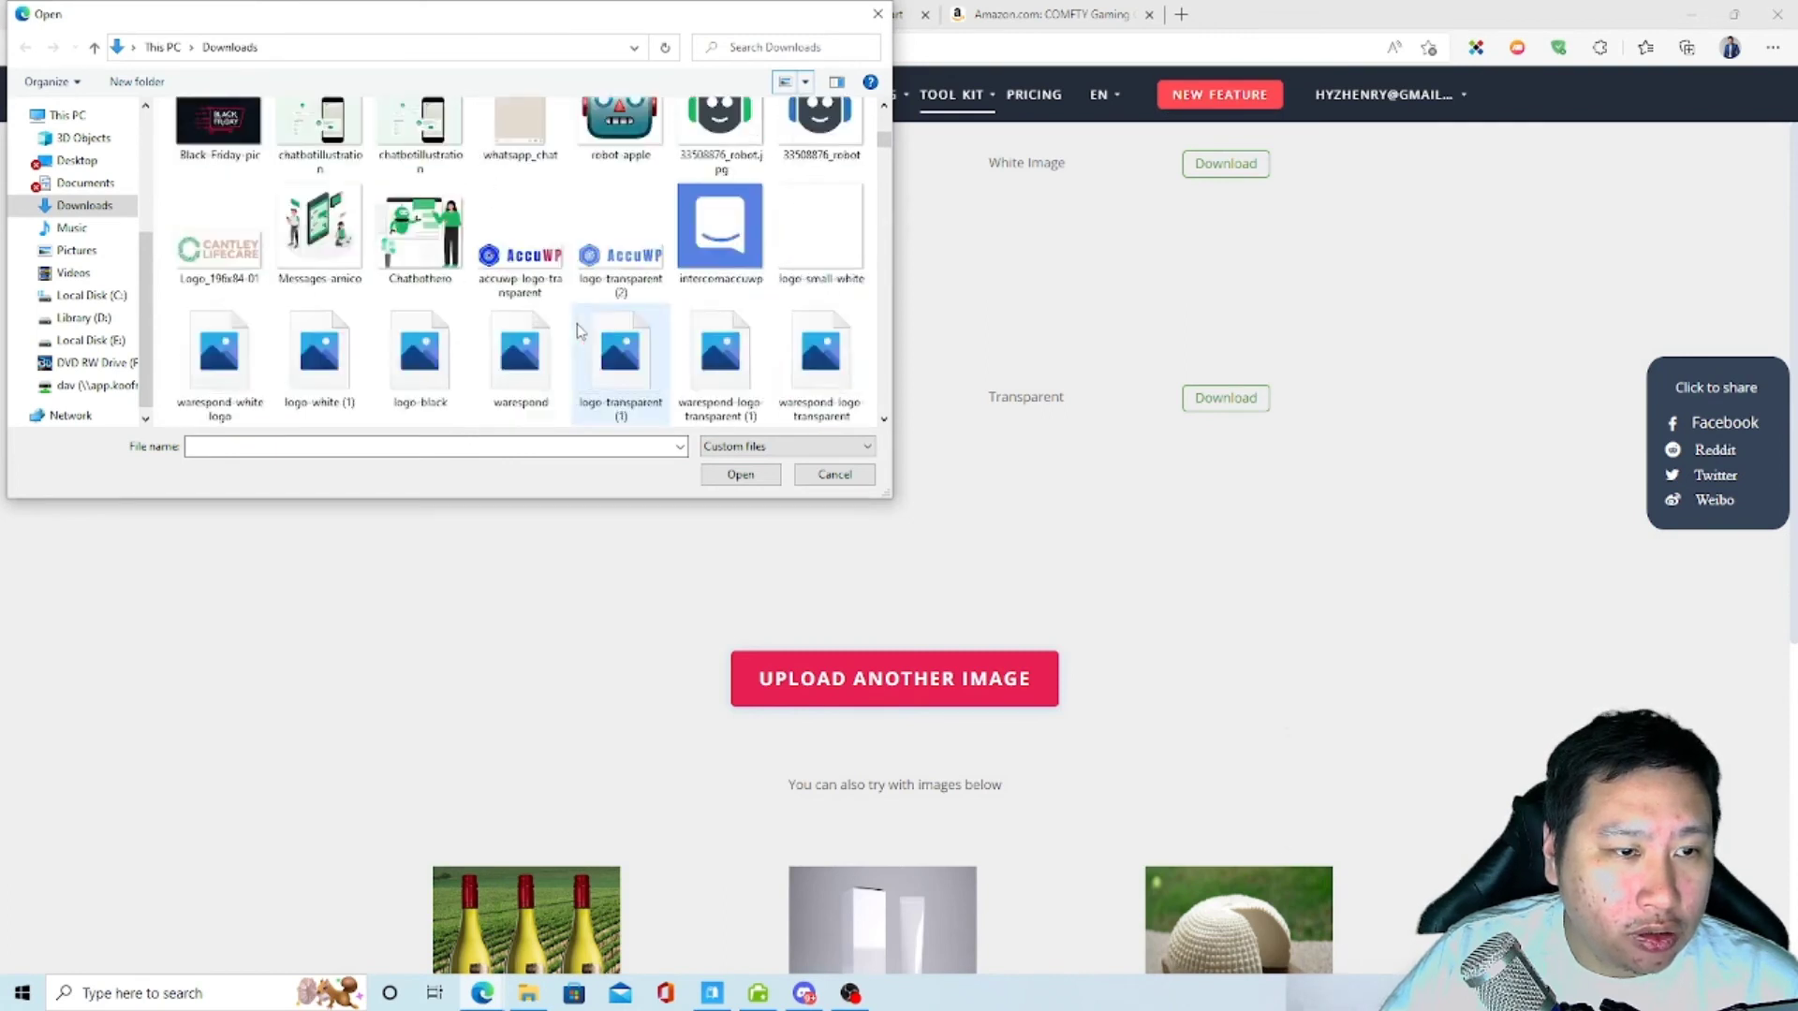
left_click(720, 339)
left_click(737, 475)
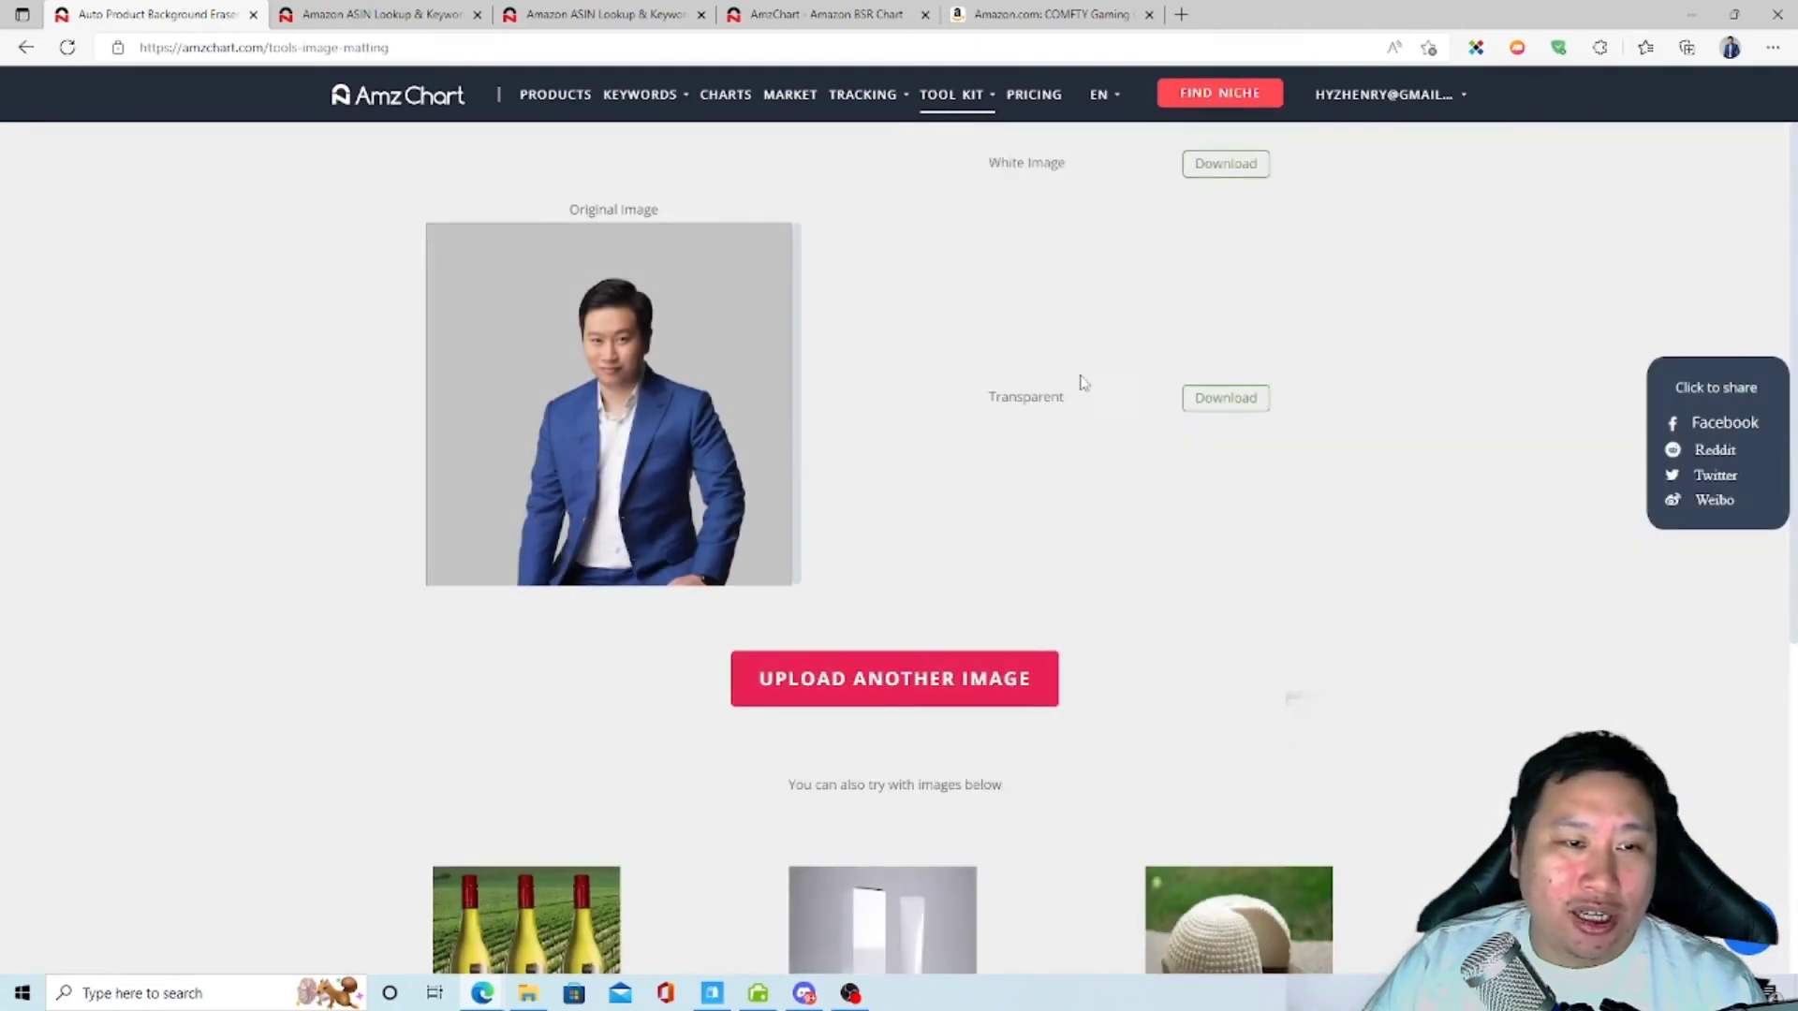
Step: Try to download the transparent and white-background versions of the uploaded portrait
left_click(1231, 402)
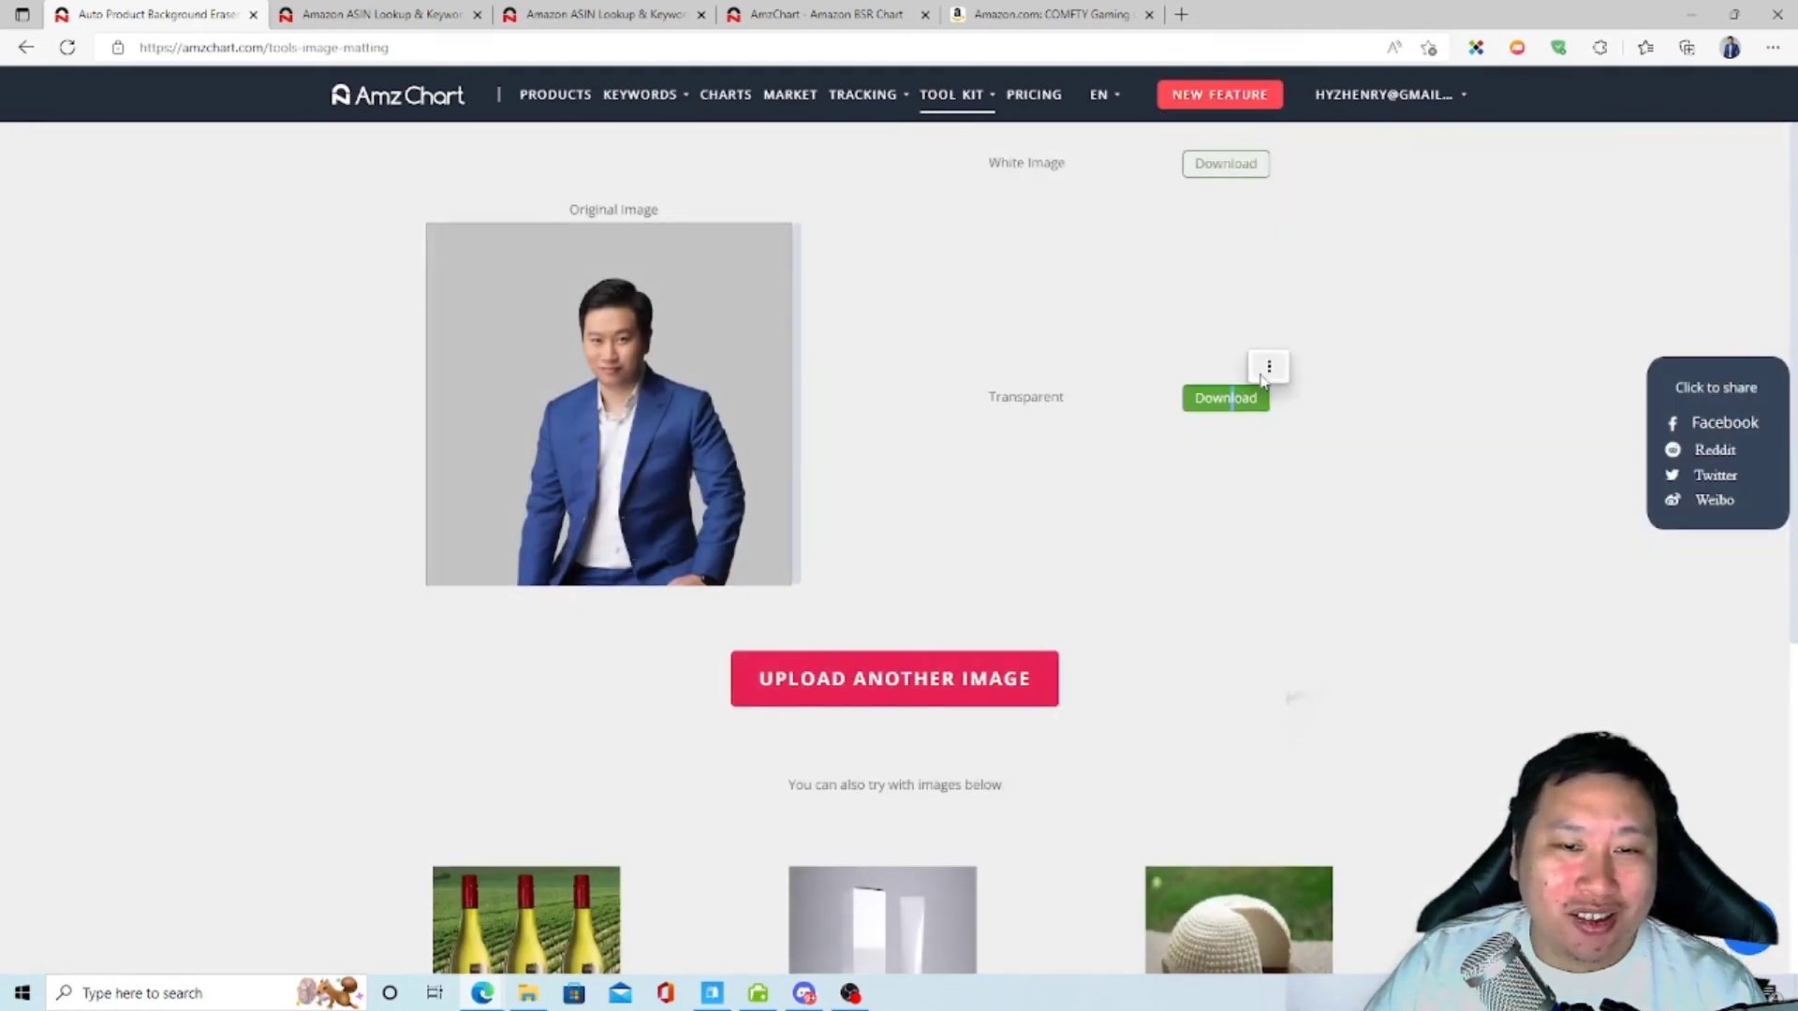
left_click(1268, 366)
left_click(1148, 443)
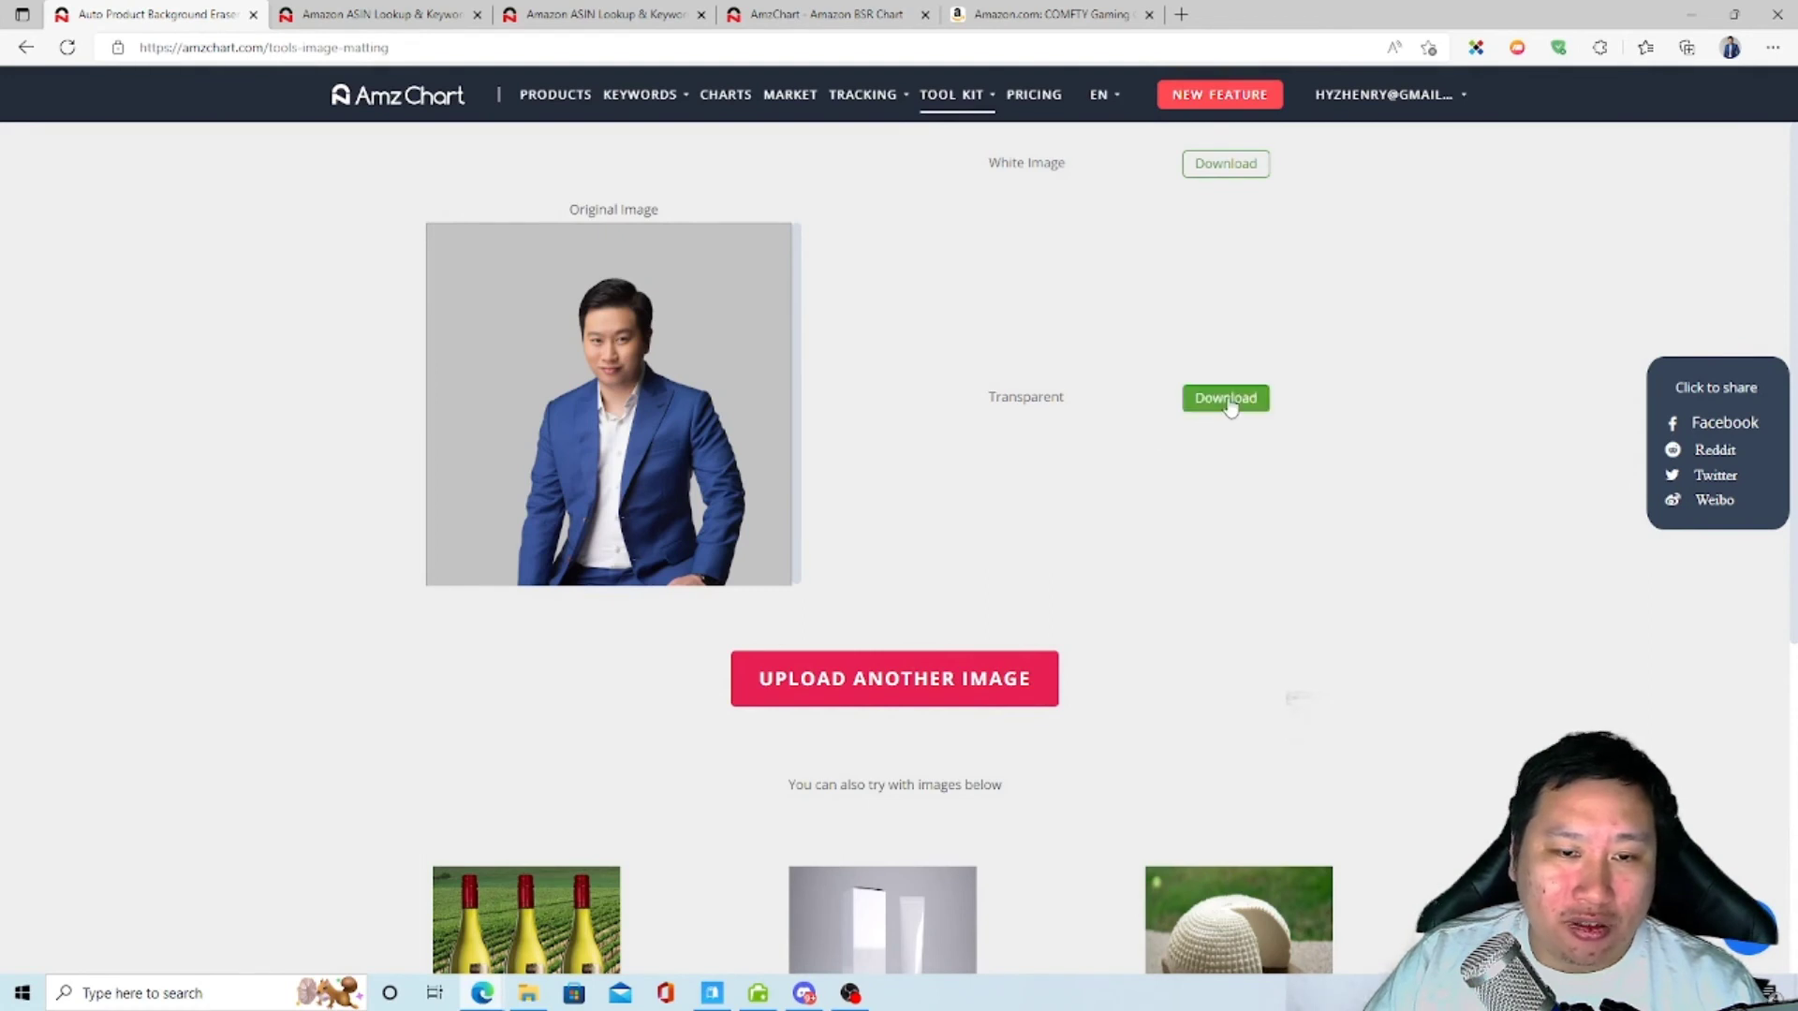
double_click(1205, 413)
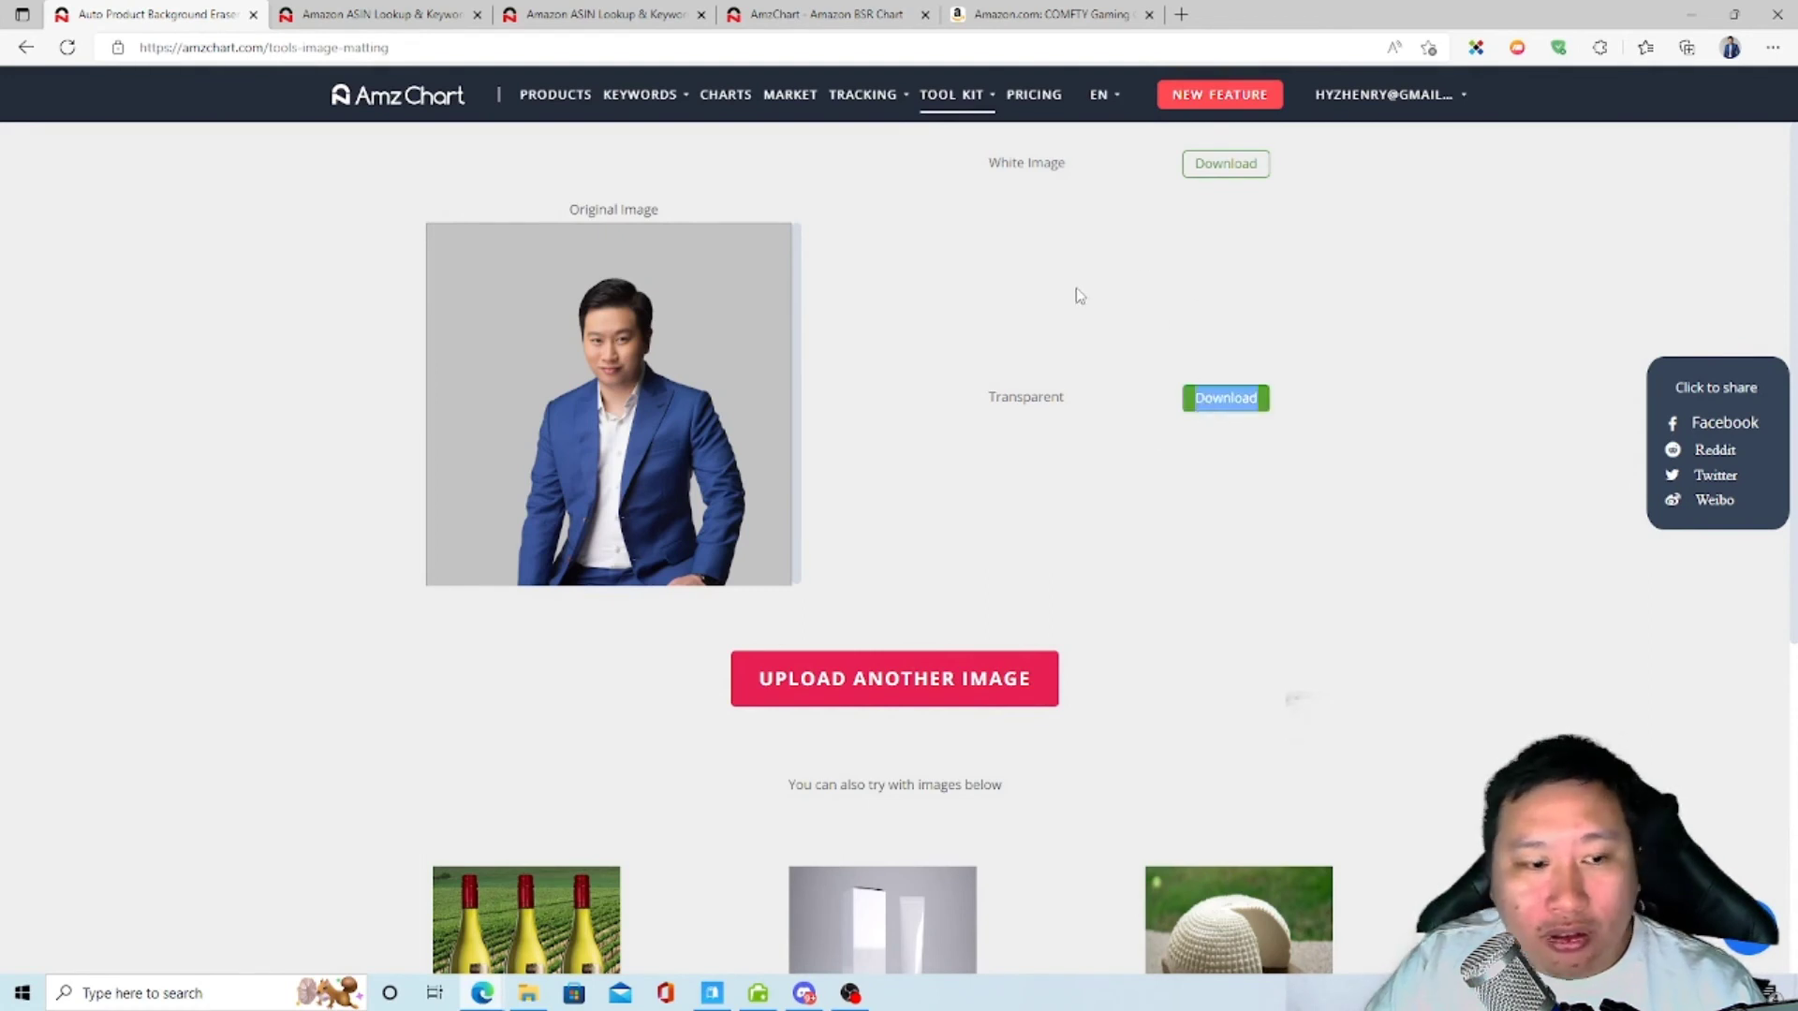
double_click(1225, 164)
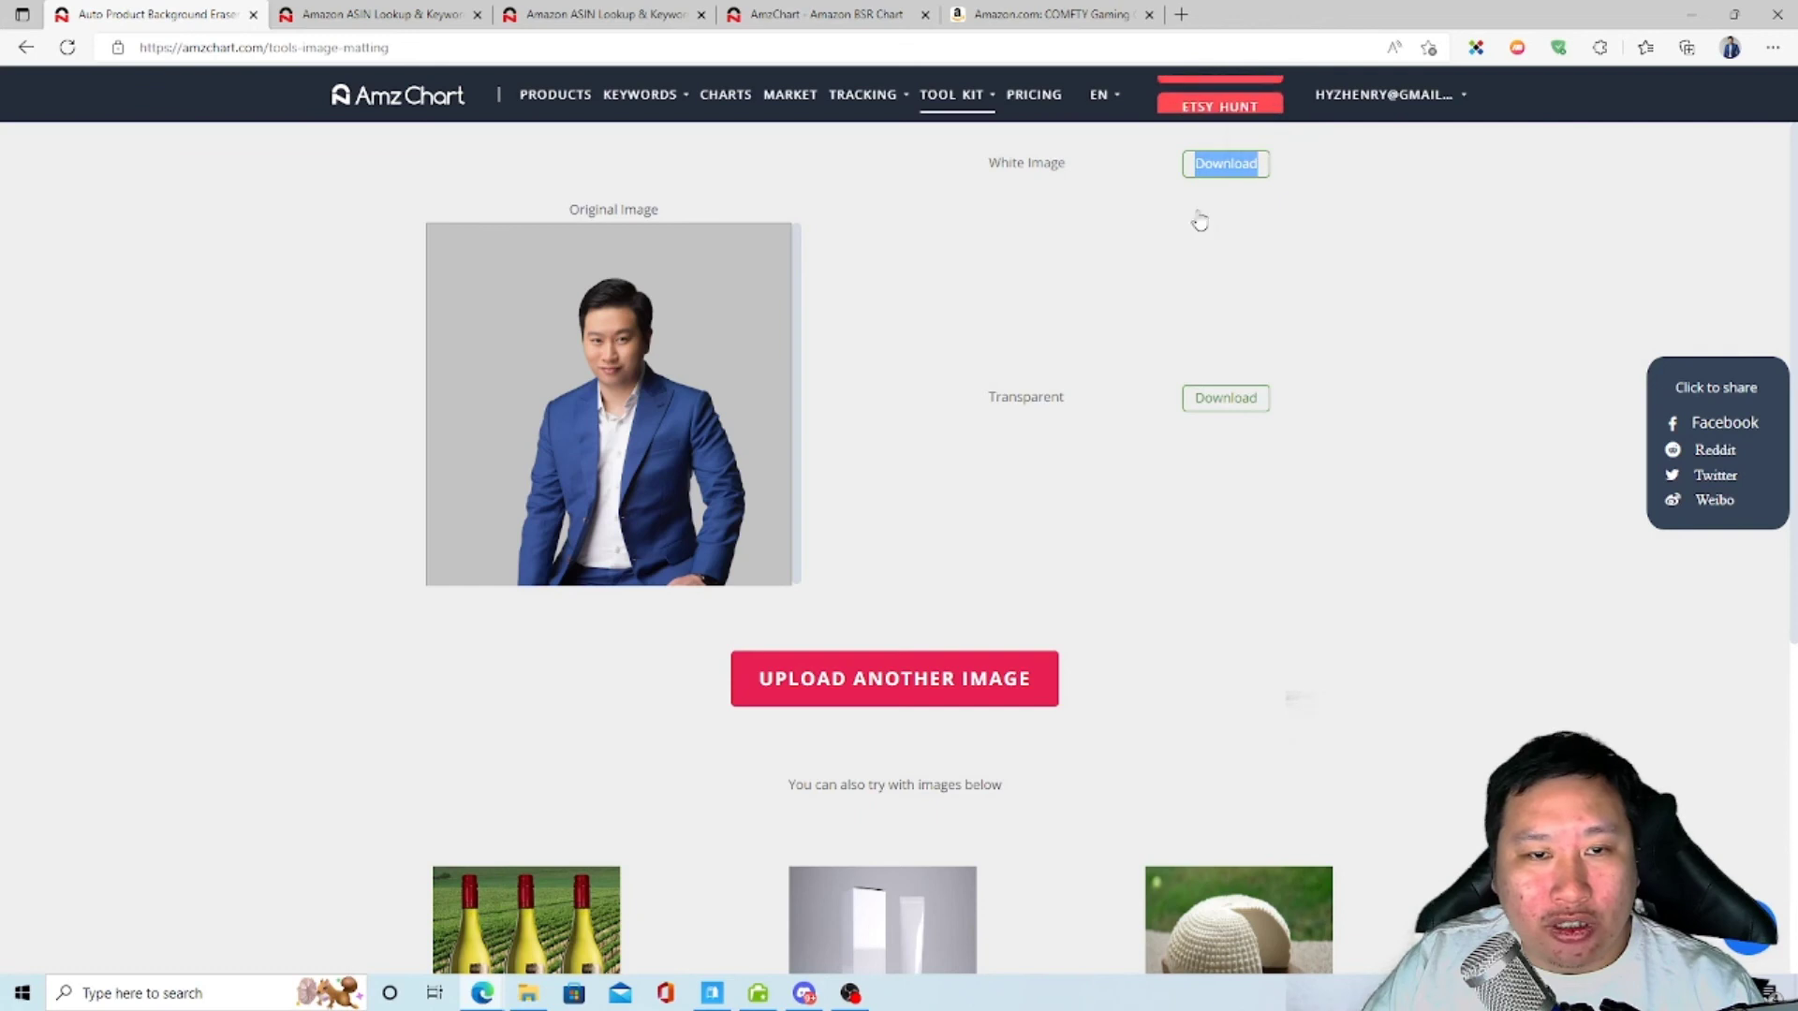
left_click(1178, 205)
Step: Open the FBA Calculator and look over its revenue, cost and profit analysis sections
mouse_move(951, 87)
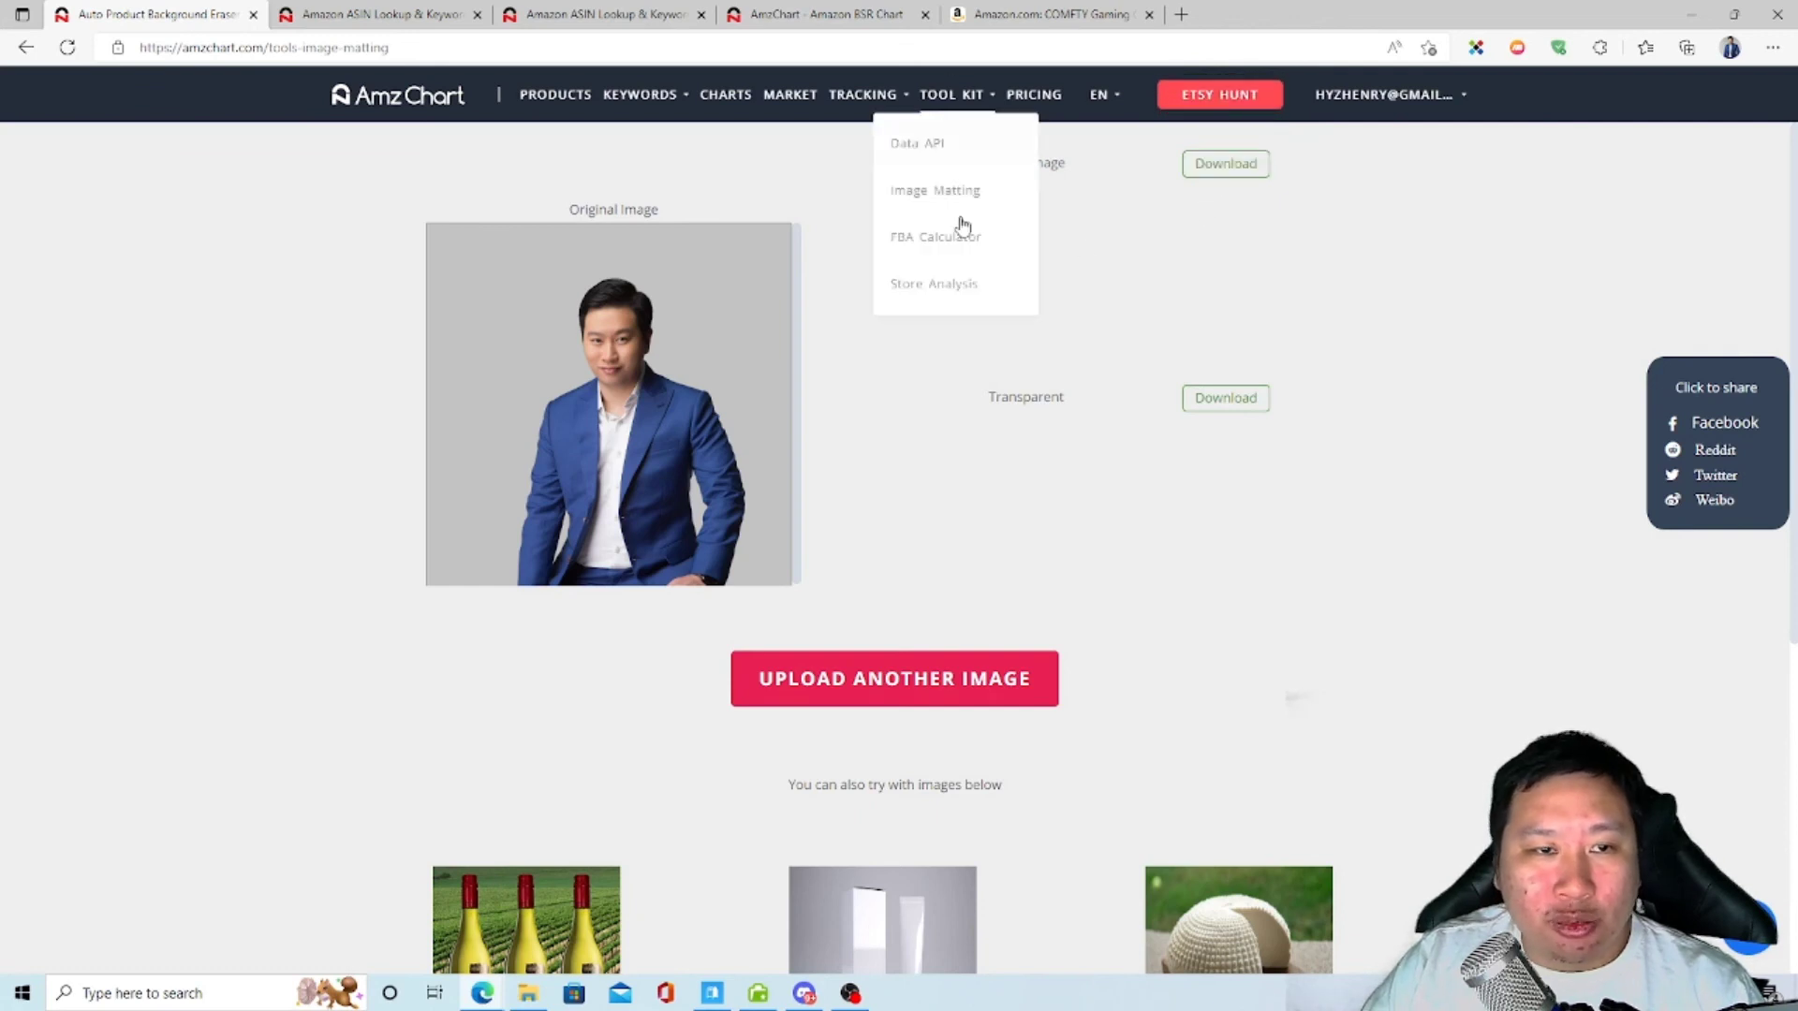
left_click(965, 245)
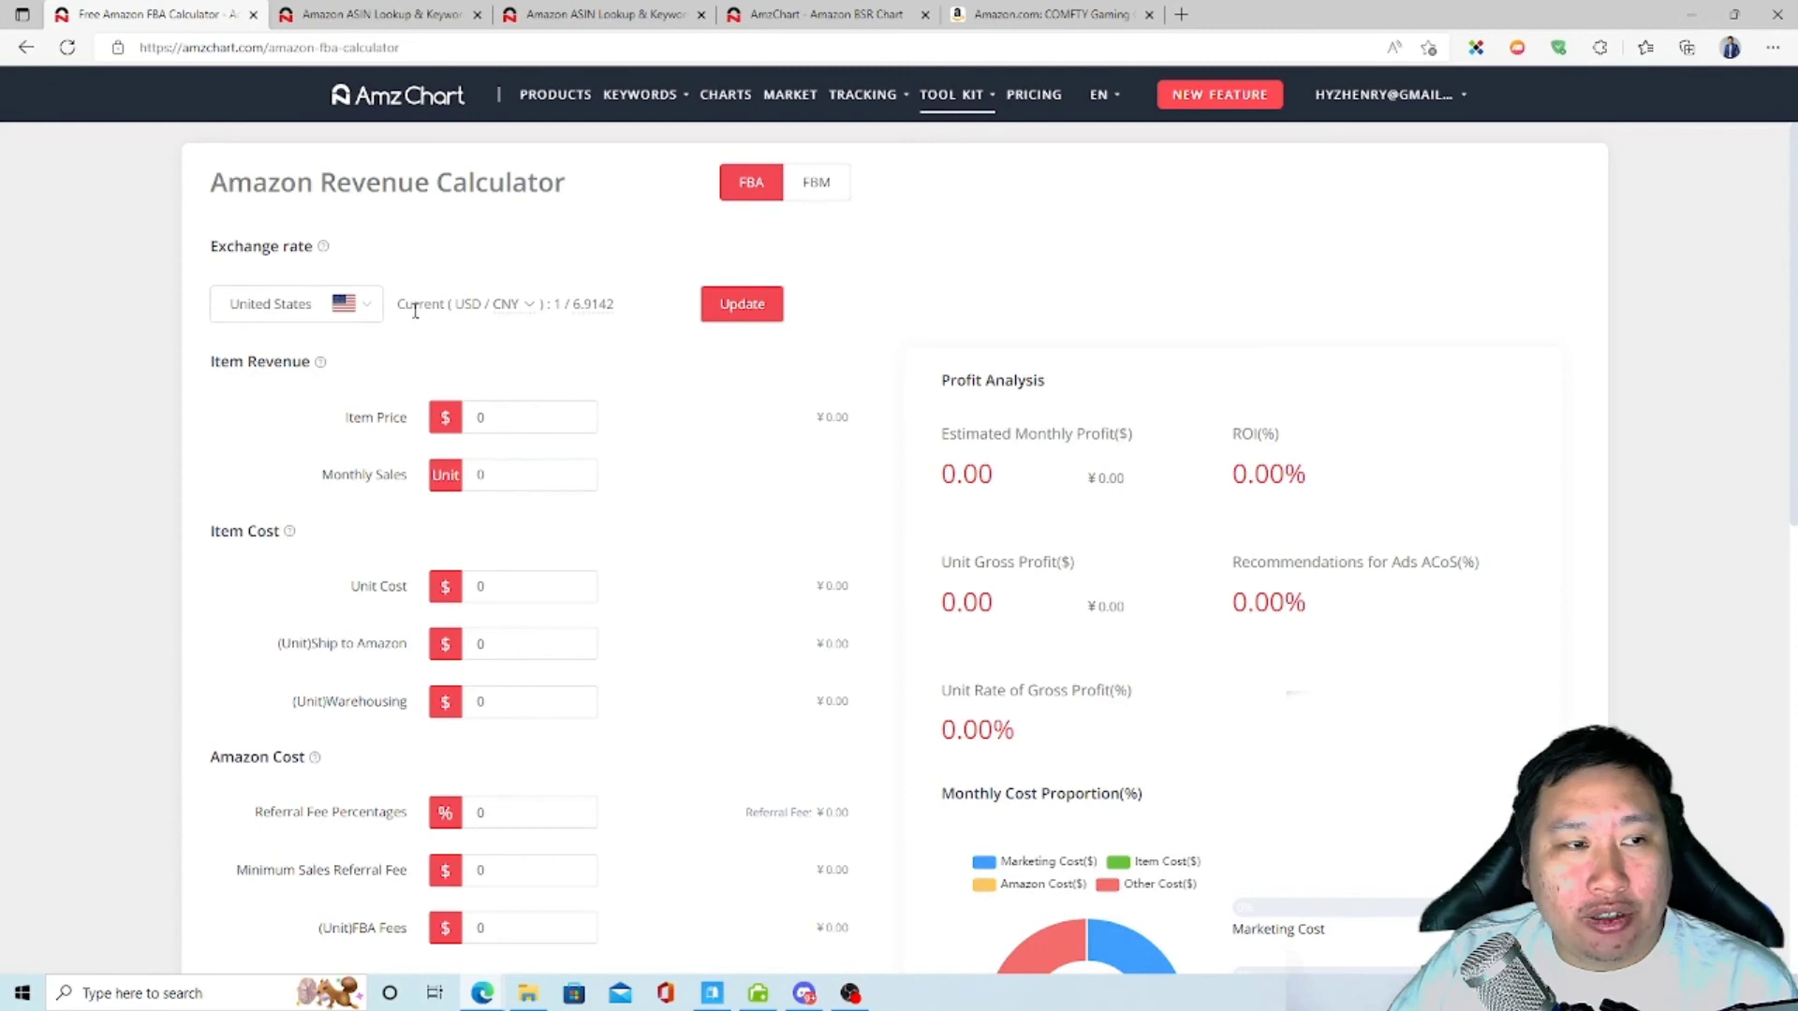
scroll(693, 562, "down", 5)
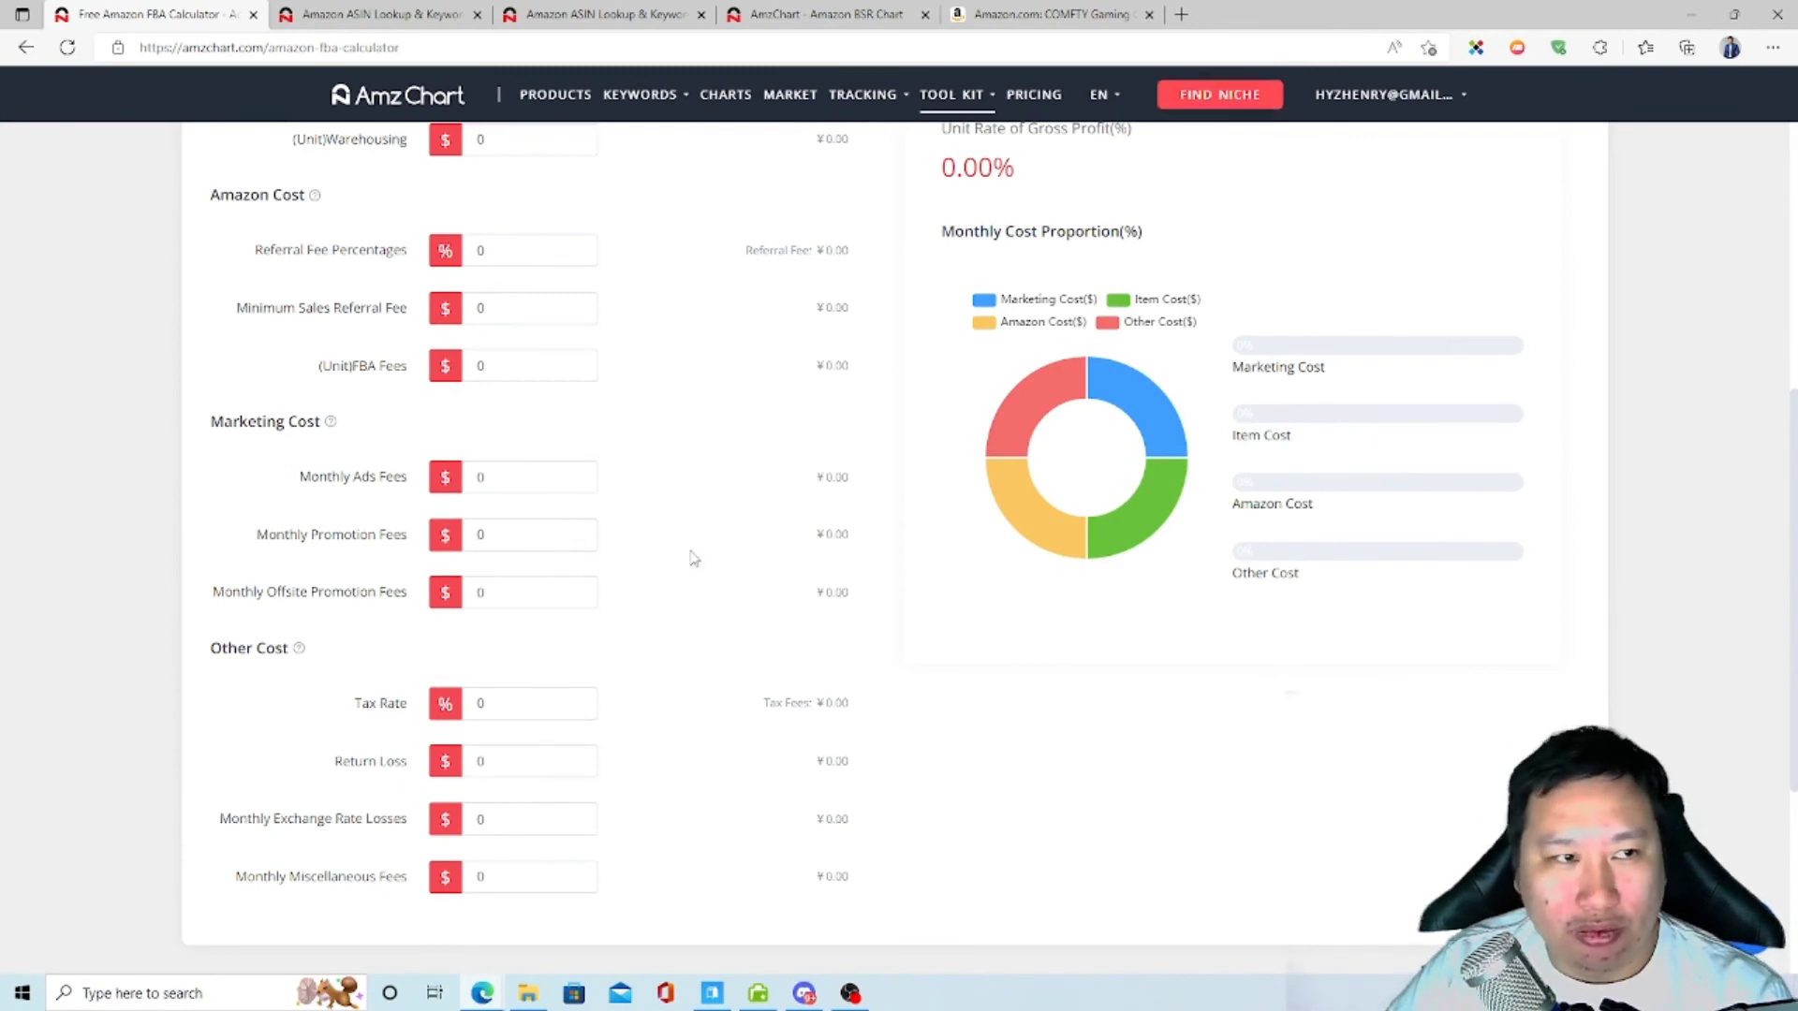
scroll(698, 559, "up", 5)
scroll(705, 560, "up", 1)
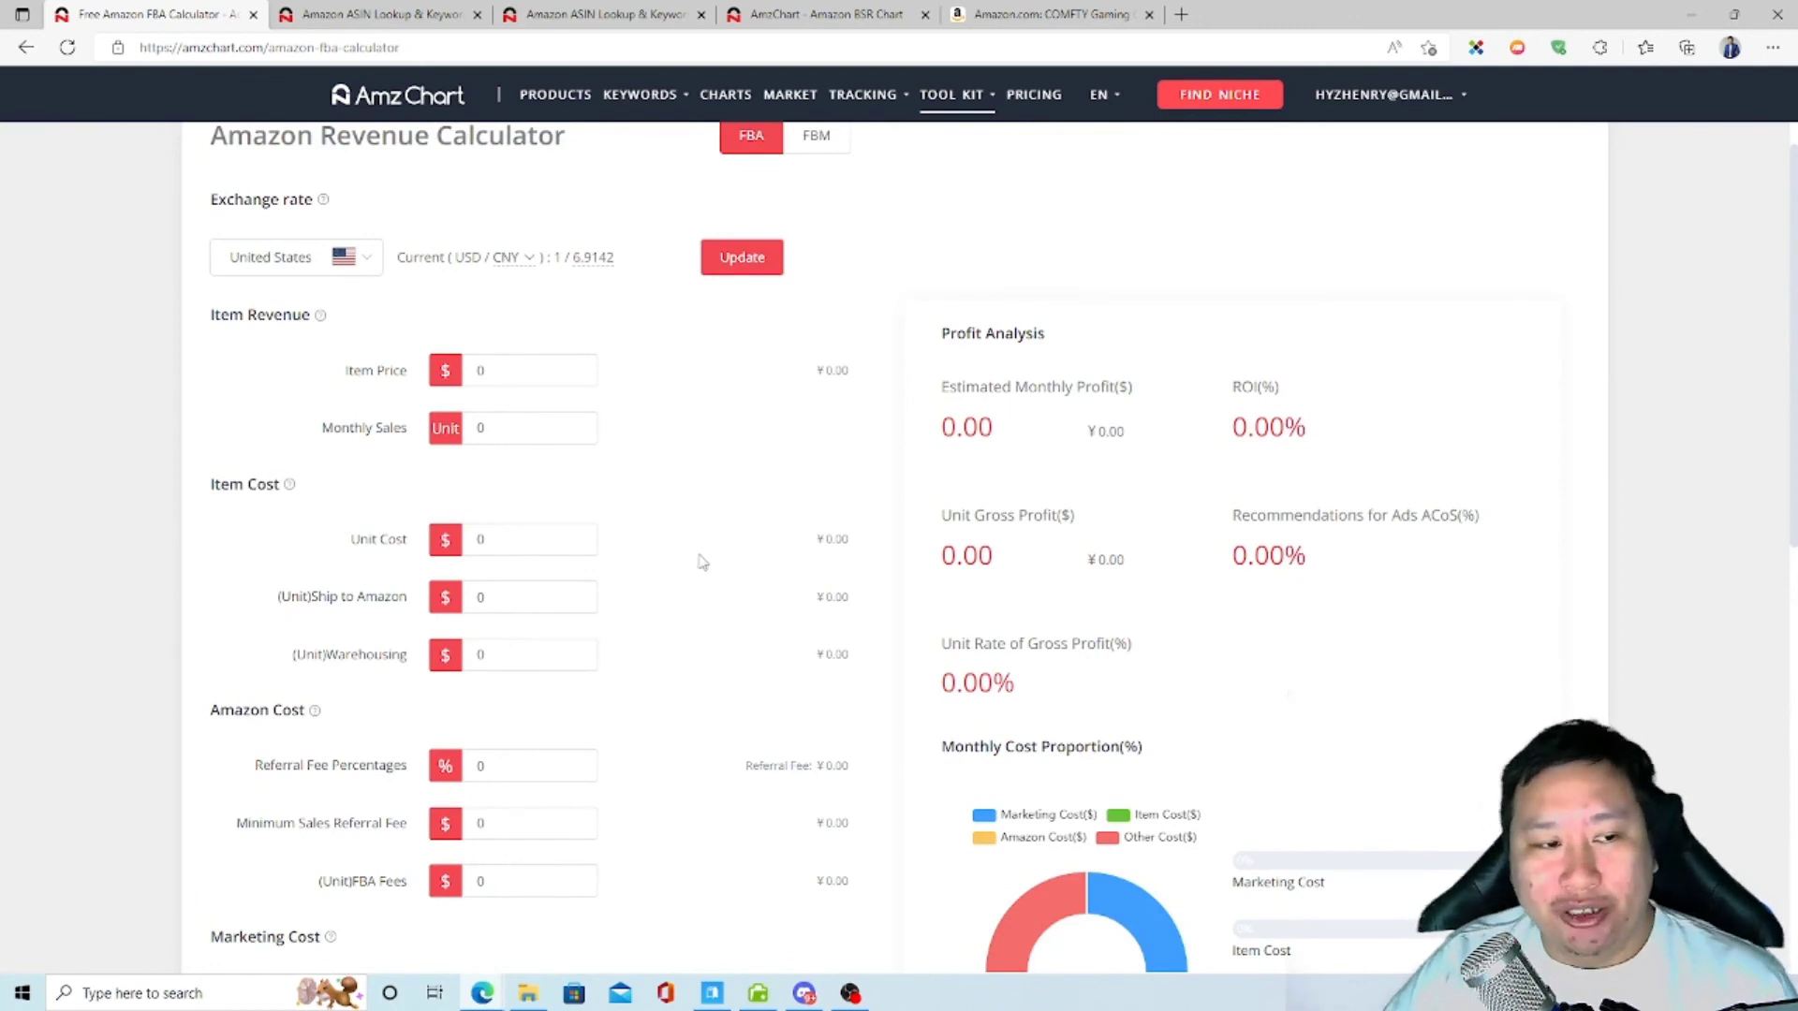
scroll(655, 564, "down", 4)
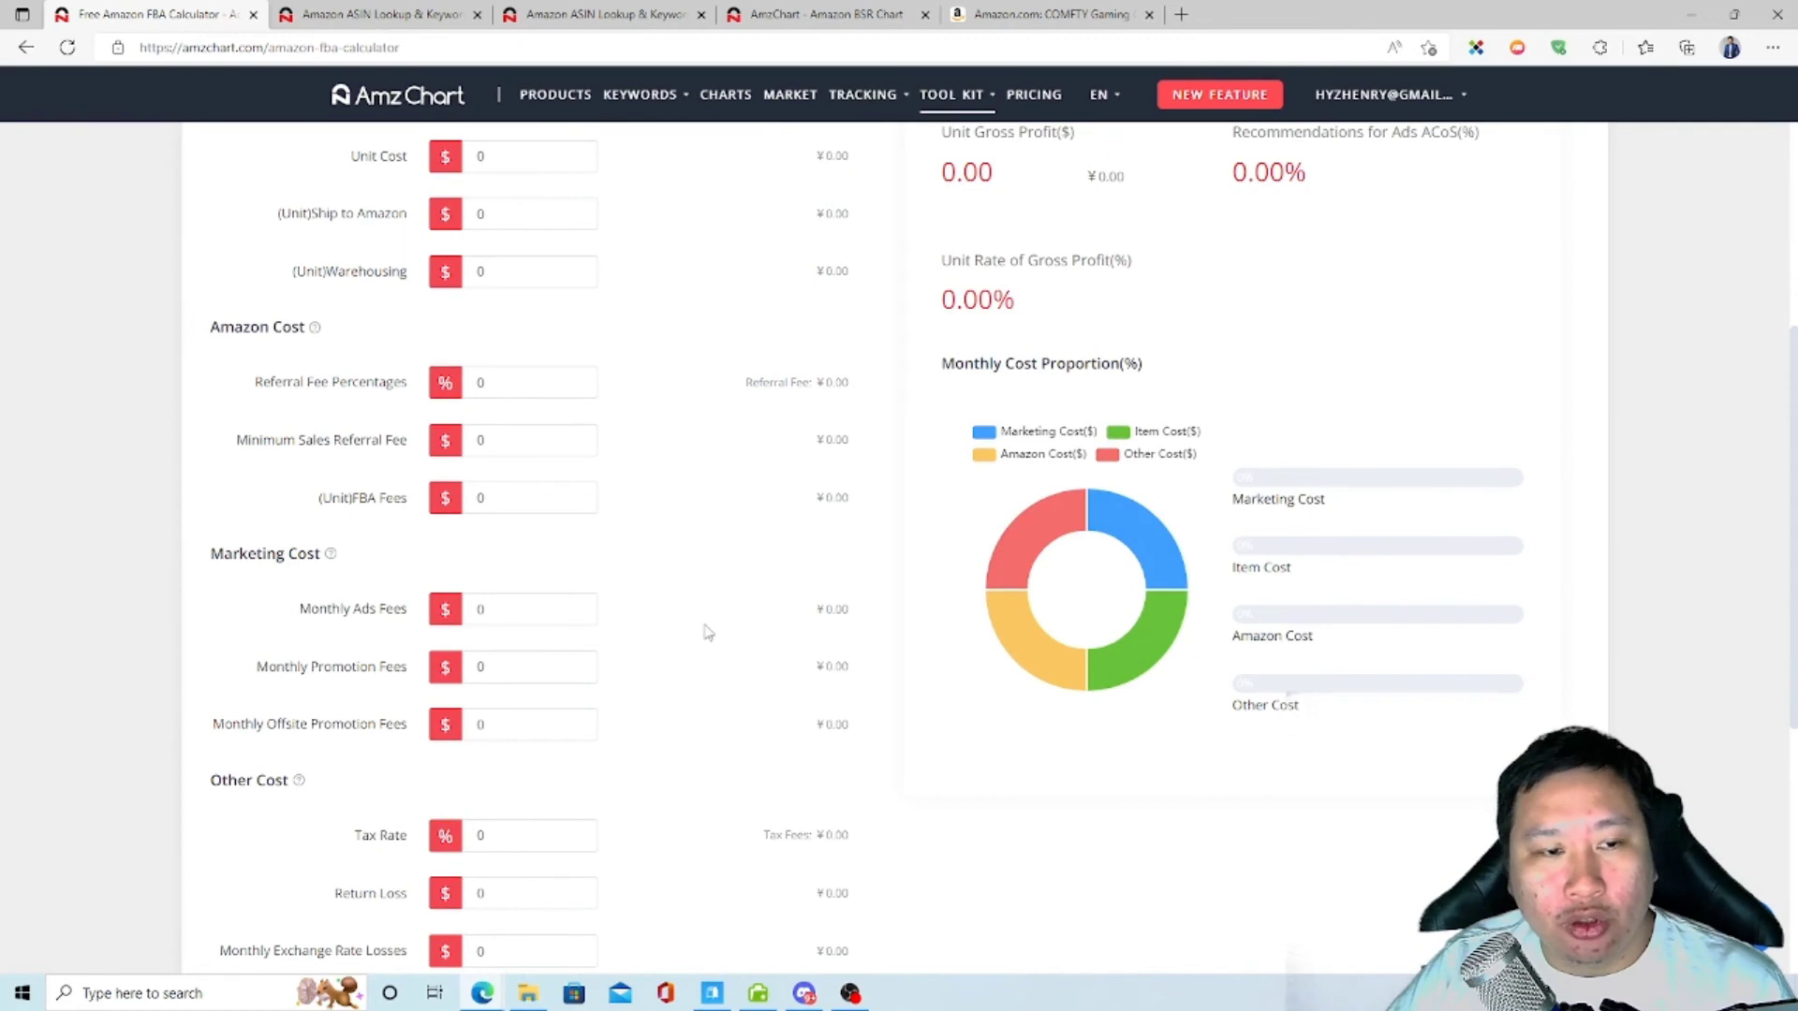
scroll(706, 632, "up", 5)
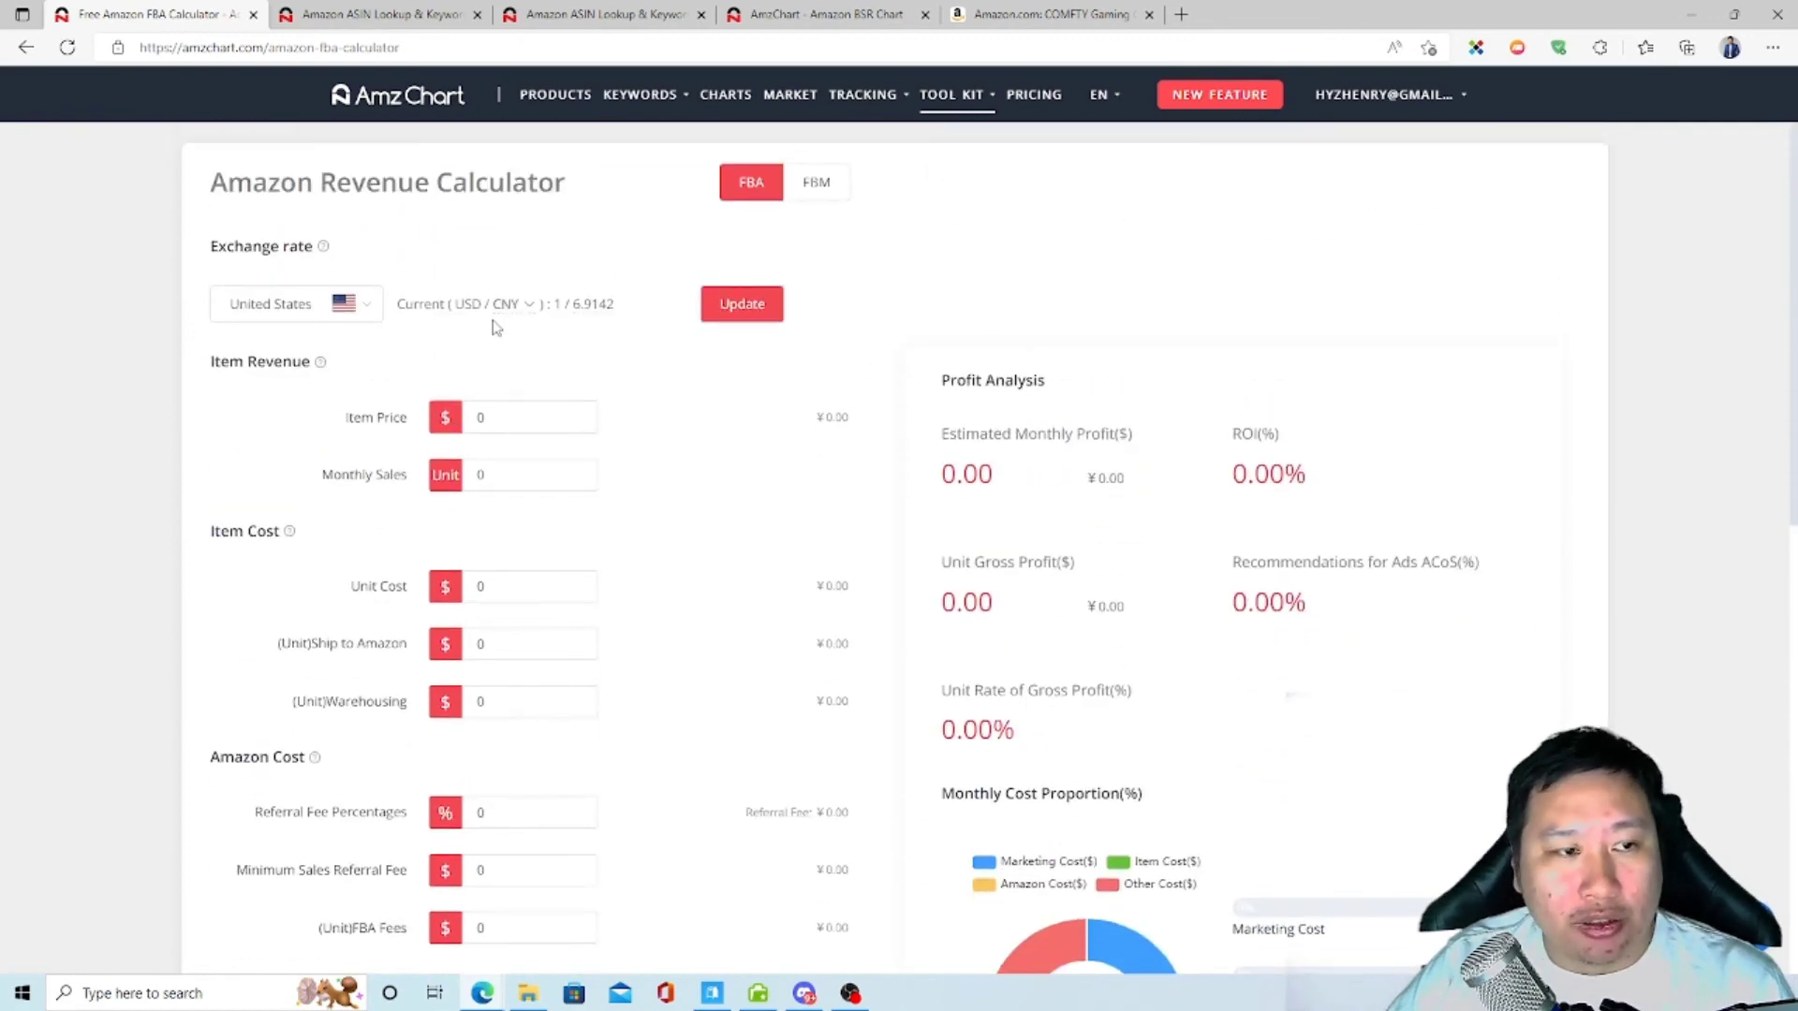
Step: Check the calculator's exchange-rate currency options, then review the marketing cost and other cost fields
left_click(497, 309)
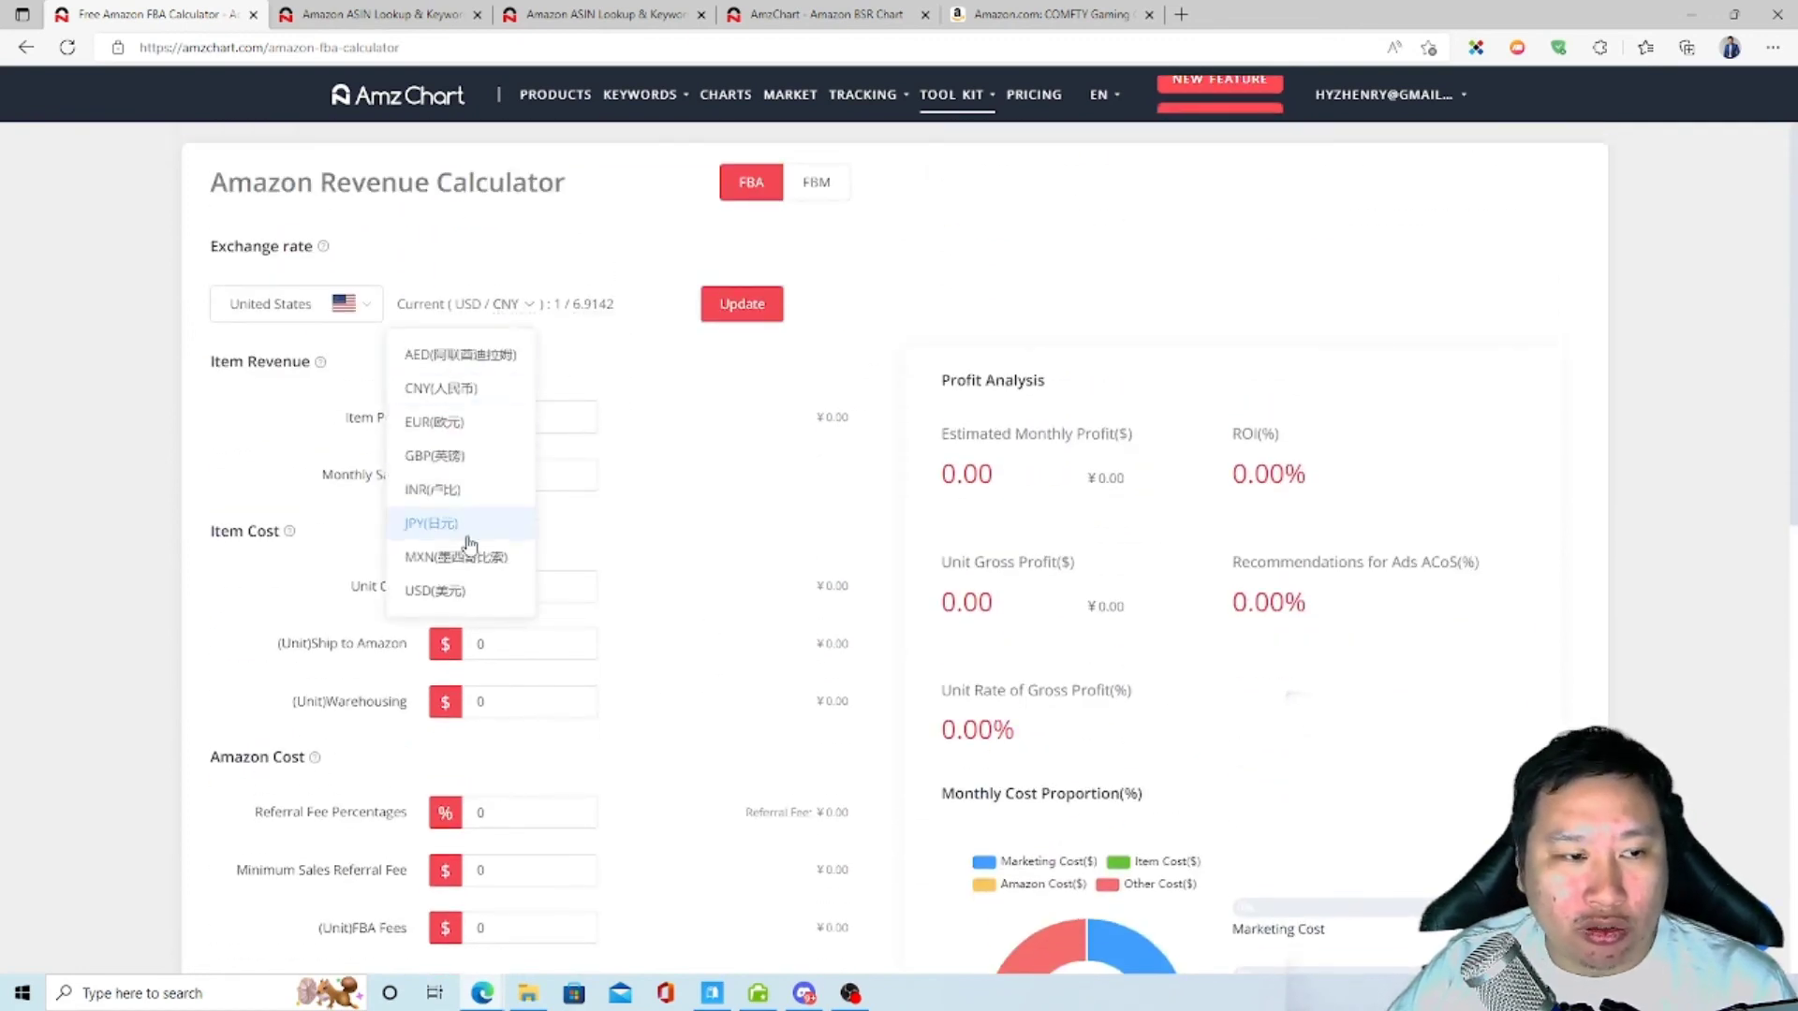
left_click(654, 518)
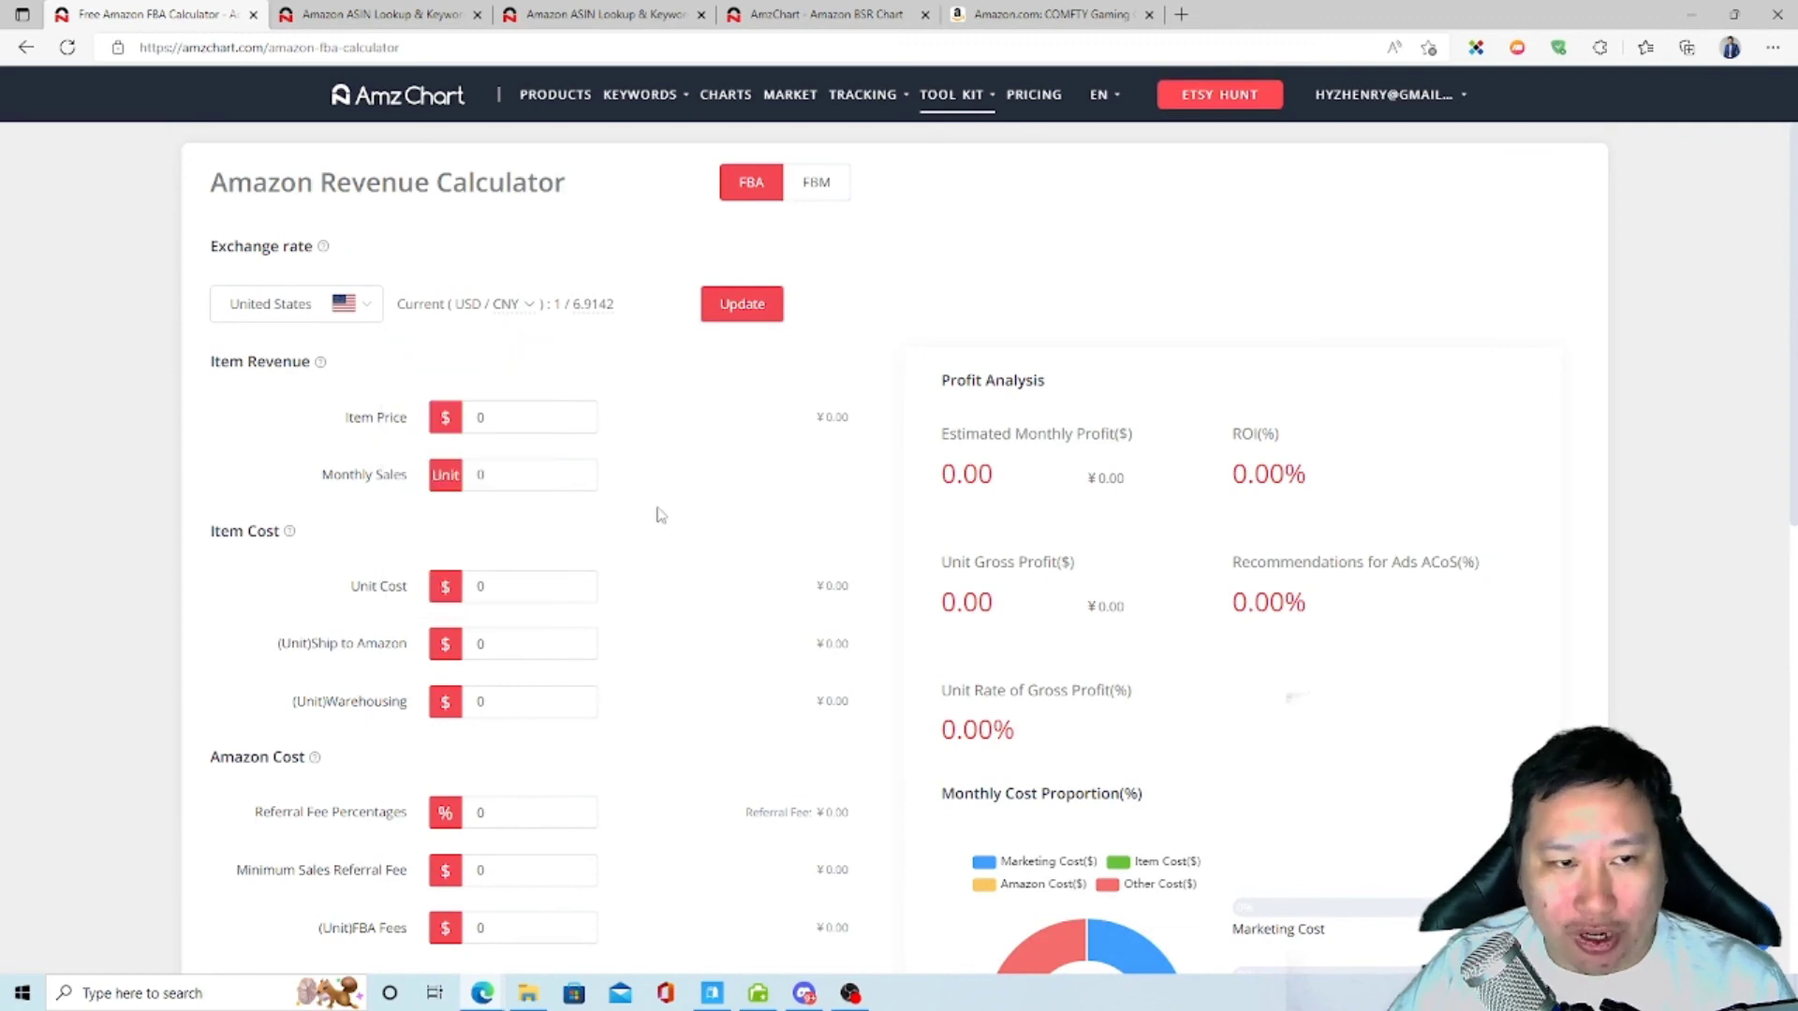
scroll(657, 515, "down", 5)
scroll(660, 514, "down", 2)
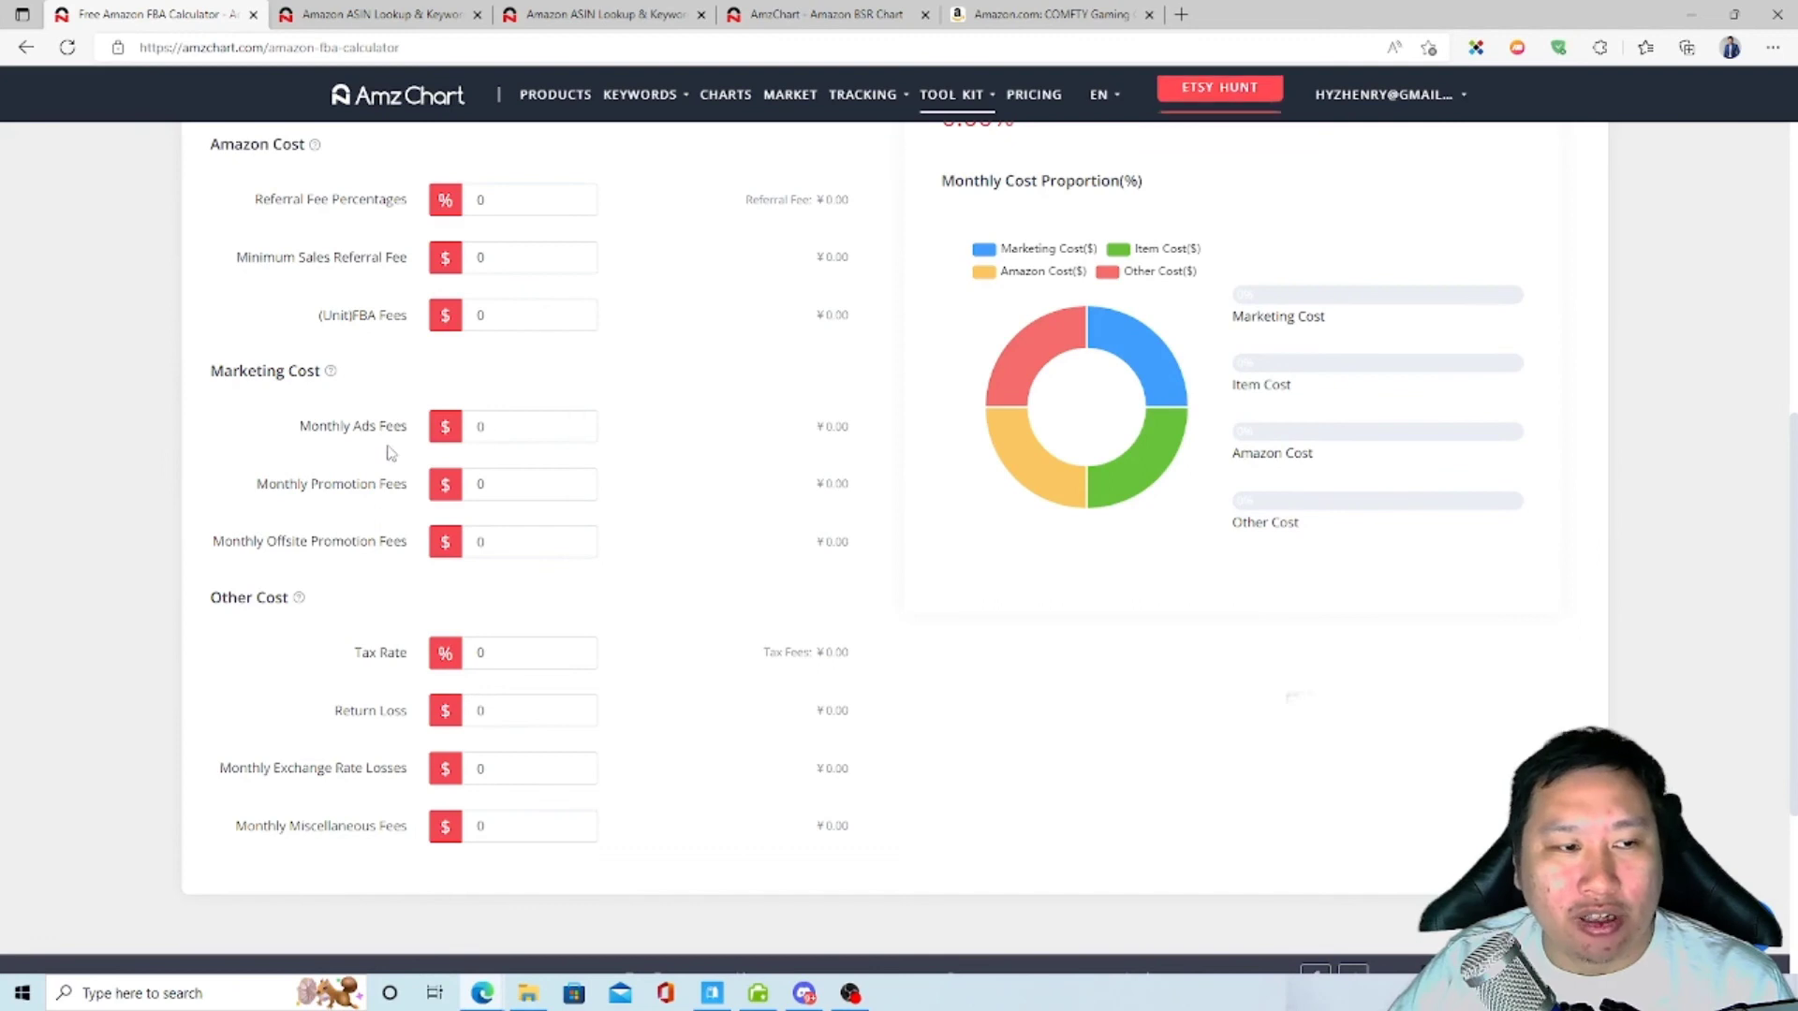
left_click(683, 497)
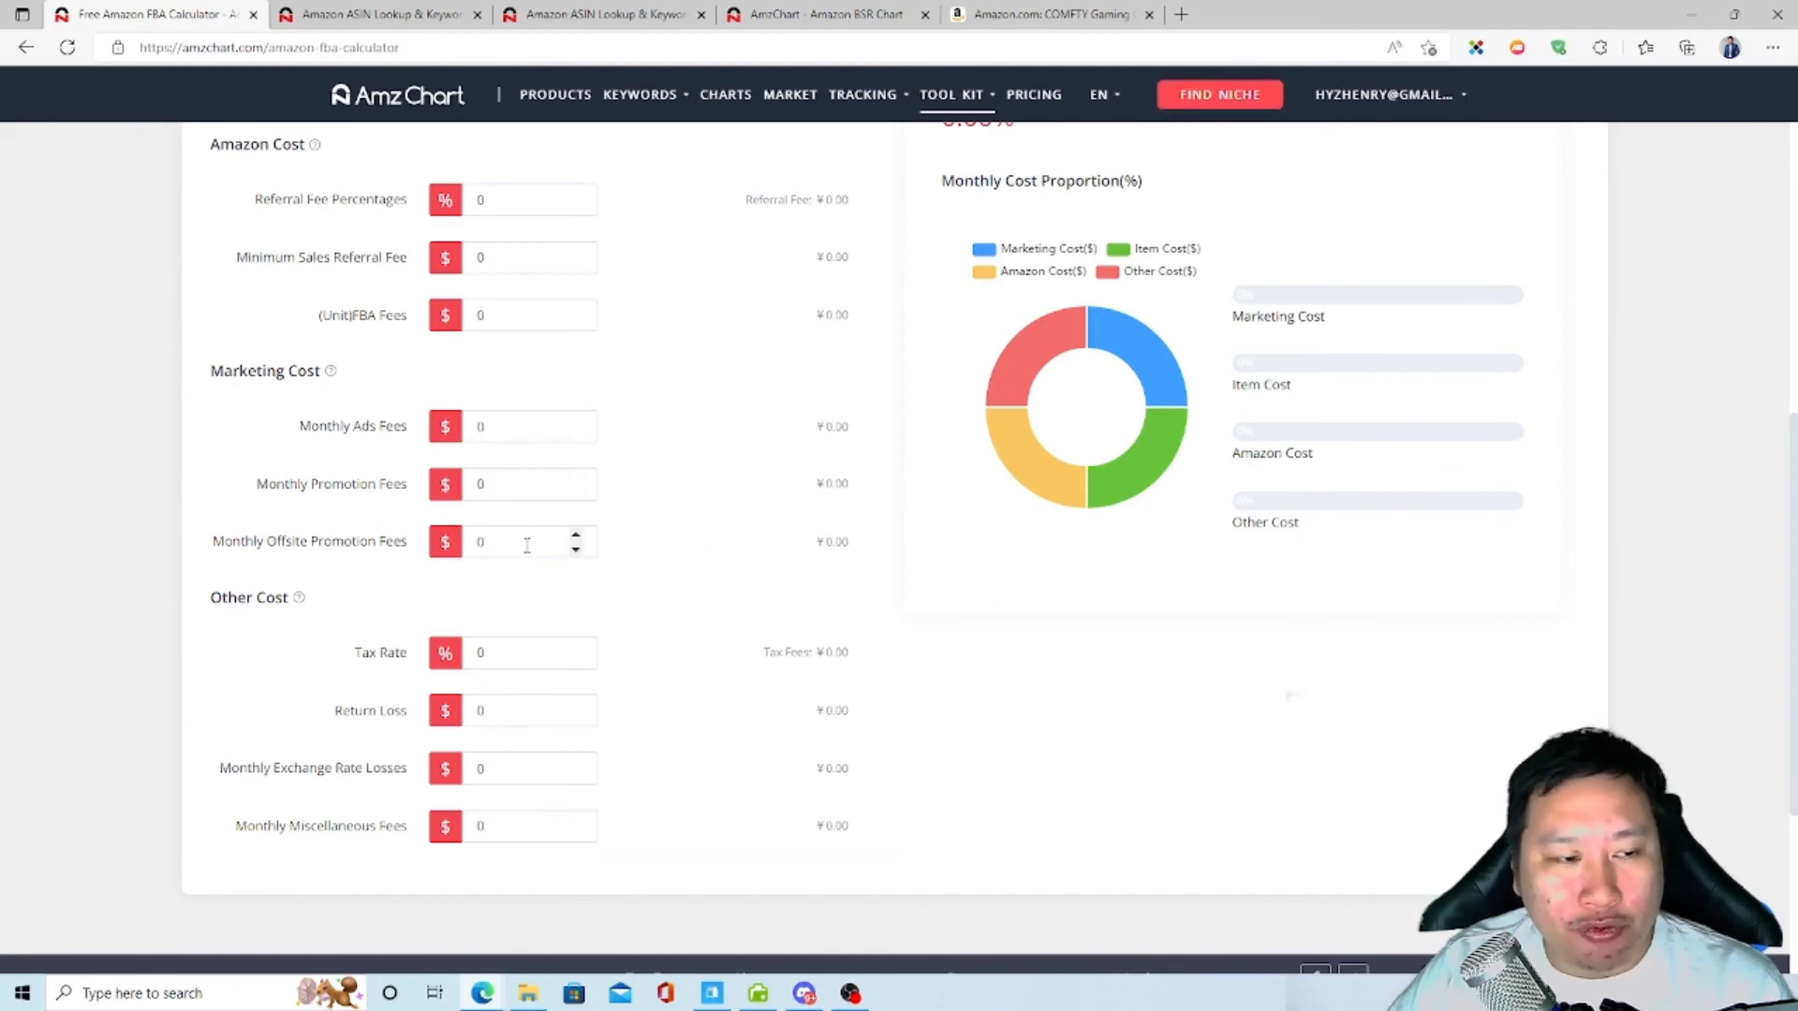
left_click(473, 544)
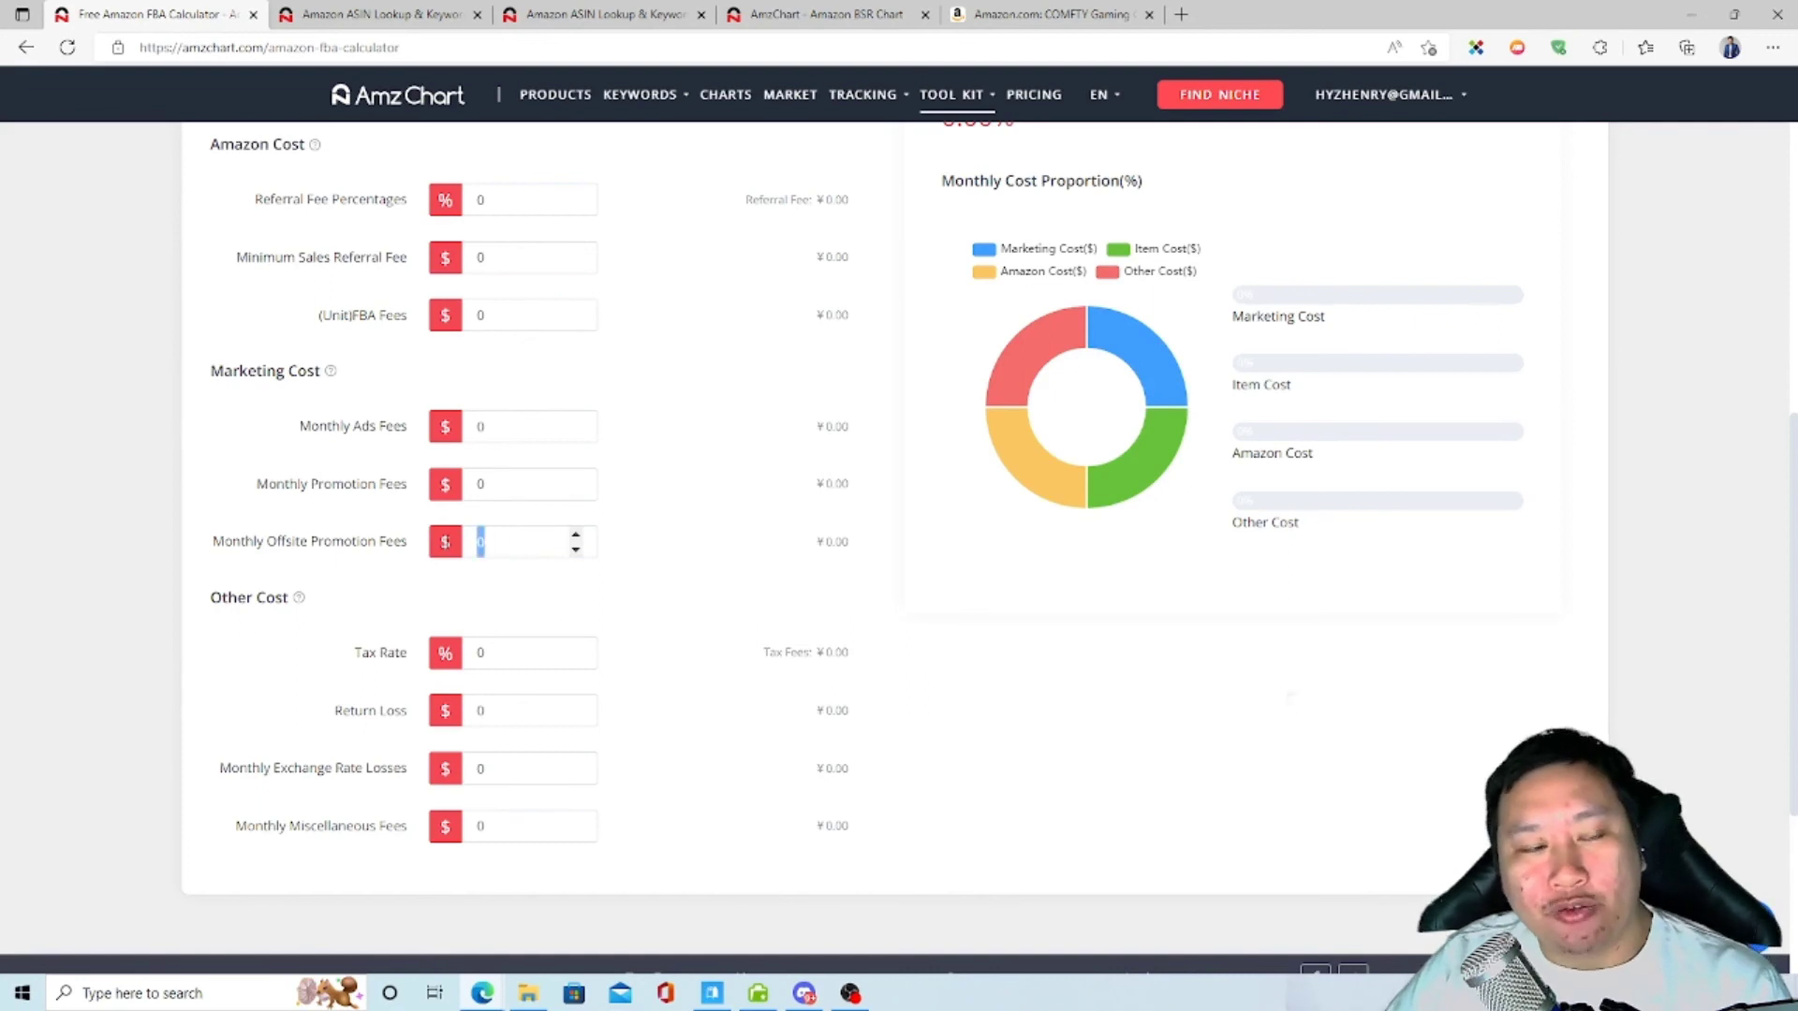
left_click(722, 637)
scroll(719, 633, "up", 6)
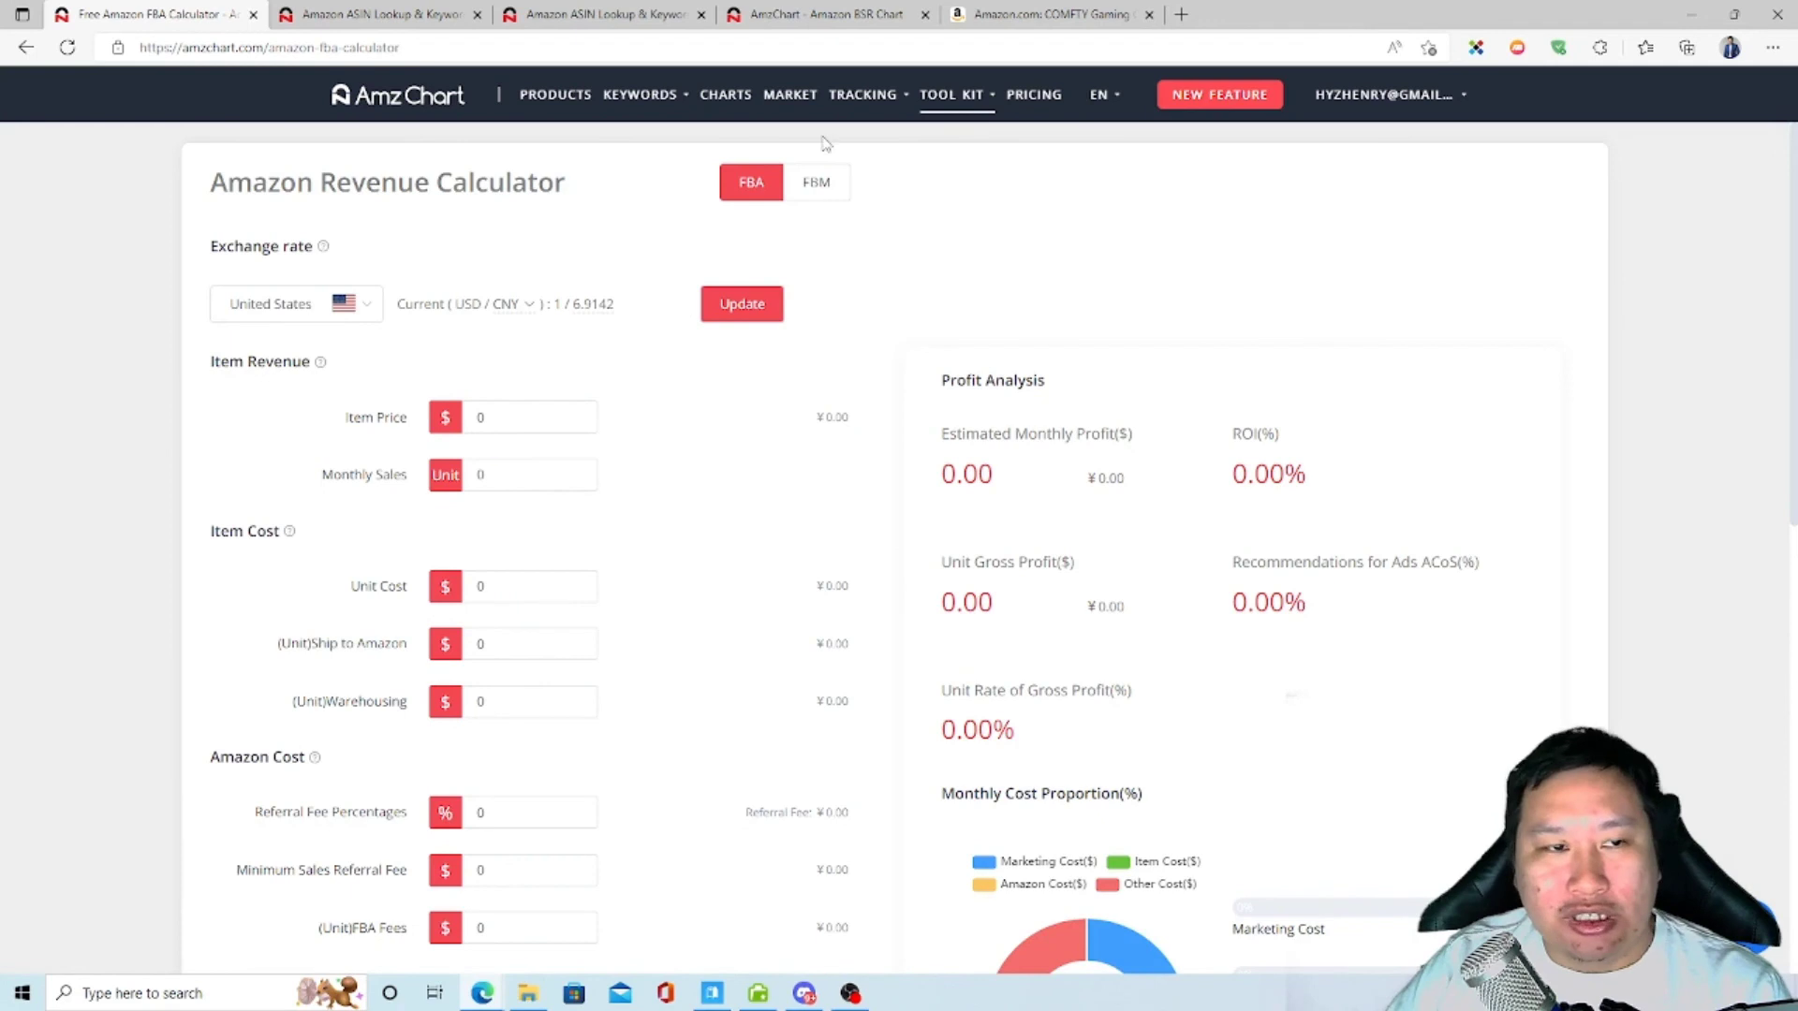
Step: Look through the FBM version of the Amazon Revenue Calculator and return to the FBA version
left_click(818, 184)
scroll(735, 538, "down", 9)
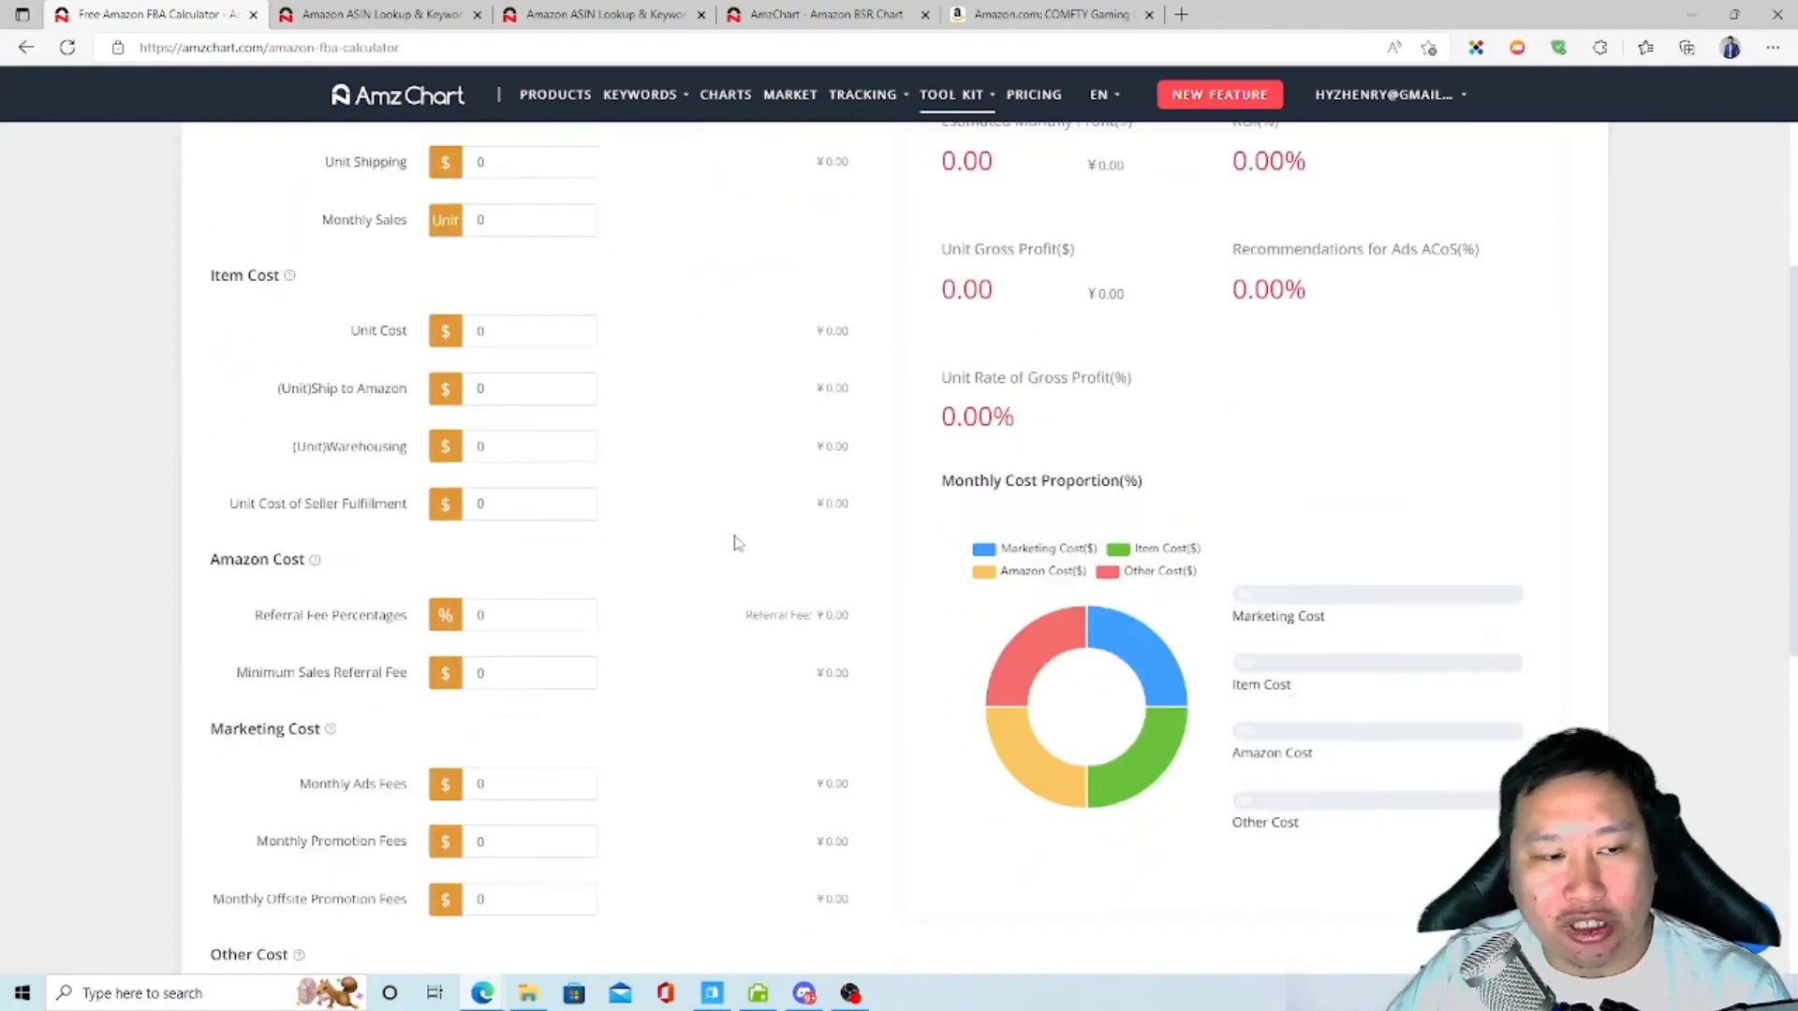
scroll(731, 536, "up", 5)
scroll(729, 534, "up", 4)
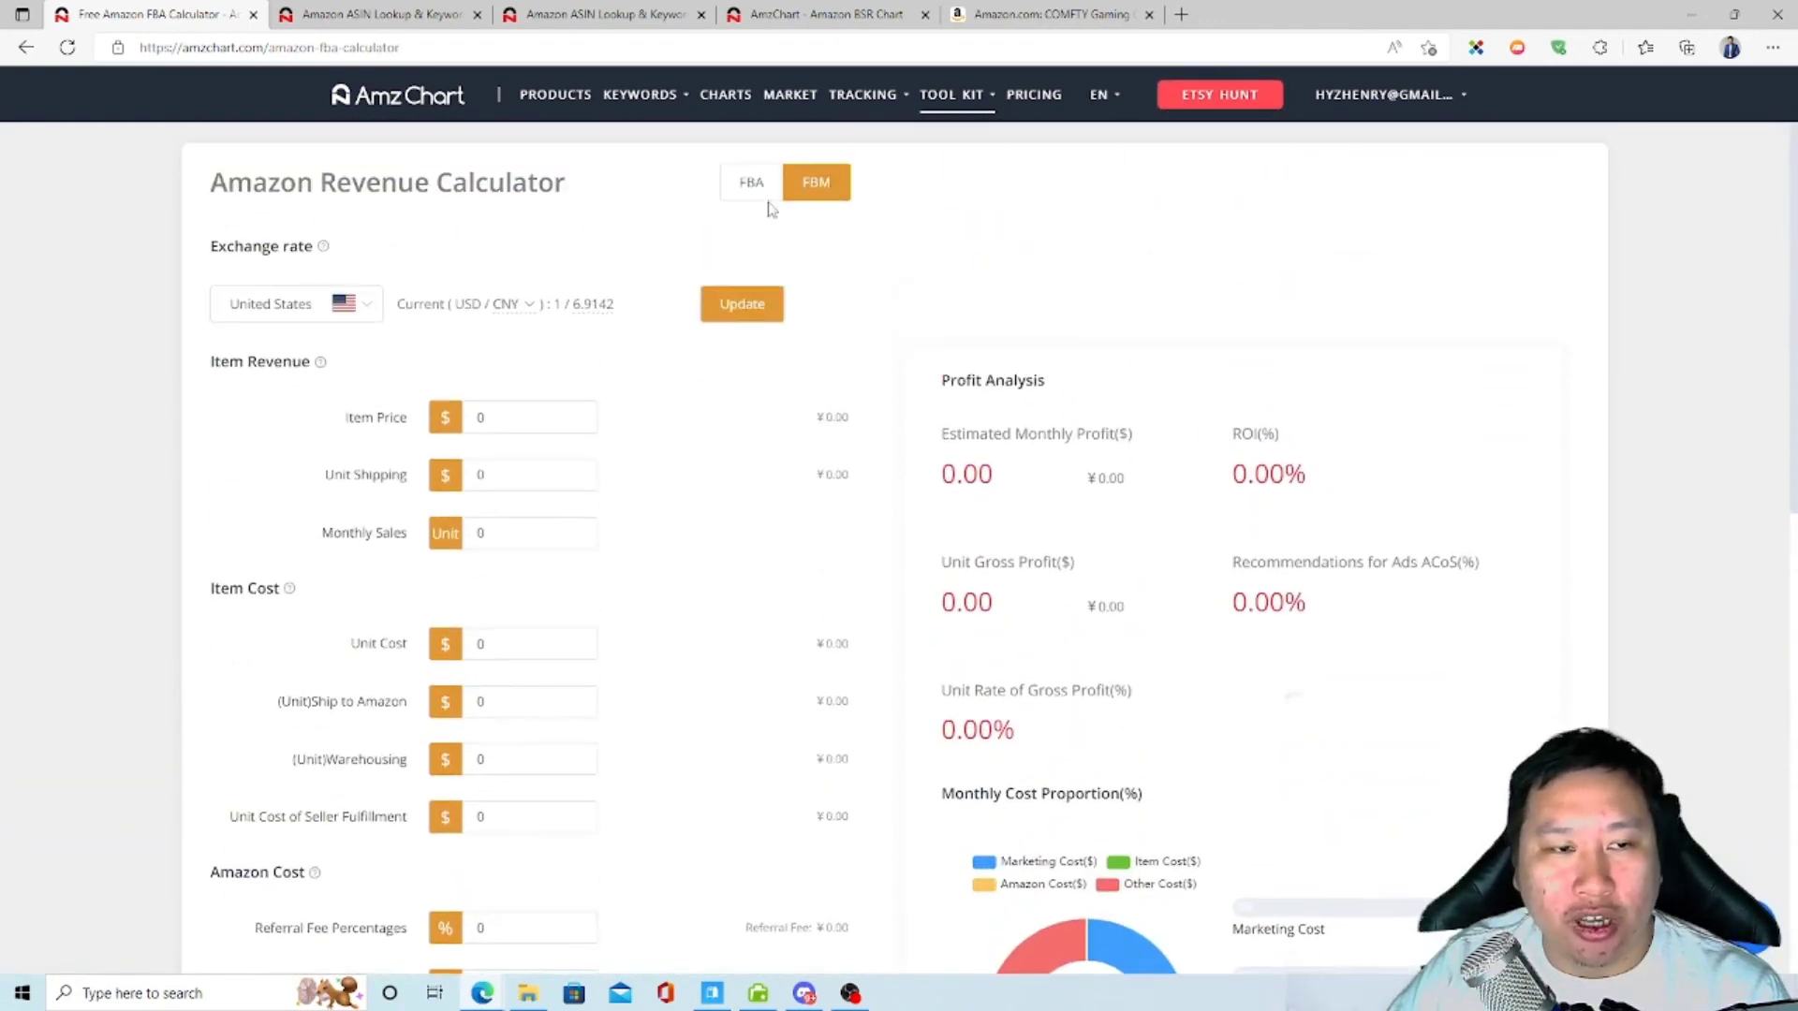
left_click(761, 186)
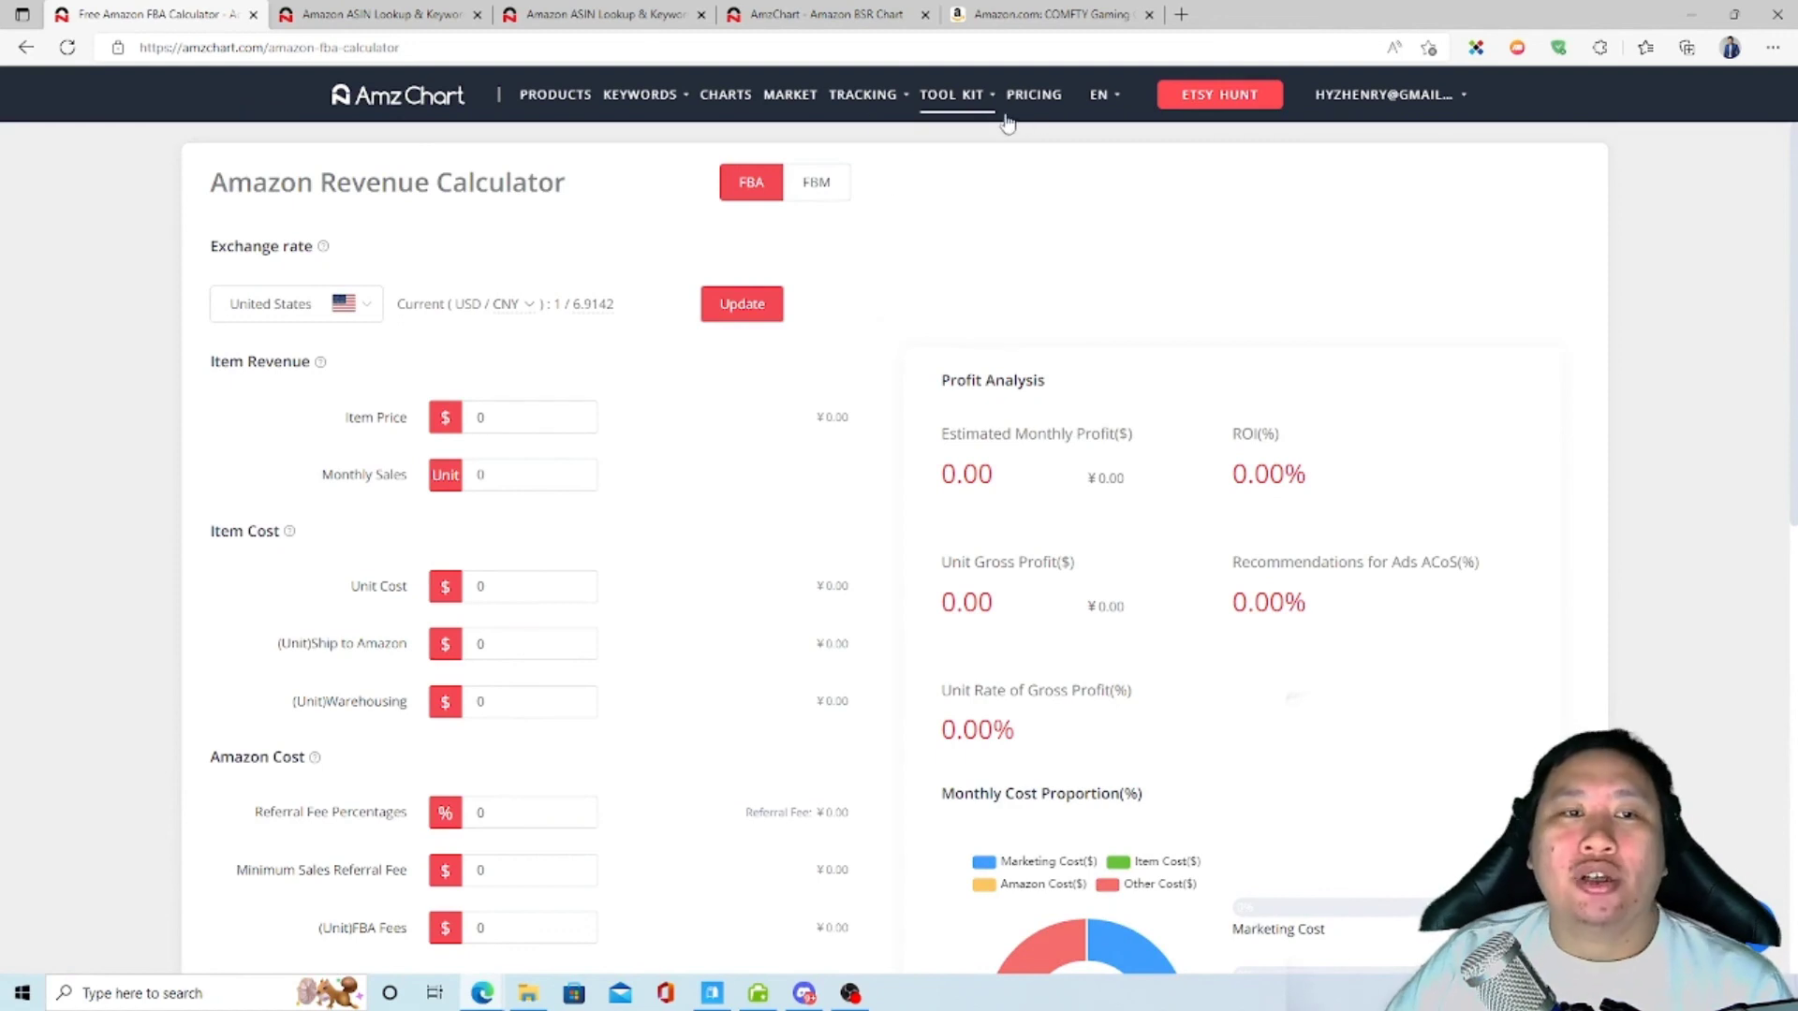
Step: Open Store Analysis and look through the ranked seller stores with their products, categories, ratings and feedback
mouse_move(951, 105)
left_click(979, 284)
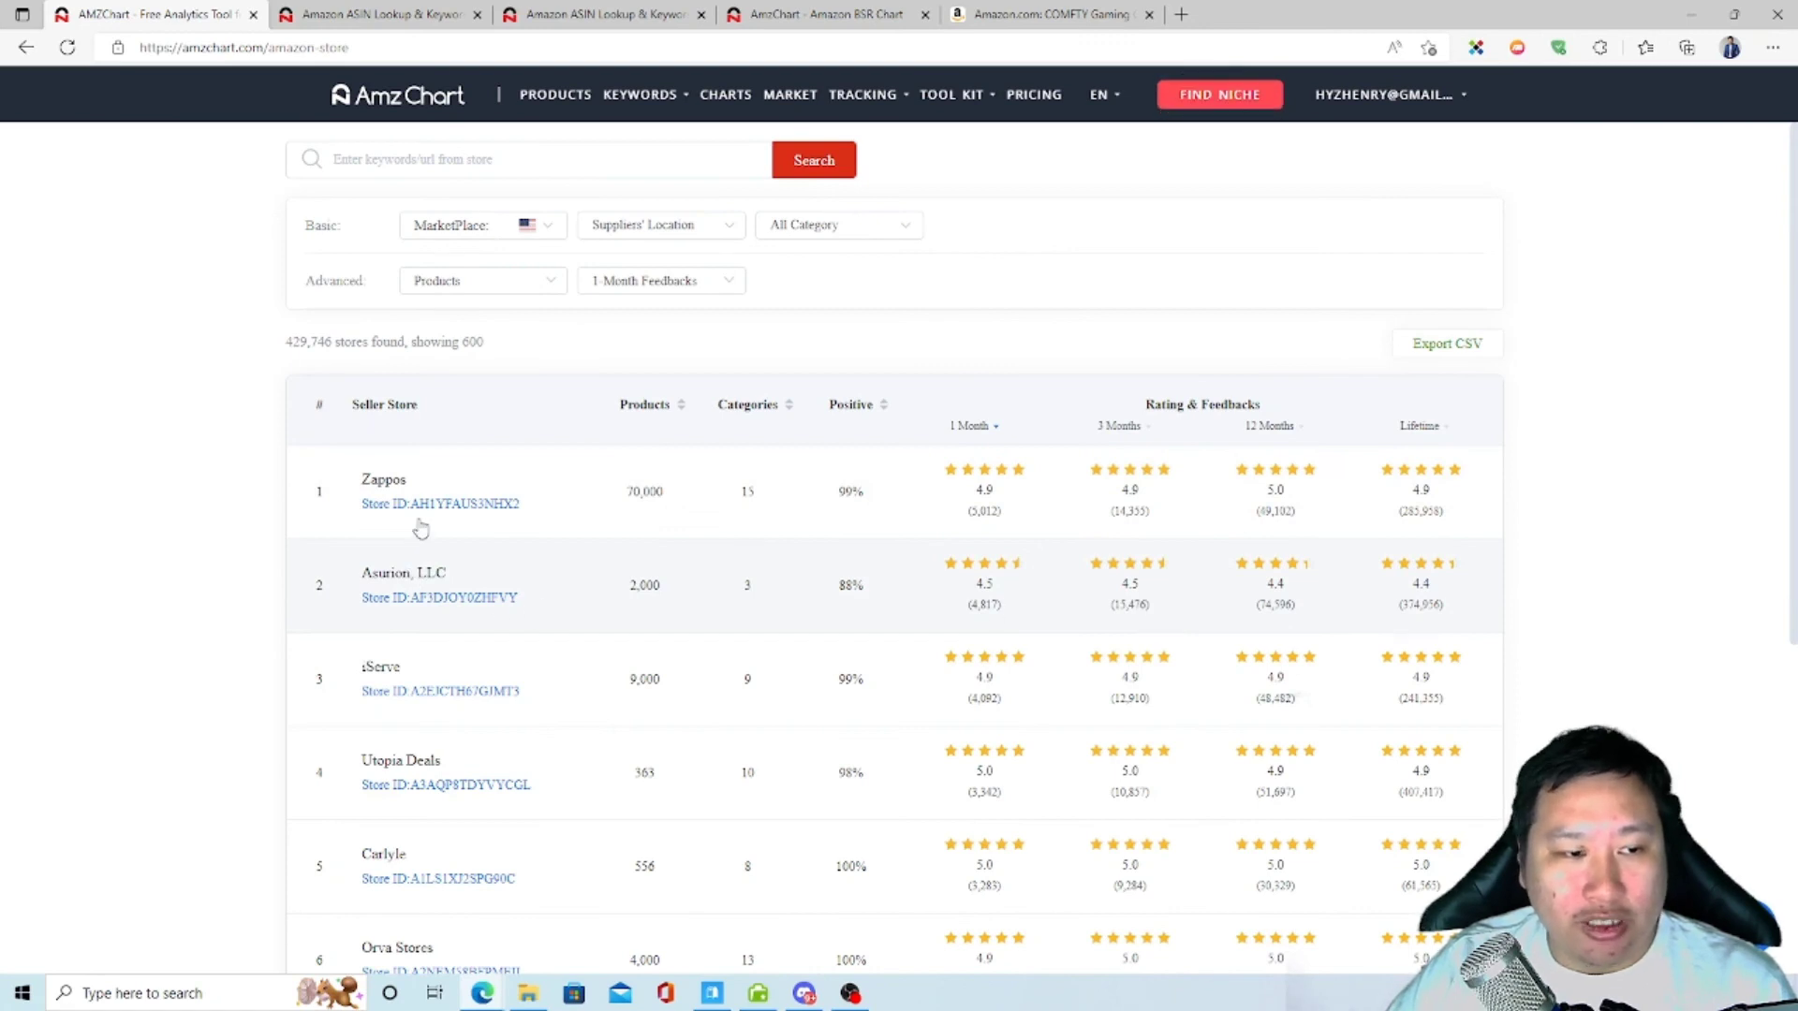
scroll(622, 602, "down", 5)
scroll(424, 530, "up", 5)
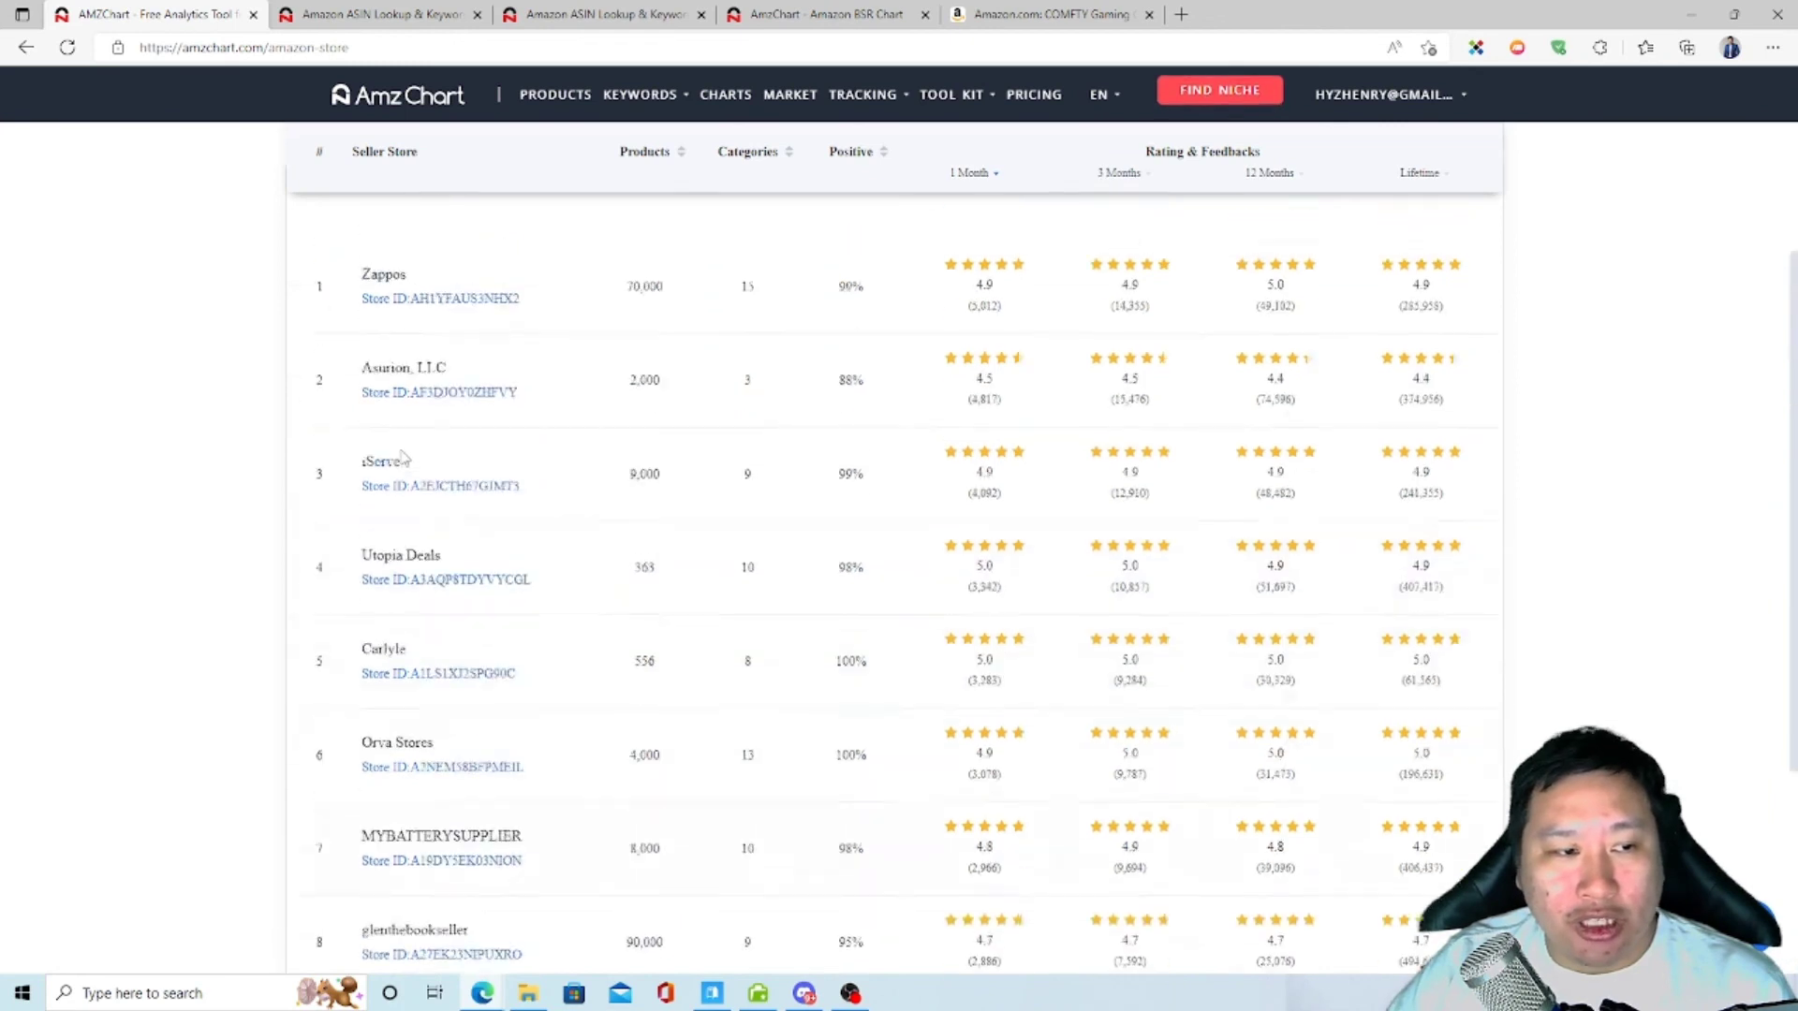
left_click_drag(418, 746, 426, 747)
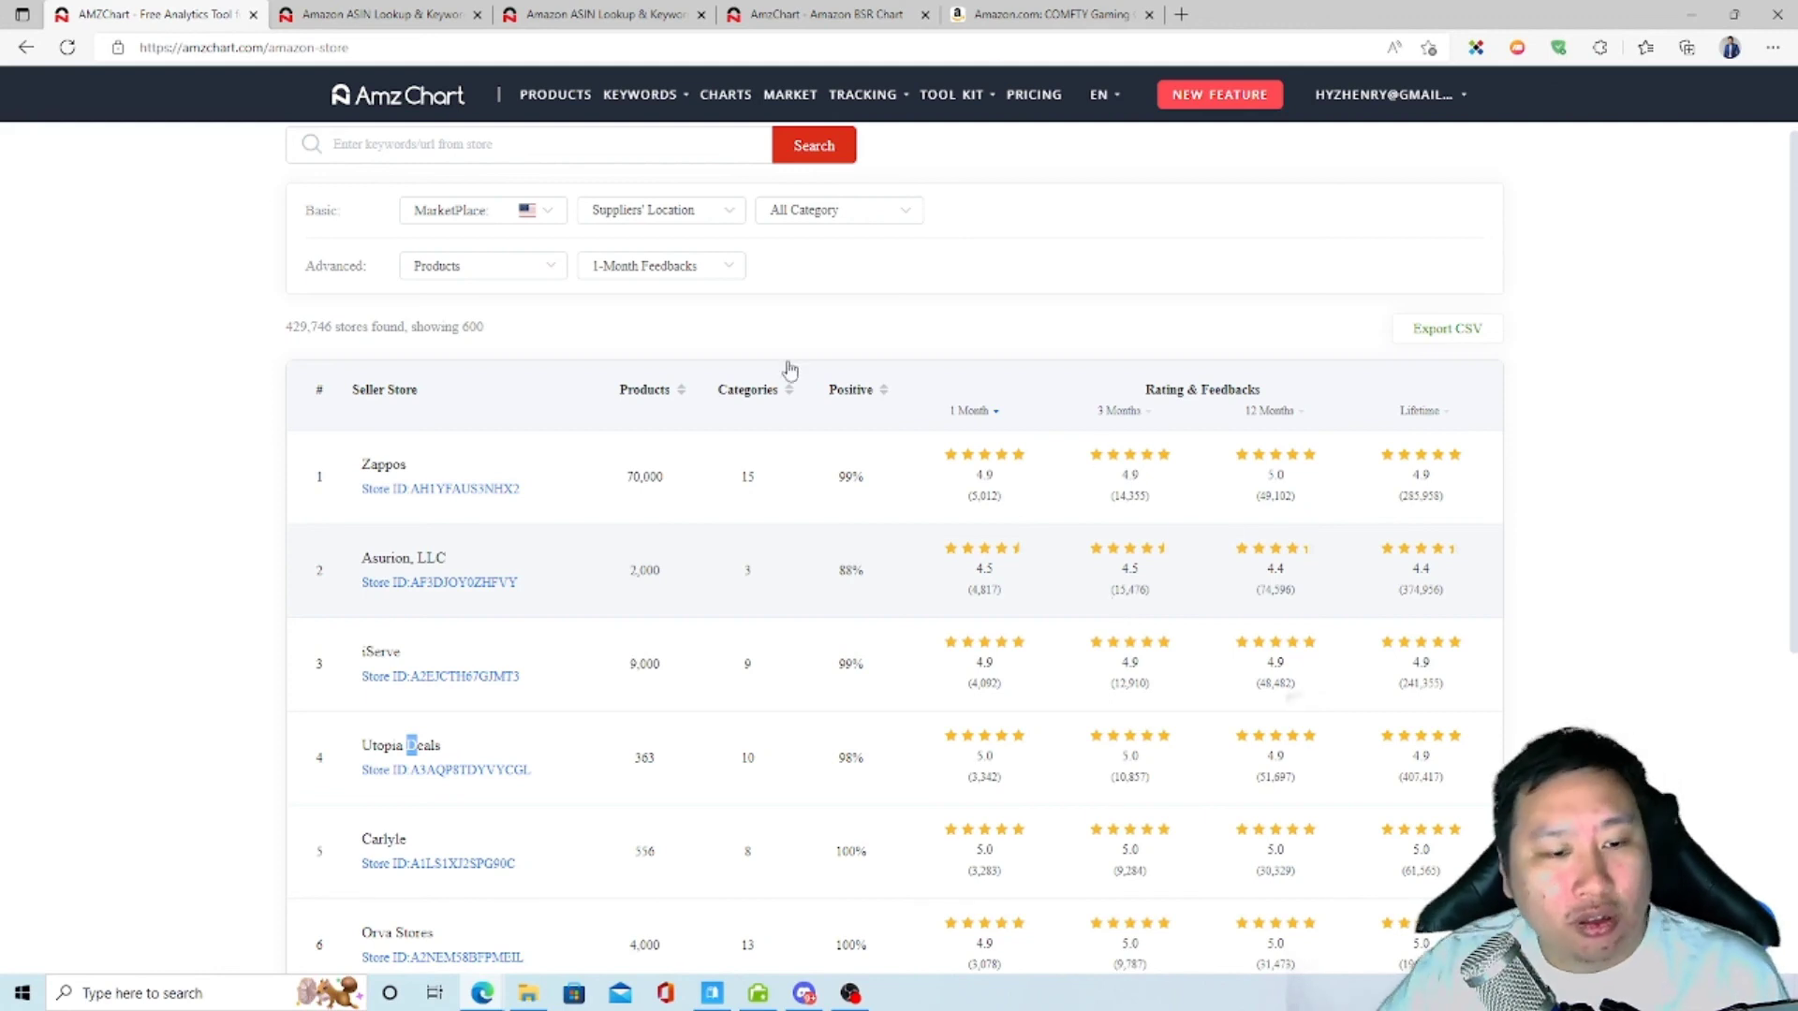
Step: Open the Amazon seller profile of the Utopia Deals store and return to the store list
left_click(436, 771)
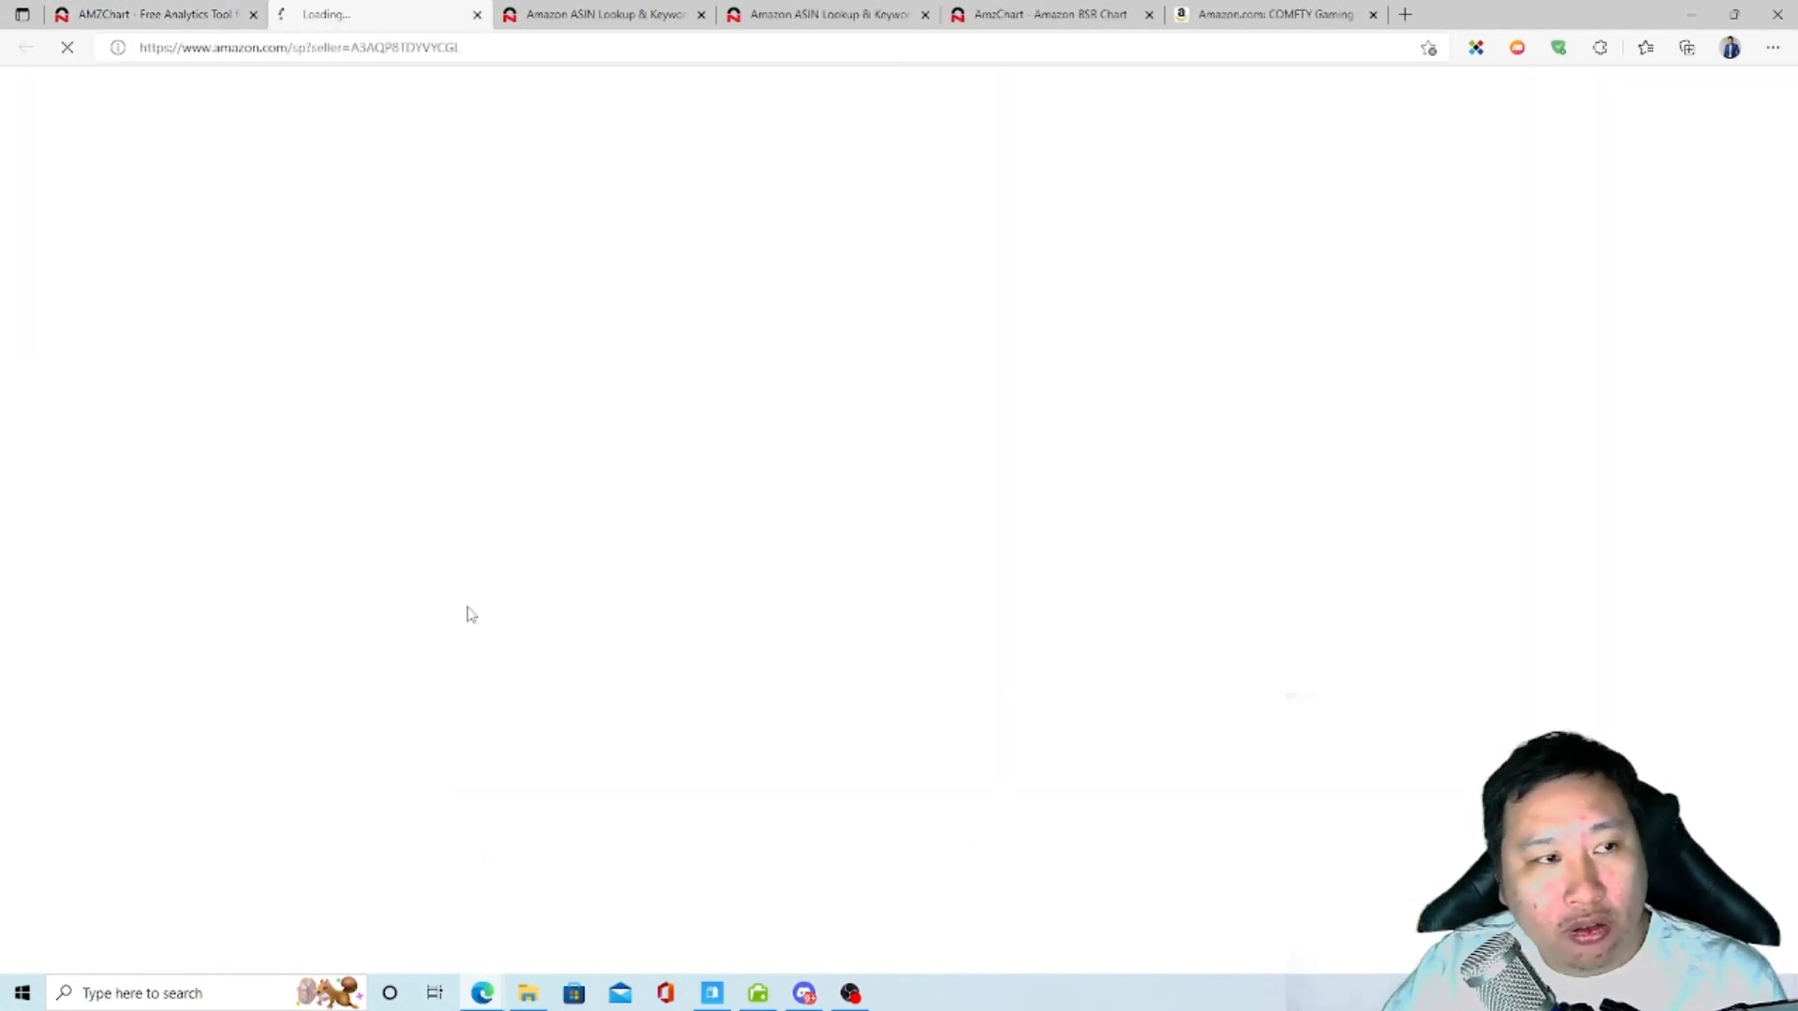
key("ctrl+shift+Tab")
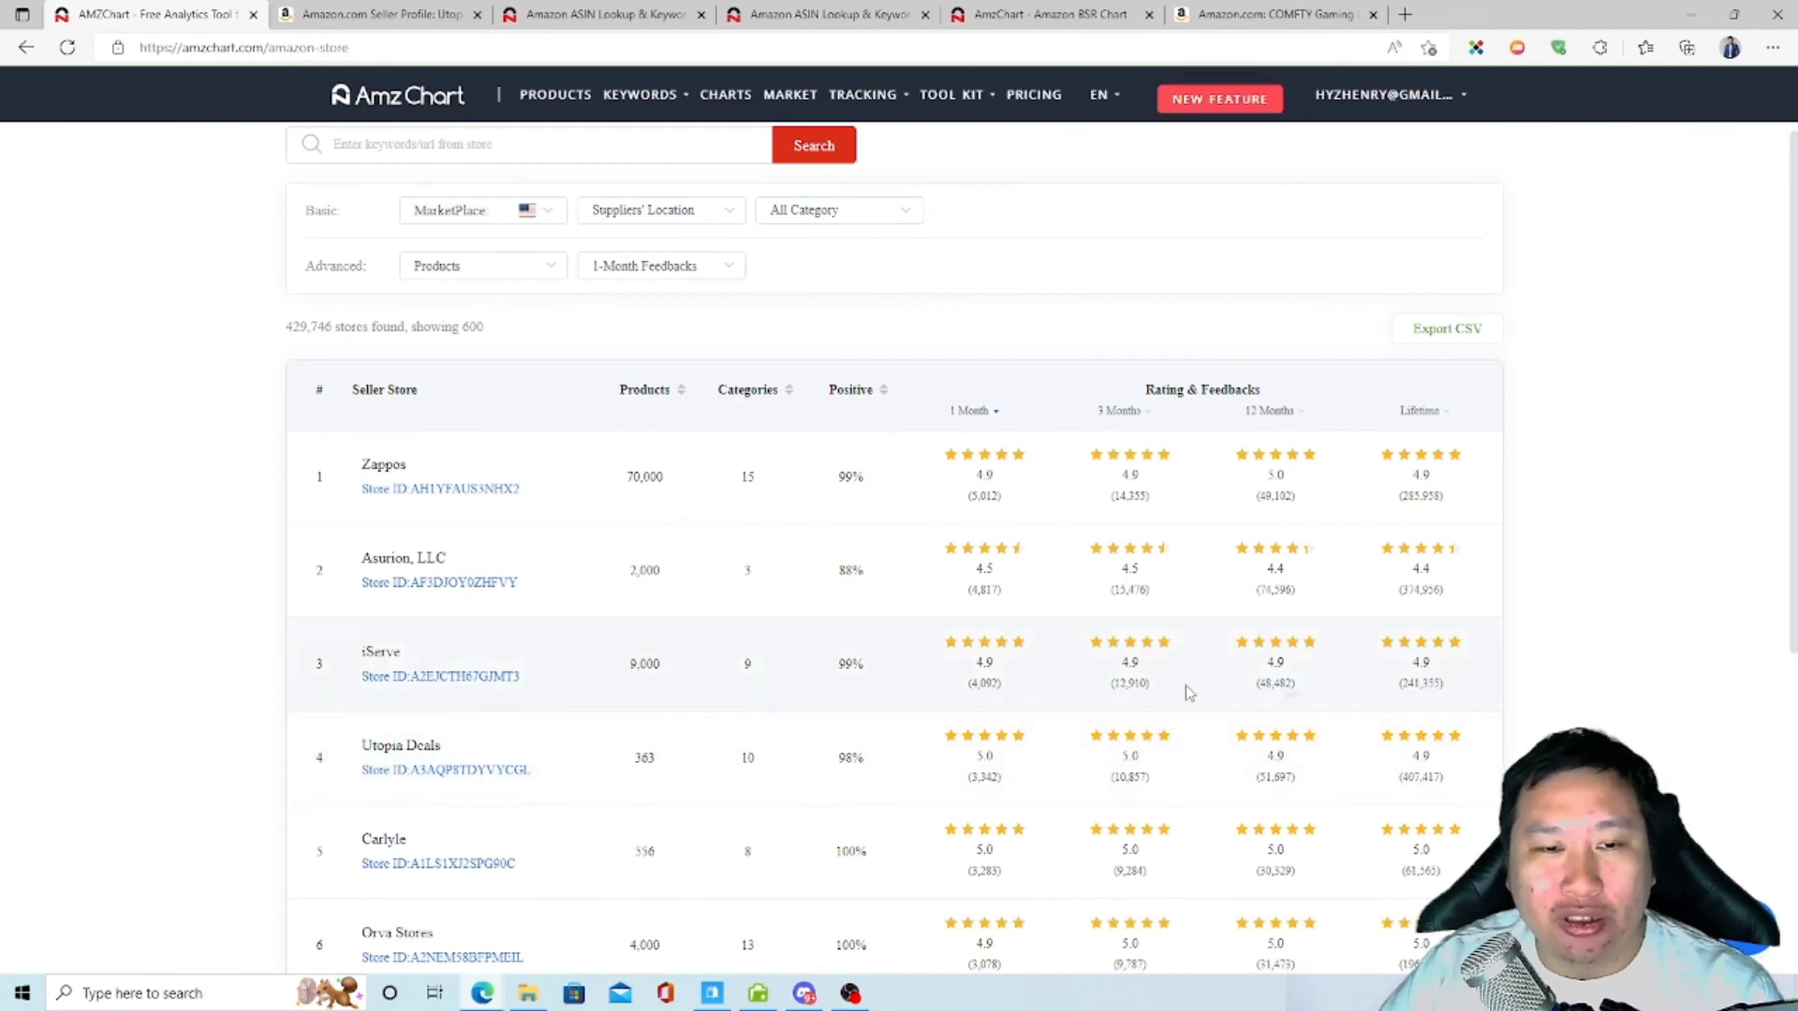
left_click(379, 14)
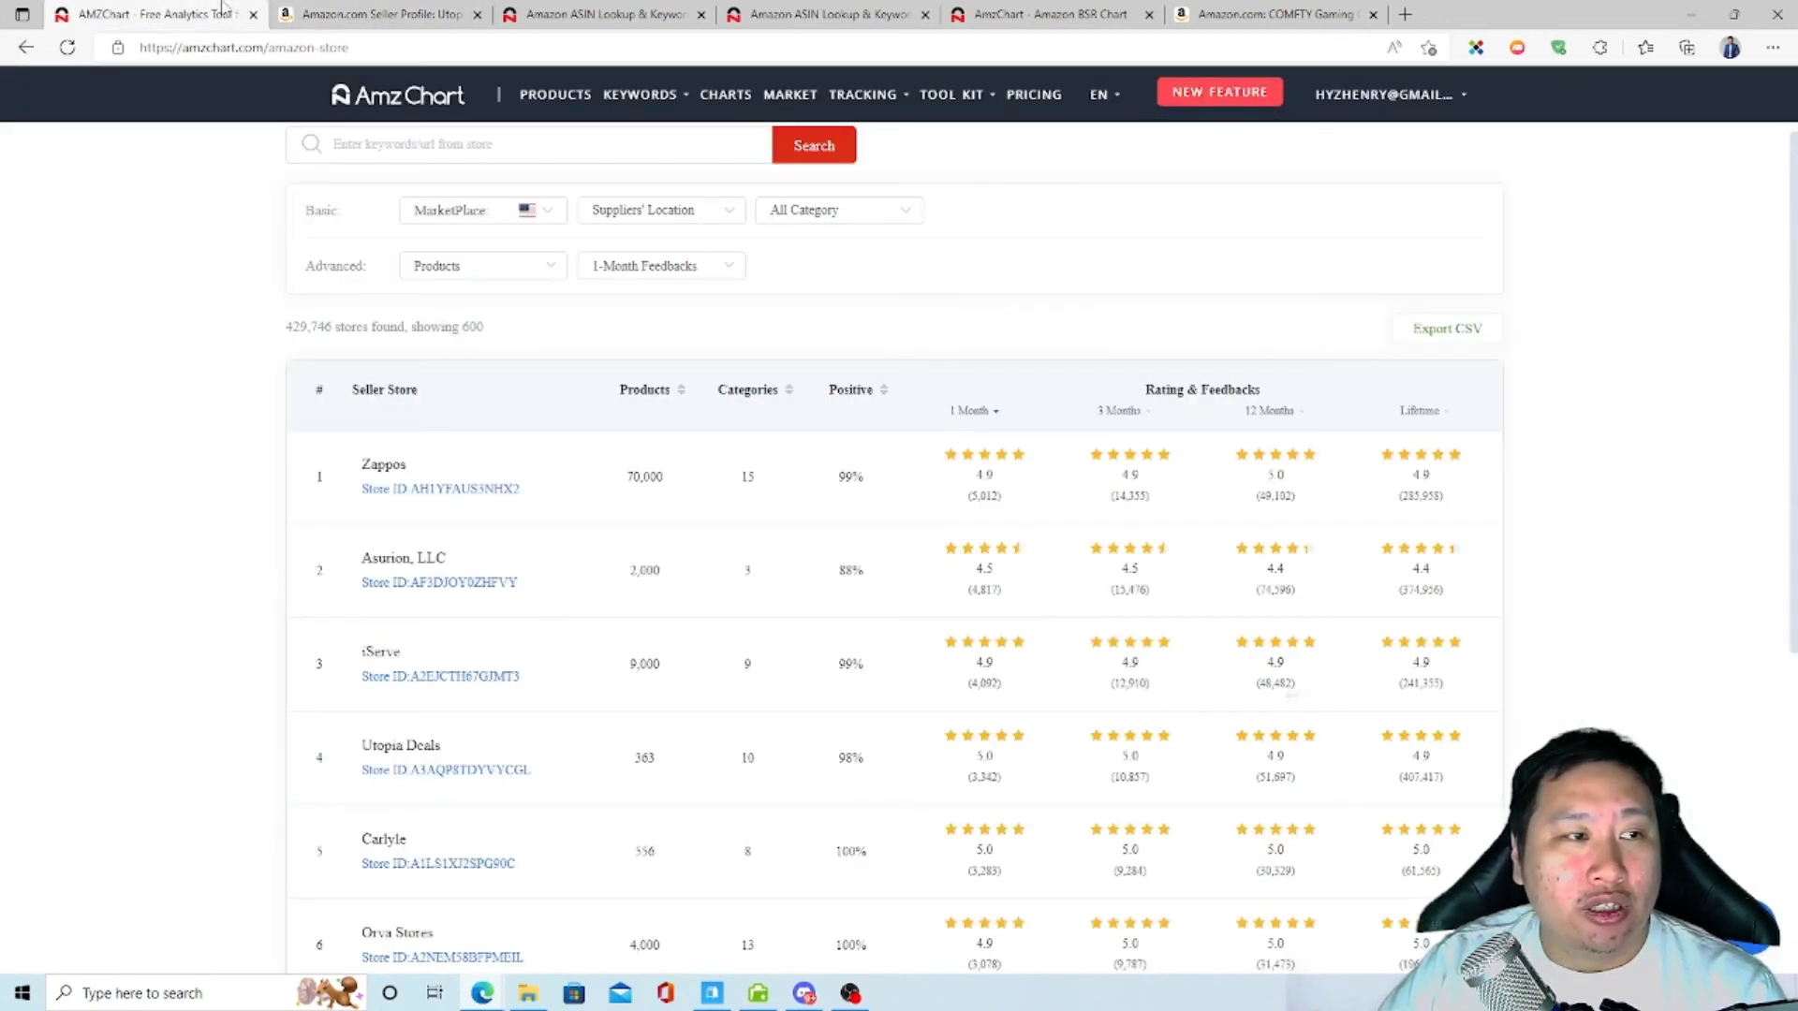
left_click(149, 14)
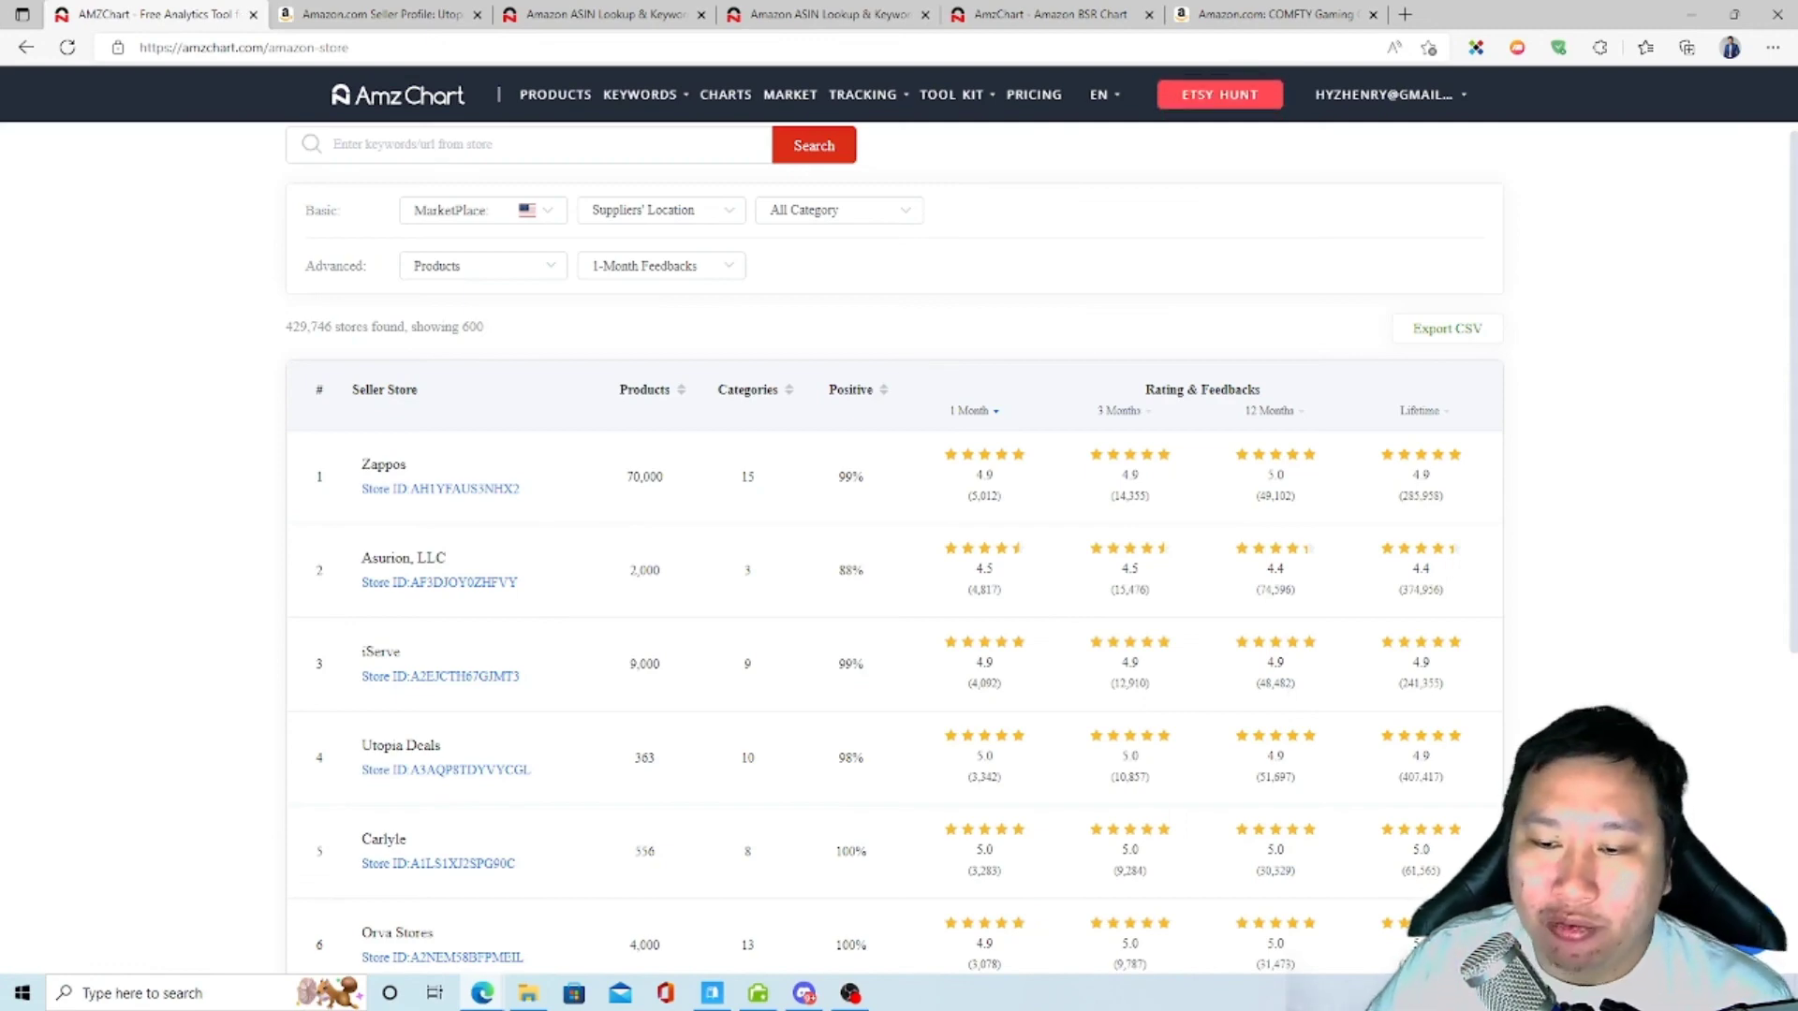